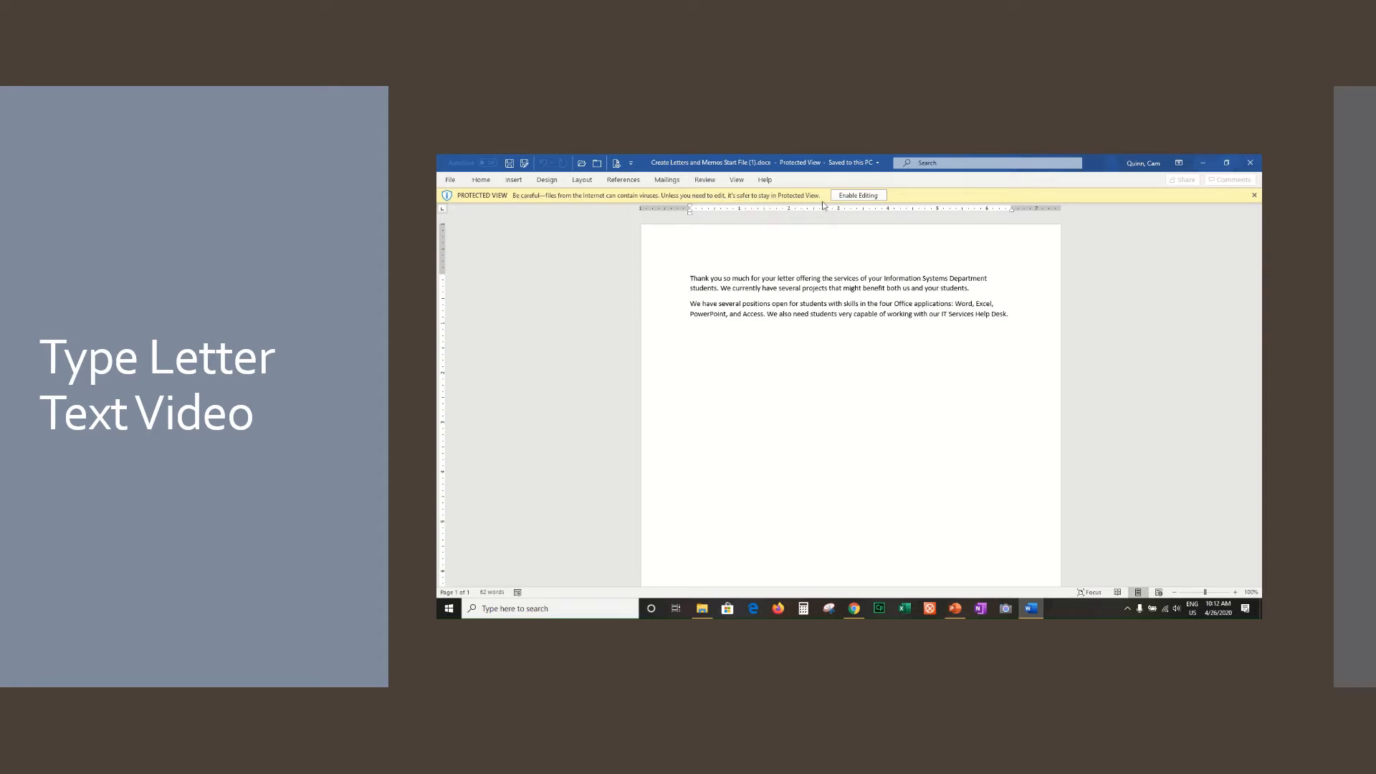
Enable editing of the protected letter document and leave its paragraph formatting marks displayed
{"action": "left_click", "coordinate": [854, 198]}
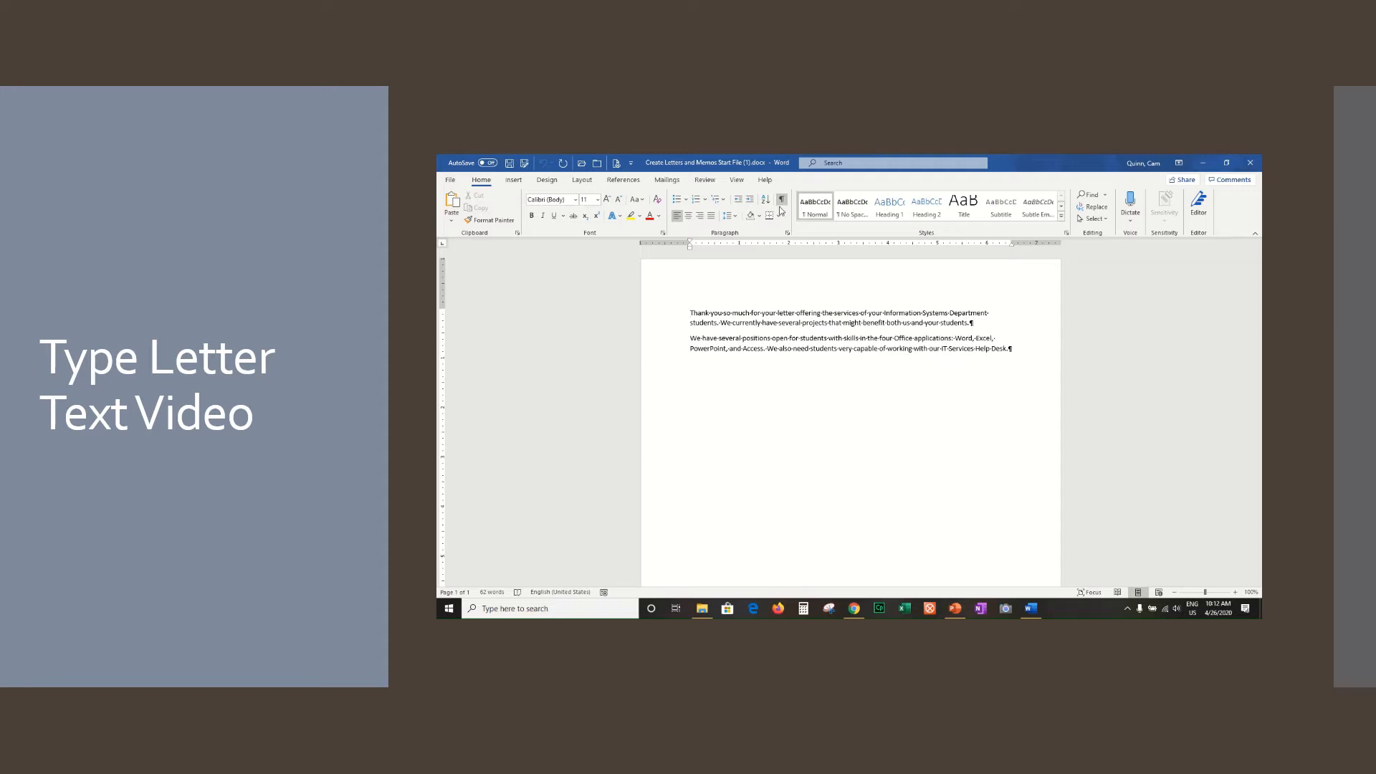
{"action": "left_click", "coordinate": [781, 200]}
{"action": "left_click", "coordinate": [783, 205]}
Turn bold on and back off for the word "Thank" and for the letter "m" in "much"
{"action": "double_click", "coordinate": [701, 315]}
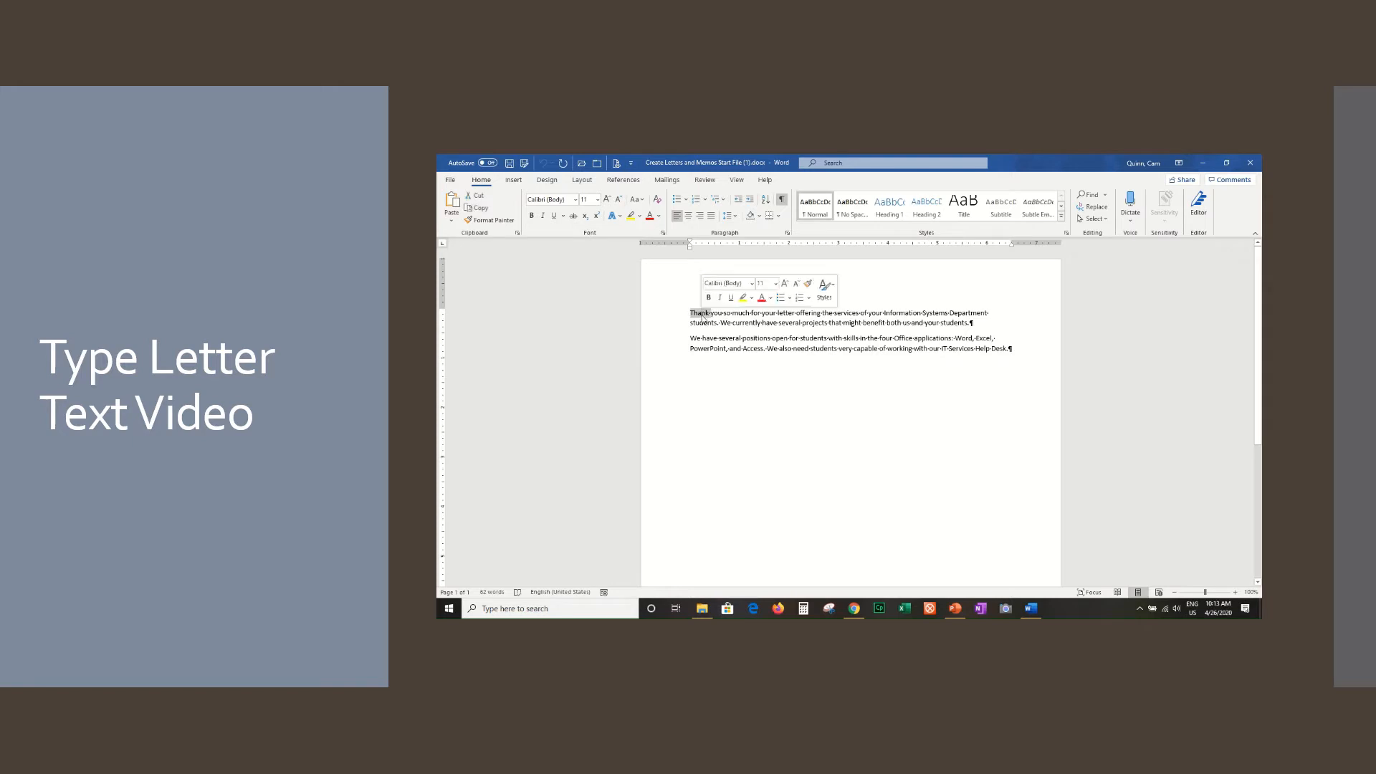
{"action": "left_click", "coordinate": [532, 216]}
{"action": "left_click", "coordinate": [532, 218]}
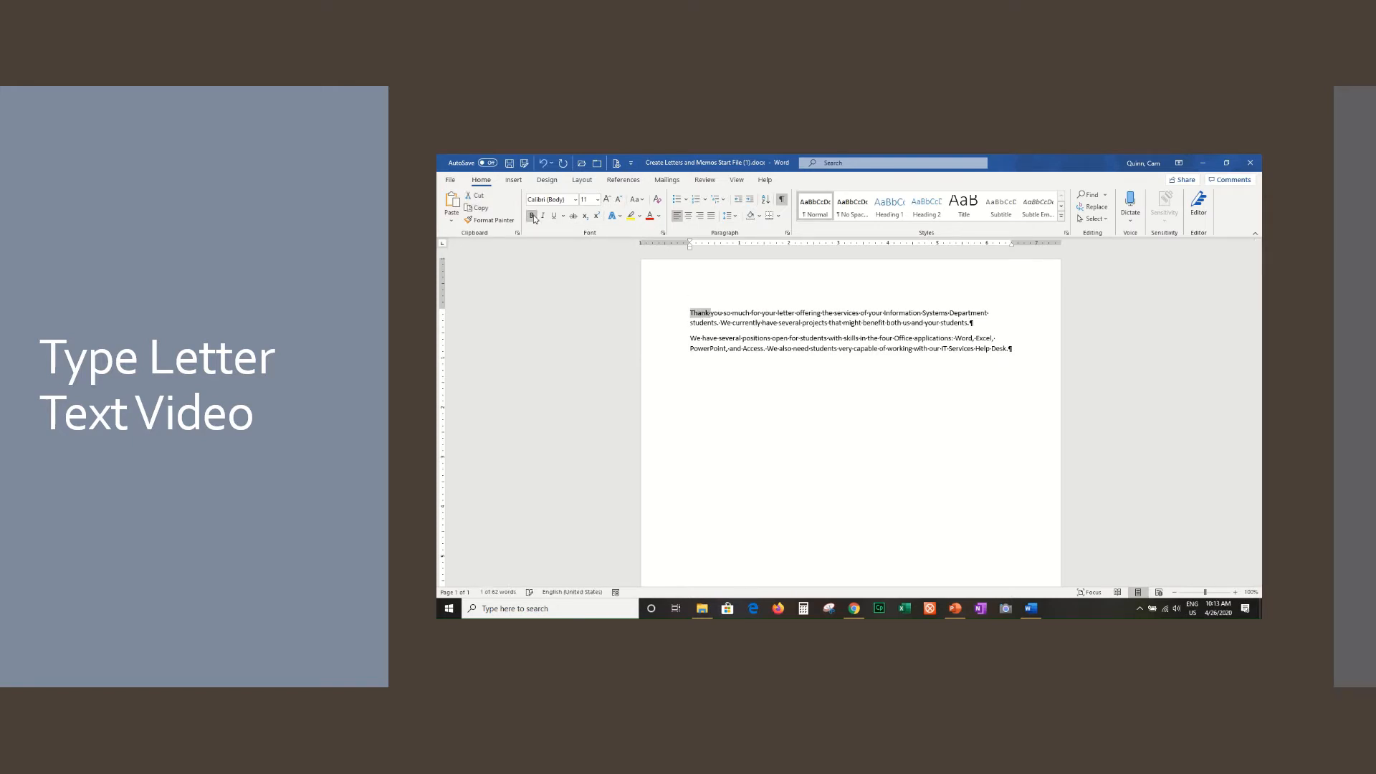
{"action": "left_click", "coordinate": [734, 310]}
{"action": "left_click_drag", "start_coordinate": [737, 311], "coordinate": [733, 311]}
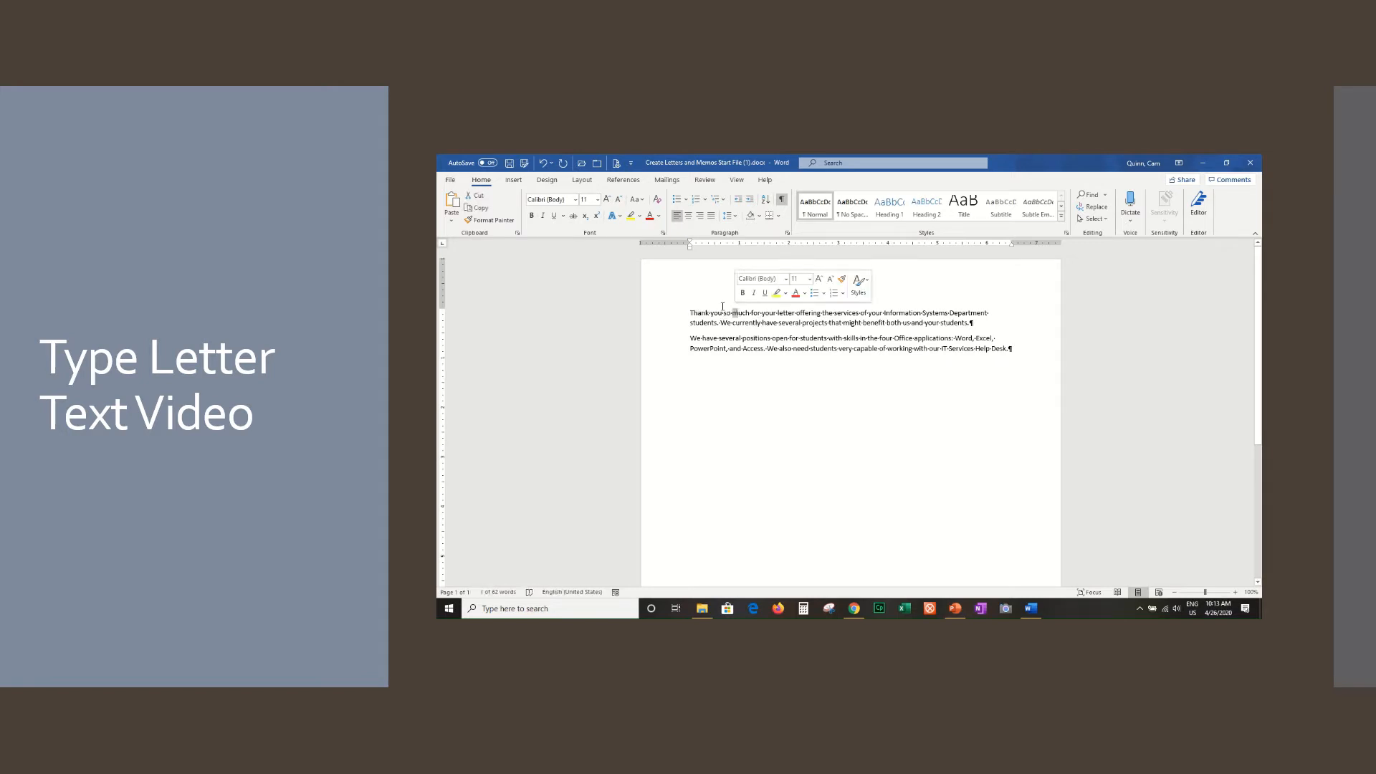
{"action": "left_click", "coordinate": [529, 216]}
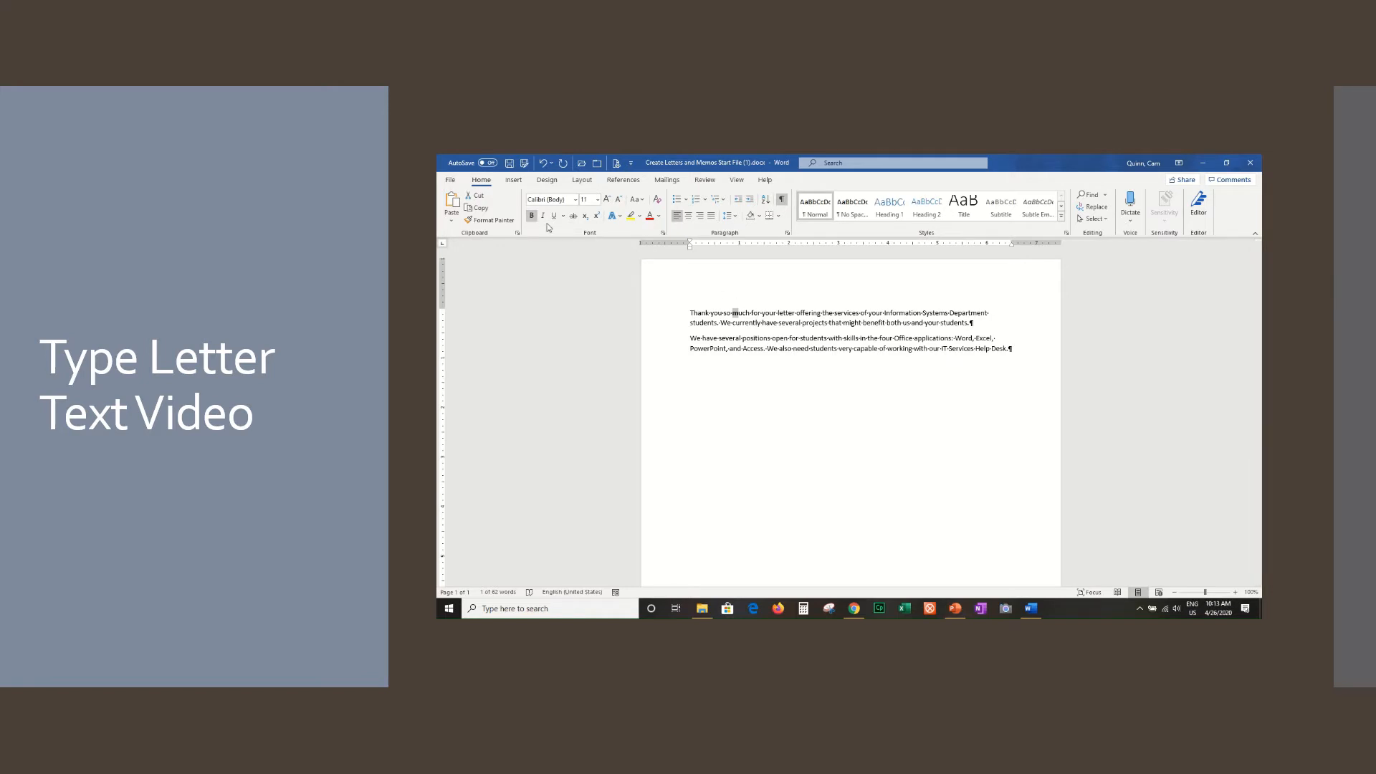
{"action": "left_click", "coordinate": [532, 215]}
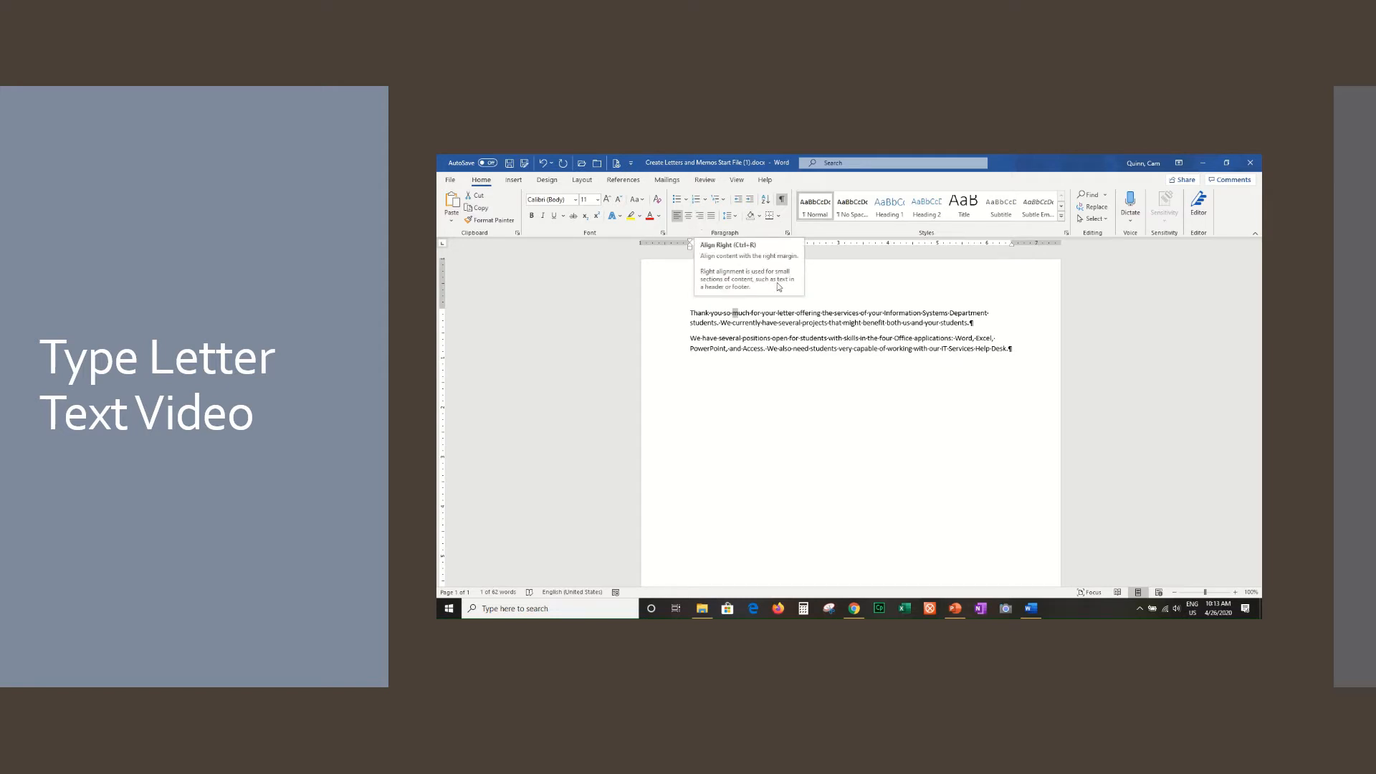
Try dark blue-gray shading on the first paragraph and undo it
{"action": "left_click", "coordinate": [791, 313]}
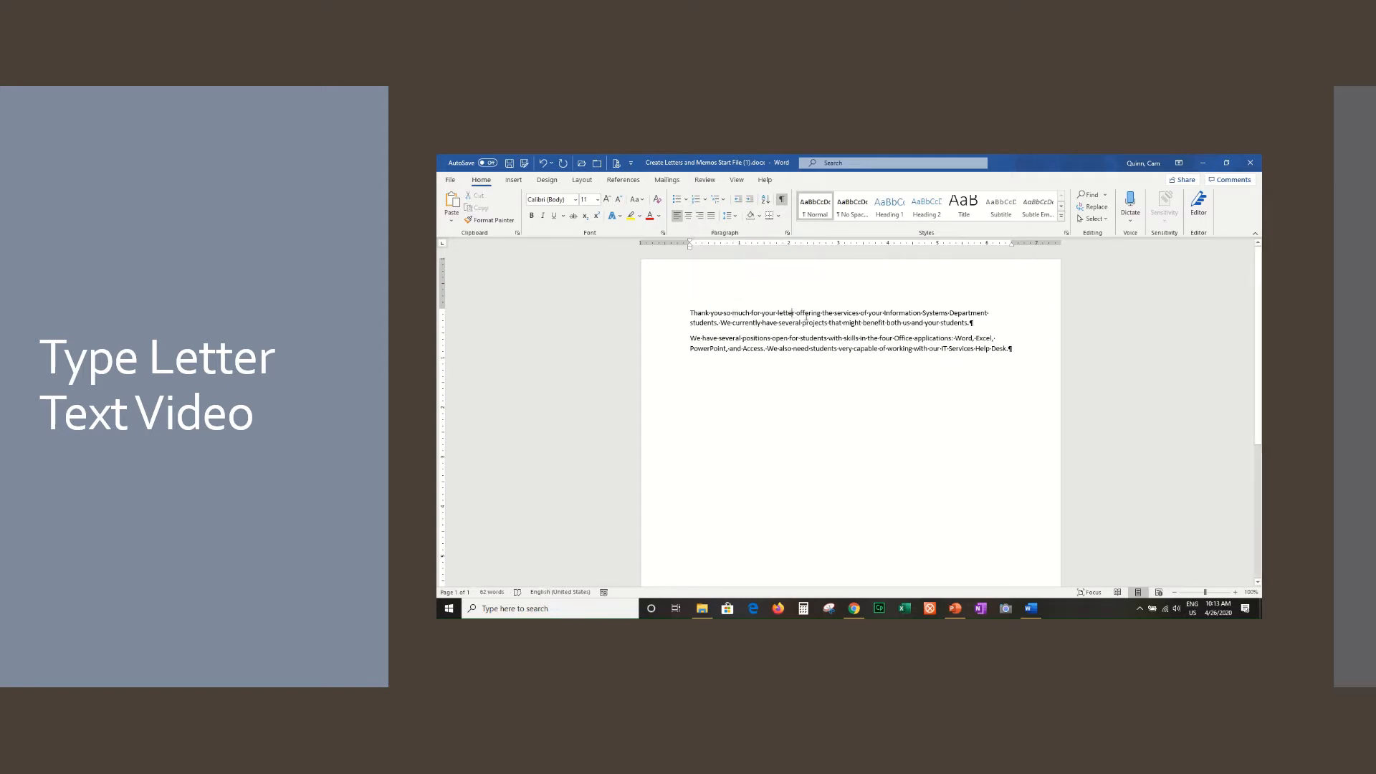
{"action": "left_click", "coordinate": [759, 216]}
{"action": "left_click", "coordinate": [777, 243]}
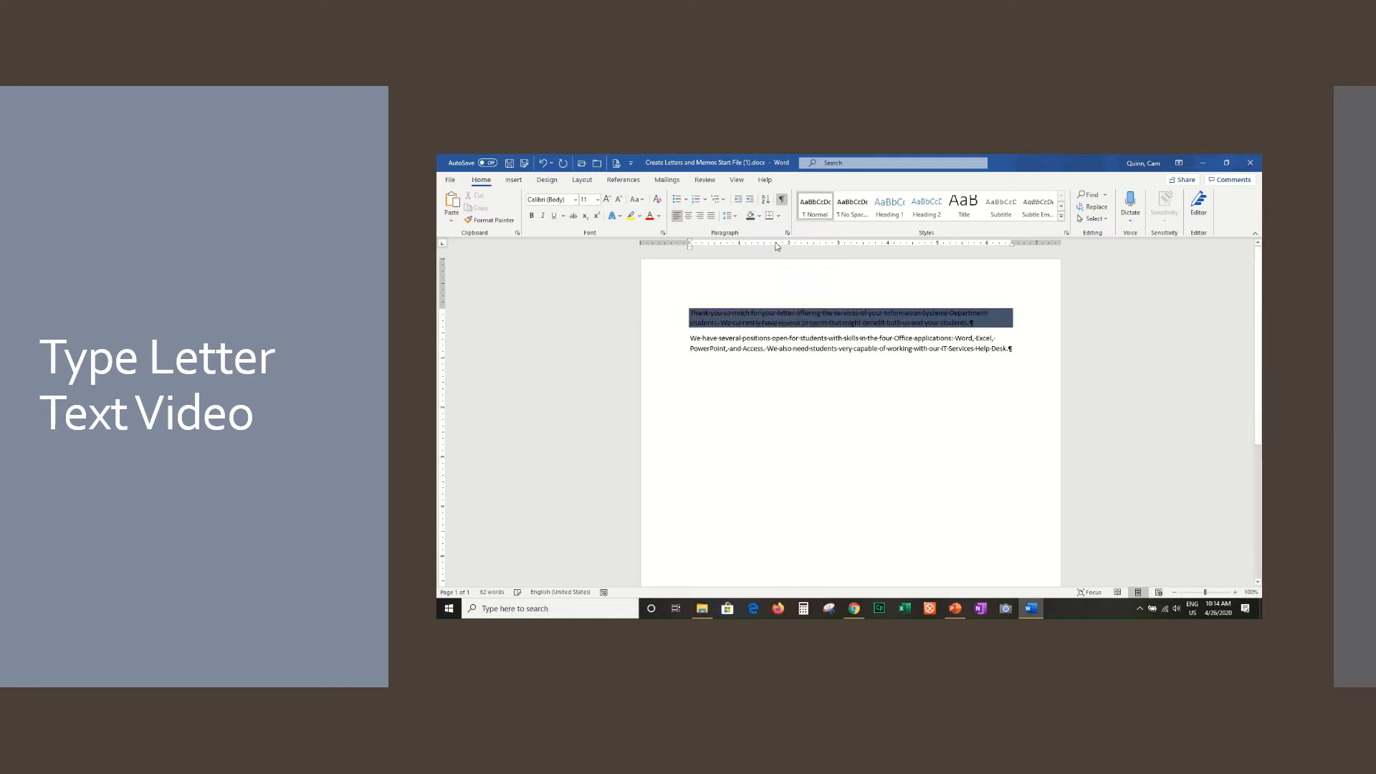
{"action": "left_click", "coordinate": [542, 163]}
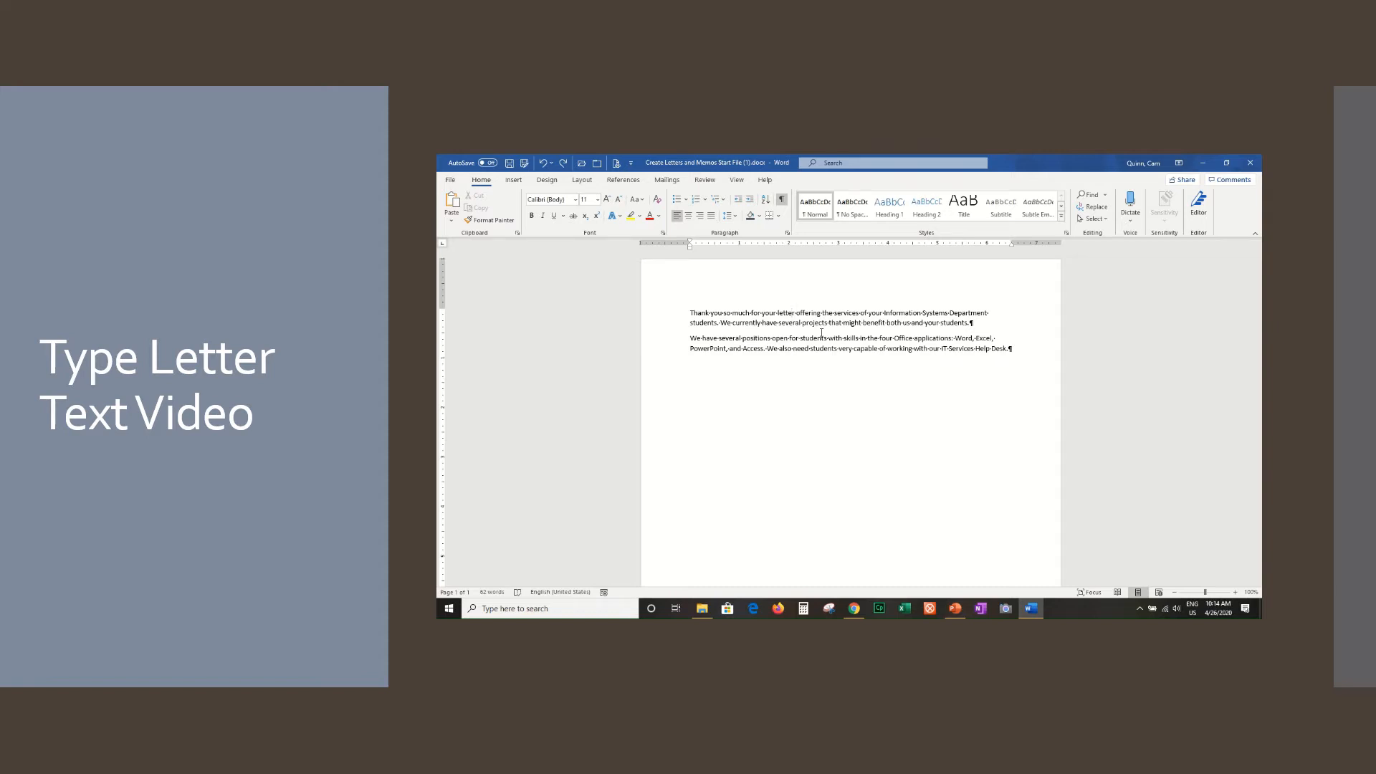
Add three blank paragraphs after the last sentence, toggle the formatting marks off and on, and delete the blank paragraphs
{"action": "left_click", "coordinate": [1011, 347]}
{"action": "key", "text": "Return"}
{"action": "key", "text": "Return"}
{"action": "key", "text": "Return"}
{"action": "left_click", "coordinate": [782, 199]}
{"action": "left_click", "coordinate": [781, 201]}
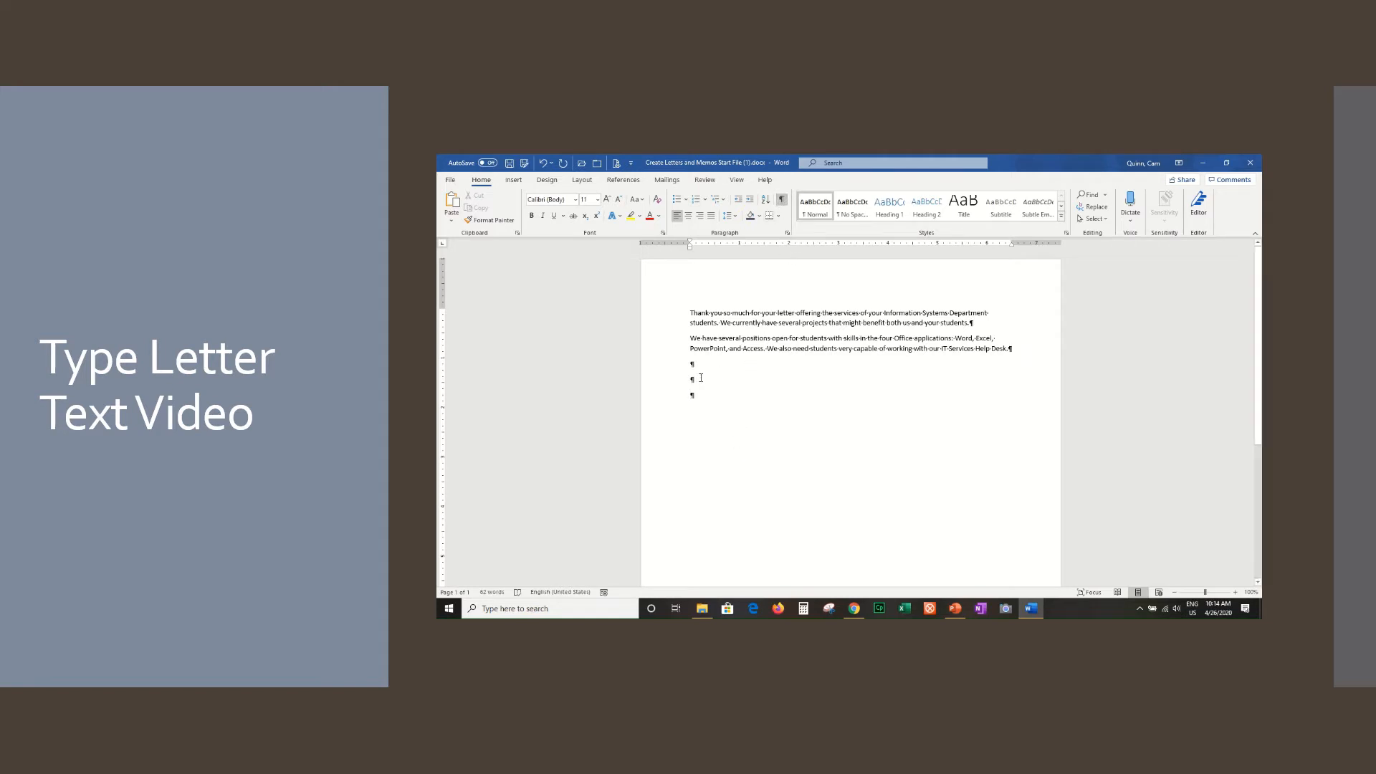
{"action": "key", "text": "BackSpace"}
{"action": "key", "text": "BackSpace"}
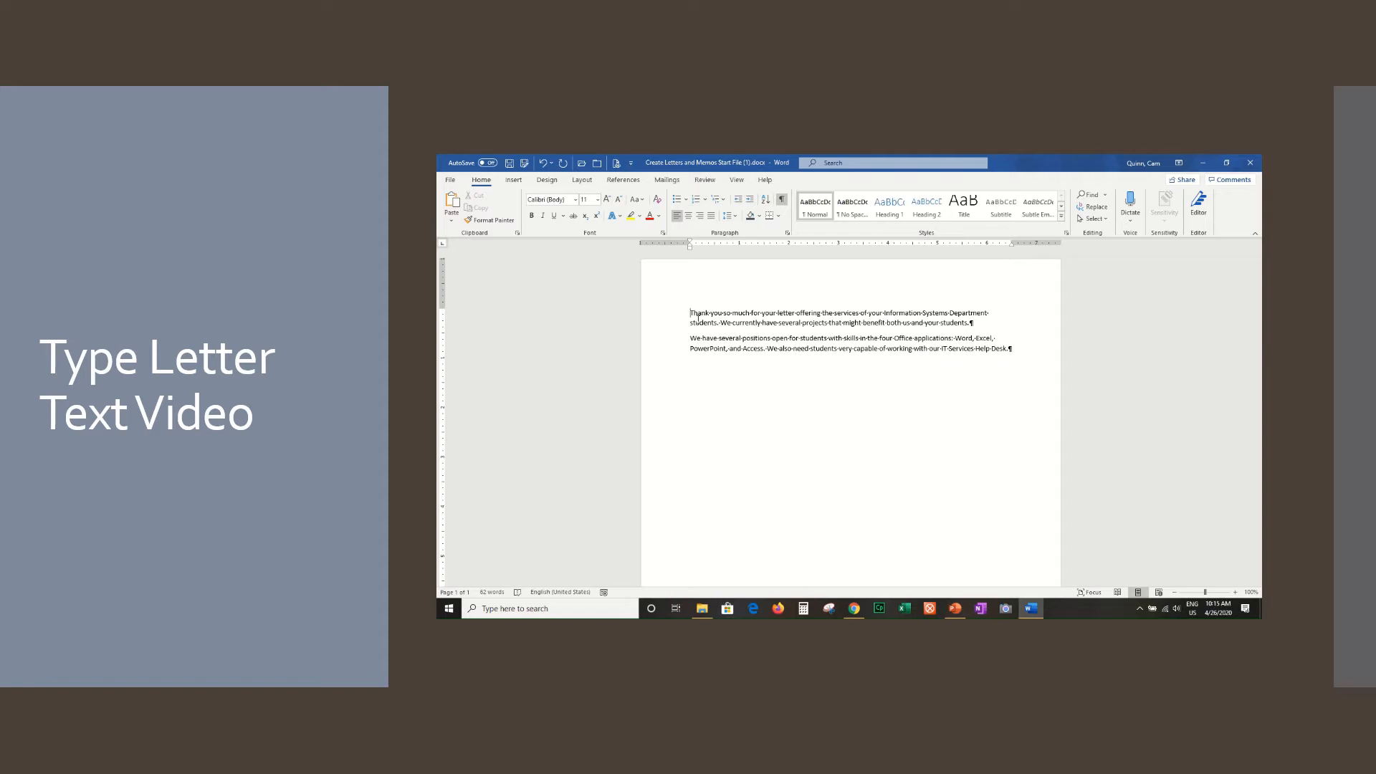
Select the entire letter text and clear the selection
{"action": "left_click", "coordinate": [830, 395]}
{"action": "key", "text": "ctrl+a"}
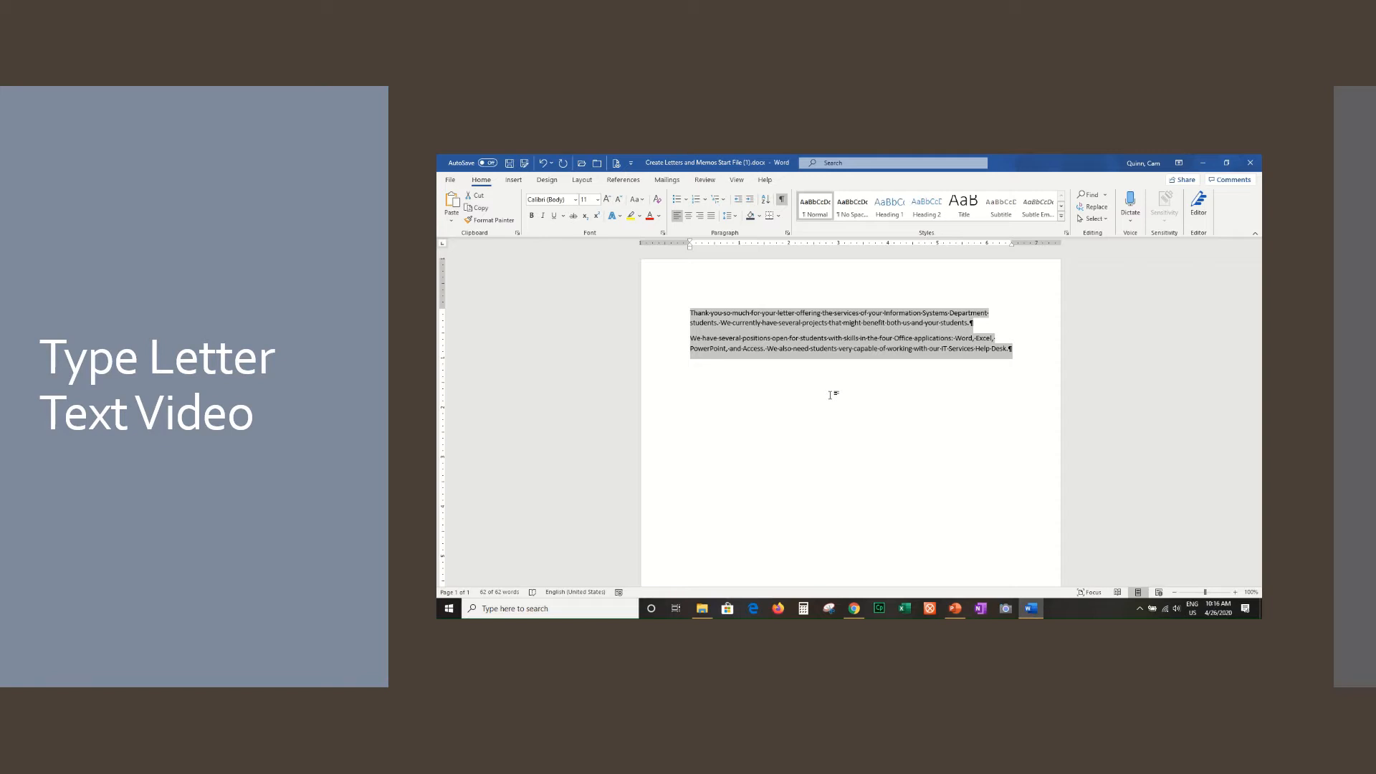
{"action": "left_click", "coordinate": [787, 353]}
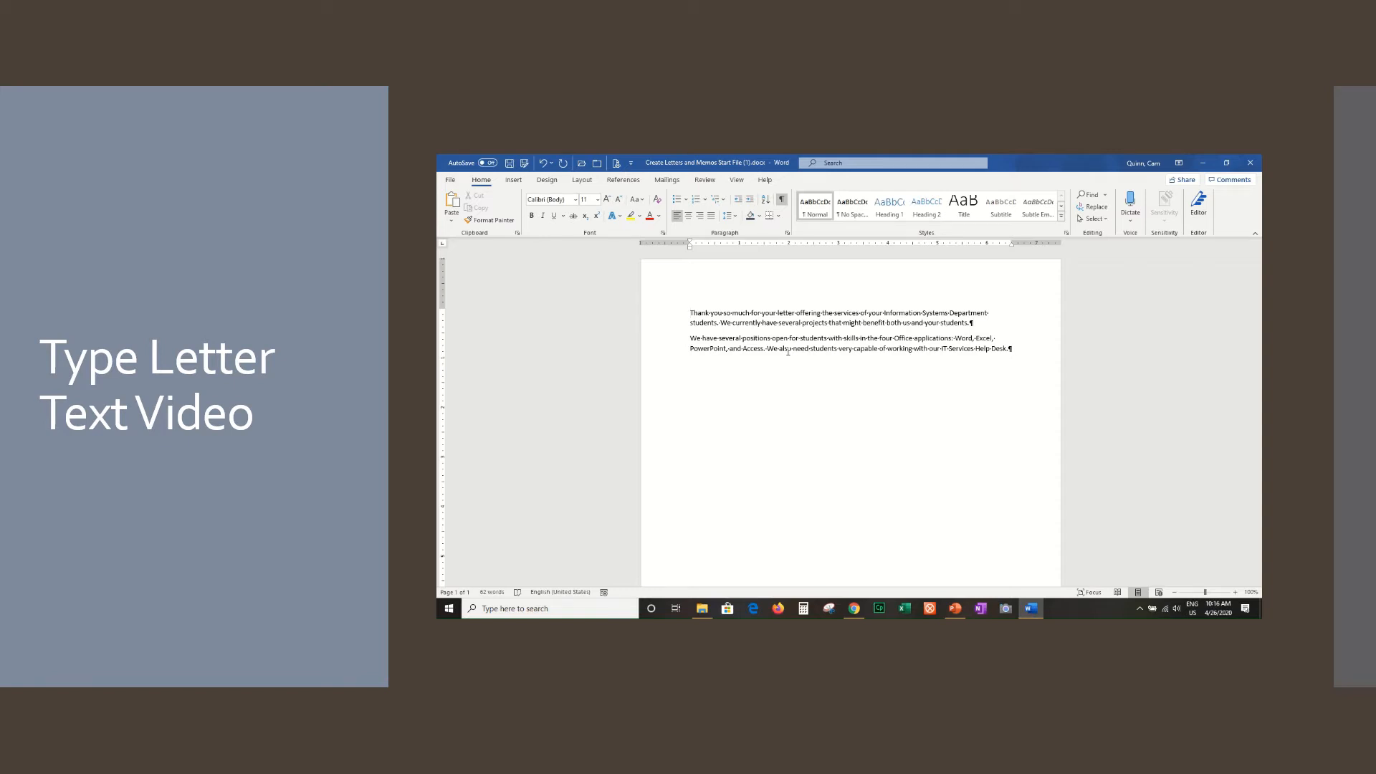
Insert "Aspen Falls Human Resources" as its own line at the very beginning of the document
{"action": "key", "text": "ctrl+Home"}
{"action": "type", "text": "Aspen"}
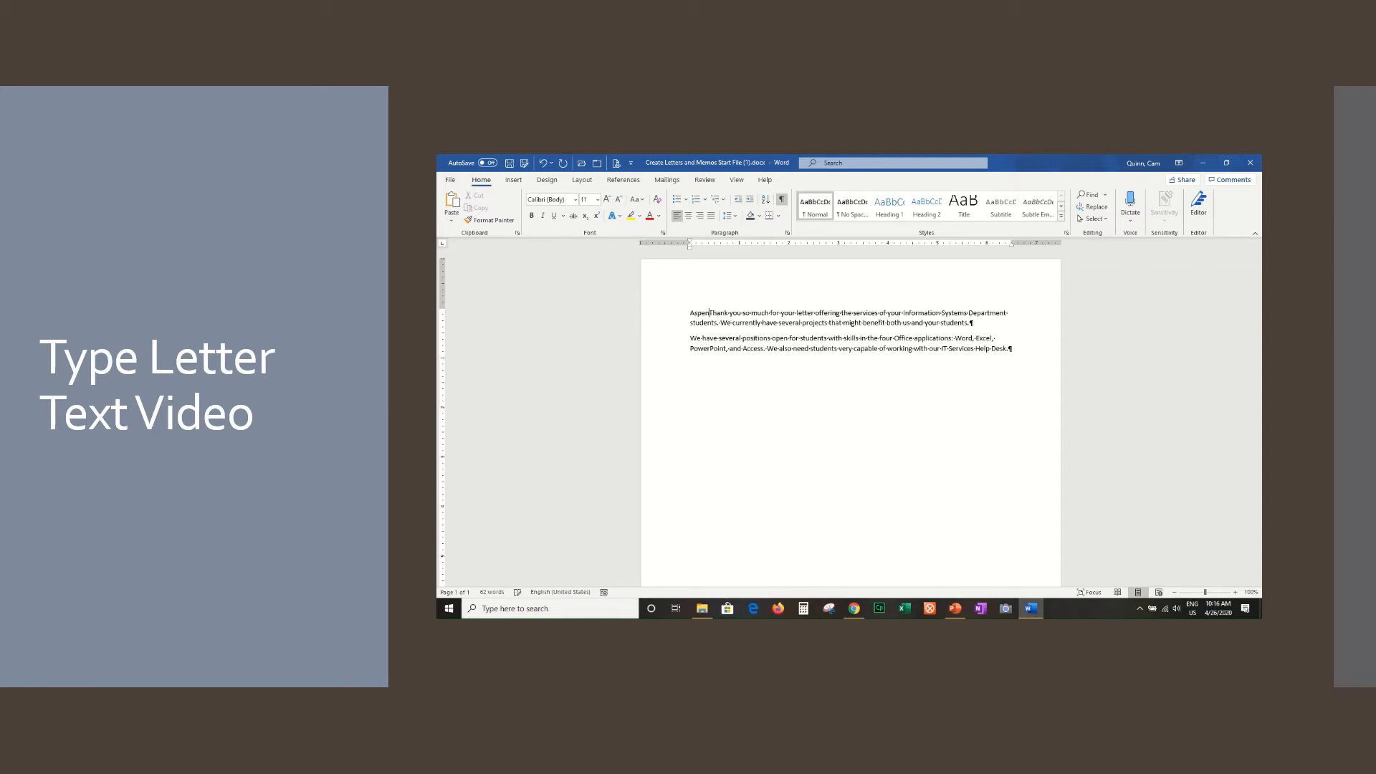
{"action": "type", "text": " Falls H"}
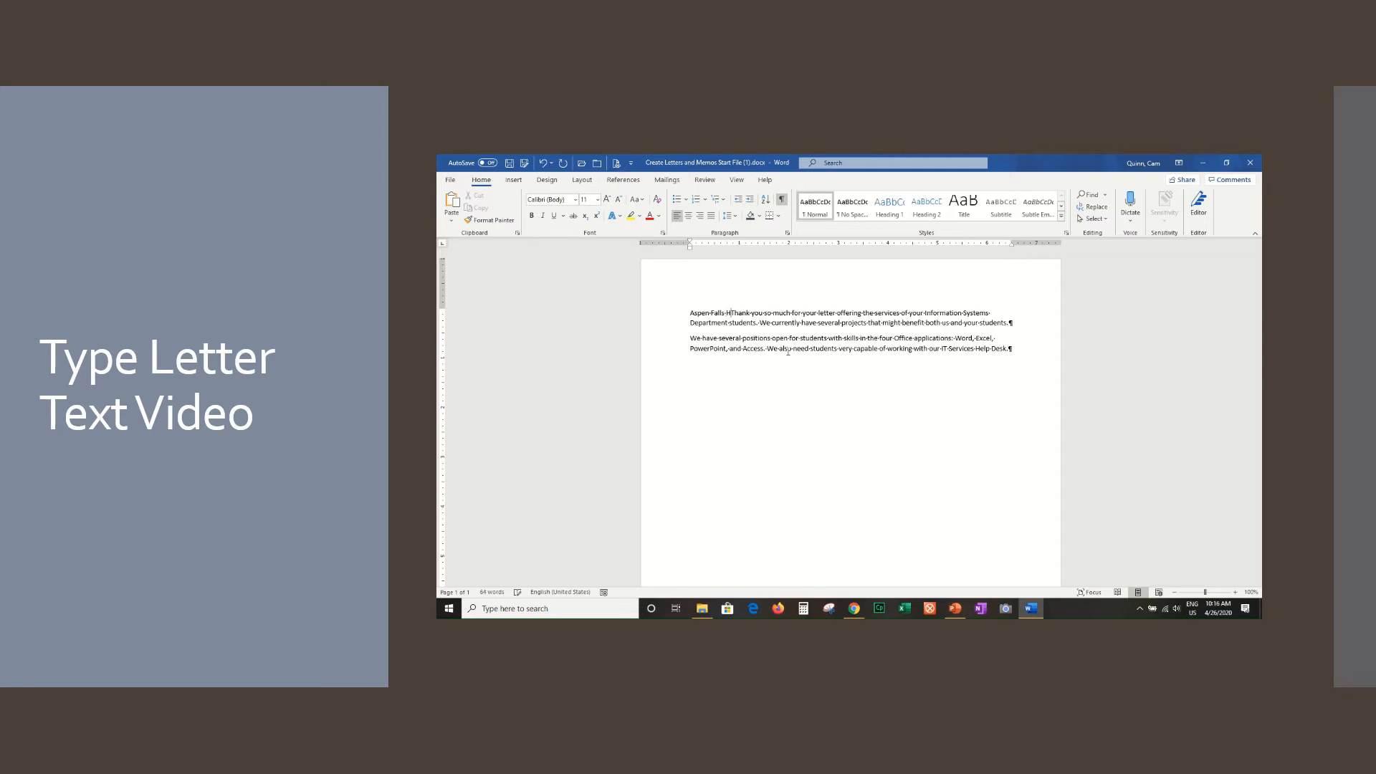
{"action": "type", "text": "uman "}
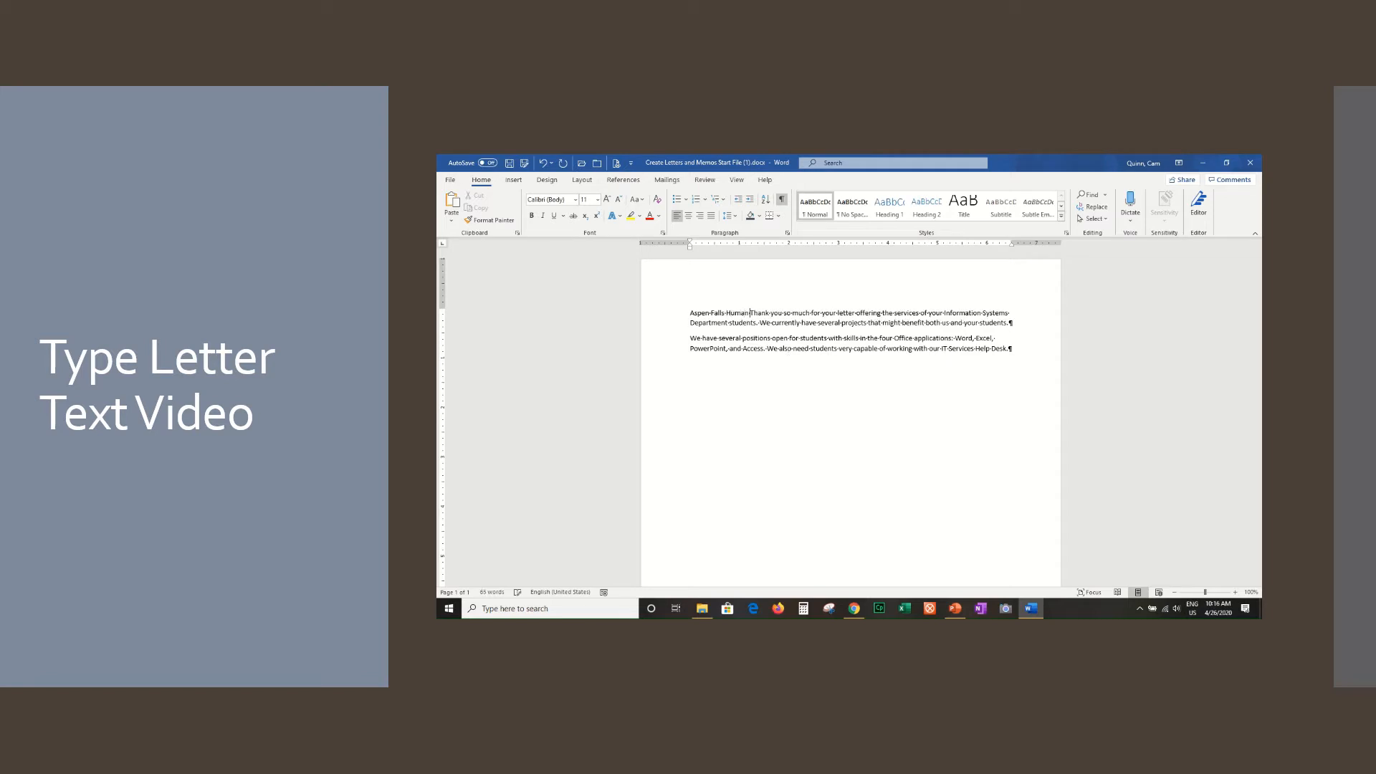
{"action": "type", "text": "Resources"}
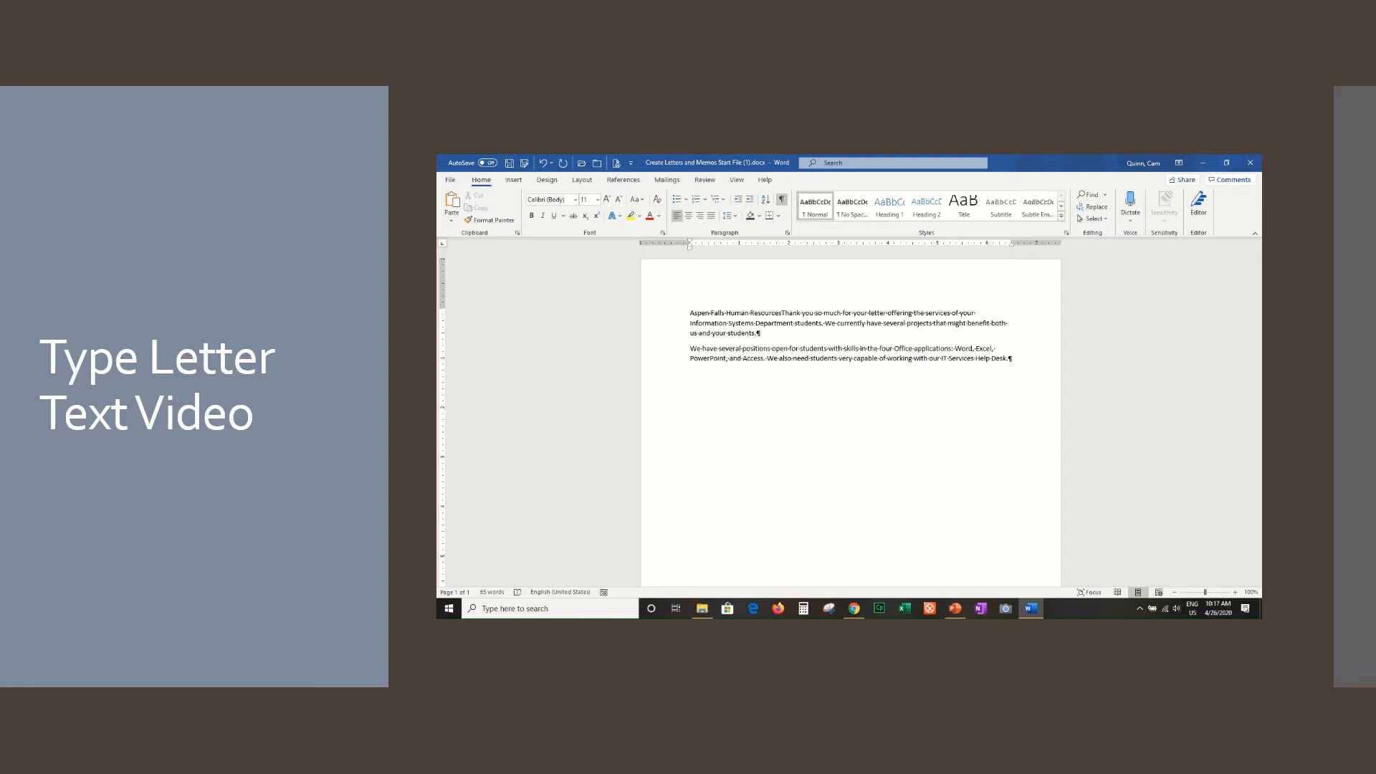
{"action": "key", "text": "Return"}
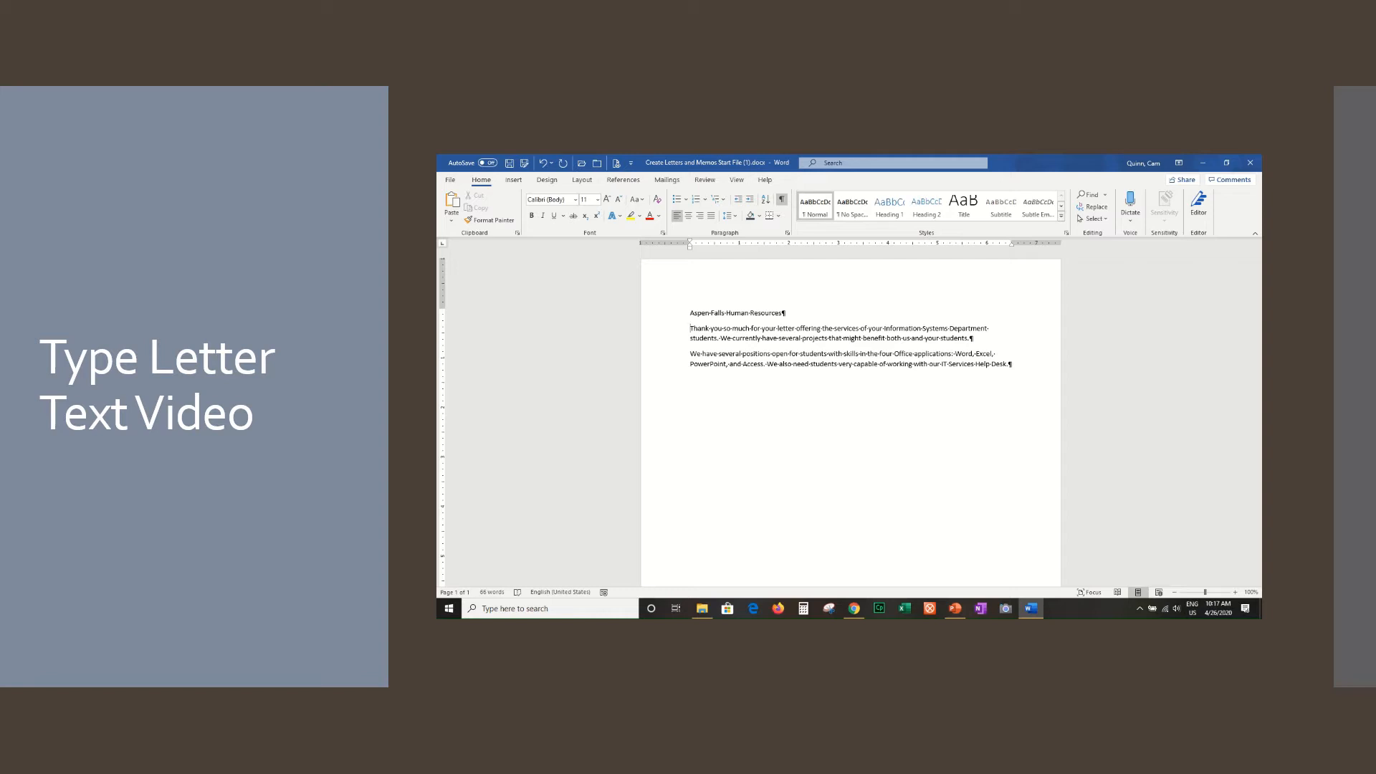
Add the sender's street address and the city, state and ZIP code as two separate lines beneath the department name
{"action": "type", "text": "500 S"}
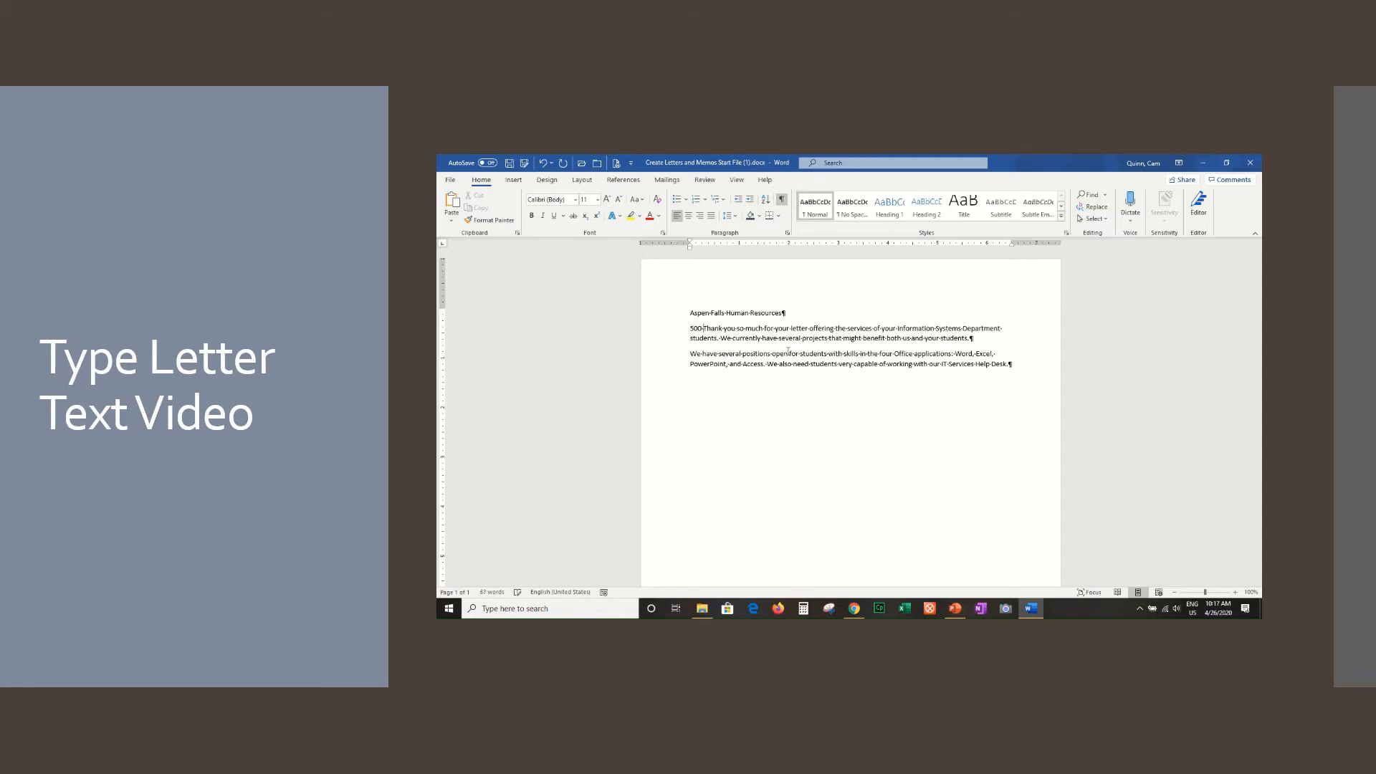
{"action": "type", "text": " Aspen S"}
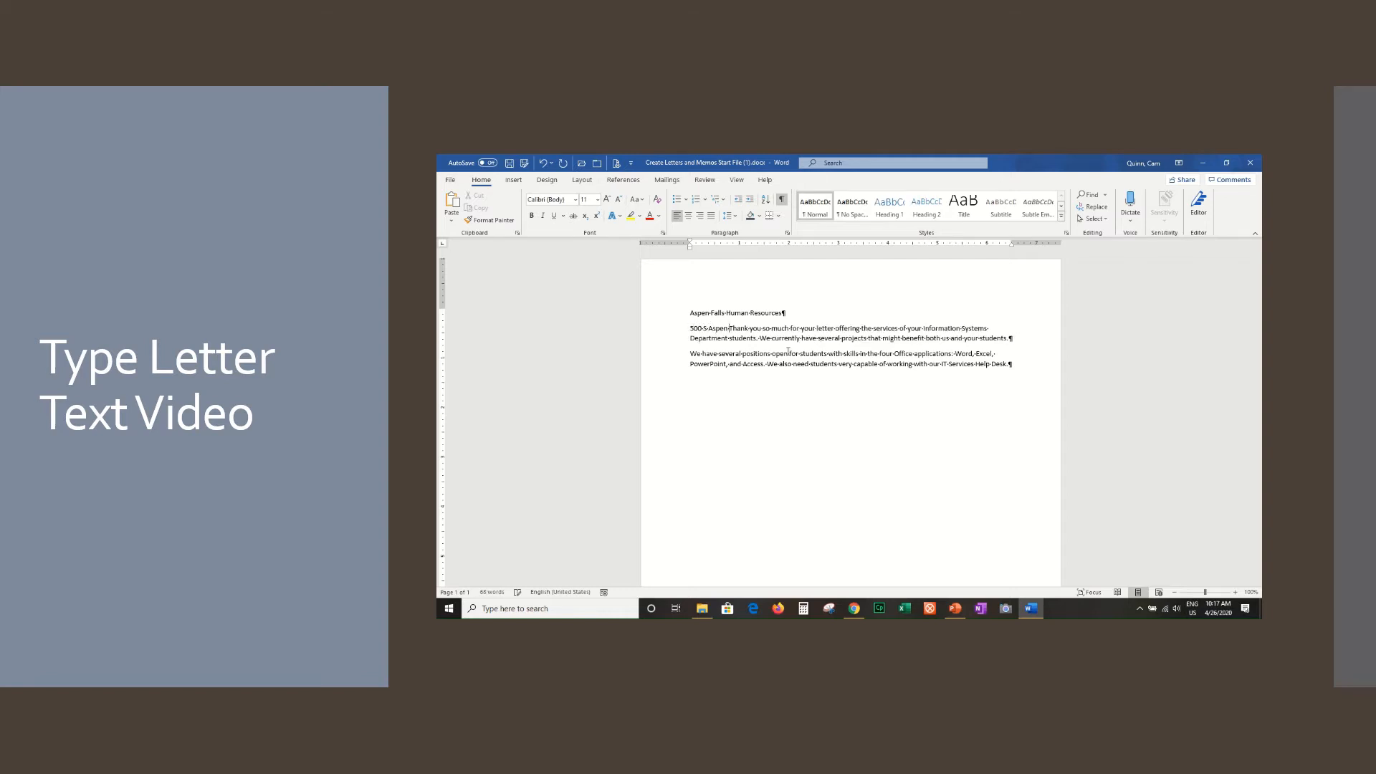
{"action": "type", "text": "treet"}
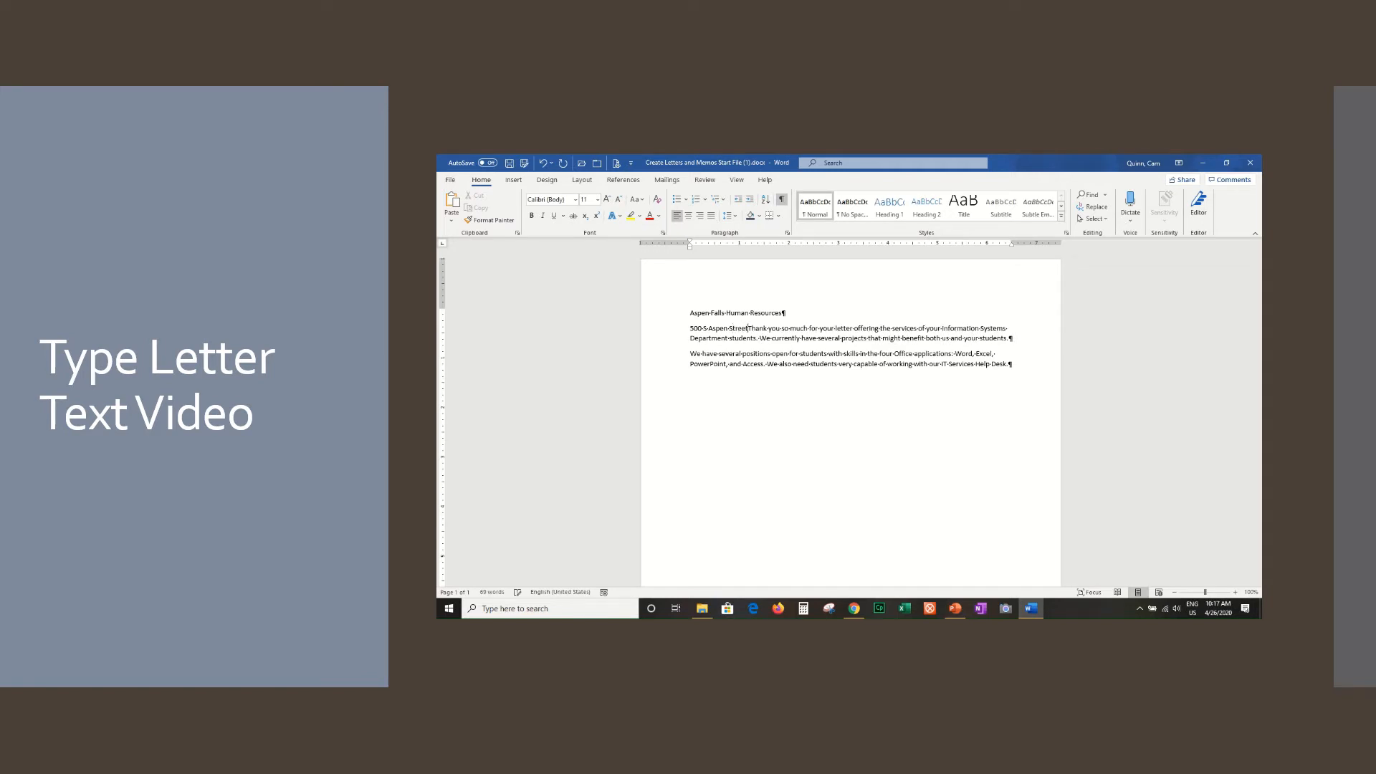
{"action": "key", "text": "Return"}
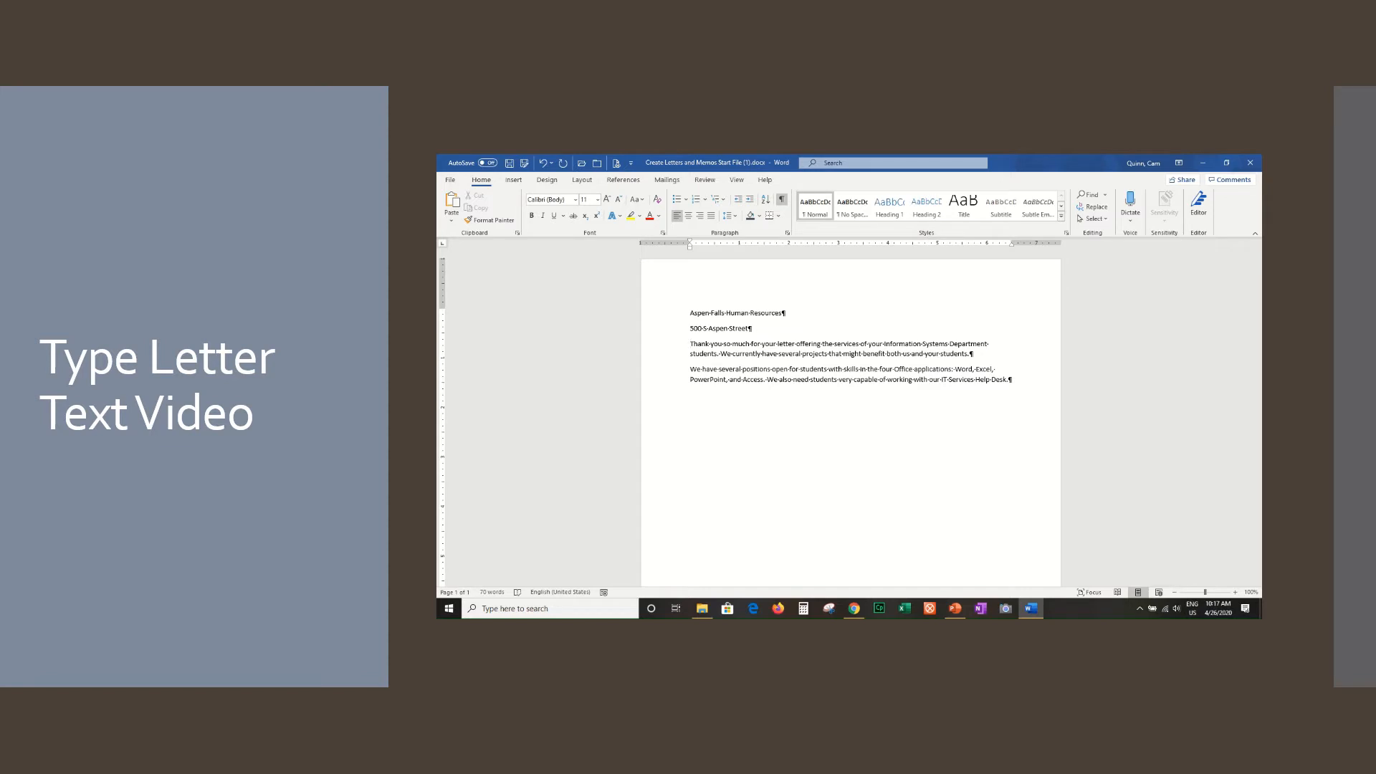
{"action": "type", "text": "Aspen Fa"}
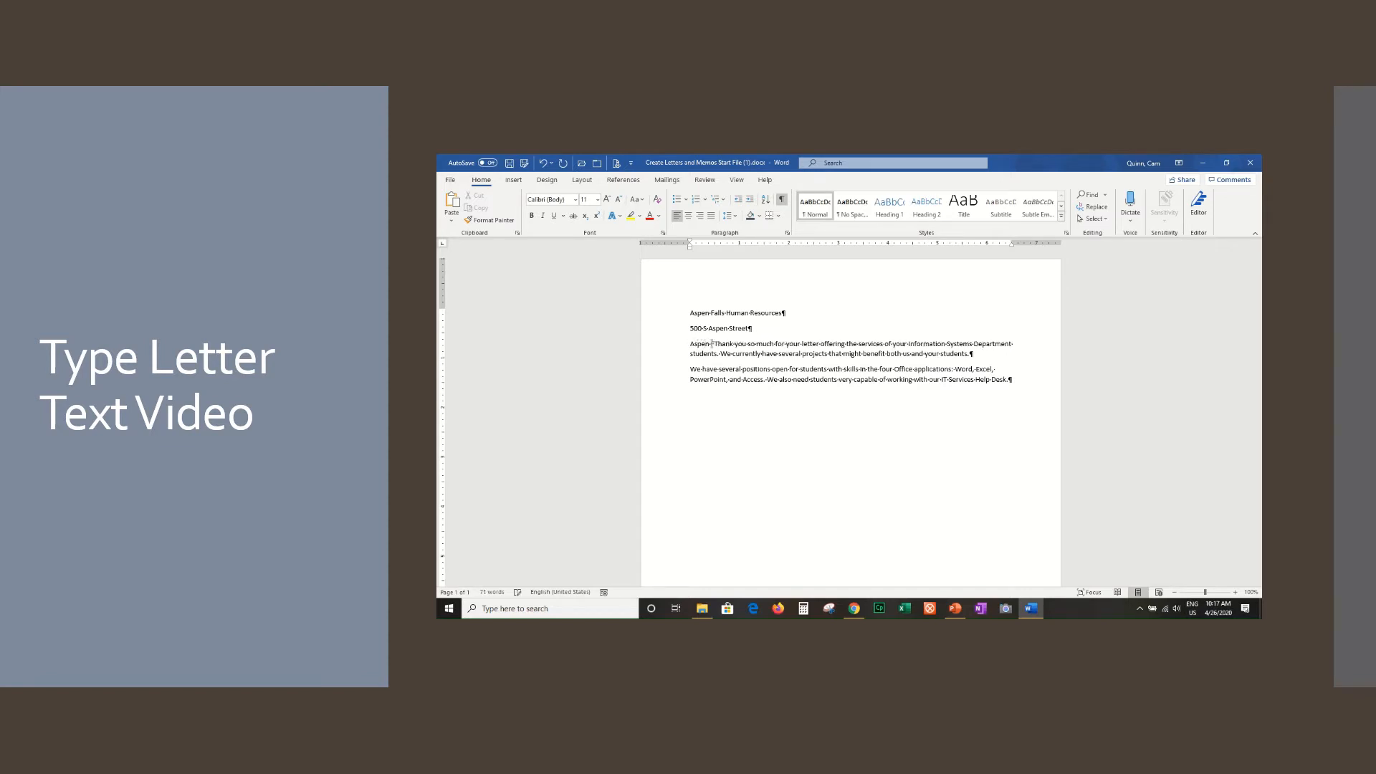
{"action": "type", "text": "lls CA,"}
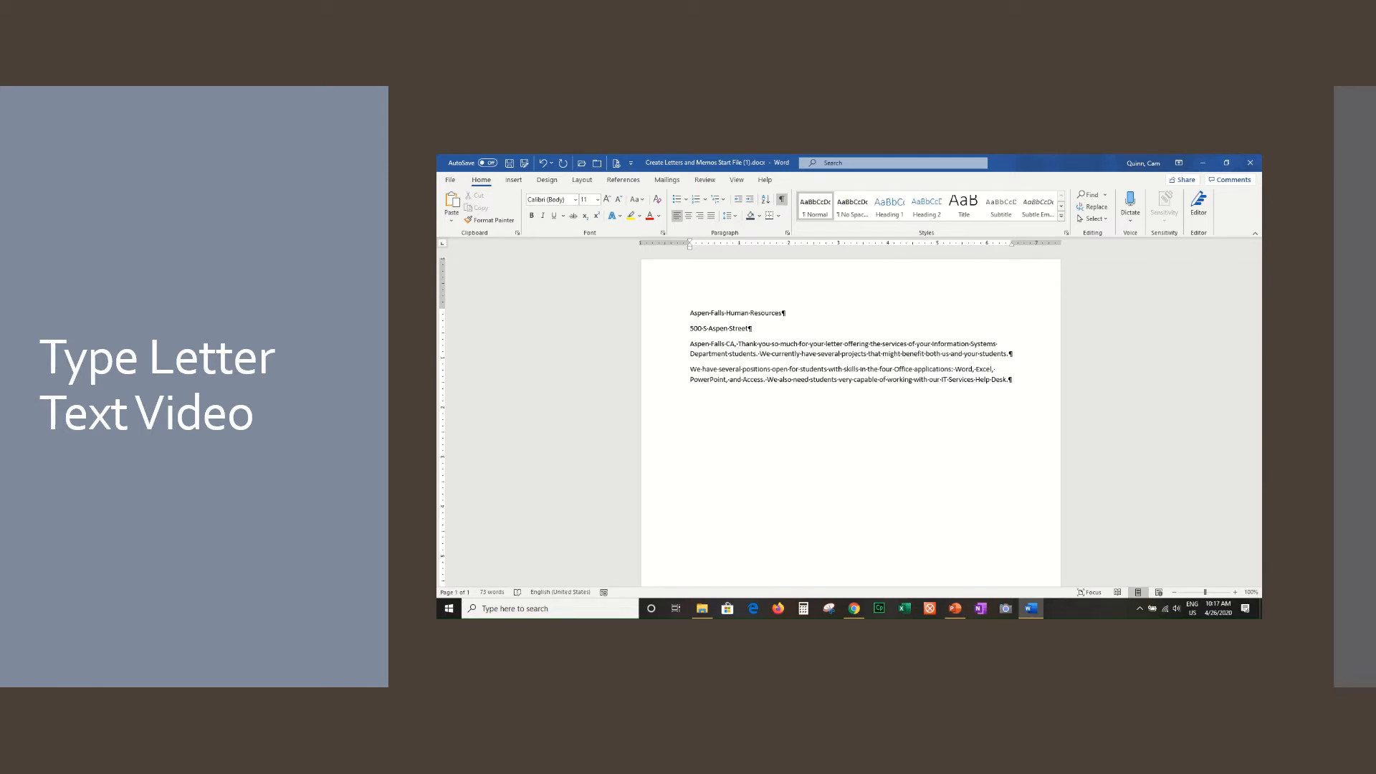
{"action": "type", "text": " 93463"}
{"action": "key", "text": "Return"}
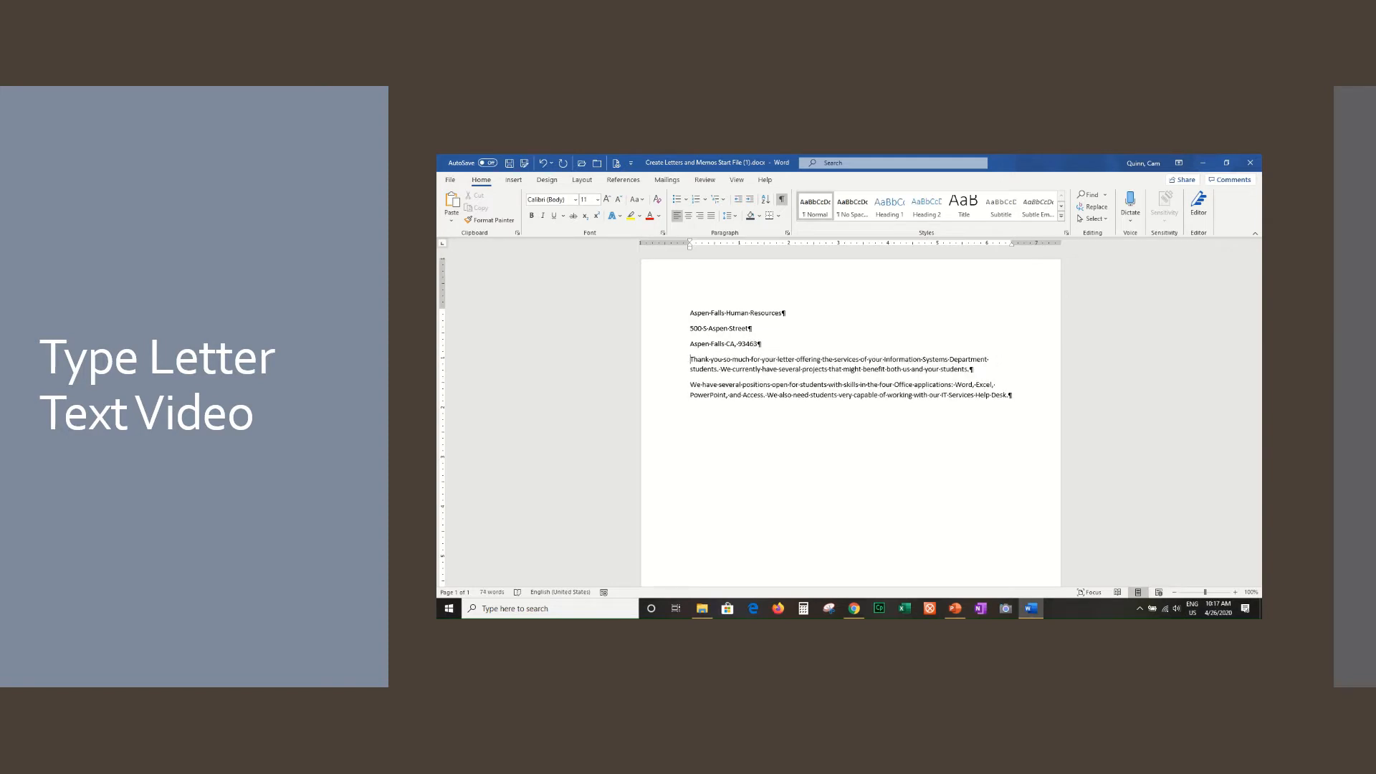
Leave one blank paragraph after the sender's address, enter the date "May 8, 2018" and add two blank paragraphs below it
{"action": "key", "text": "Return"}
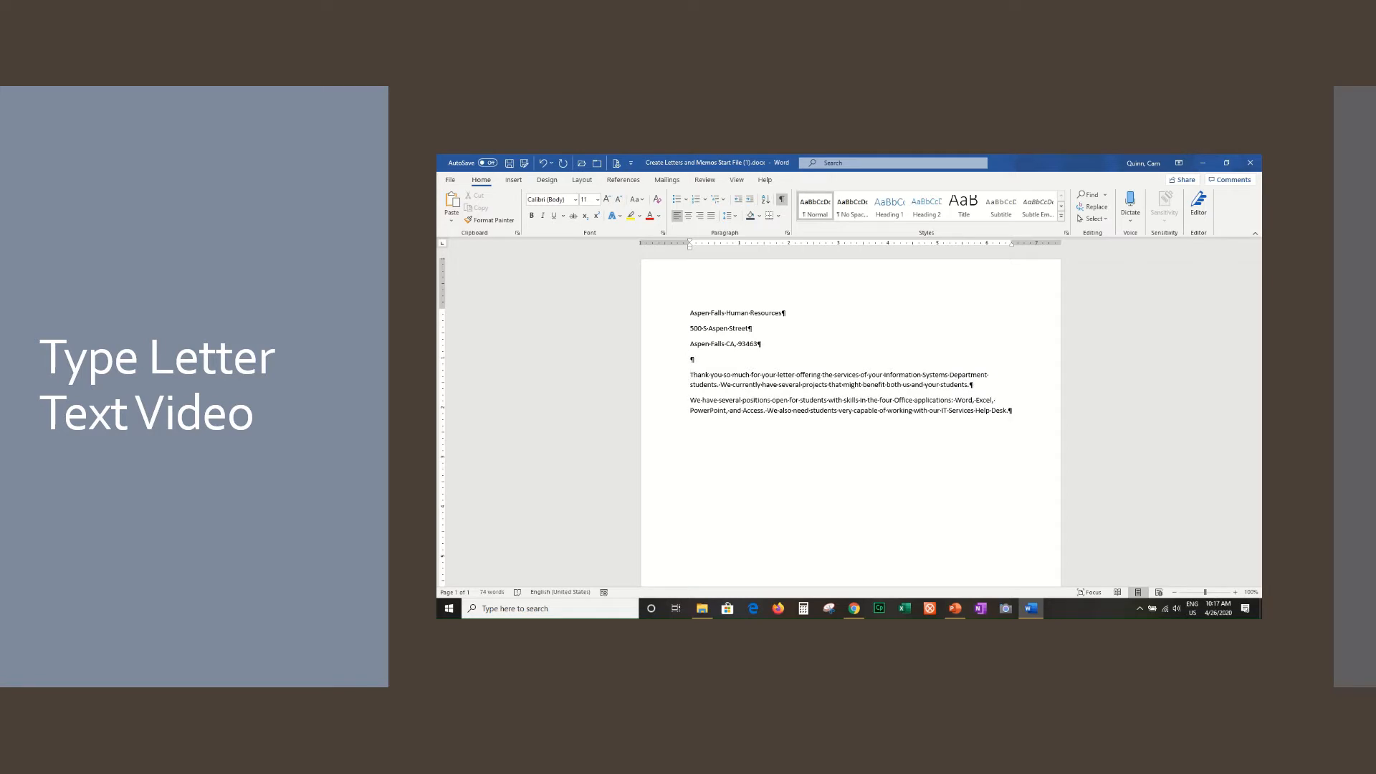
{"action": "type", "text": "May 8,"}
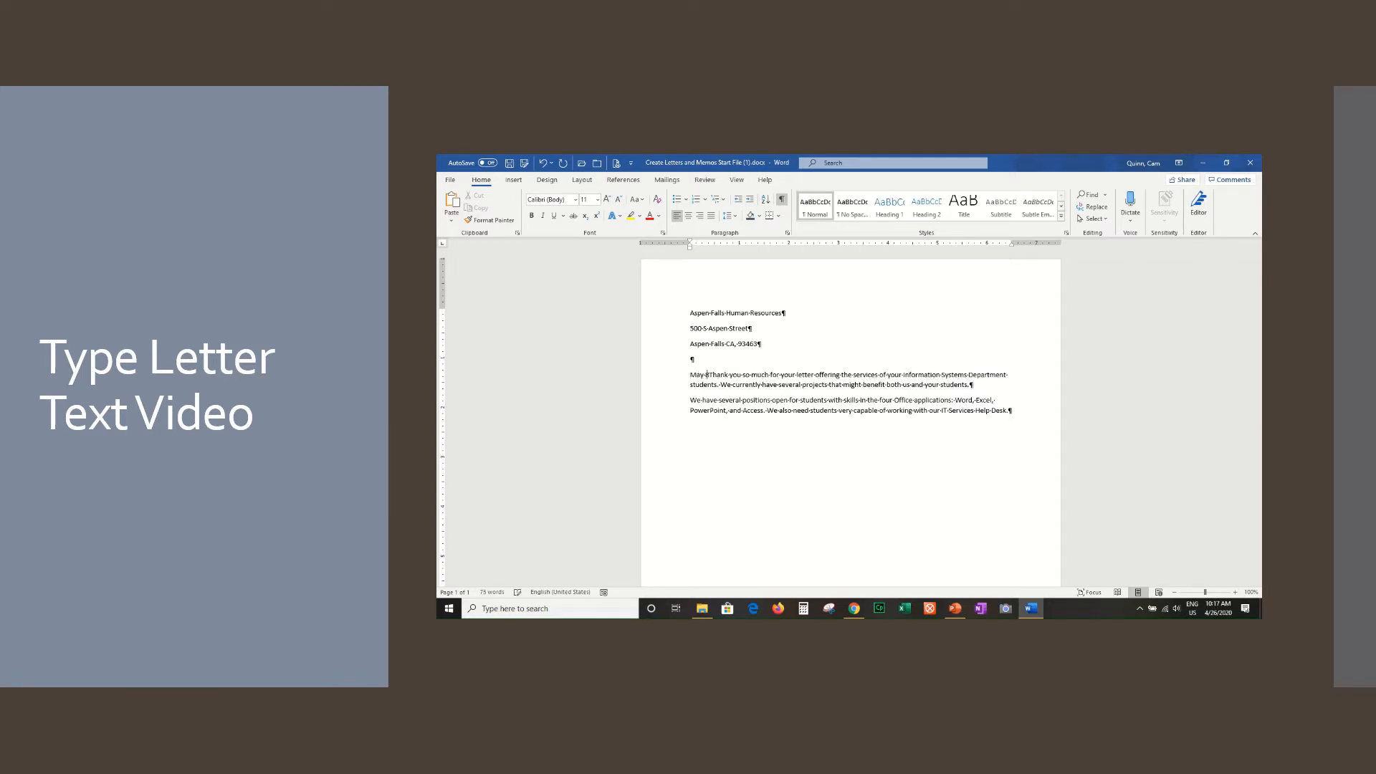
{"action": "type", "text": " 2018"}
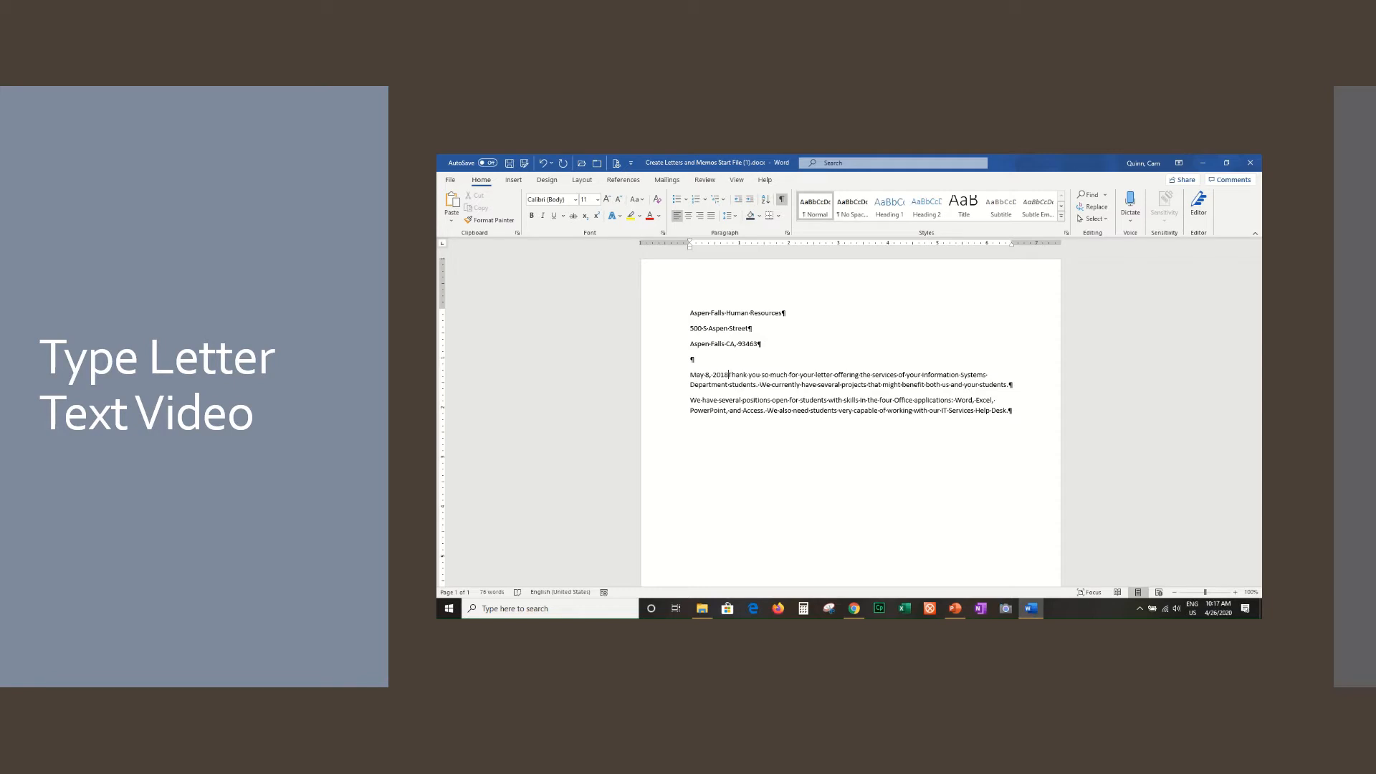
{"action": "key", "text": "Return"}
{"action": "key", "text": "Return"}
{"action": "key", "text": "Return"}
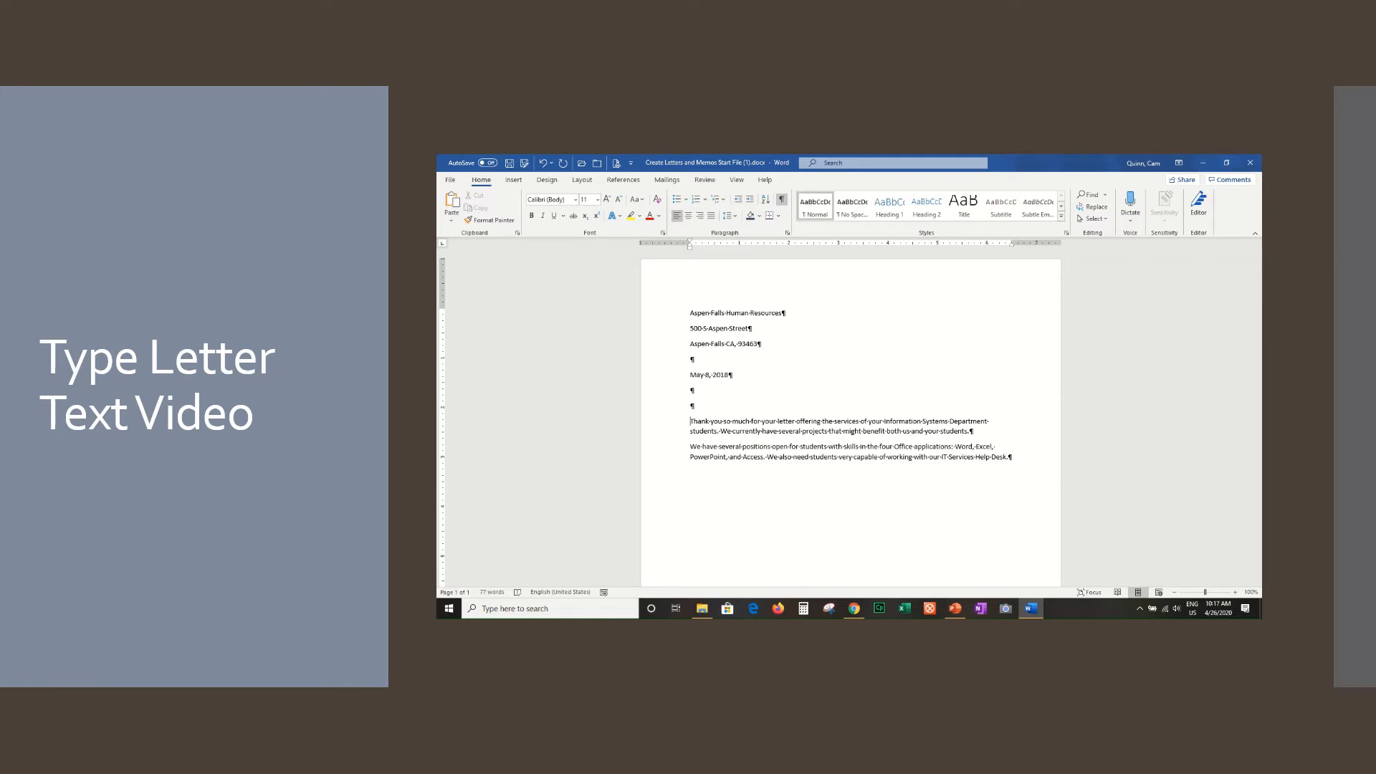
Enter the recipient's title and full name on a separate line above the first body paragraph
{"action": "type", "text": "Dr. G"}
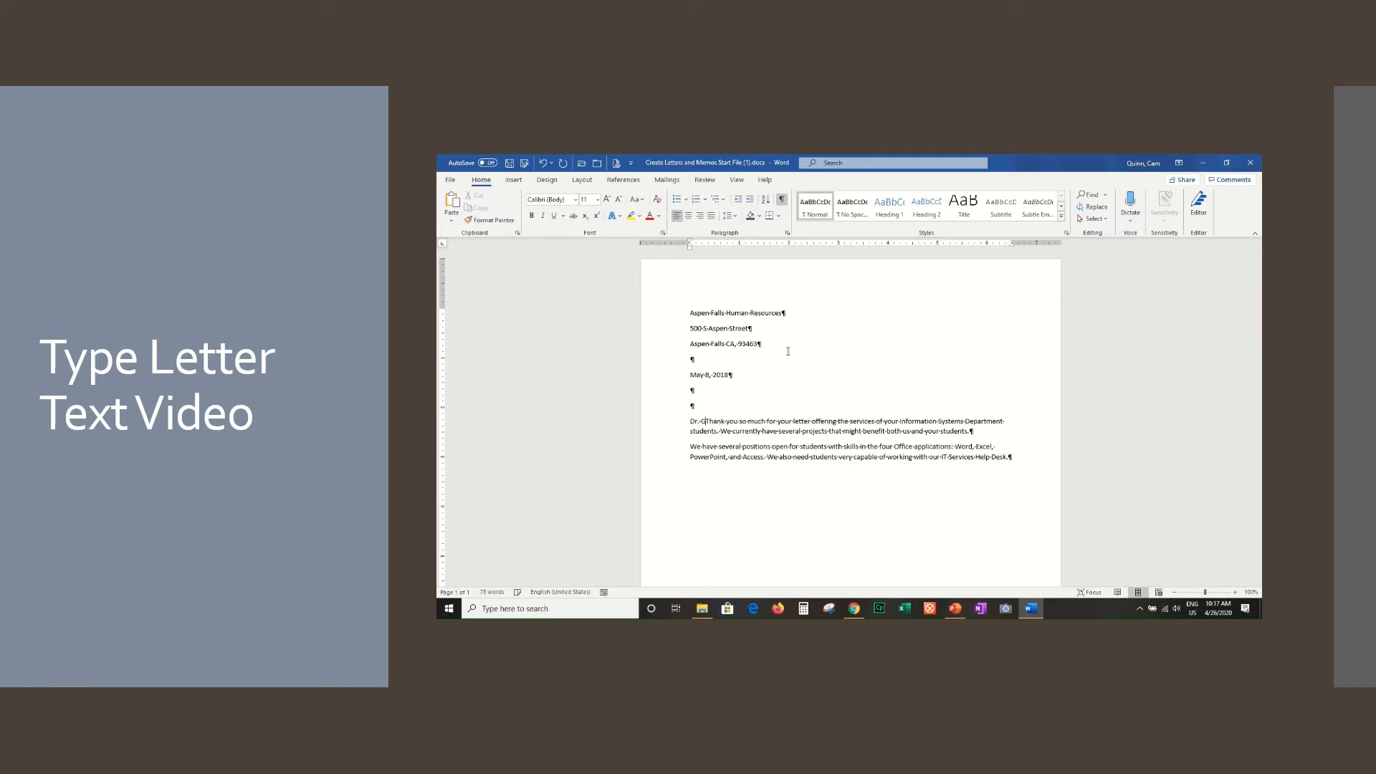
{"action": "type", "text": "eorge Ga"}
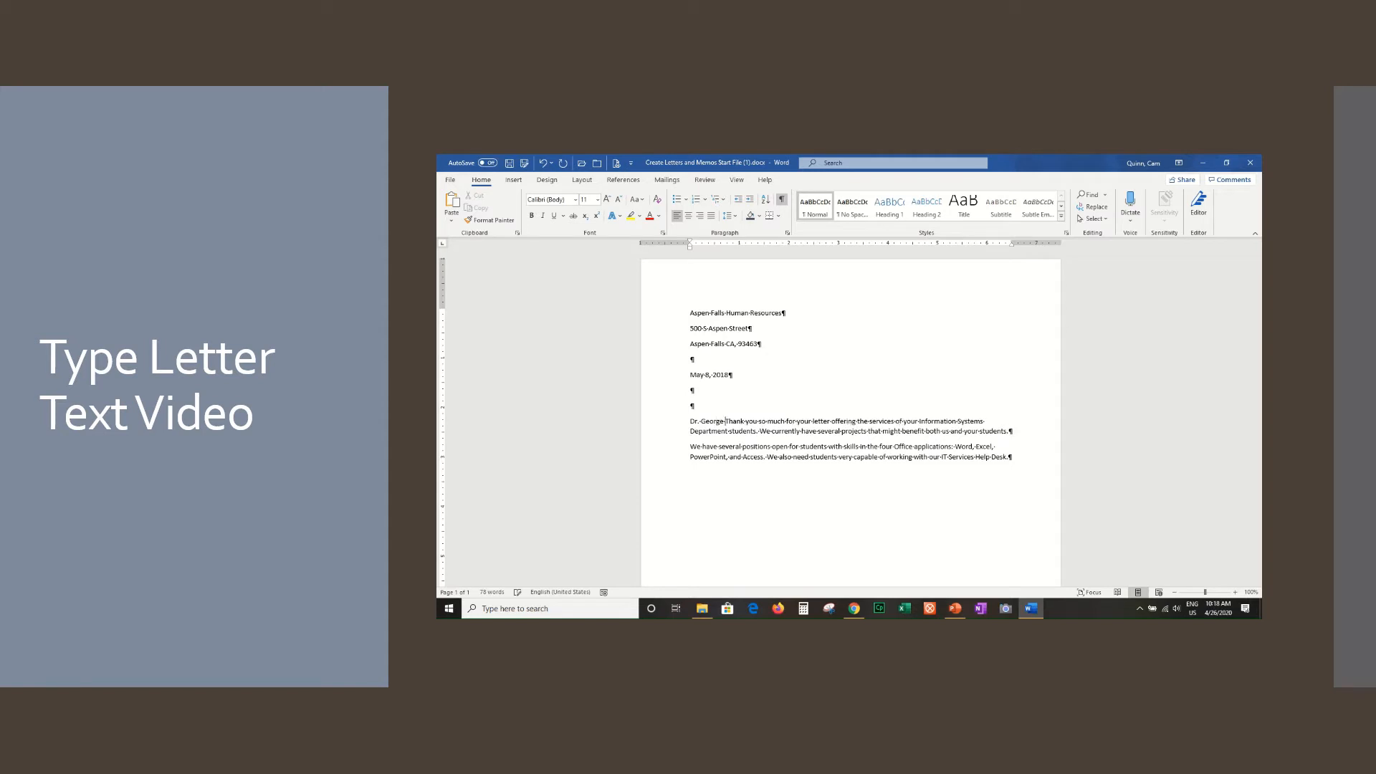
{"action": "type", "text": "to"}
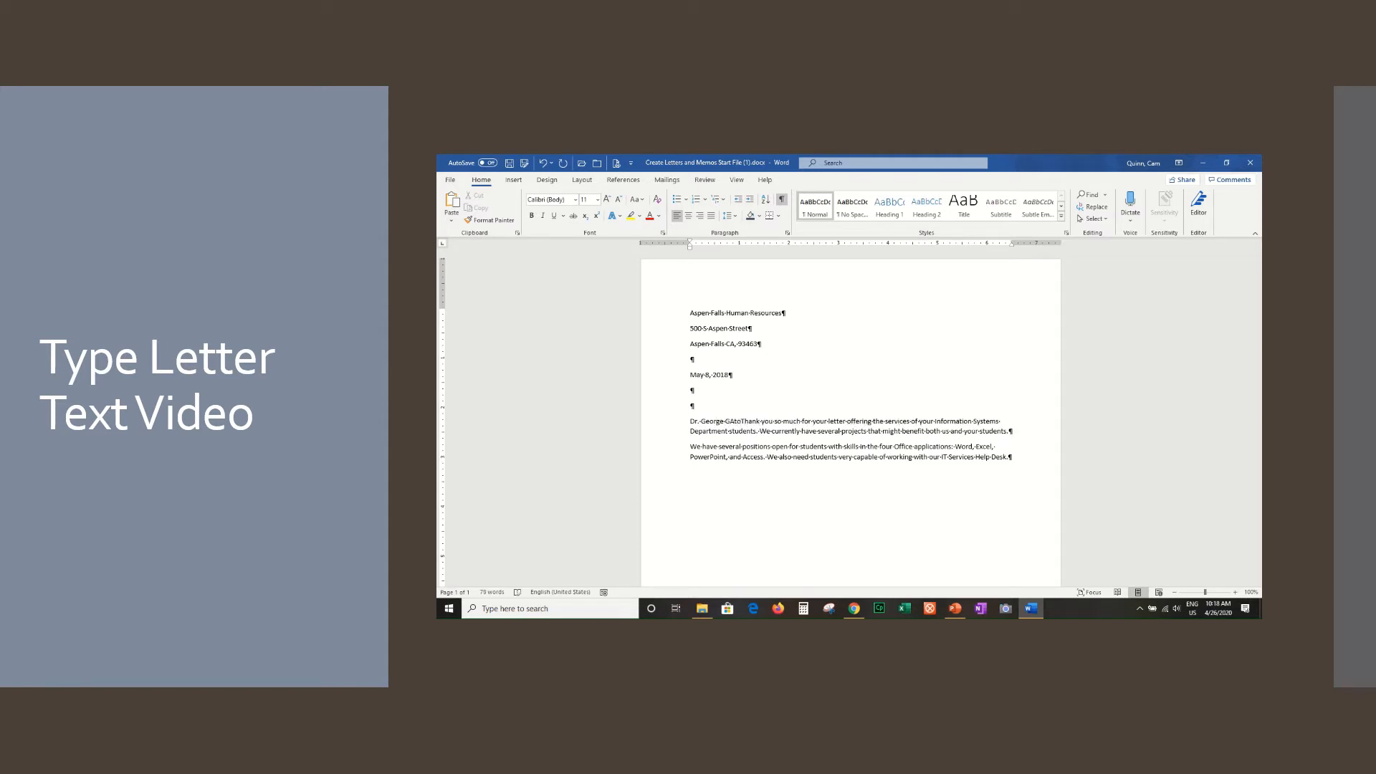
{"action": "key", "text": "BackSpace"}
{"action": "type", "text": "o"}
{"action": "key", "text": "Return"}
Add "Aspen Falls Community Center" as a separate line below the recipient's name
{"action": "type", "text": "Aspen Fall"}
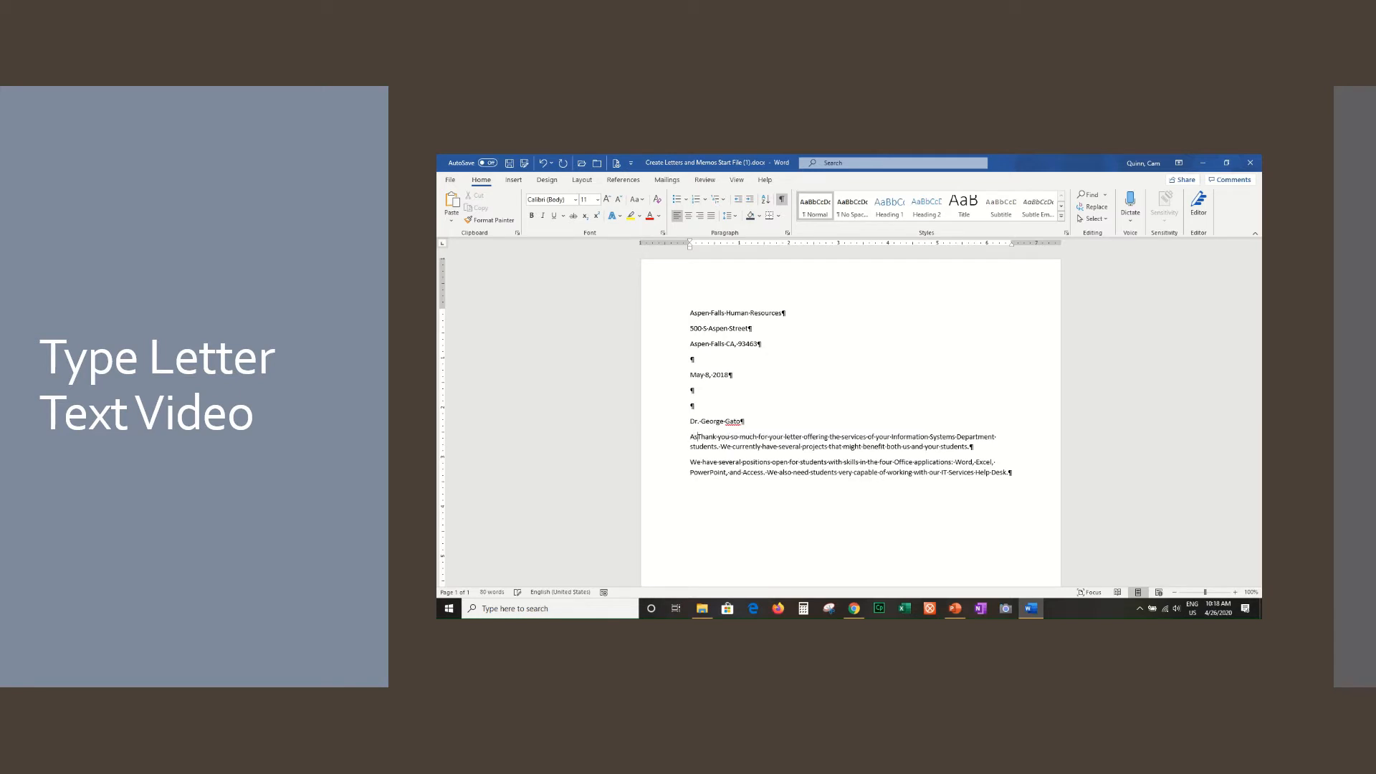
{"action": "type", "text": "s "}
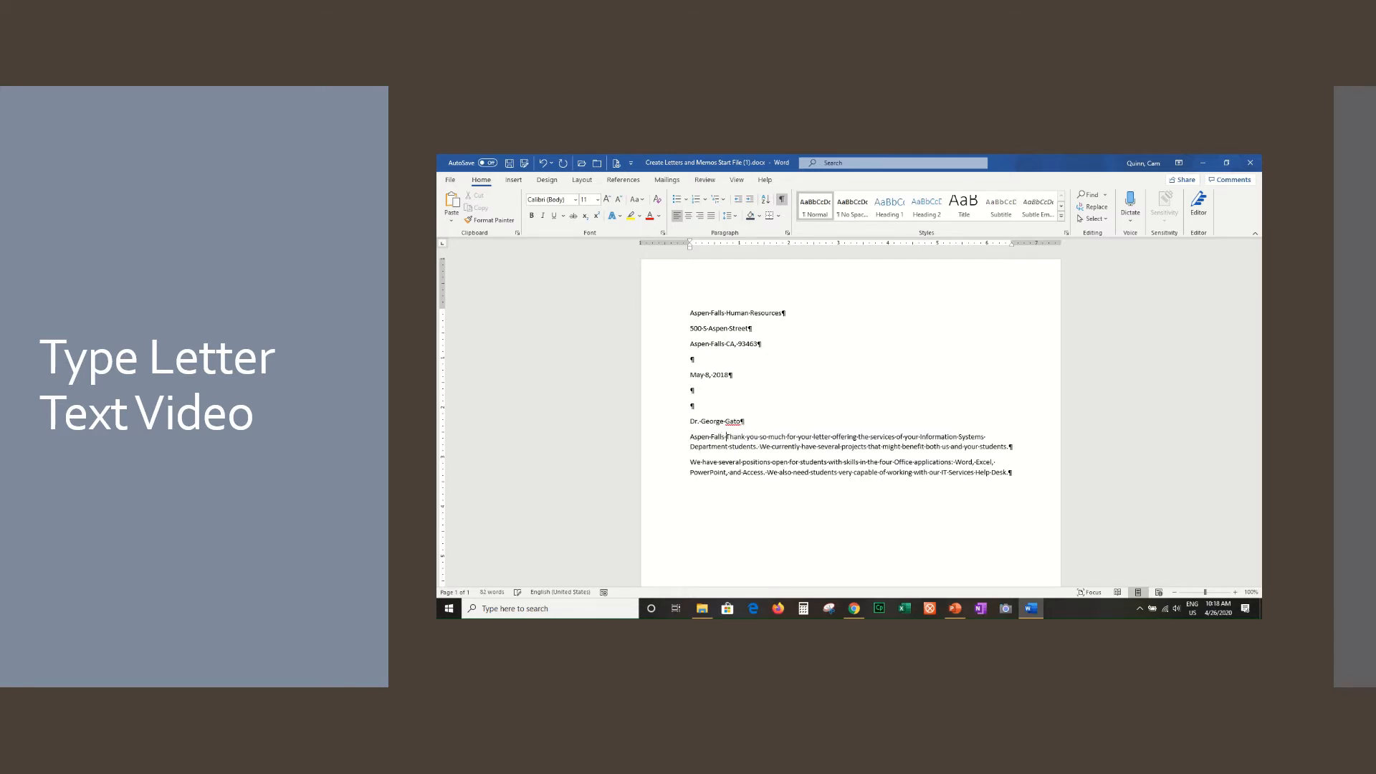
{"action": "type", "text": "Community C"}
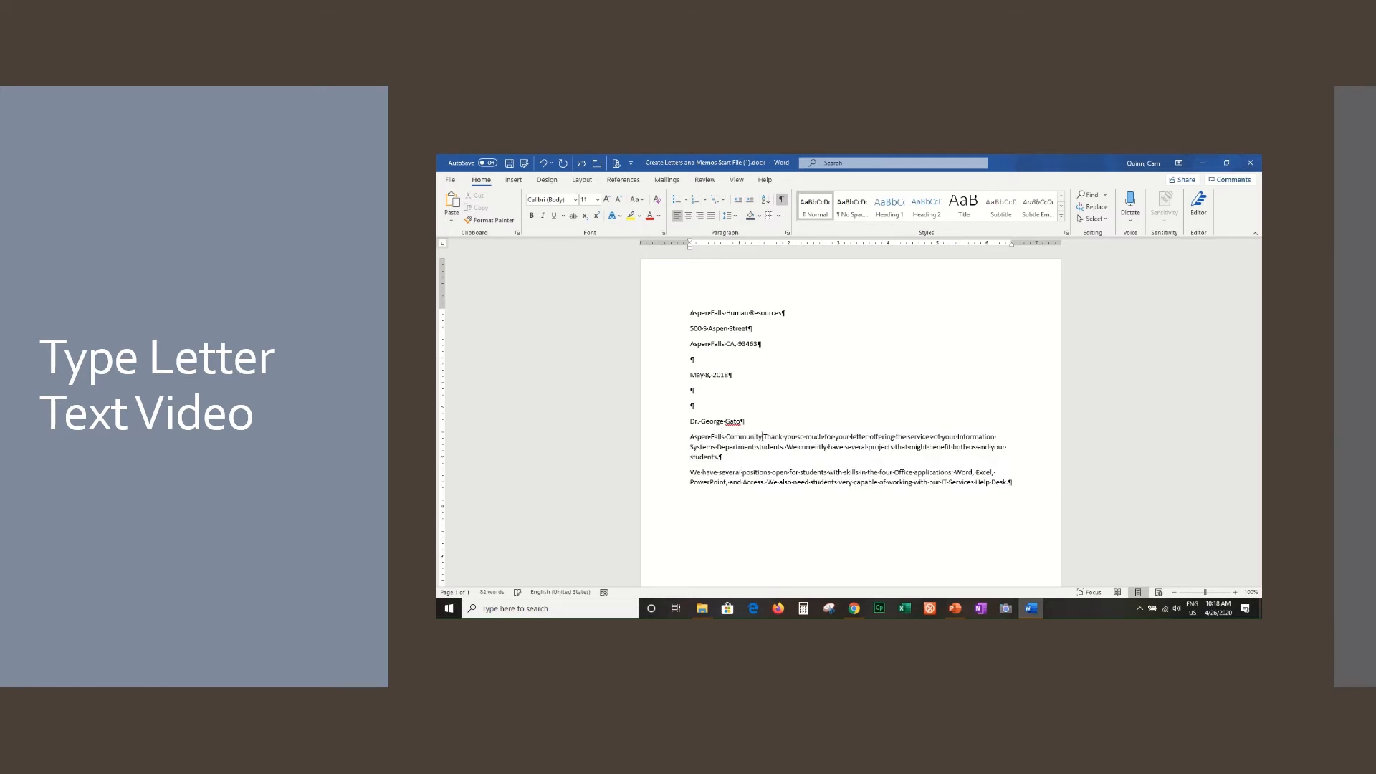
{"action": "type", "text": "nte"}
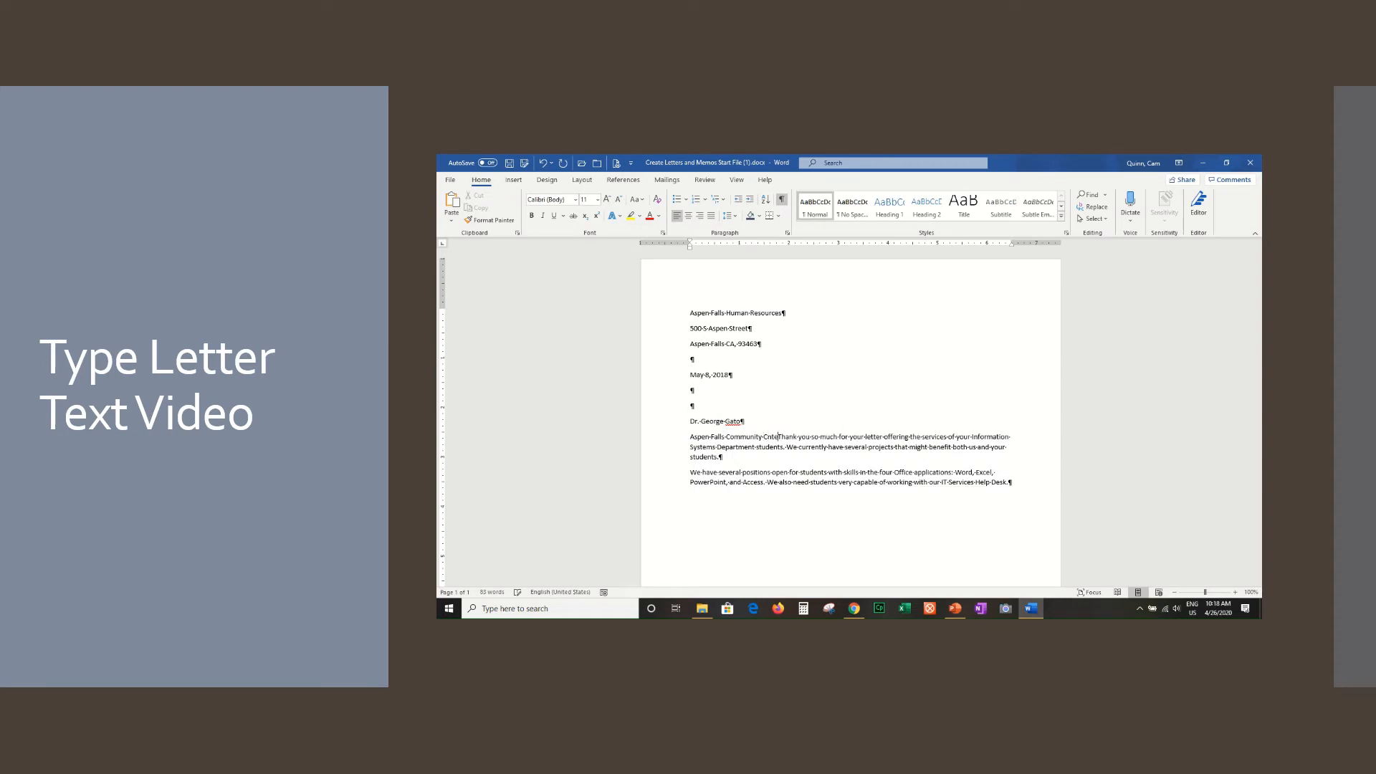
{"action": "type", "text": "r"}
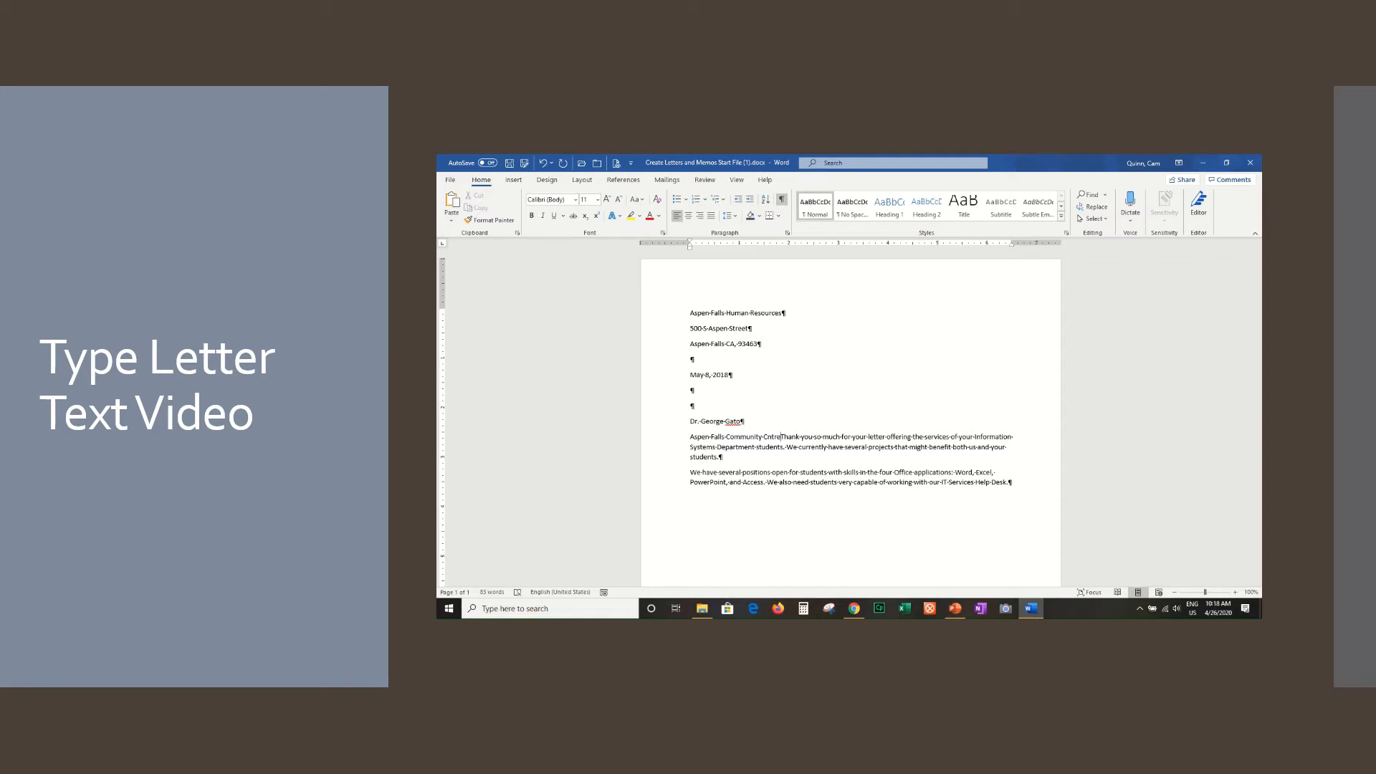
{"action": "key", "text": "BackSpace"}
{"action": "key", "text": "BackSpace"}
{"action": "key", "text": "BackSpace"}
{"action": "key", "text": "BackSpace"}
{"action": "type", "text": "ent"}
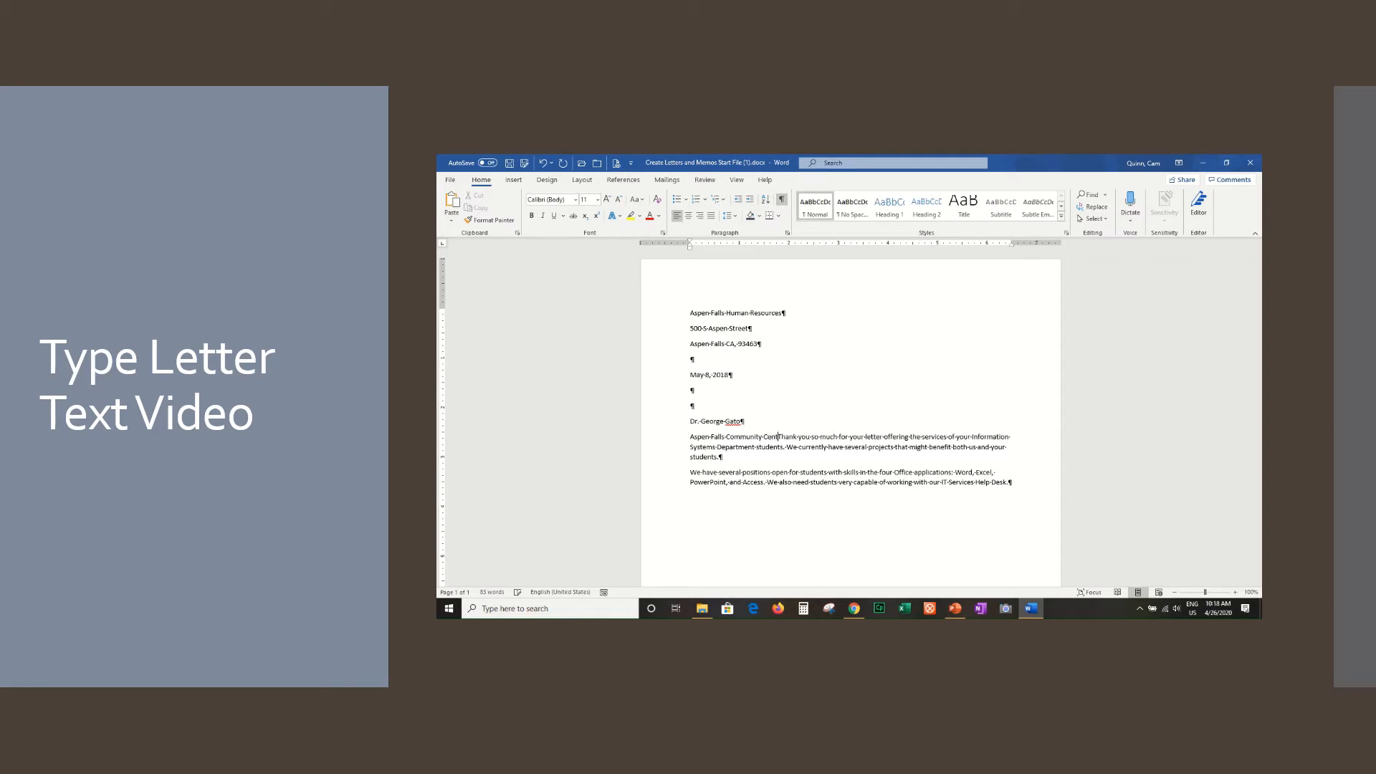
{"action": "type", "text": "er"}
{"action": "key", "text": "Return"}
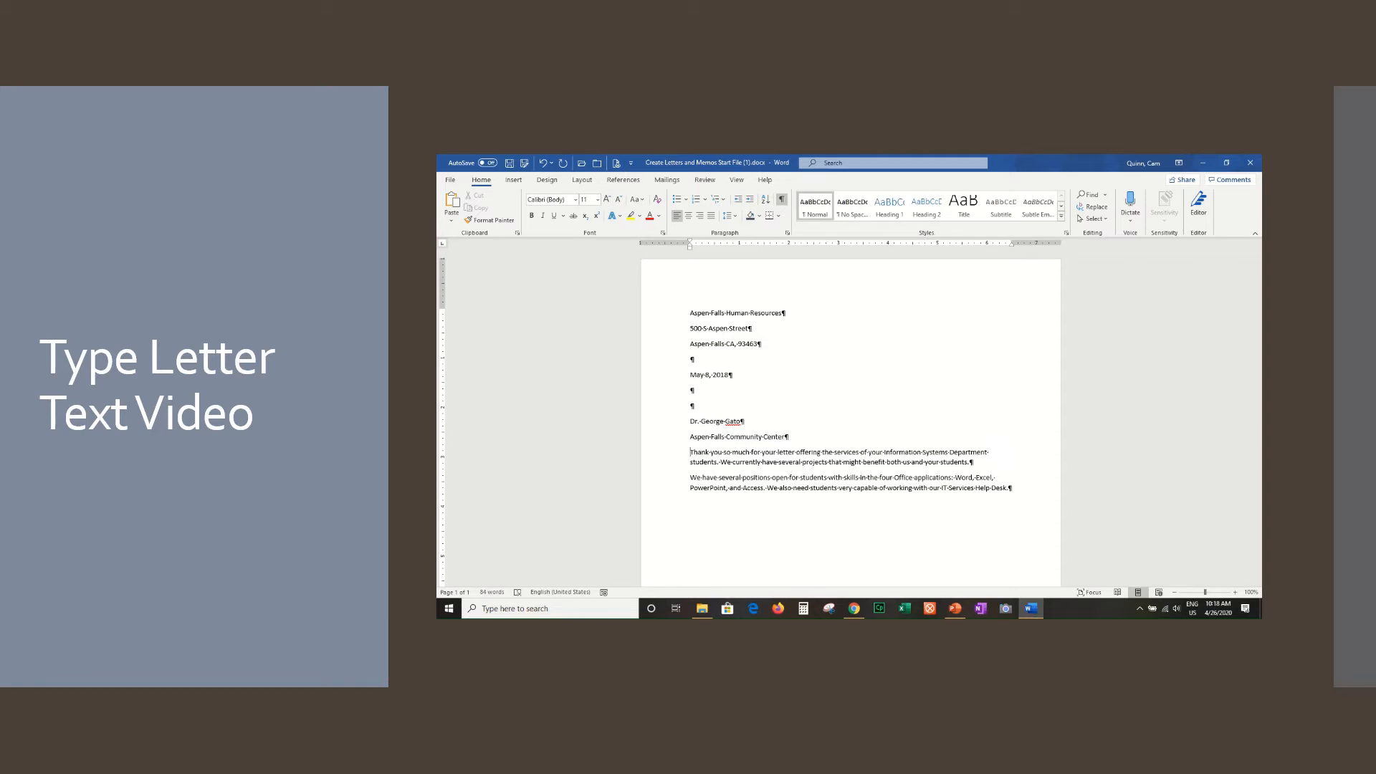
Enter the recipient's street address and the city, state and ZIP code as two separate lines below the organization name
{"action": "type", "text": "1 Colle"}
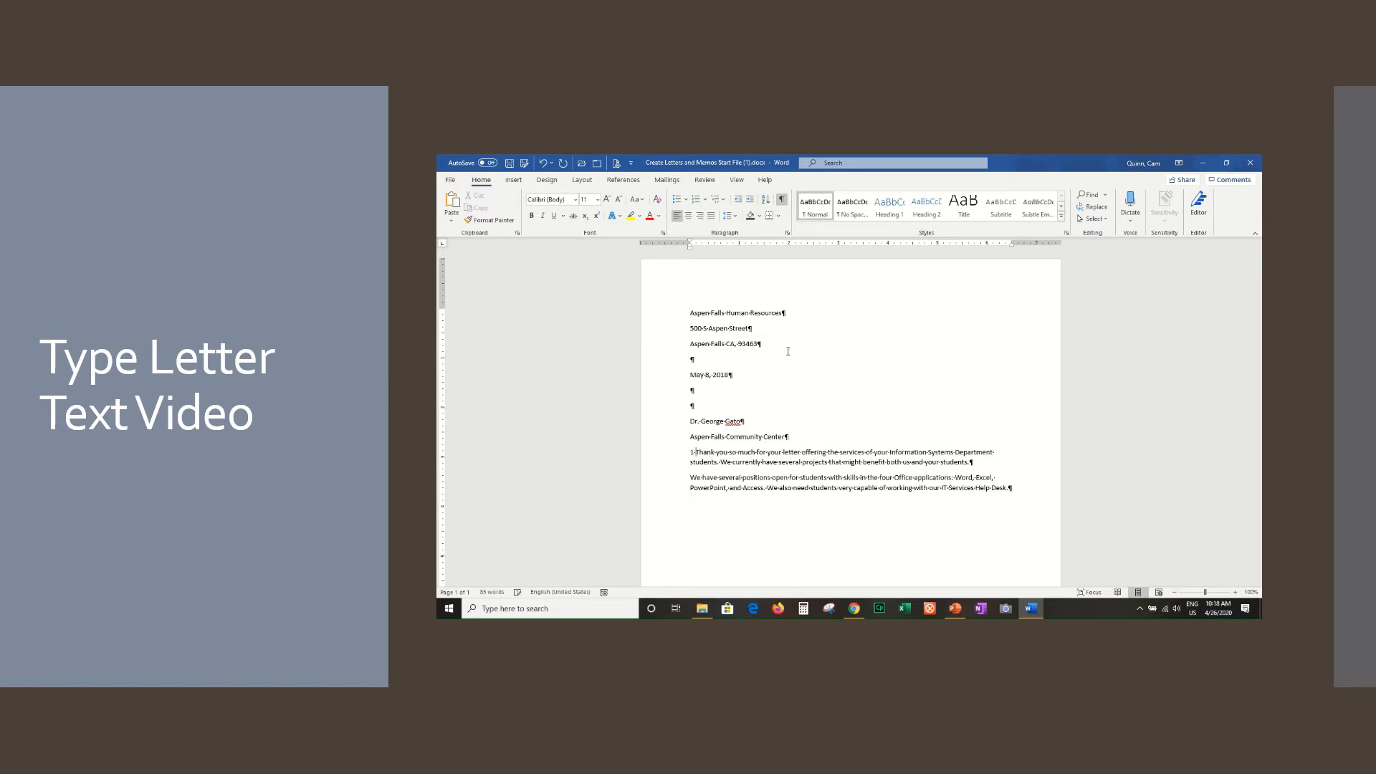
{"action": "type", "text": "ge Drive"}
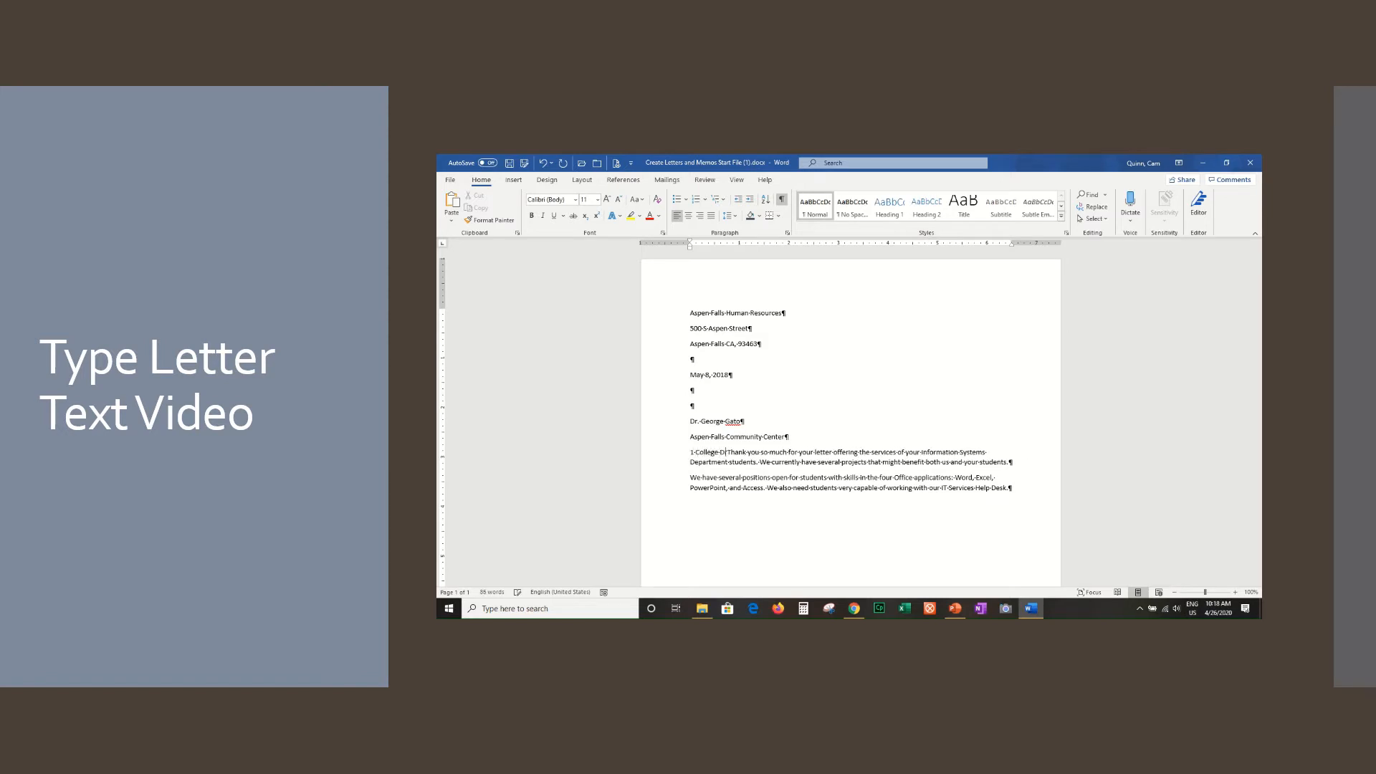
{"action": "key", "text": "Return"}
{"action": "type", "text": "Aspen Fa"}
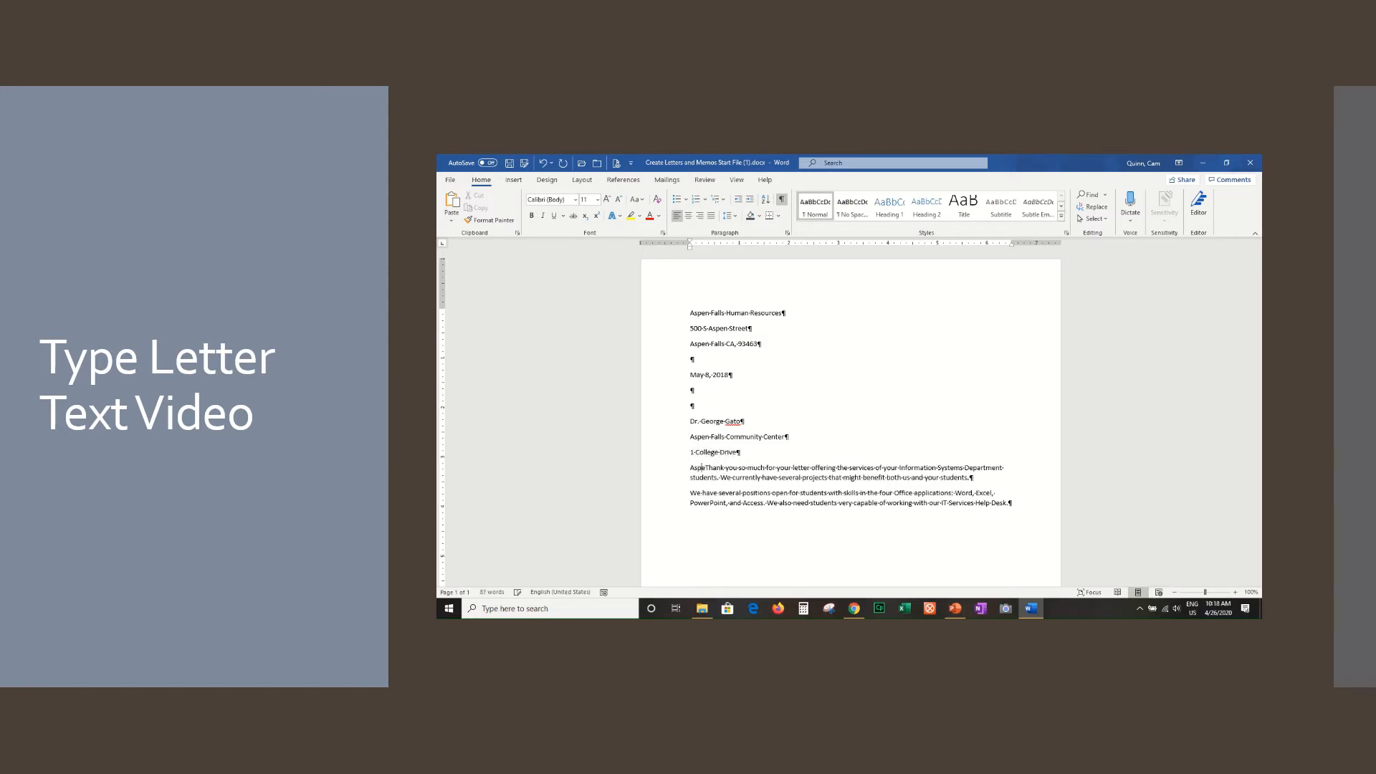
{"action": "type", "text": "lls, "}
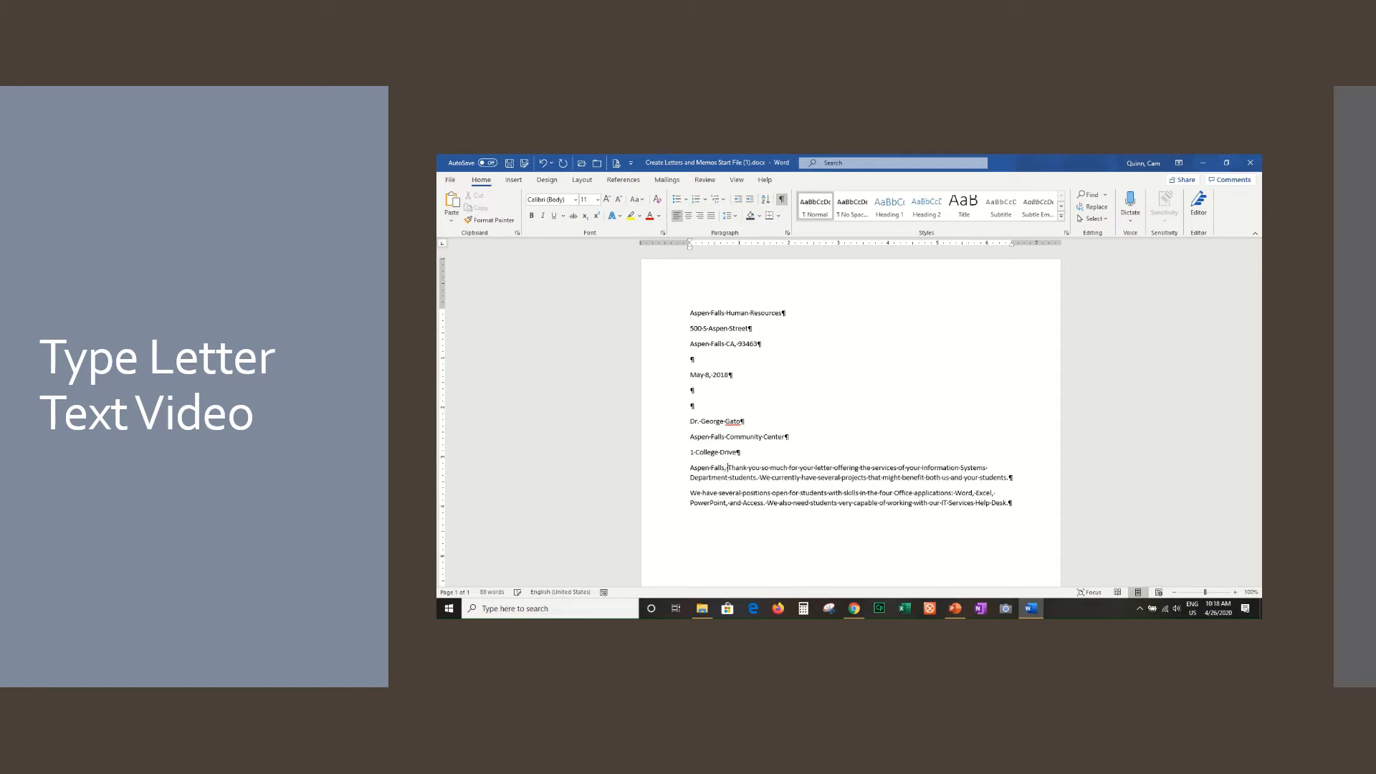
{"action": "type", "text": "CA"}
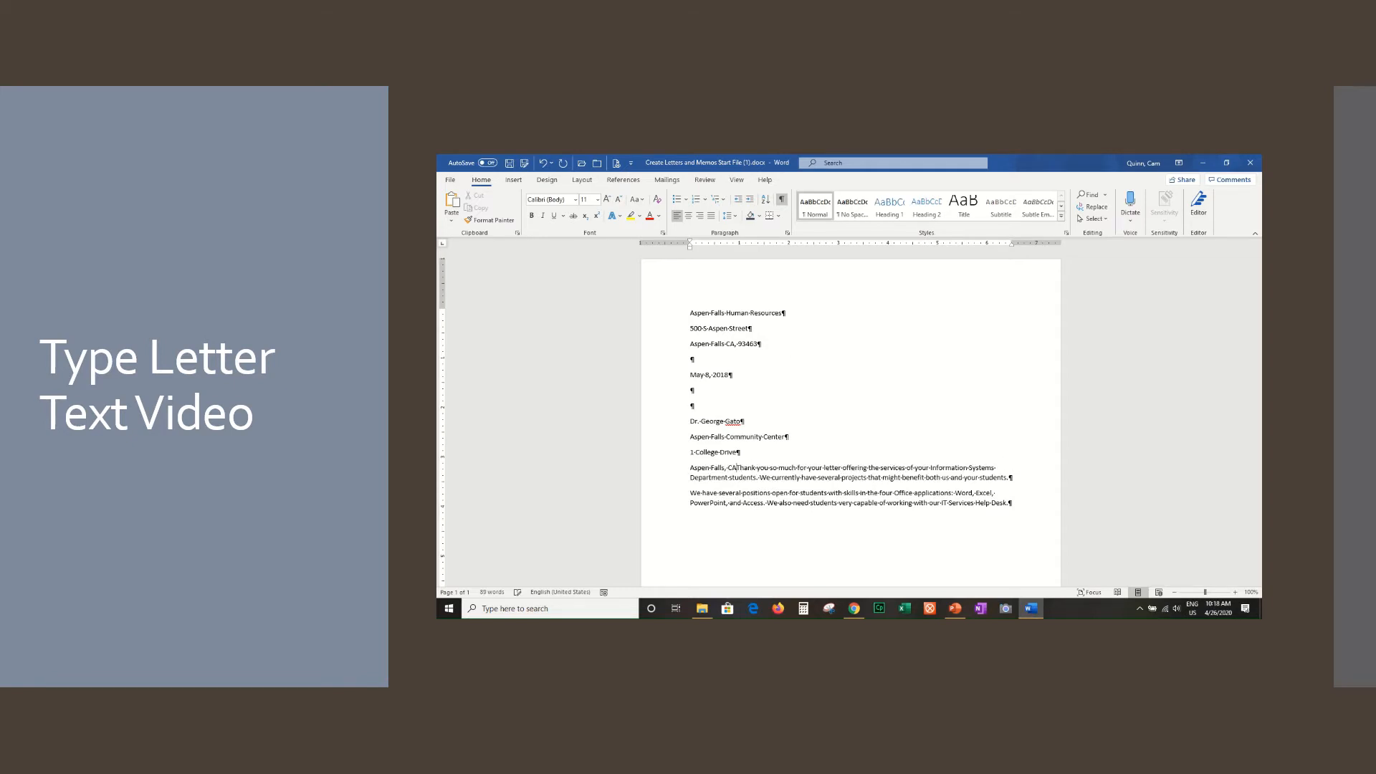
{"action": "type", "text": " 93464"}
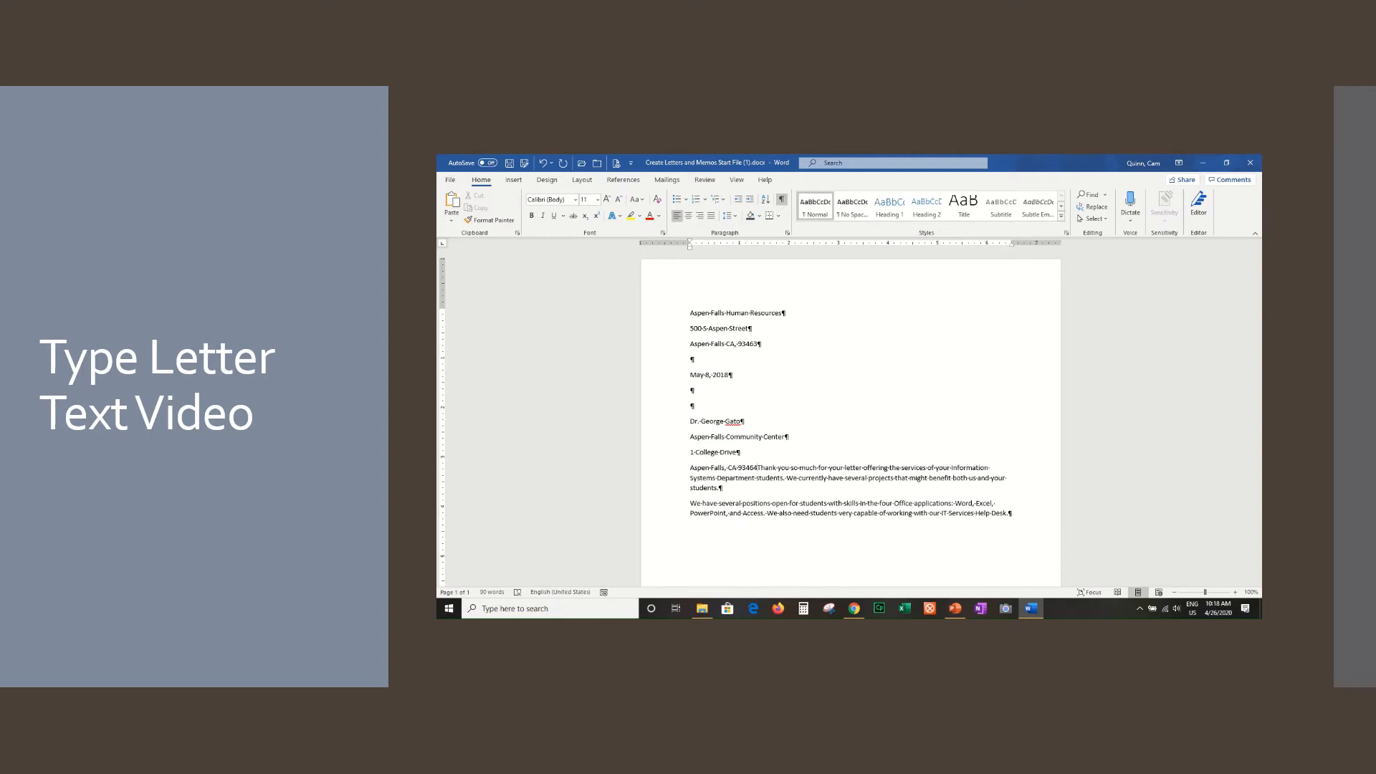
{"action": "key", "text": "Return"}
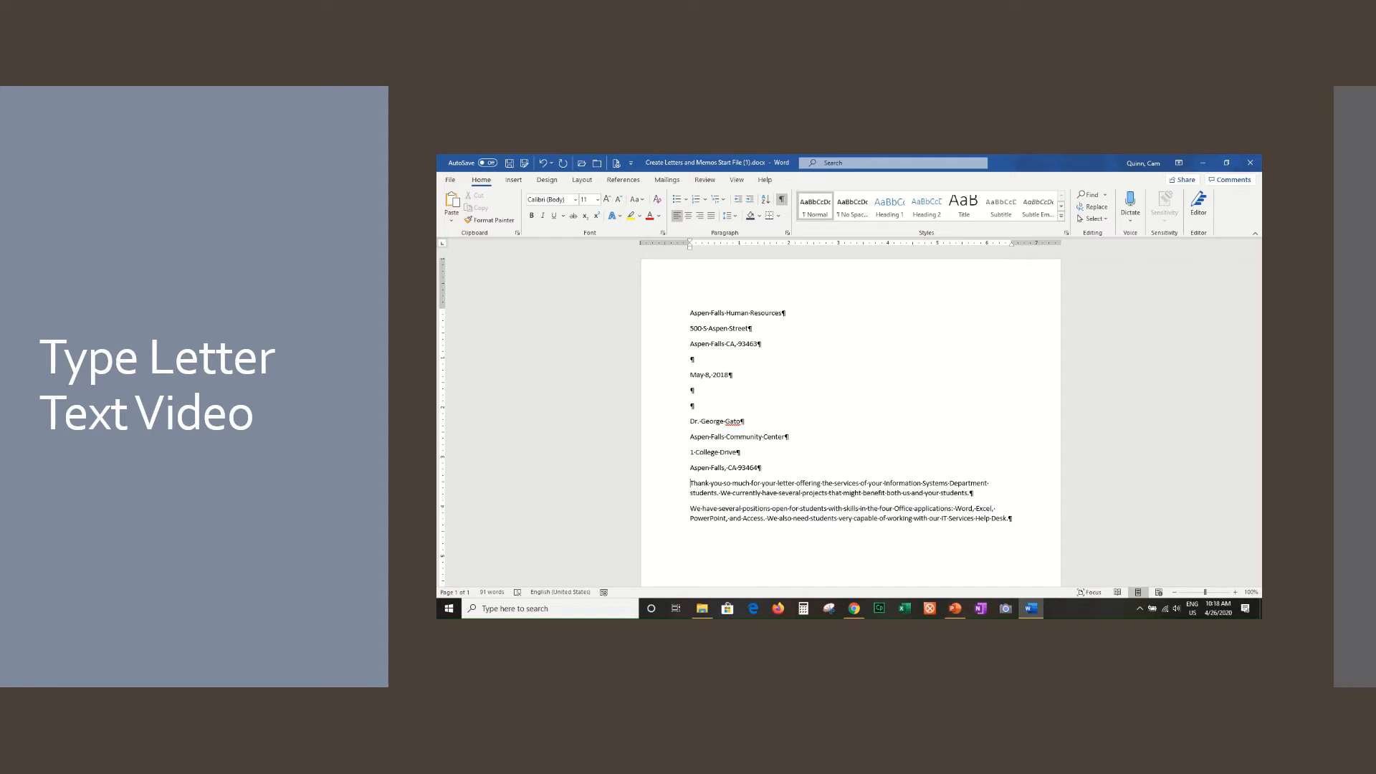
Add the salutation "Dear Dr." with the recipient's surname on its own line below the recipient's address
{"action": "type", "text": "Dear Dr."}
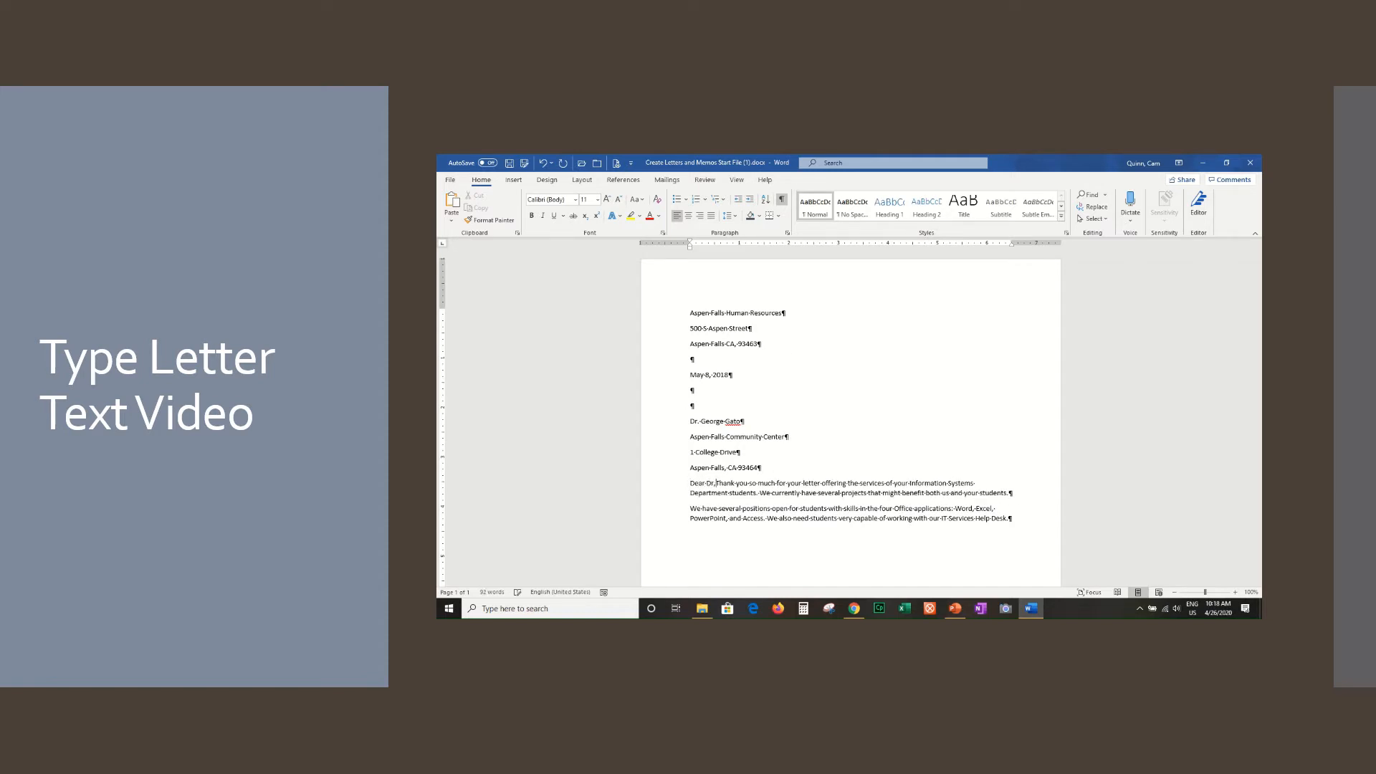
{"action": "type", "text": " Gato"}
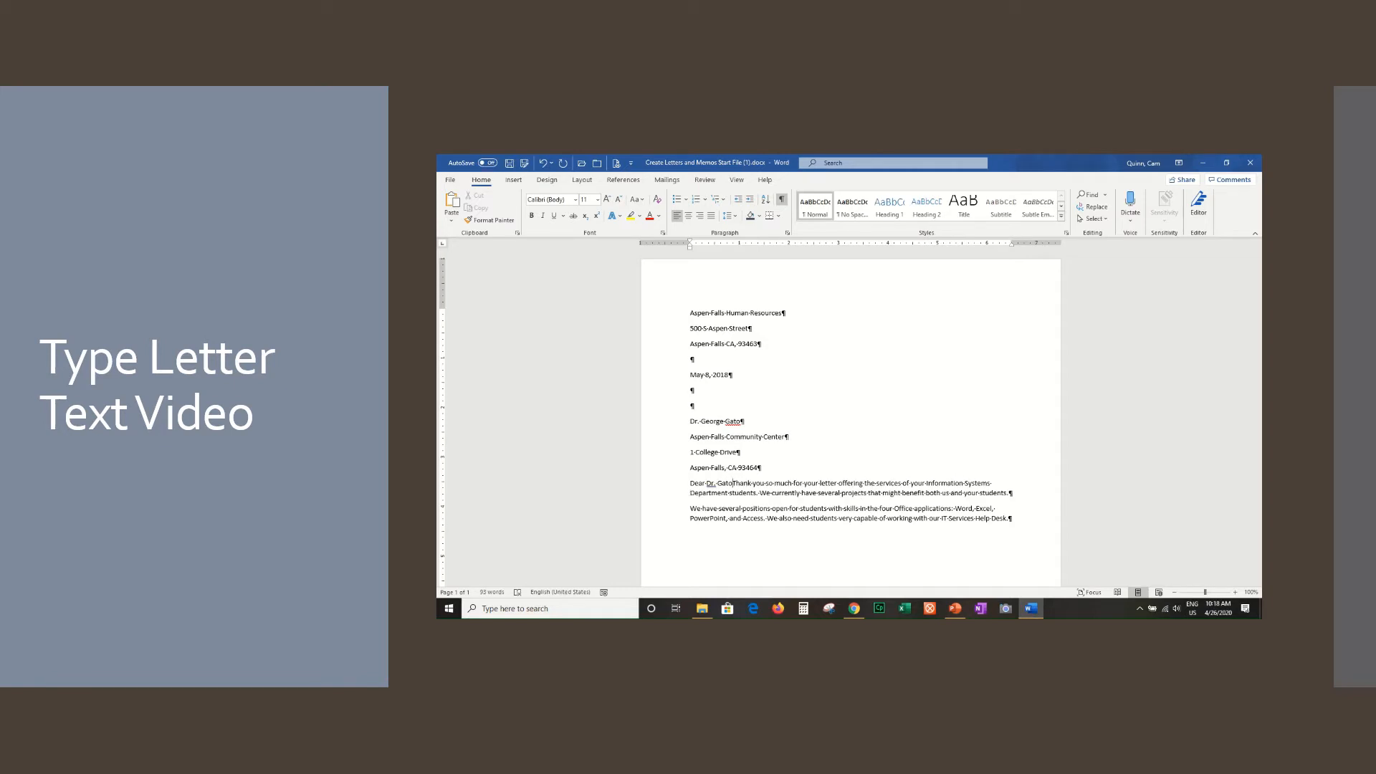
{"action": "key", "text": "Return"}
Insert the line "Subject: City Hall Internships" between the salutation and the first body paragraph
{"action": "type", "text": "Su"}
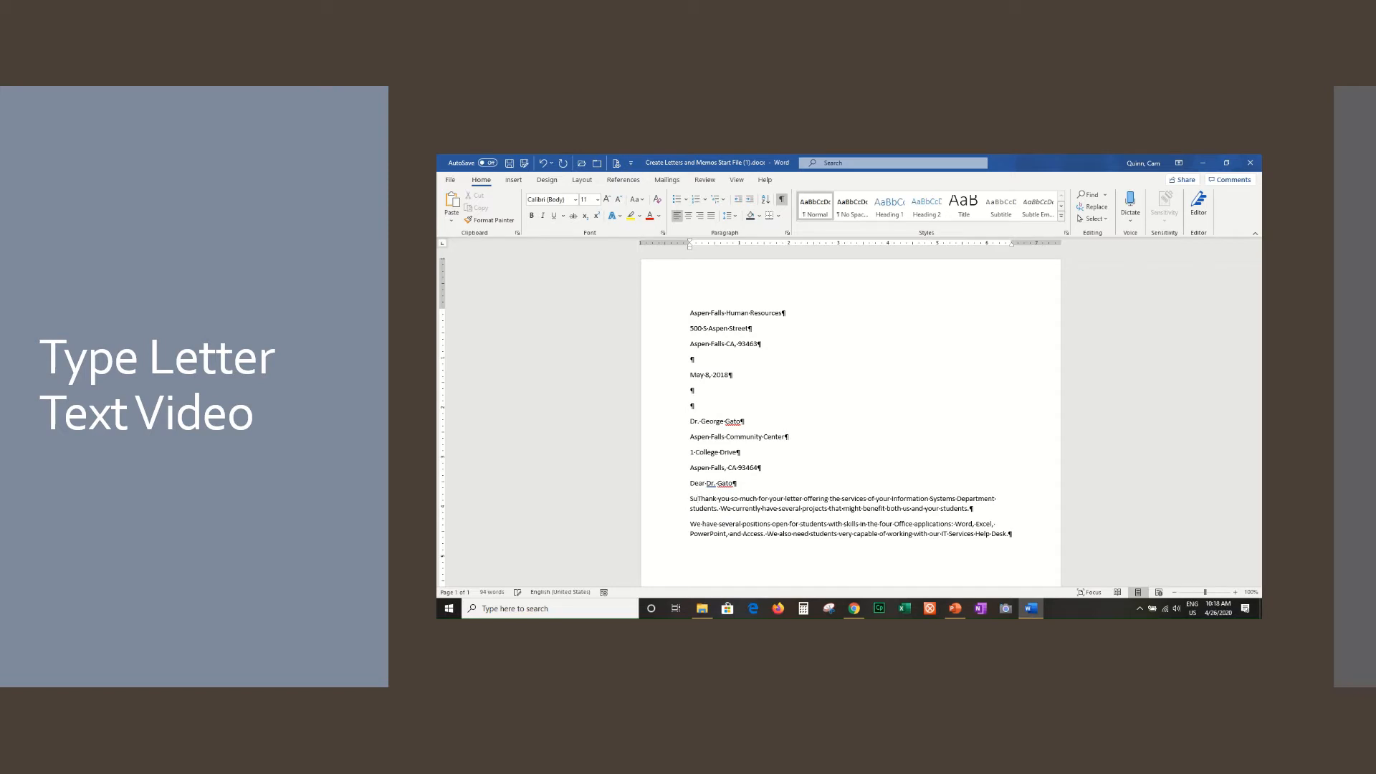
{"action": "type", "text": "bject"}
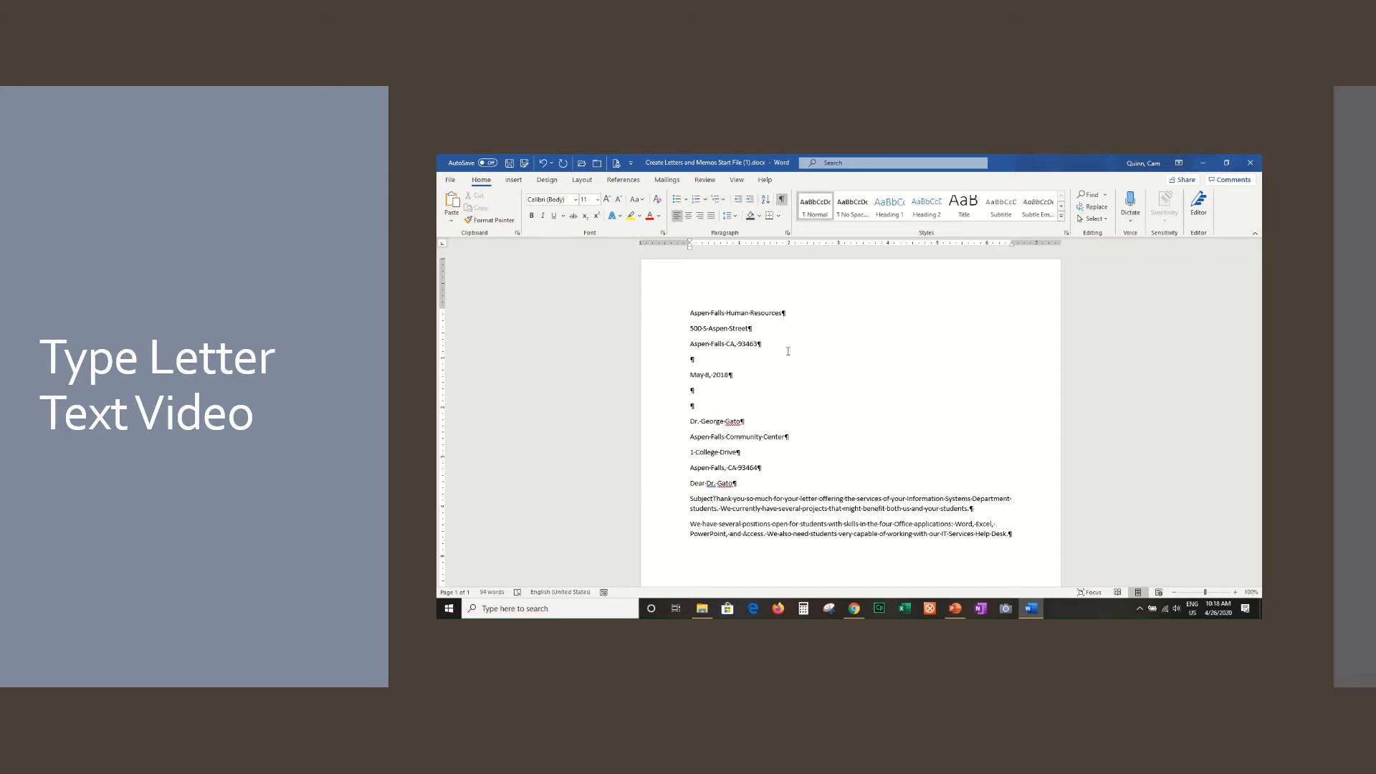
{"action": "type", "text": ": Cio"}
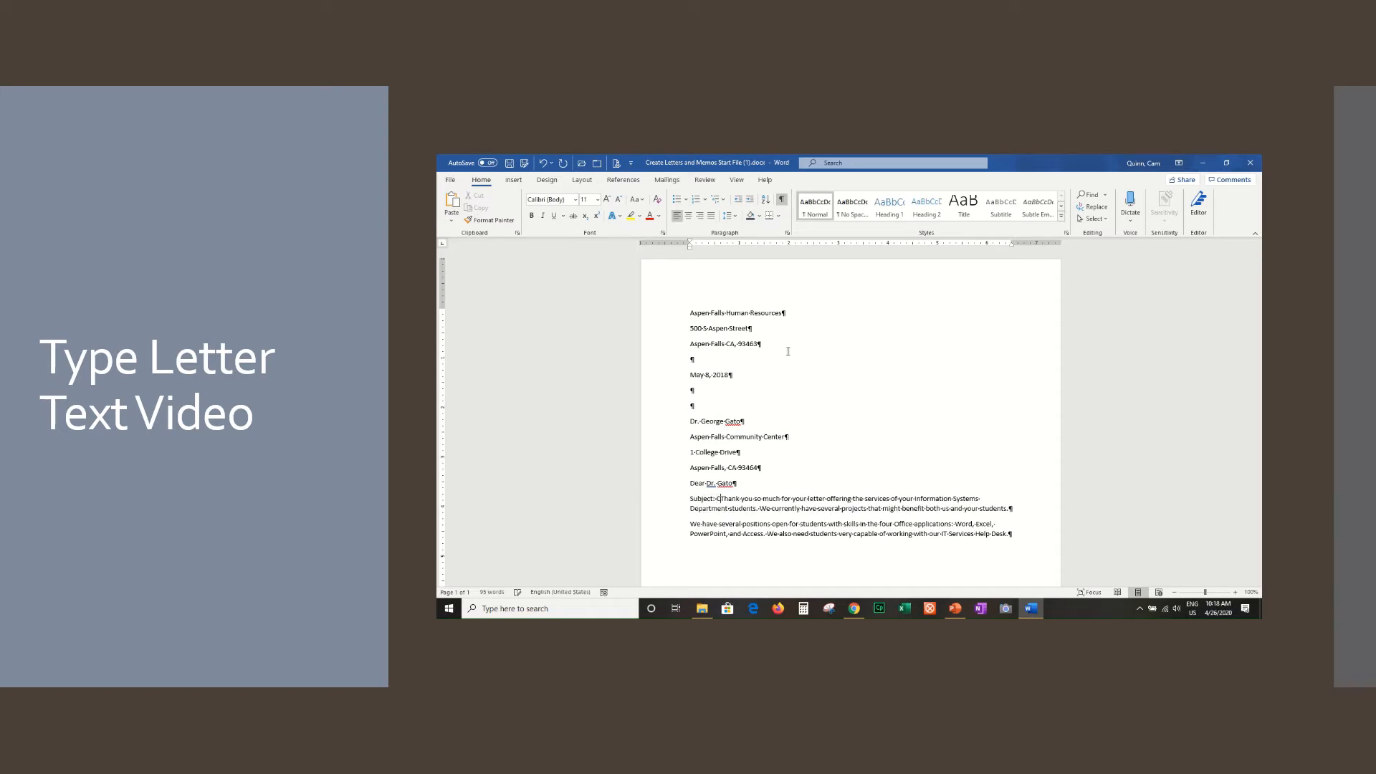
{"action": "key", "text": "BackSpace"}
{"action": "type", "text": "ty Hall "}
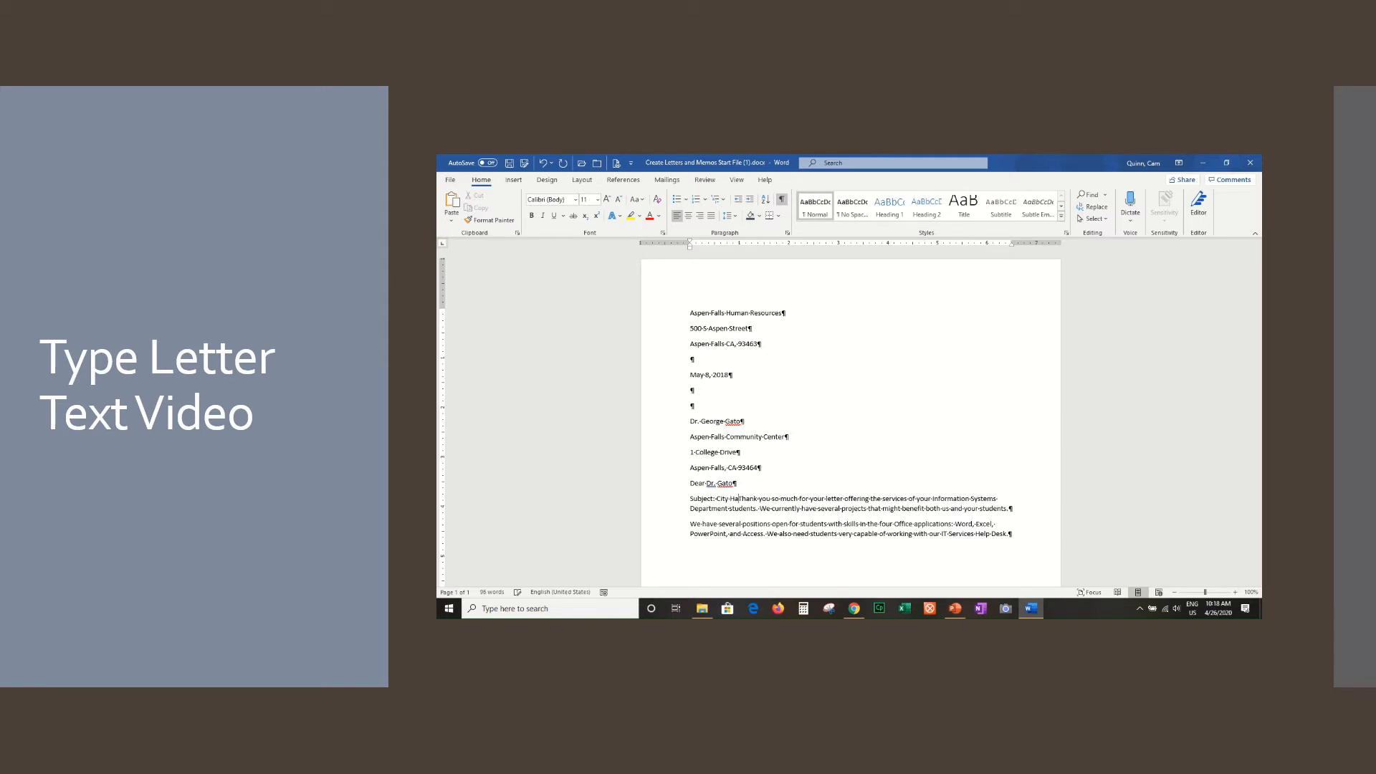
{"action": "type", "text": "Interns"}
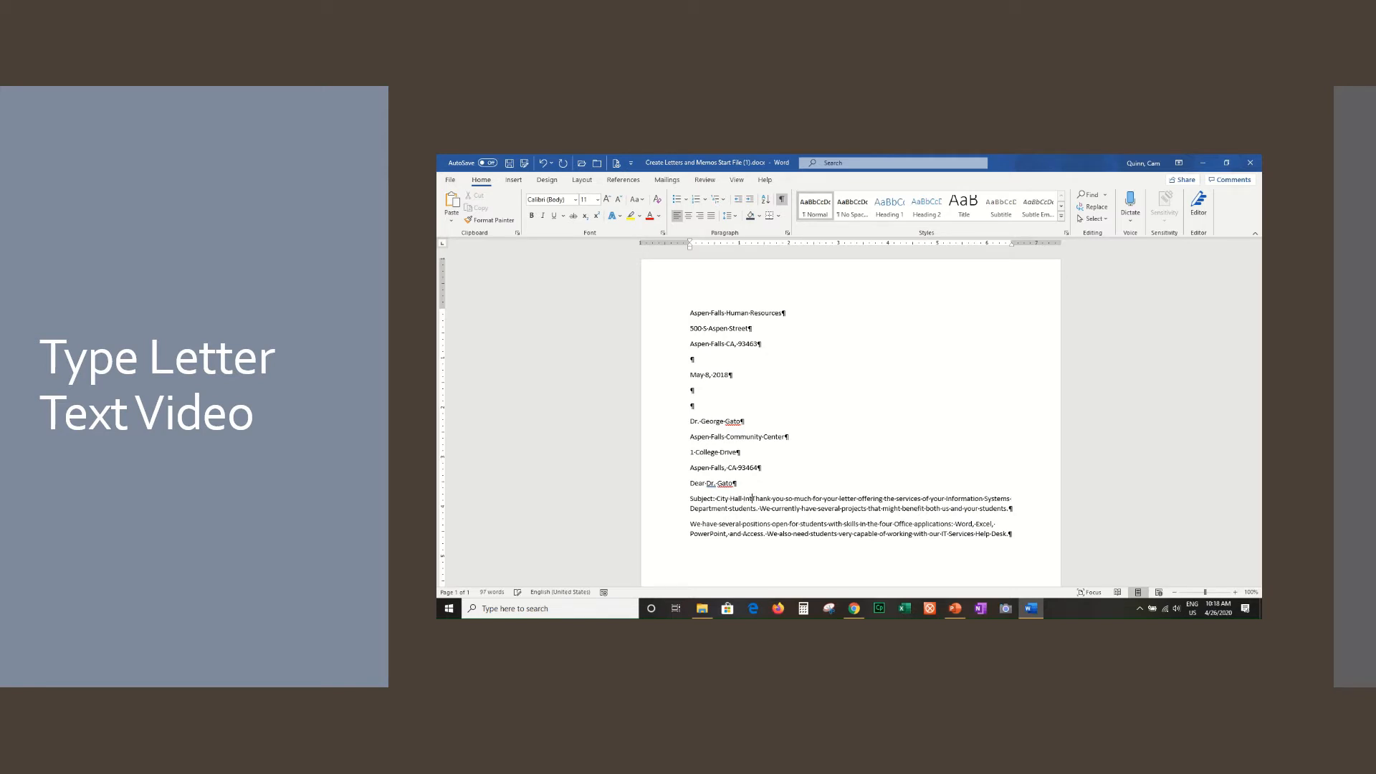
{"action": "type", "text": "hi"}
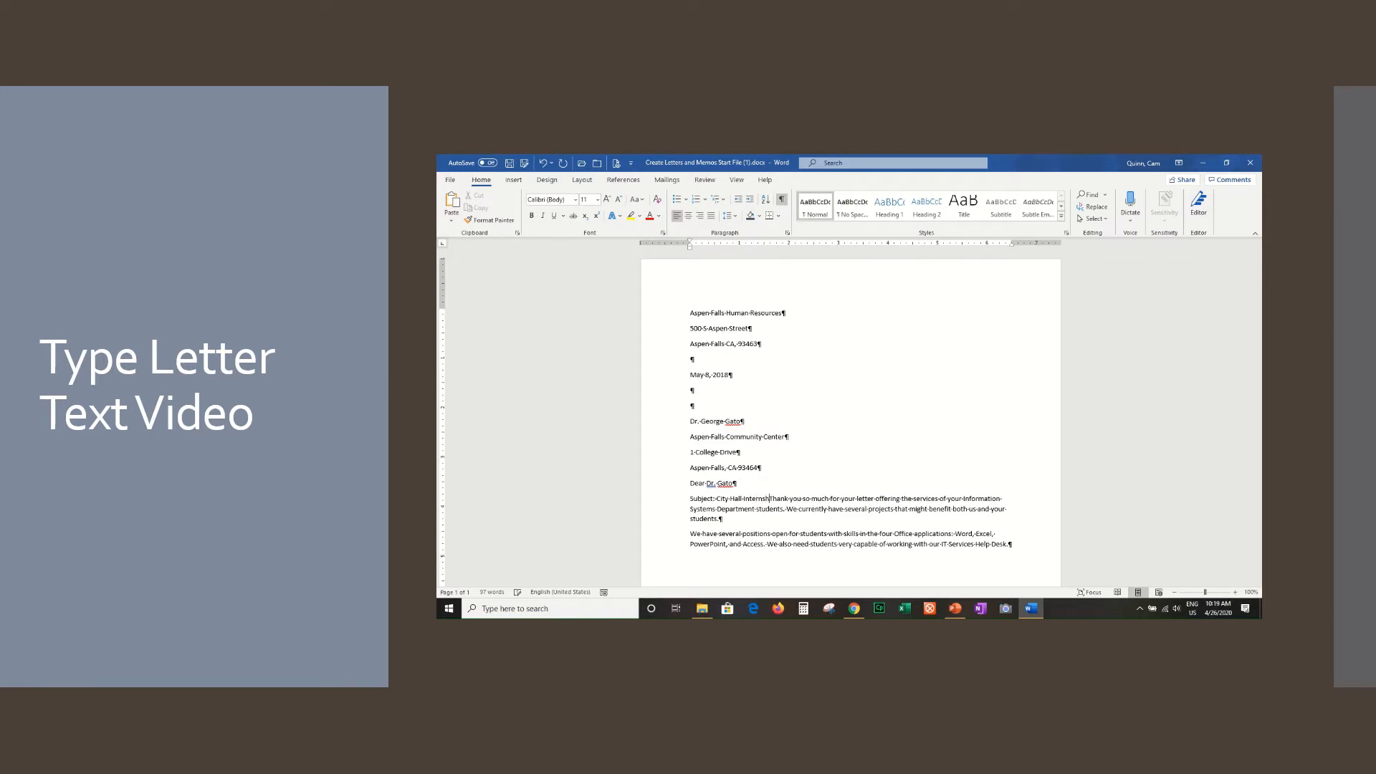
{"action": "type", "text": "ps"}
{"action": "key", "text": "Return"}
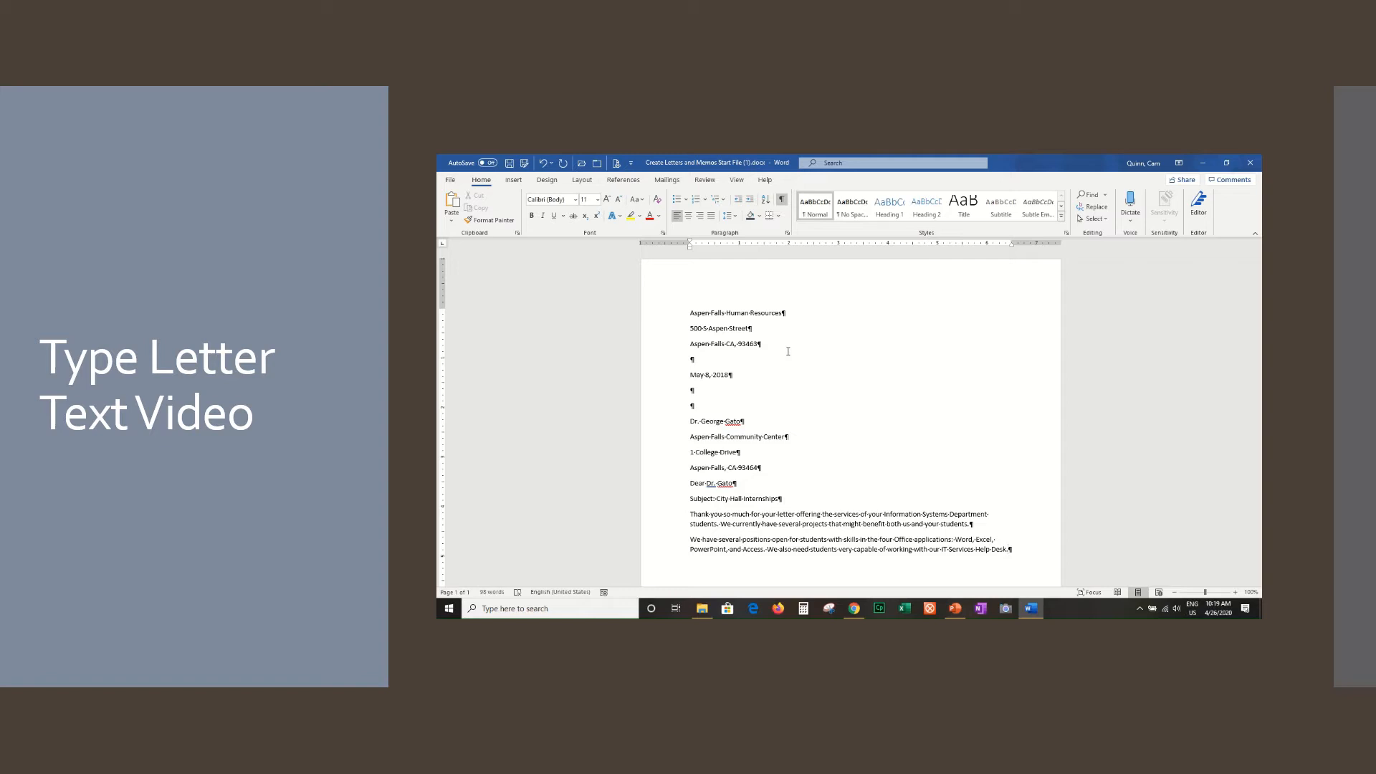
Add the closing "Sincerely," below the last body paragraph and leave one blank paragraph before the signature line
{"action": "key", "text": "Return"}
{"action": "type", "text": "Sincerely,"}
{"action": "key", "text": "Return"}
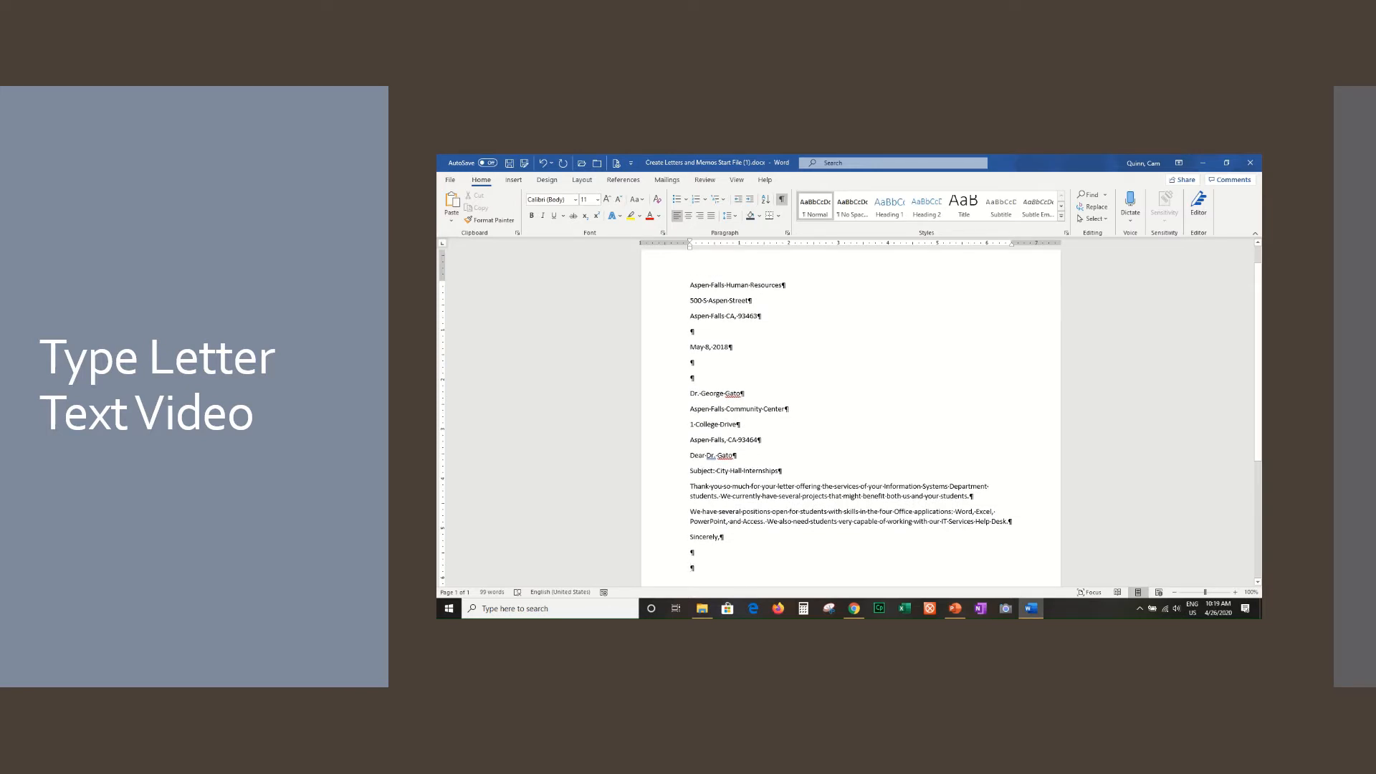
Enter the sender's full name in the signature block with "Human Resources Director" on the line beneath it
{"action": "type", "text": "Evelyn"}
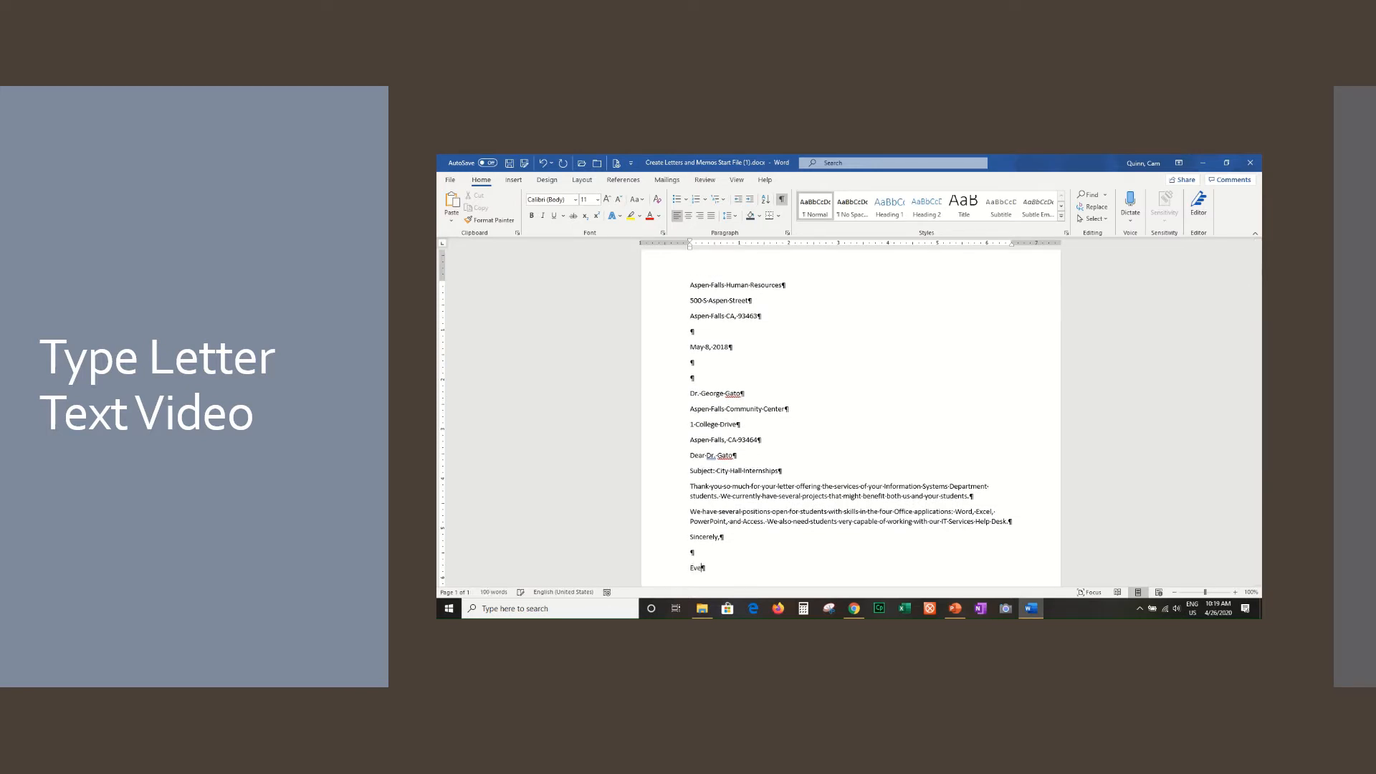
{"action": "type", "text": " Stone "}
{"action": "type", "text": "Human Re"}
{"action": "type", "text": "sources"}
{"action": "type", "text": " Director"}
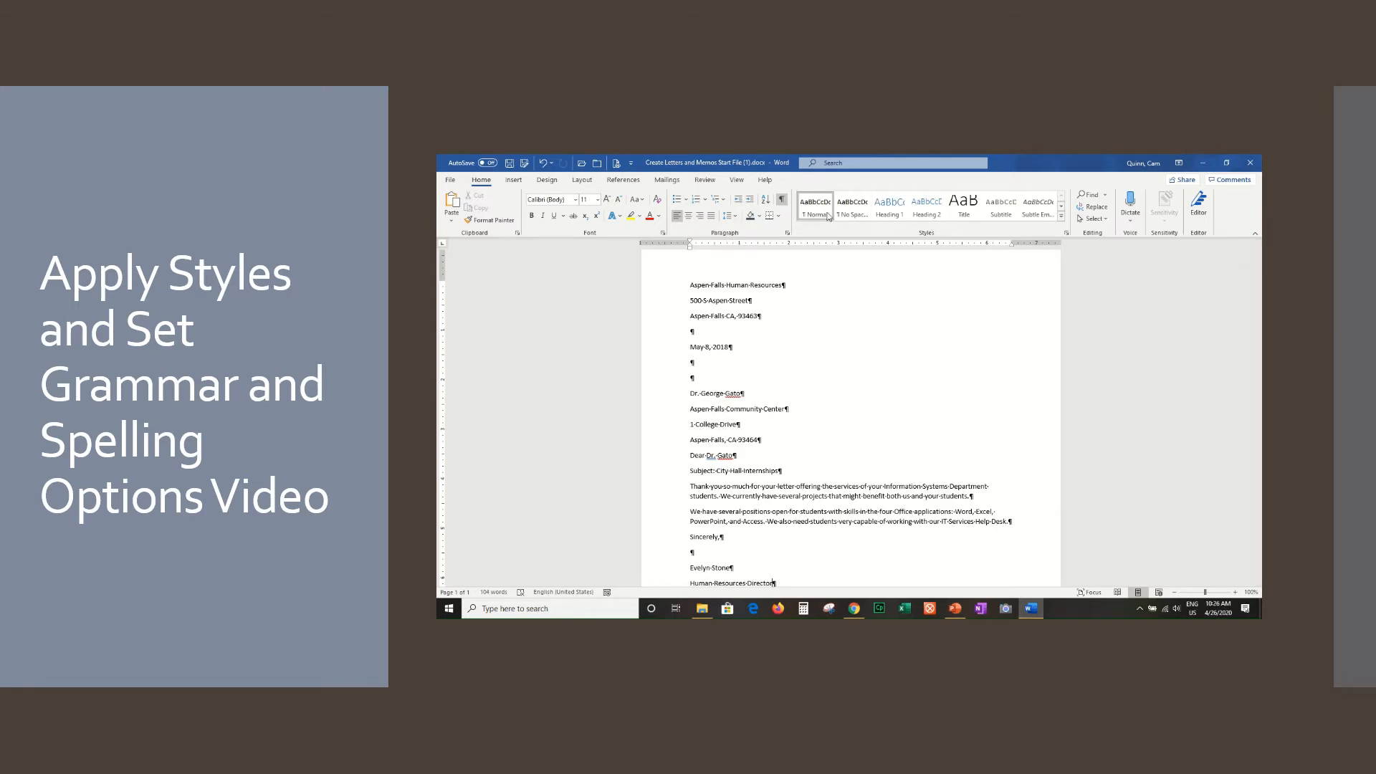
Preview the built-in heading and subtitle styles on the letter's text and look through the full style gallery
{"action": "left_click", "coordinate": [891, 215]}
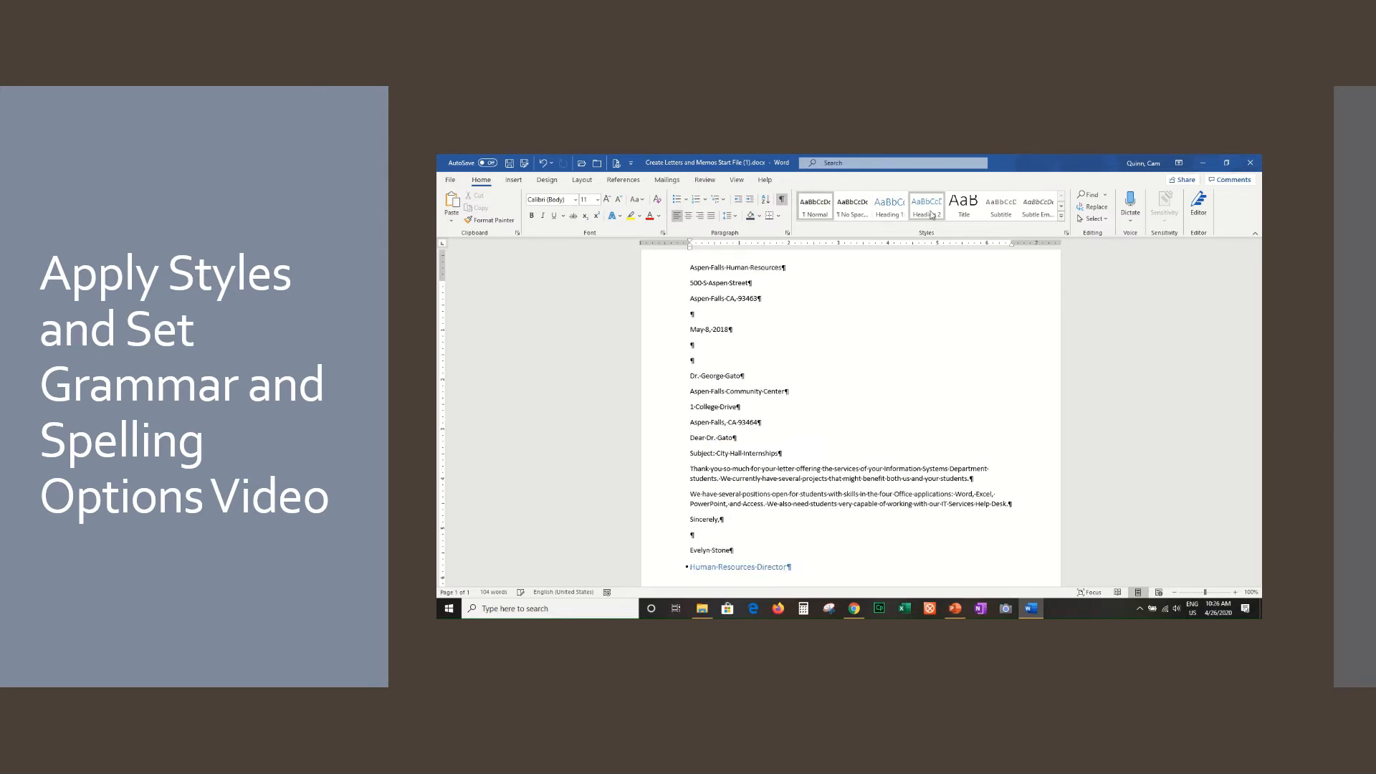
{"action": "left_click", "coordinate": [666, 287]}
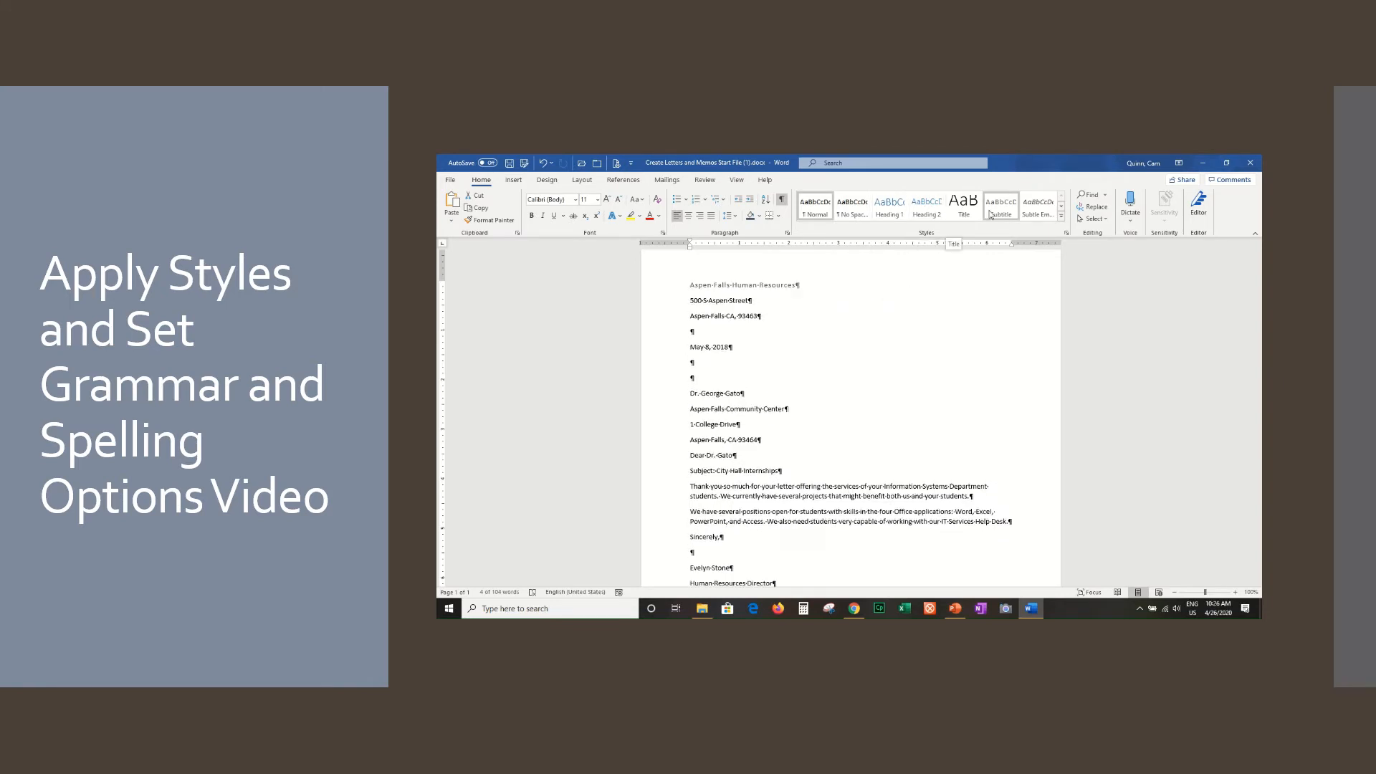
{"action": "left_click", "coordinate": [1061, 215]}
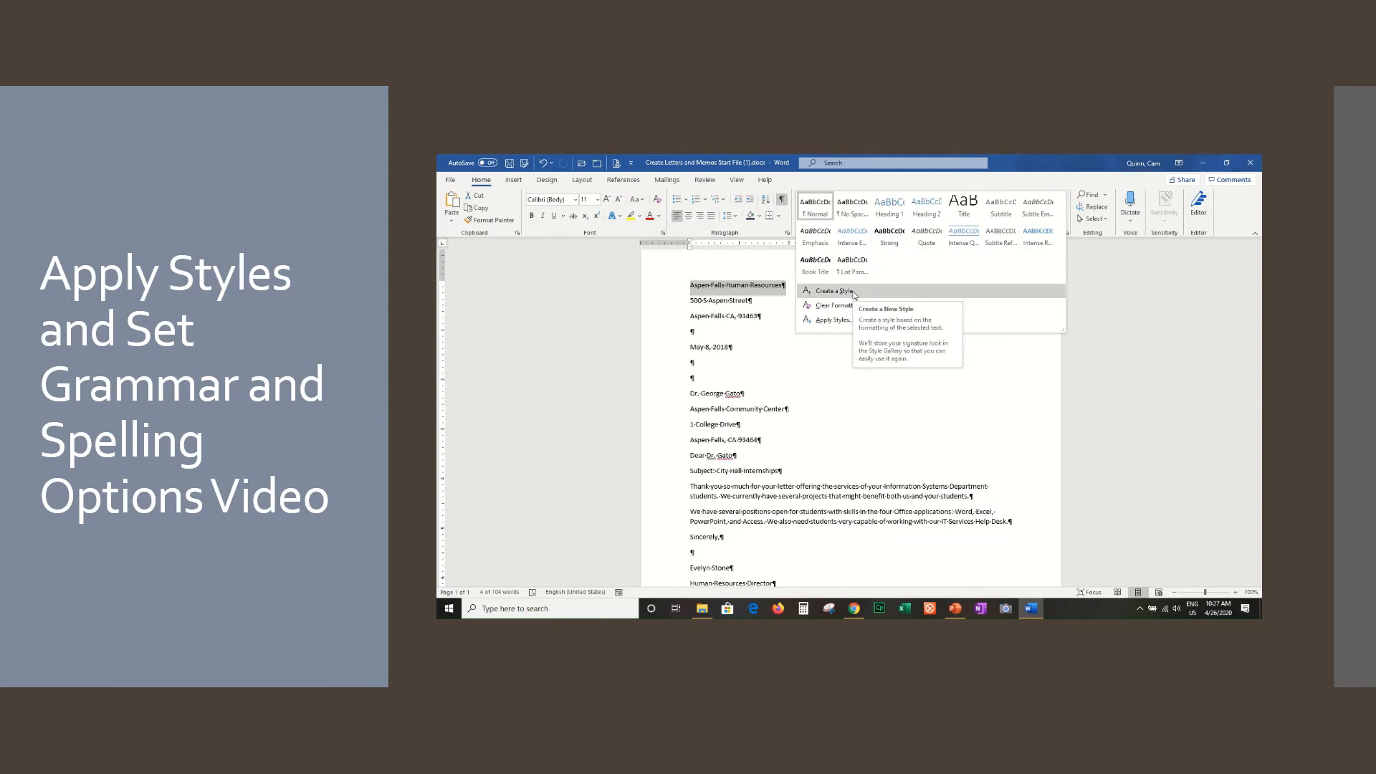
{"action": "key", "text": "Escape"}
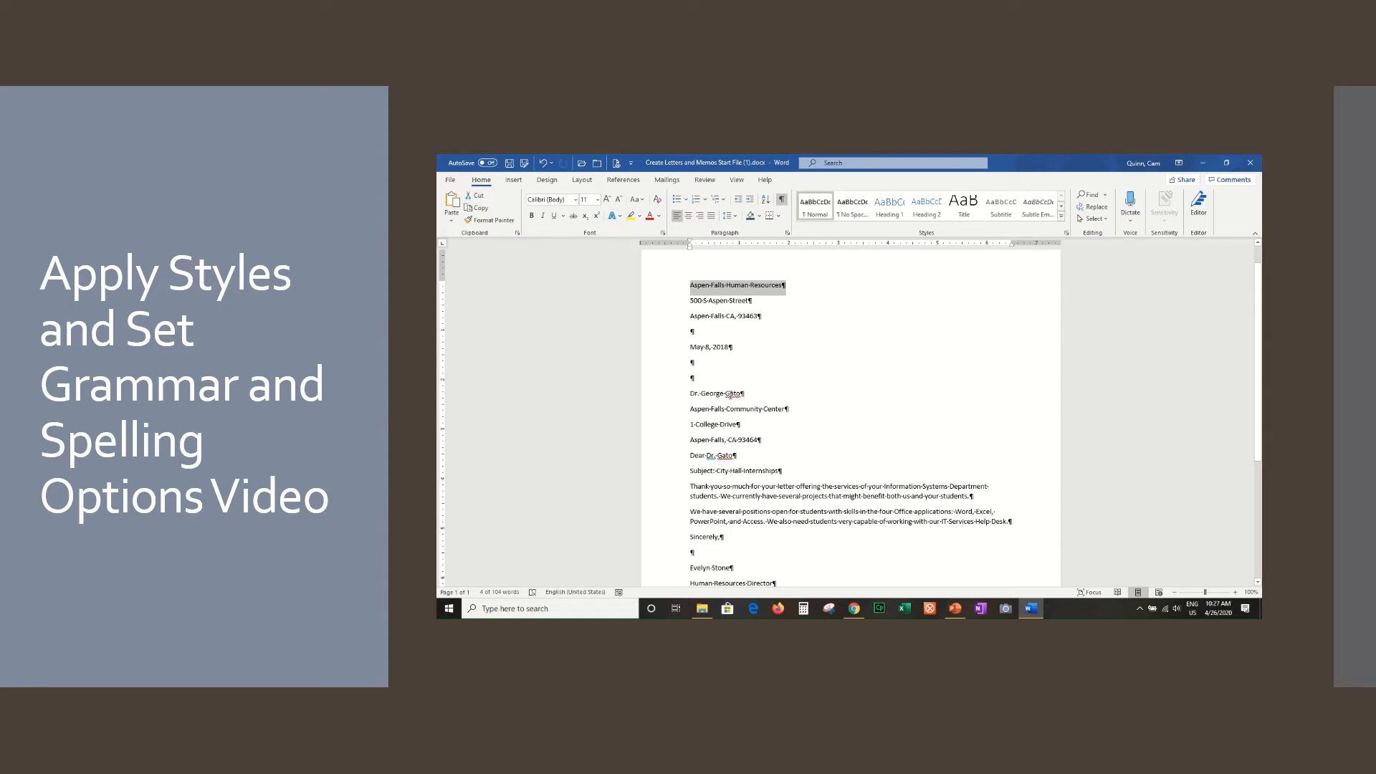
Ignore all spelling flags for the recipient's surname in the letter
{"action": "left_click", "coordinate": [735, 376]}
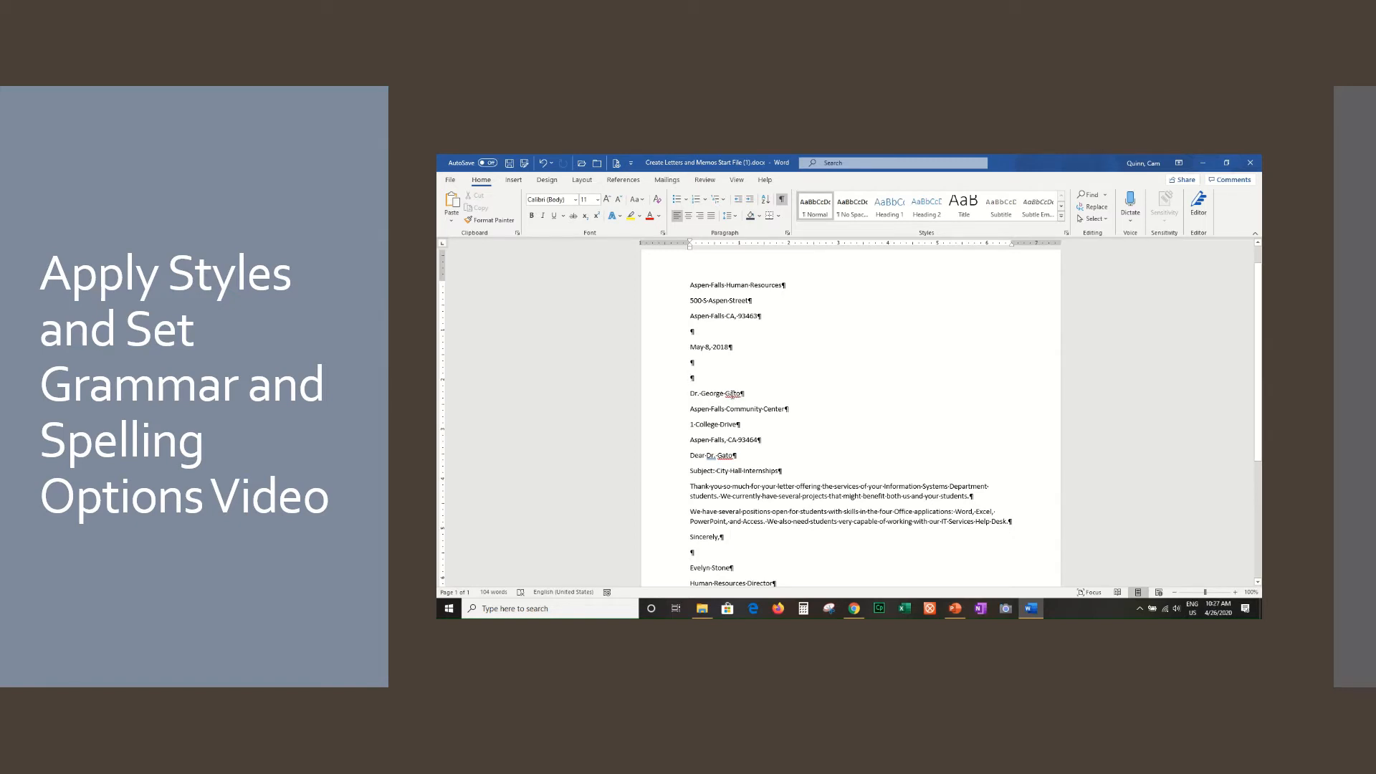
{"action": "right_click", "coordinate": [732, 394]}
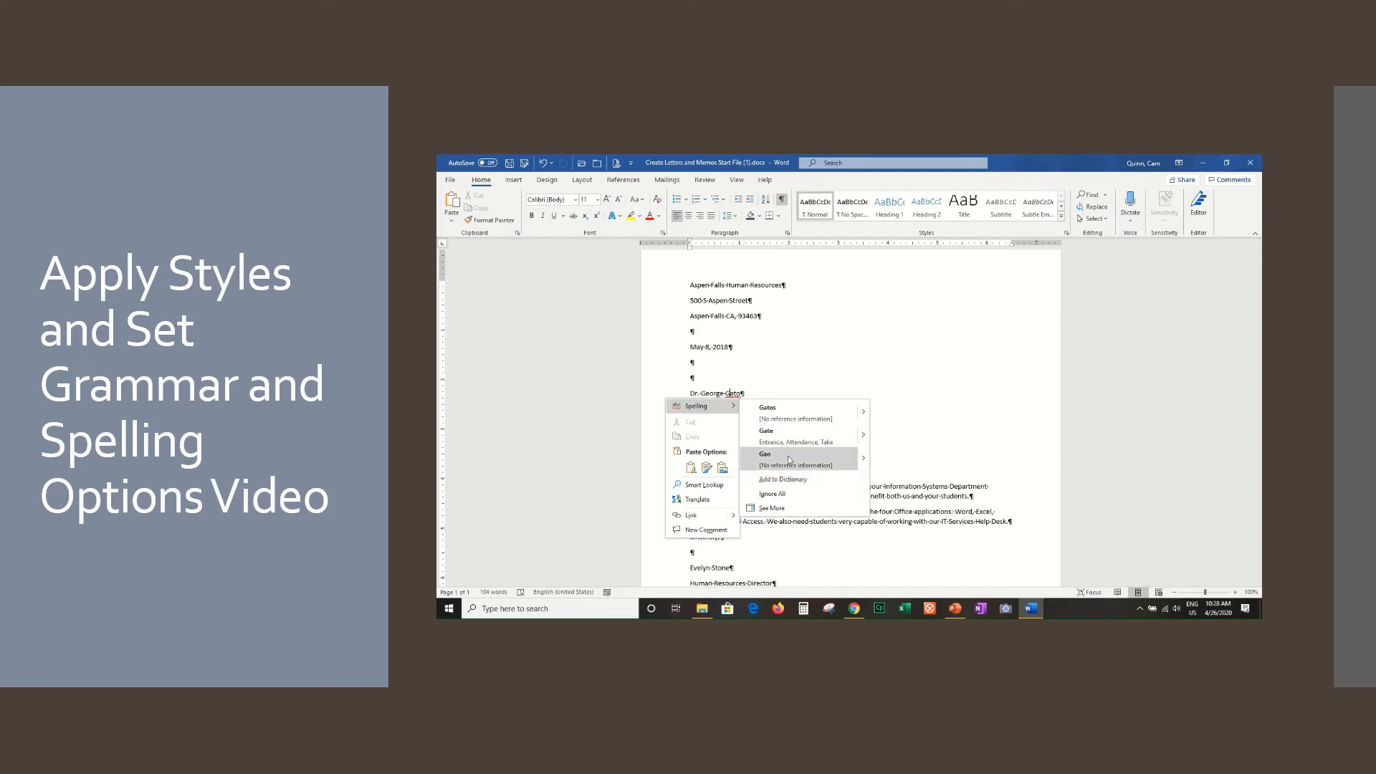
{"action": "left_click", "coordinate": [777, 495]}
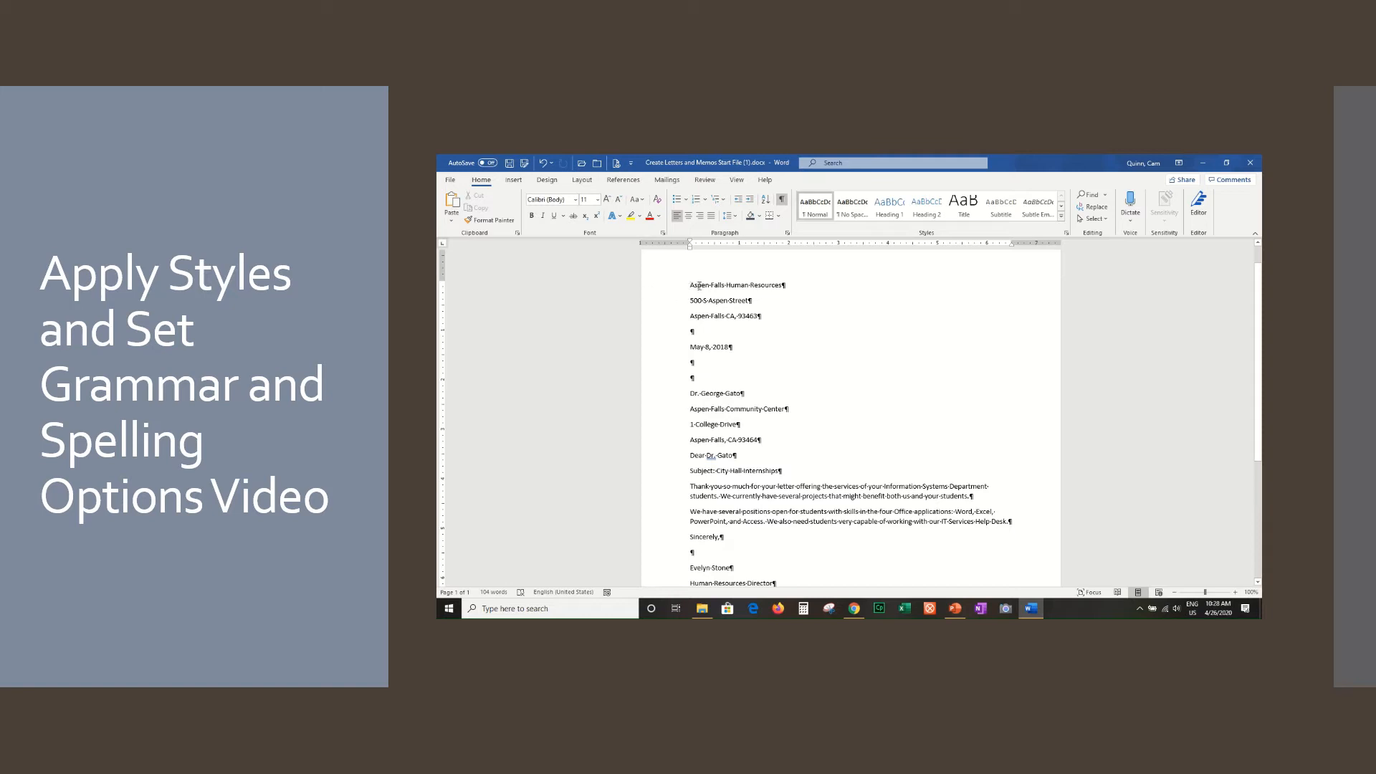
Apply the No Spacing style to the letterhead's first two lines, the department name and the street address
{"action": "left_click_drag", "start_coordinate": [698, 285], "coordinate": [779, 301]}
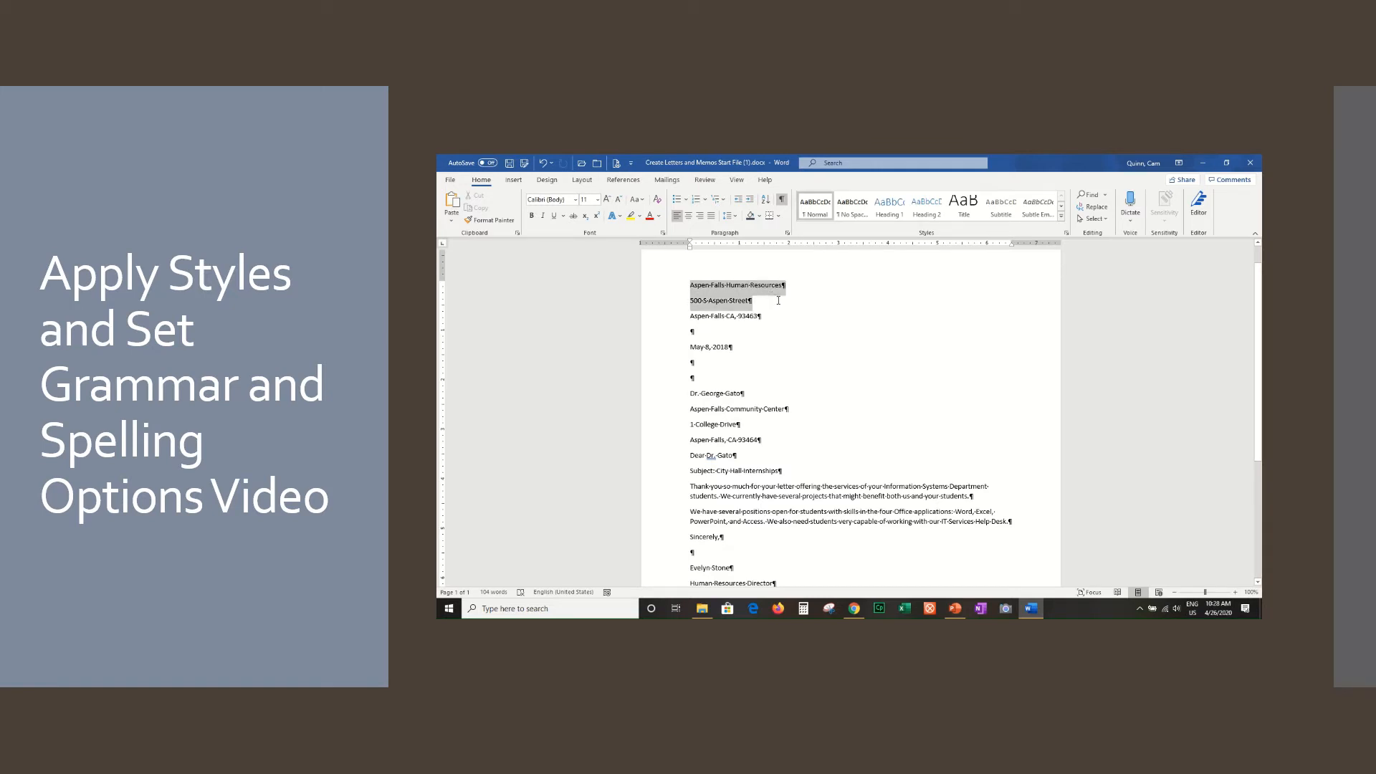
{"action": "left_click", "coordinate": [655, 291]}
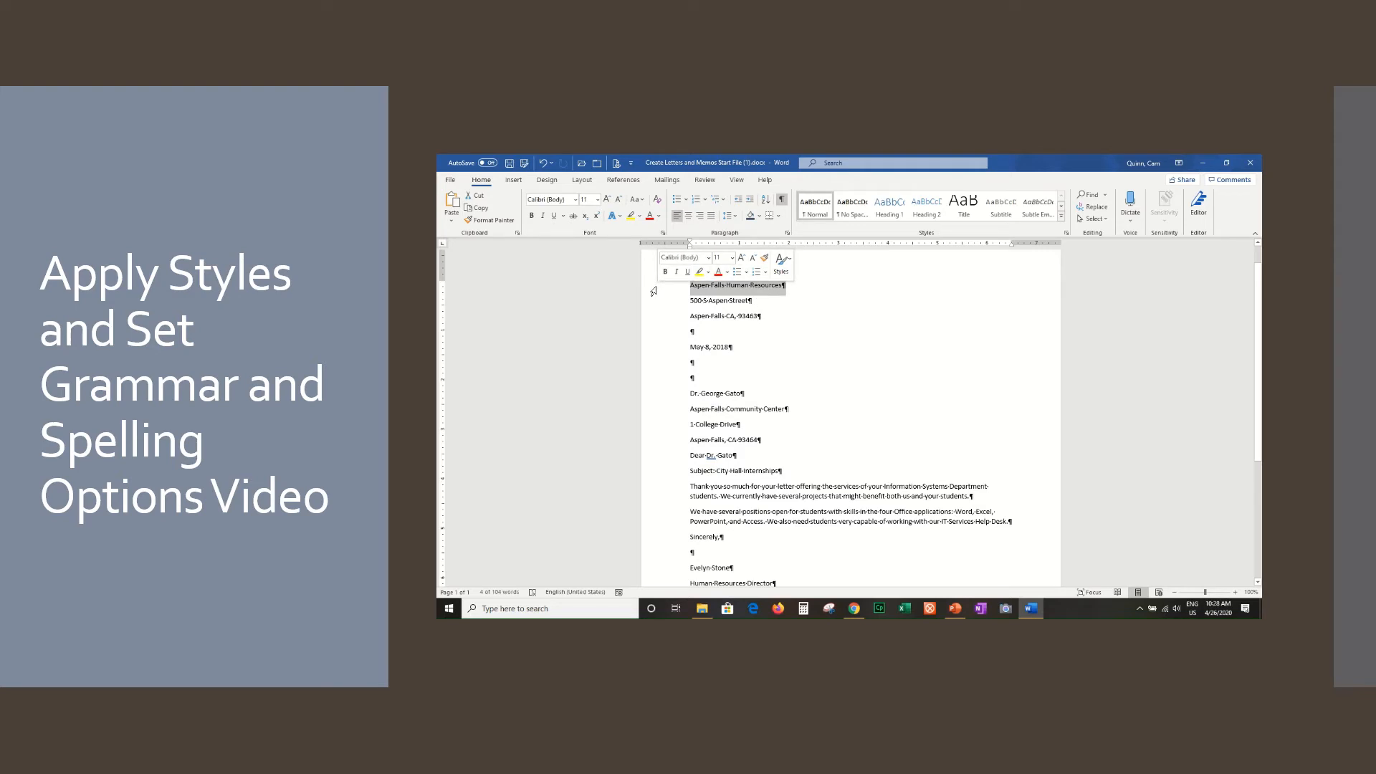
{"action": "left_click", "coordinate": [652, 301]}
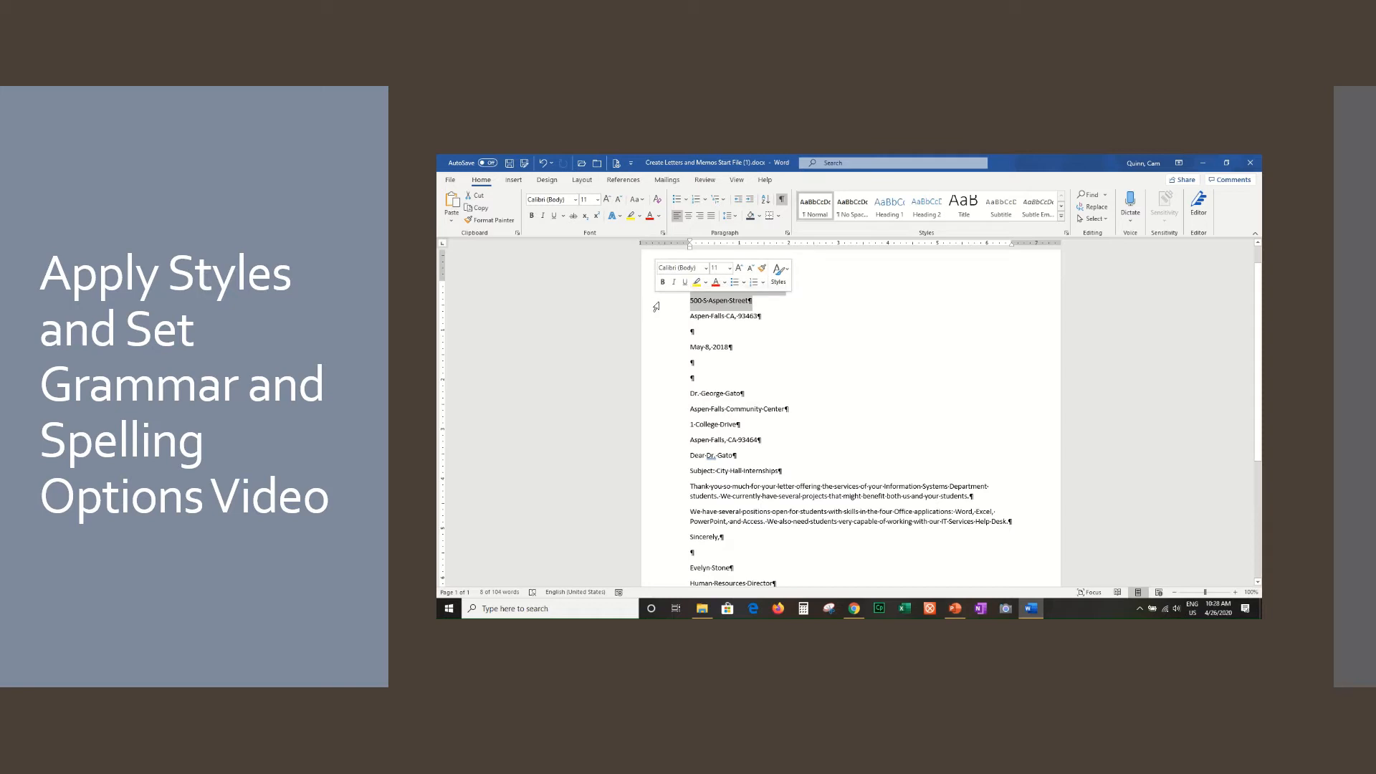
{"action": "left_click", "coordinate": [788, 306]}
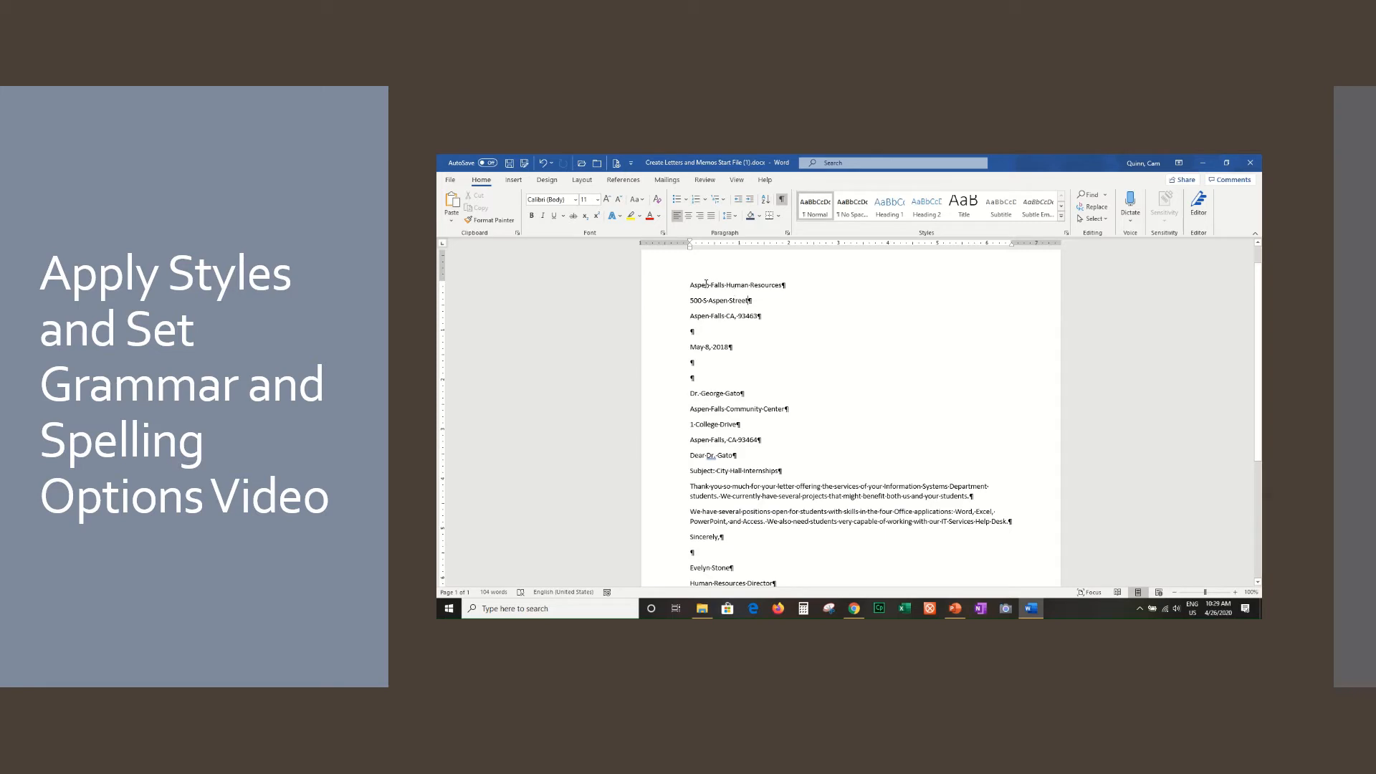
{"action": "double_click", "coordinate": [705, 285]}
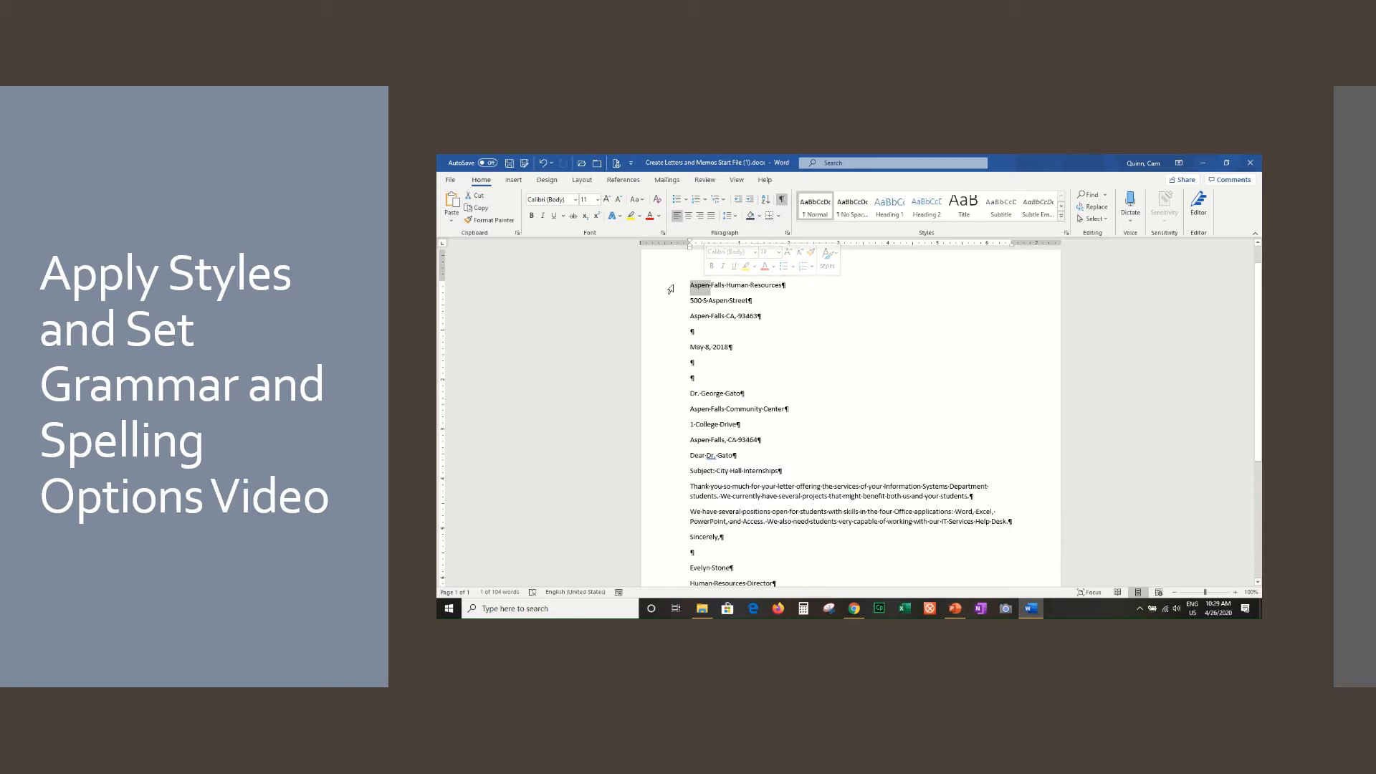
{"action": "left_click_drag", "start_coordinate": [672, 293], "coordinate": [672, 305]}
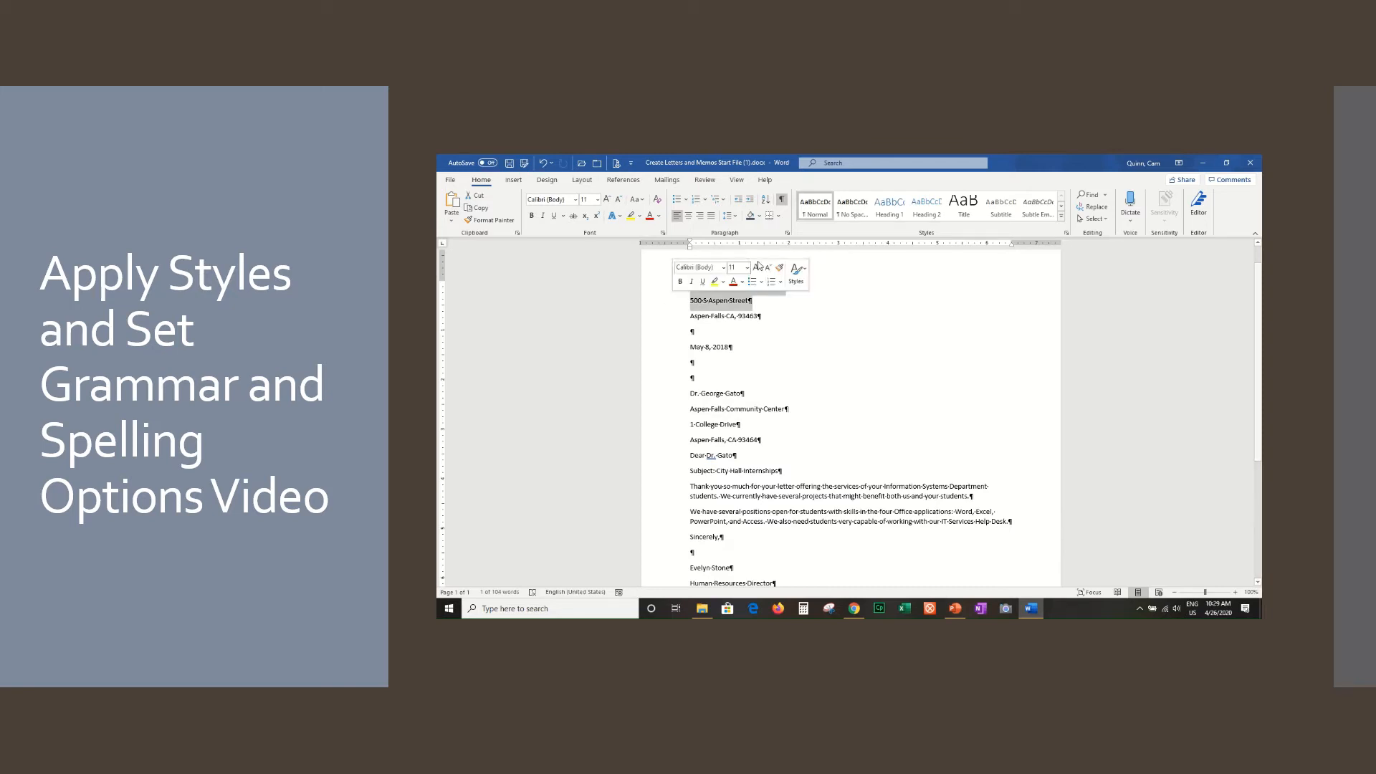
{"action": "left_click", "coordinate": [853, 204]}
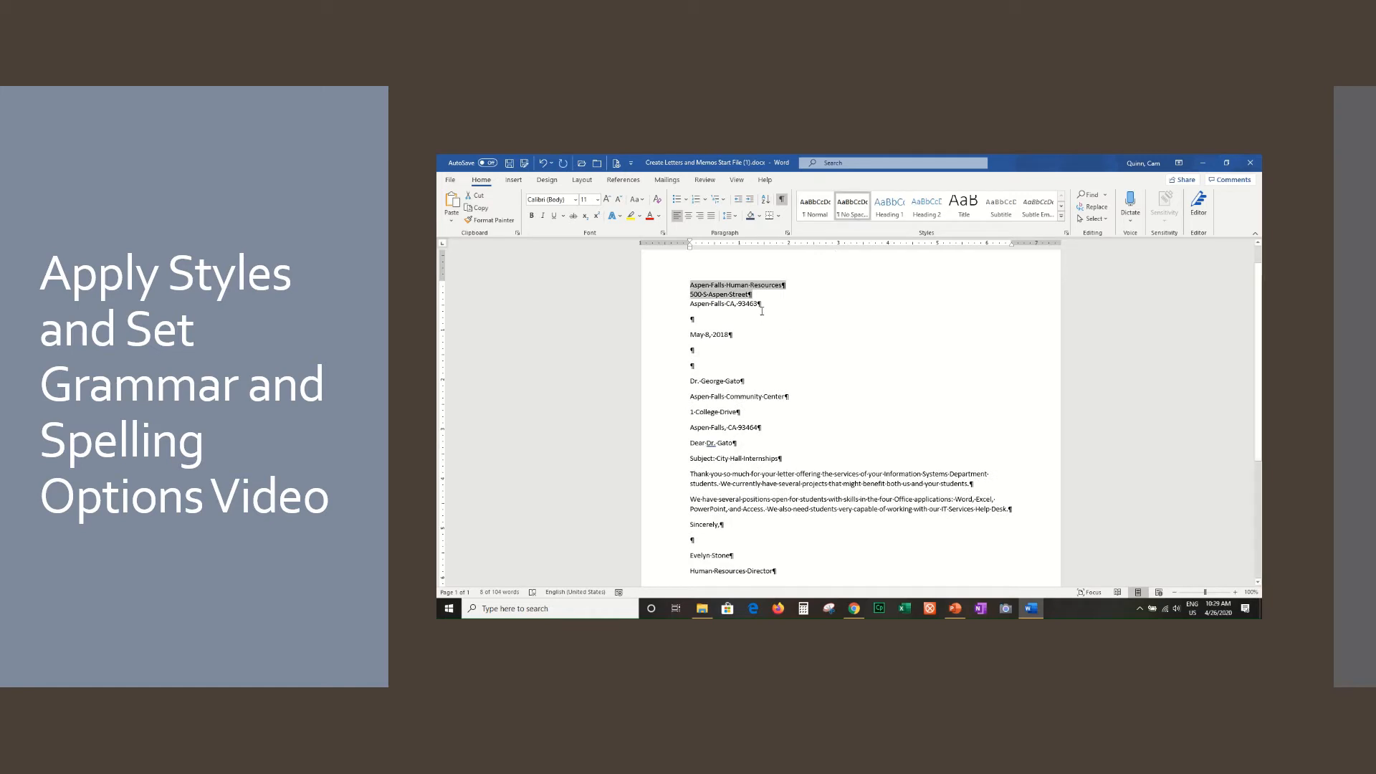
{"action": "double_click", "coordinate": [715, 287]}
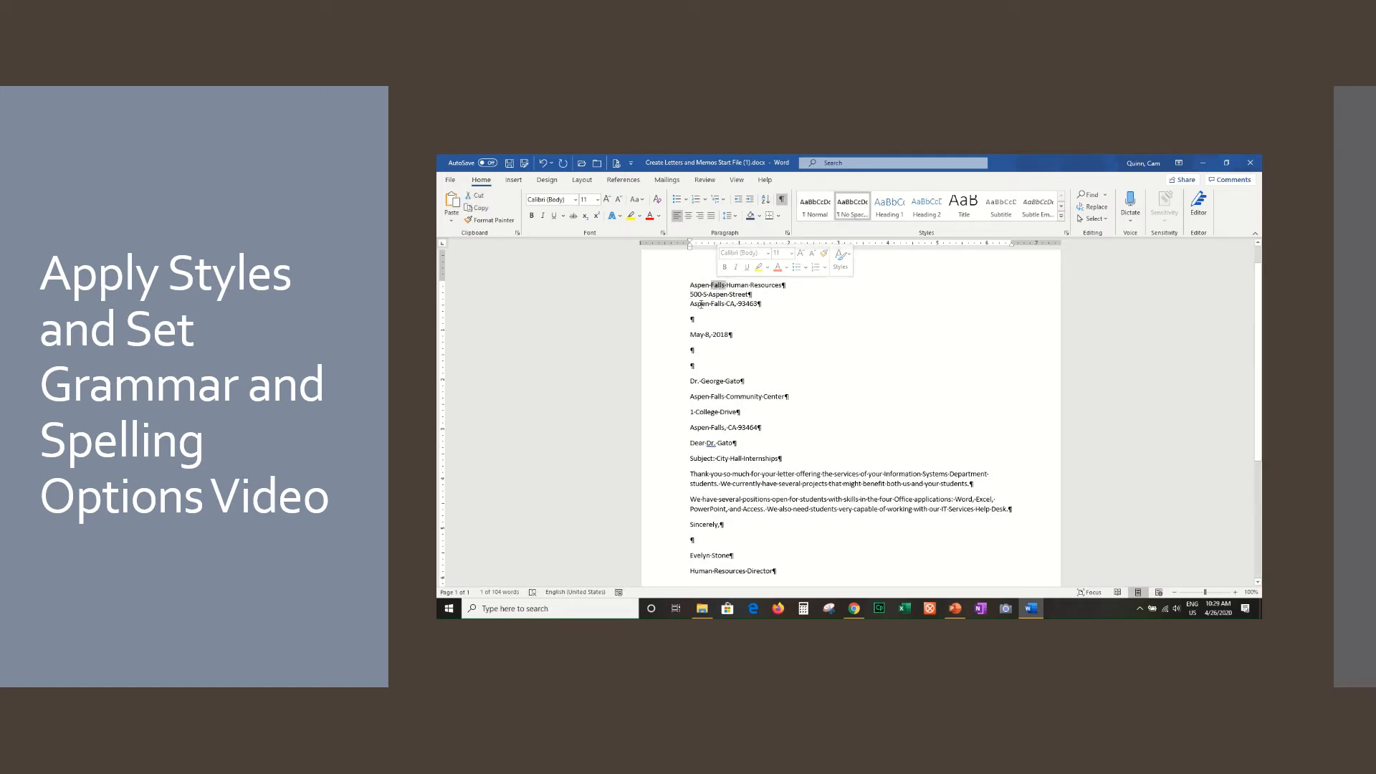
{"action": "double_click", "coordinate": [699, 304]}
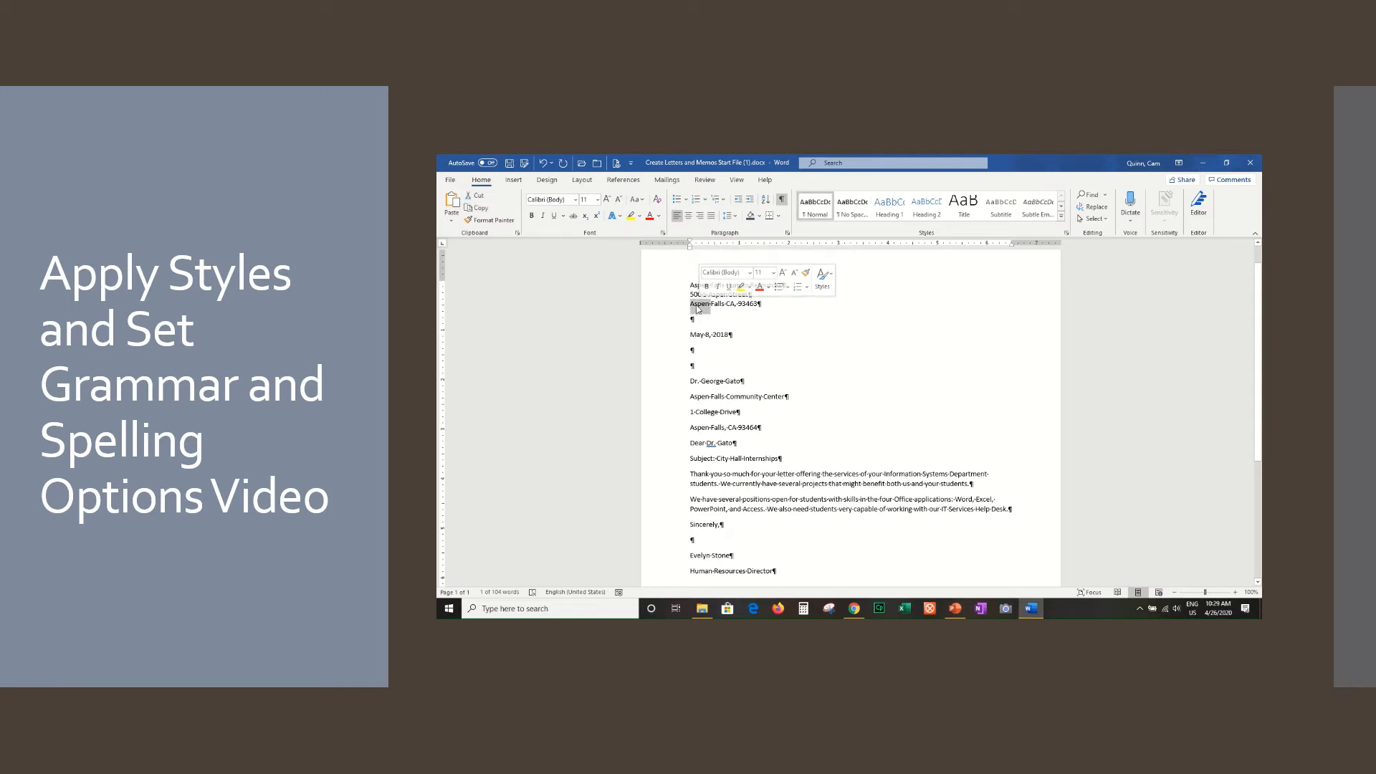
{"action": "left_click", "coordinate": [699, 285]}
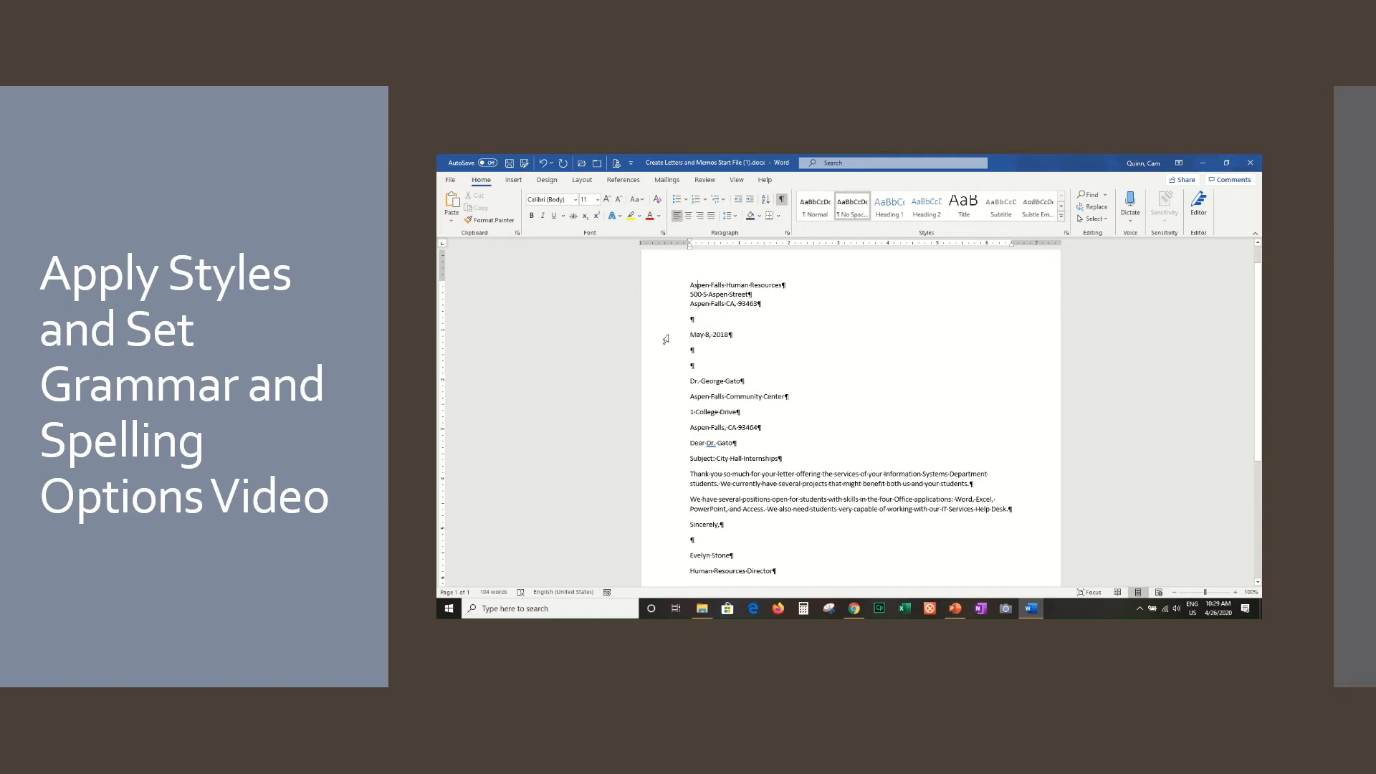
Open the Word options and replace the Office user name with the author's full name
{"action": "left_click", "coordinate": [451, 181]}
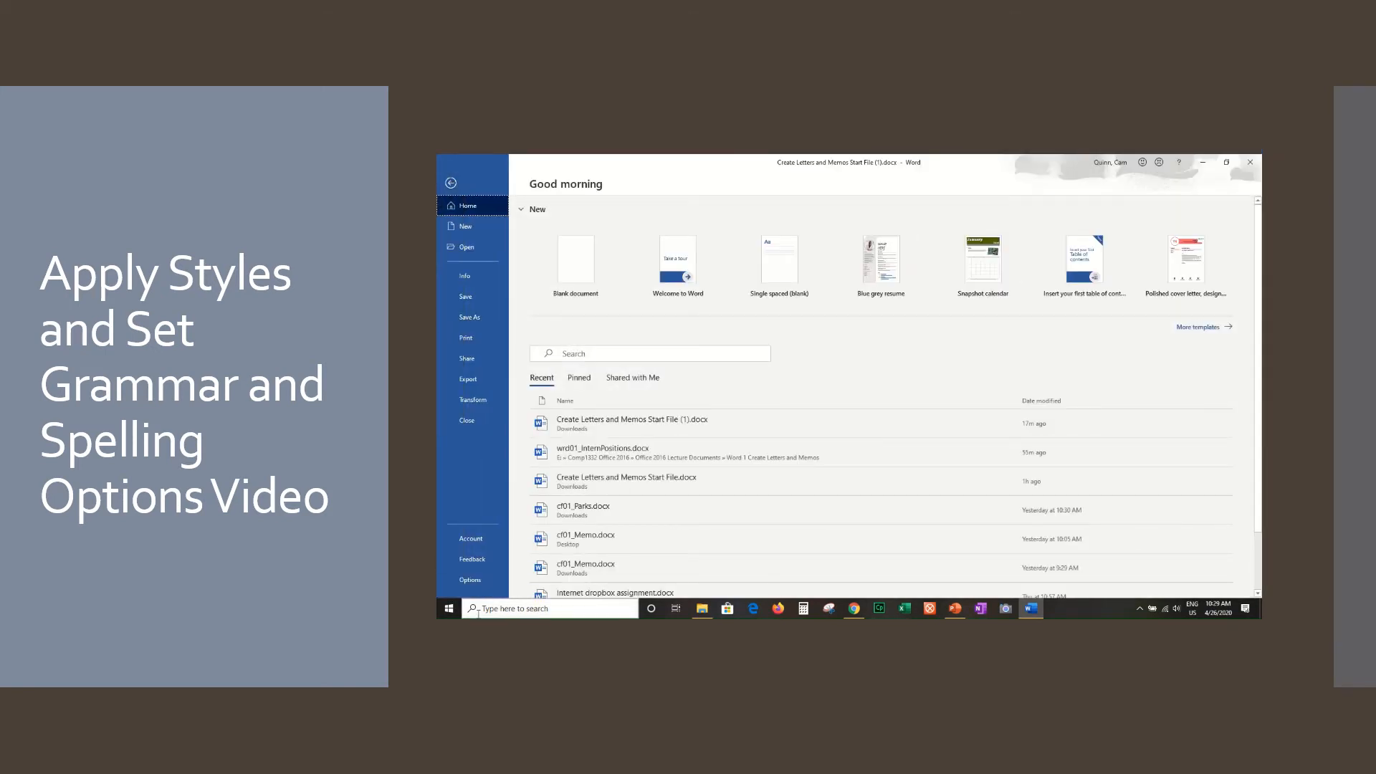
{"action": "key", "text": "Escape"}
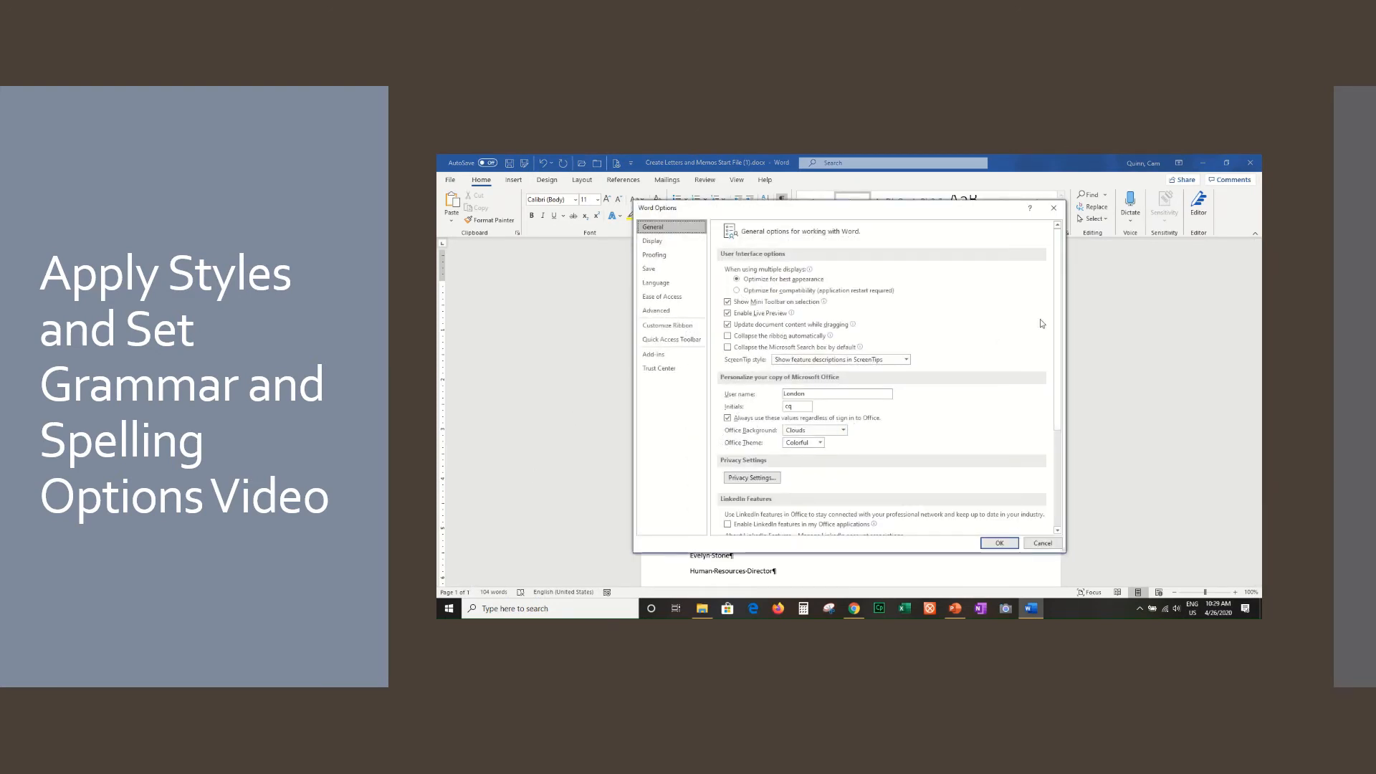
{"action": "left_click_drag", "start_coordinate": [1058, 311], "coordinate": [1030, 339]}
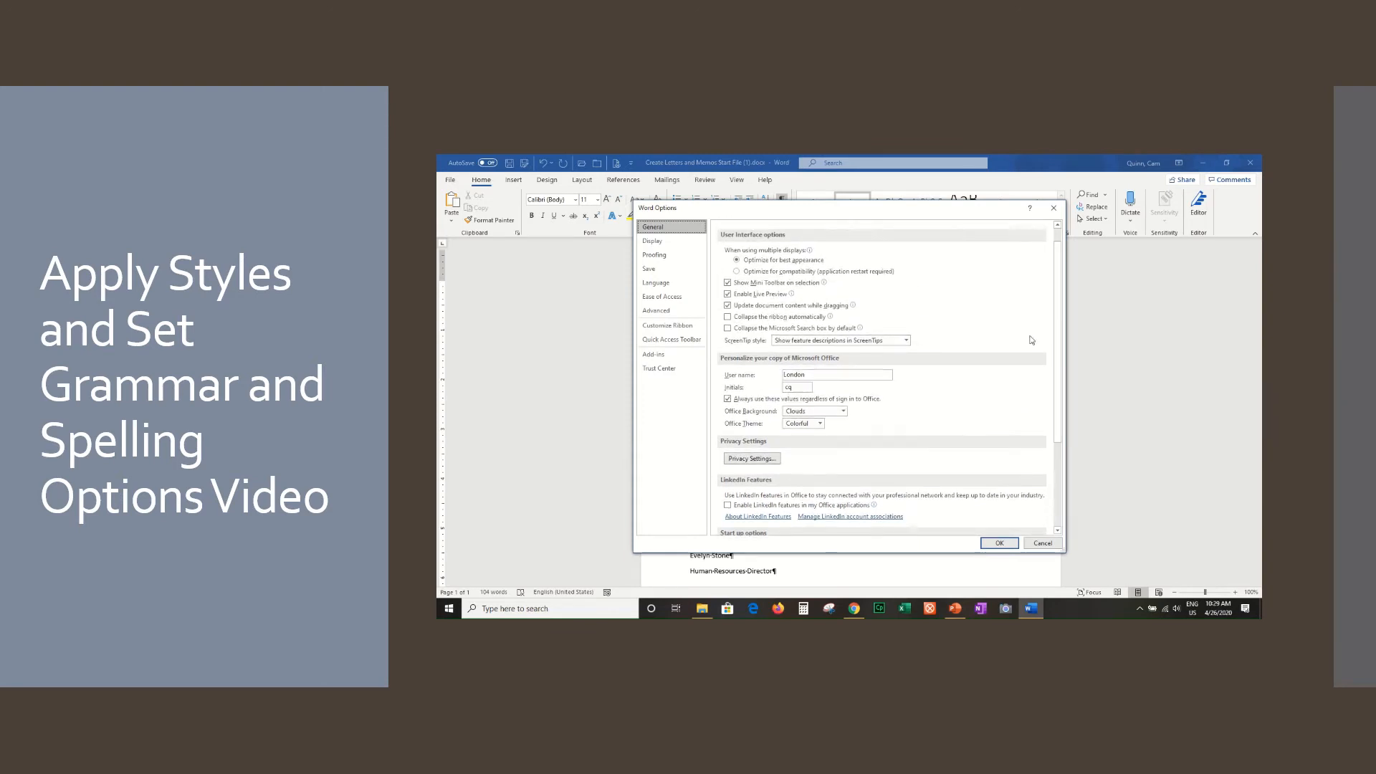
{"action": "left_click", "coordinate": [760, 371]}
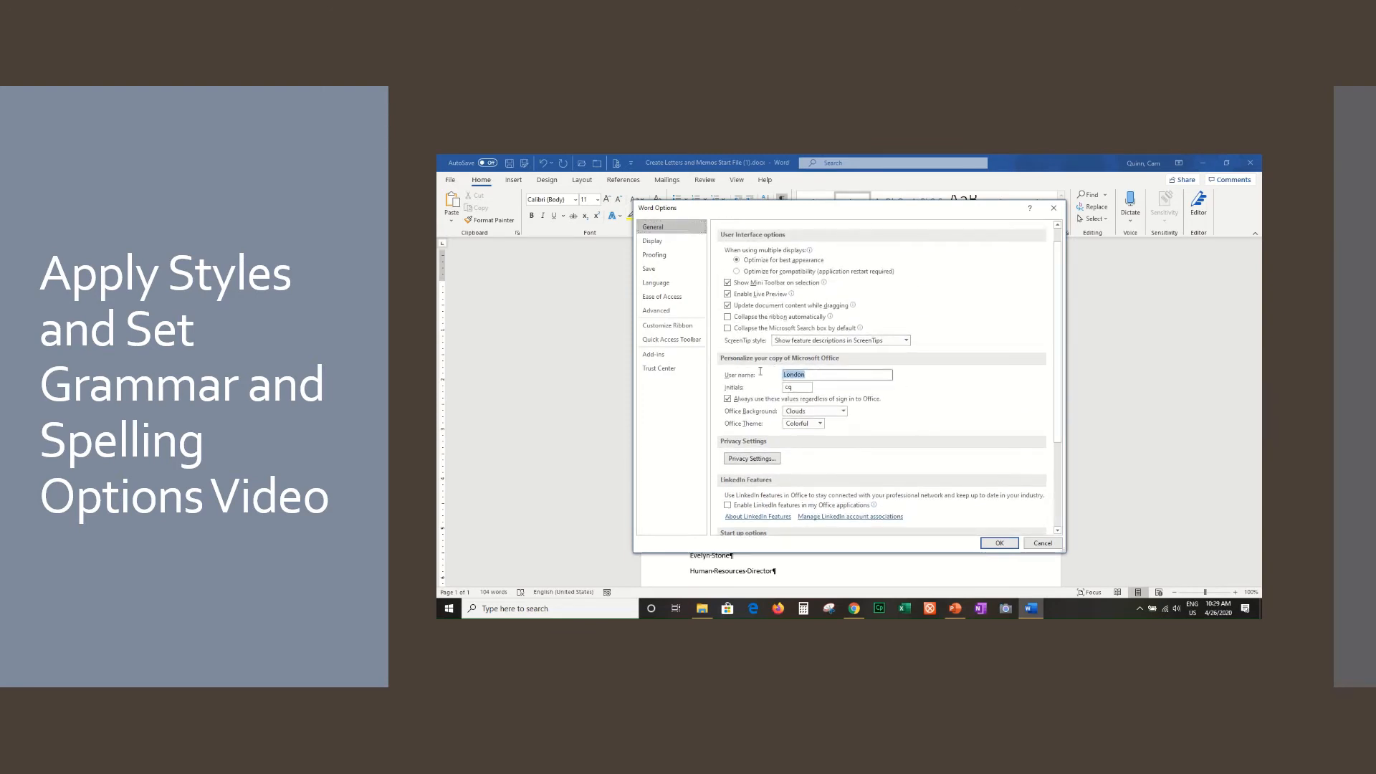
{"action": "type", "text": "Cam Quinn"}
Review the Display, Proofing, Save, Language, Ease of Access and Advanced options, return to Proofing, and accept the settings
{"action": "left_click", "coordinate": [655, 242]}
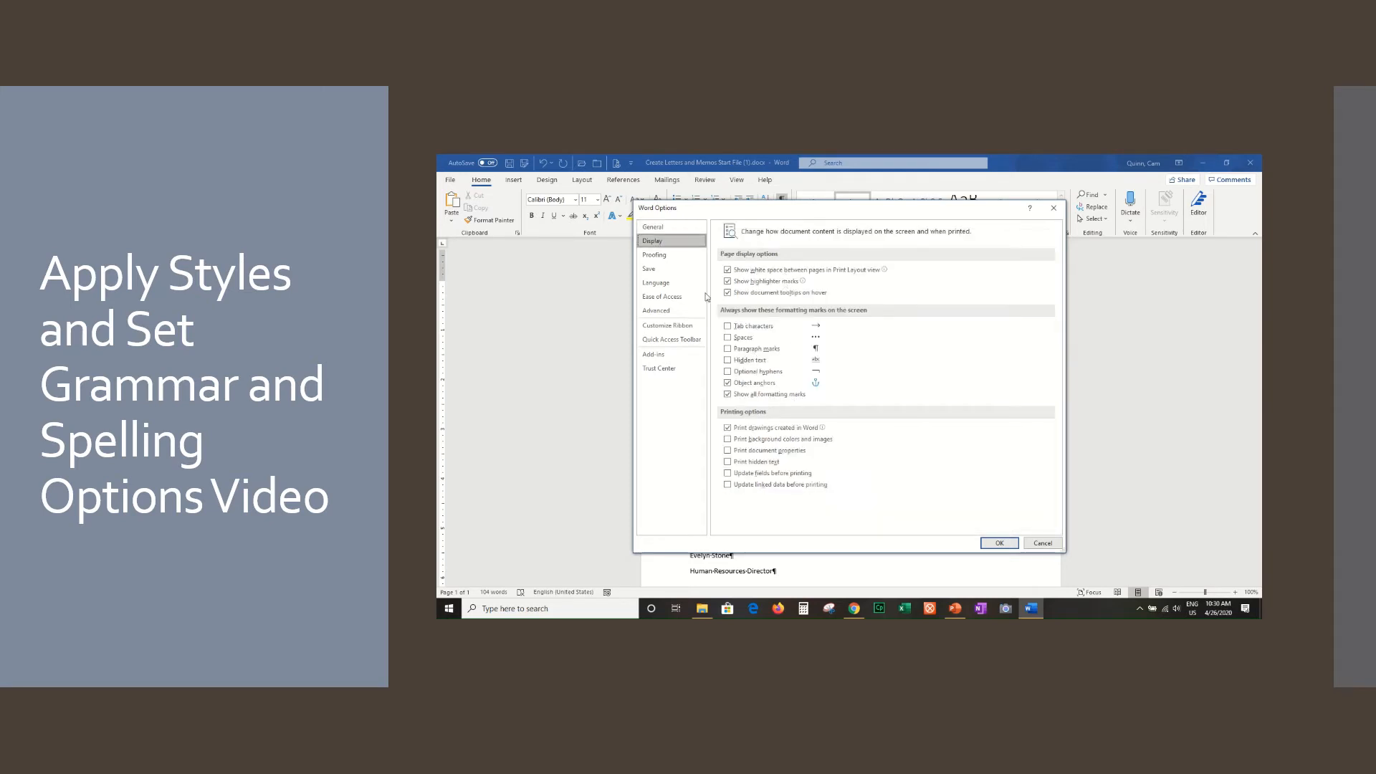
{"action": "left_click", "coordinate": [663, 257]}
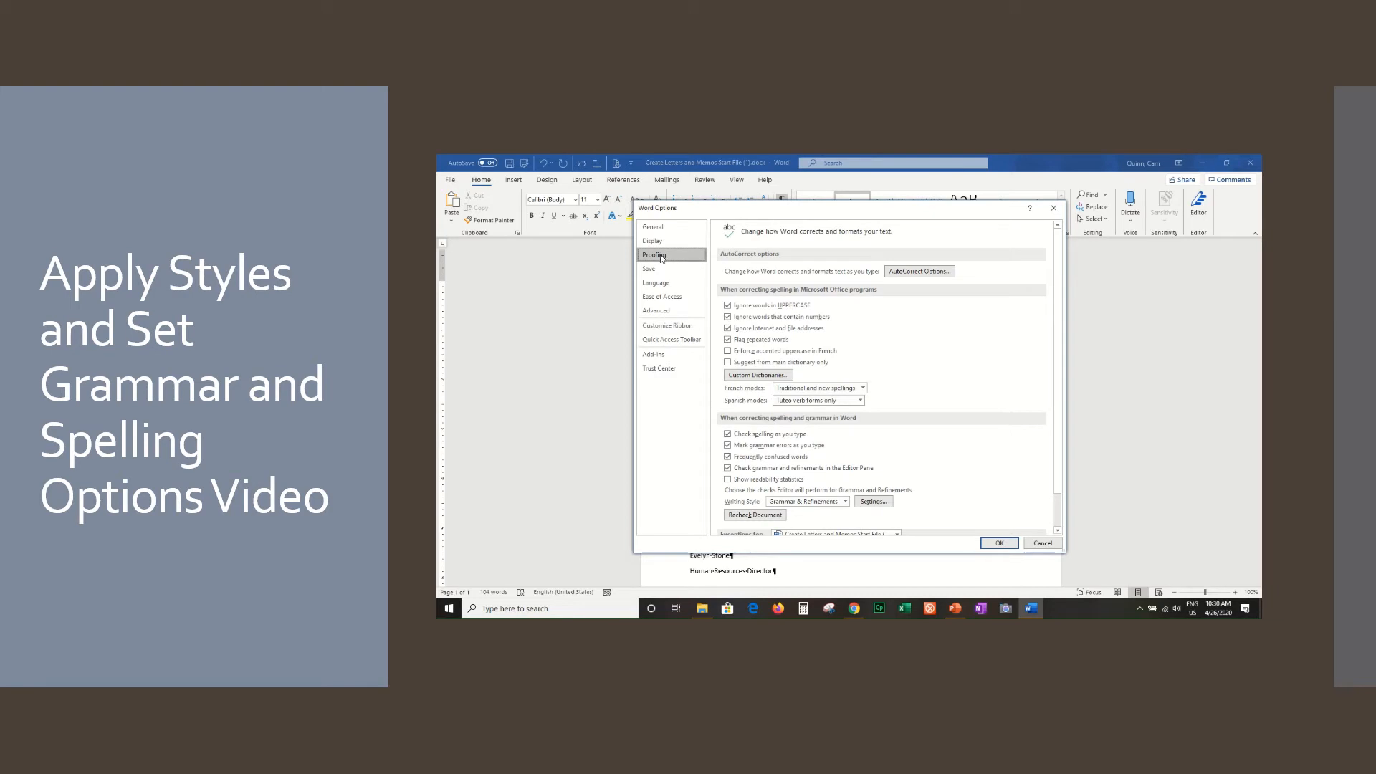
{"action": "left_click", "coordinate": [655, 270]}
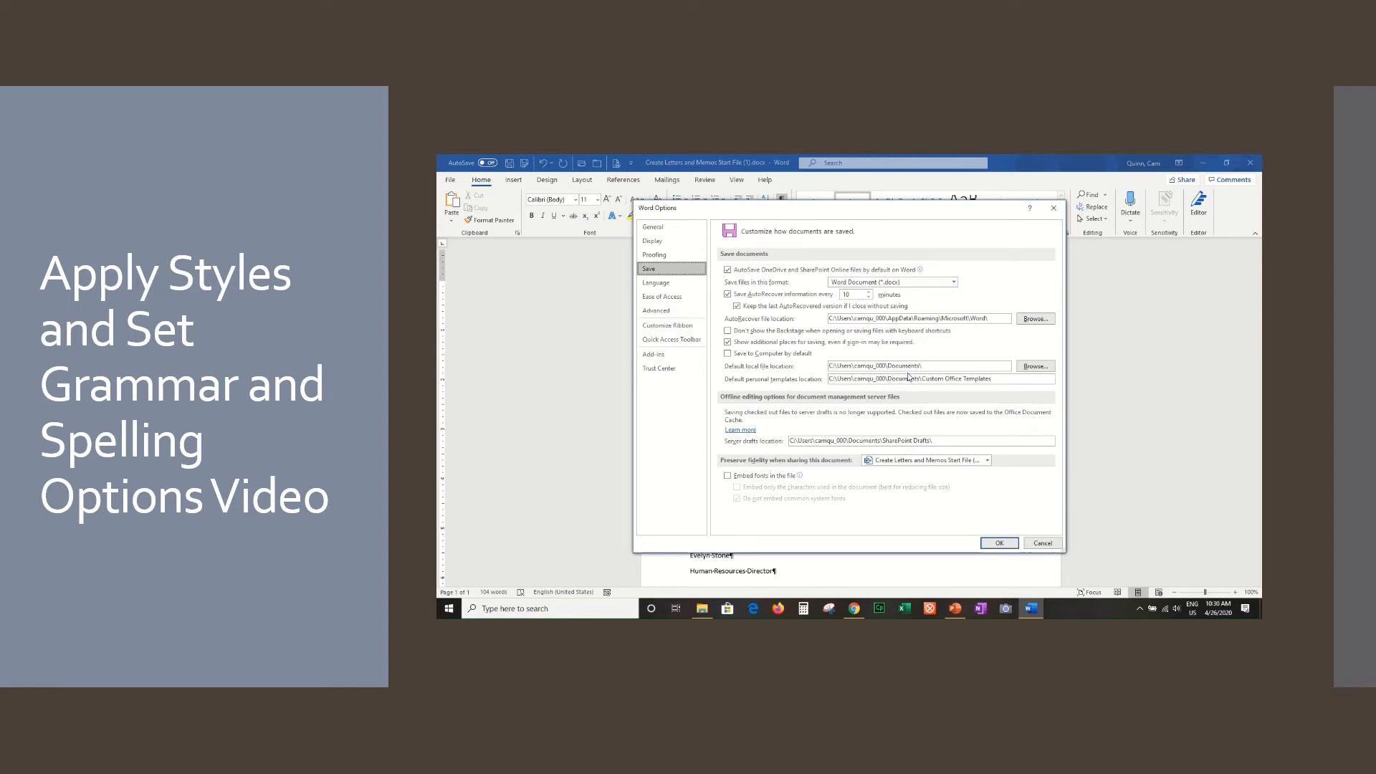
{"action": "left_click", "coordinate": [660, 285]}
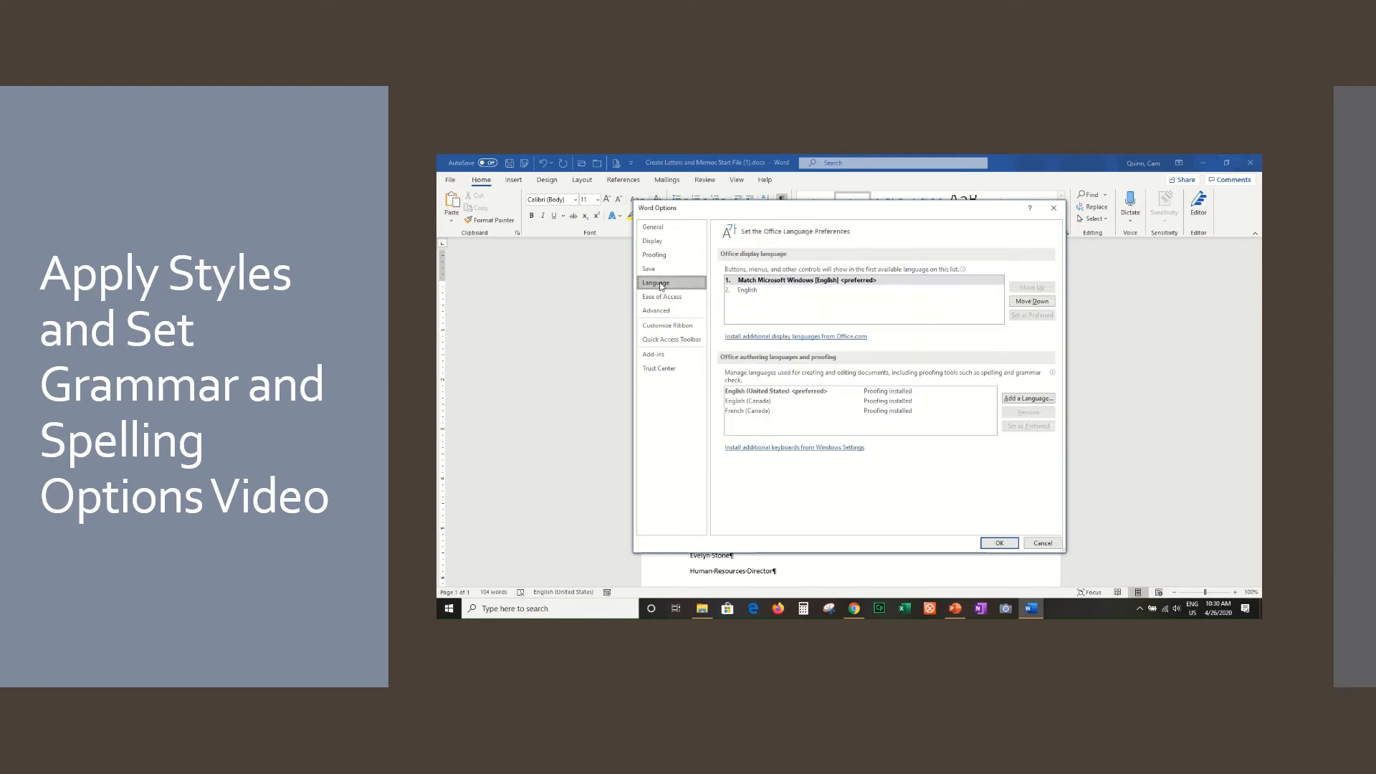
{"action": "left_click", "coordinate": [673, 301]}
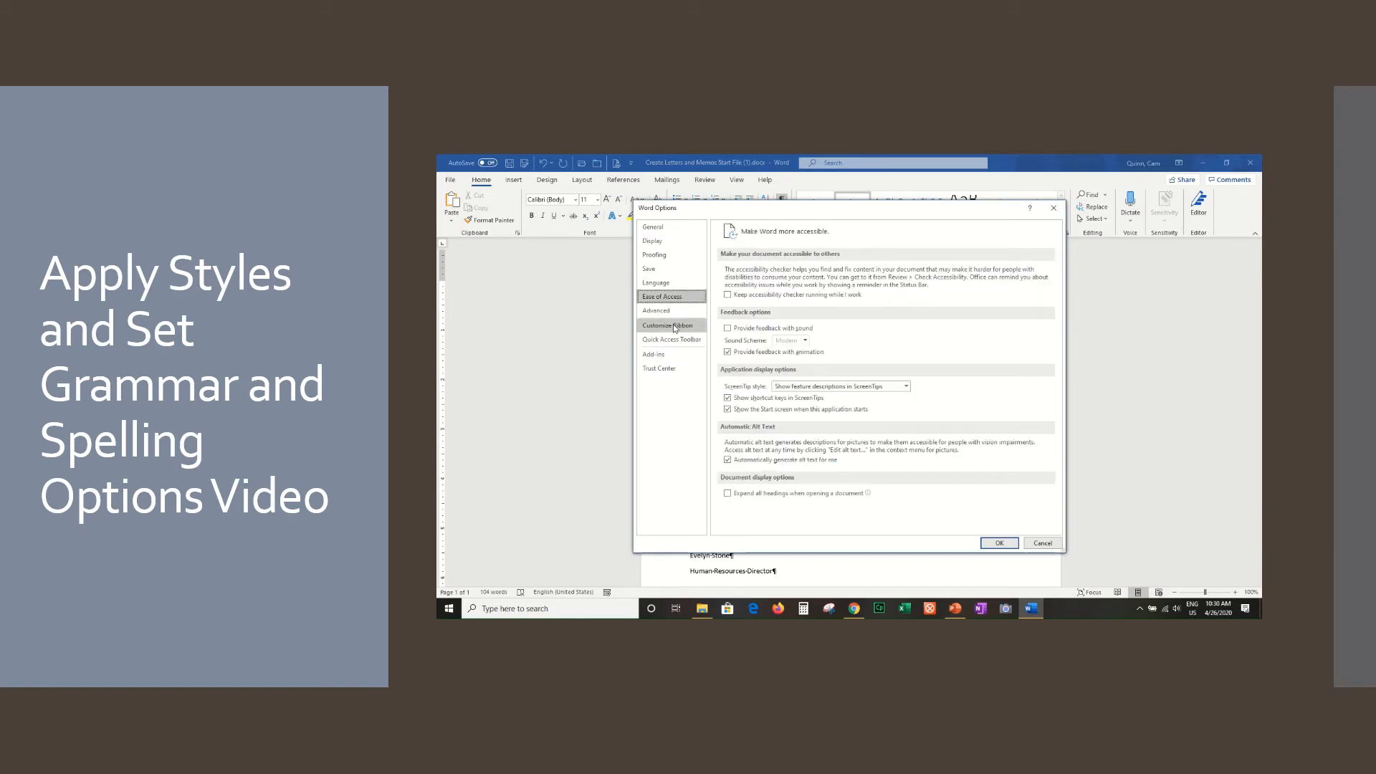
{"action": "left_click", "coordinate": [657, 312]}
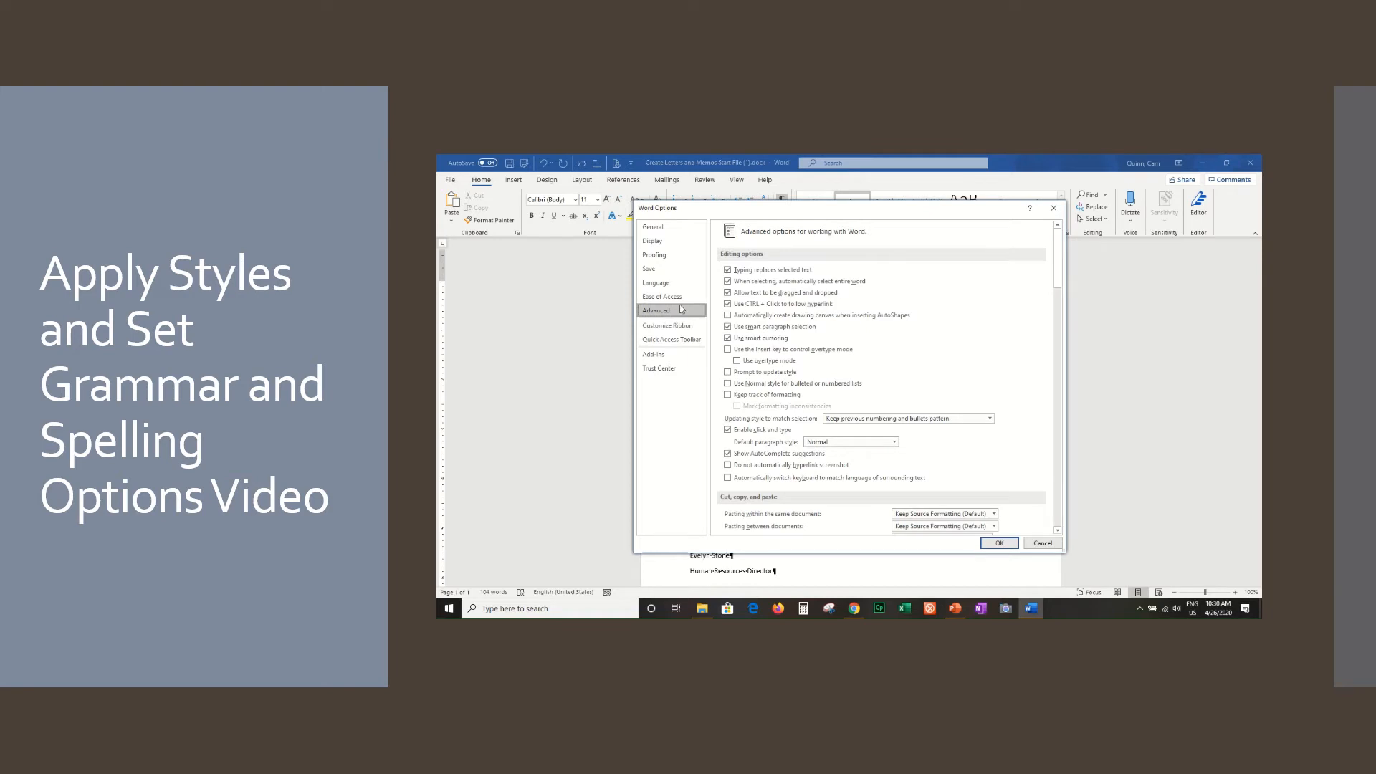
{"action": "scroll", "coordinate": [810, 398], "scroll_direction": "down", "scroll_amount": 10}
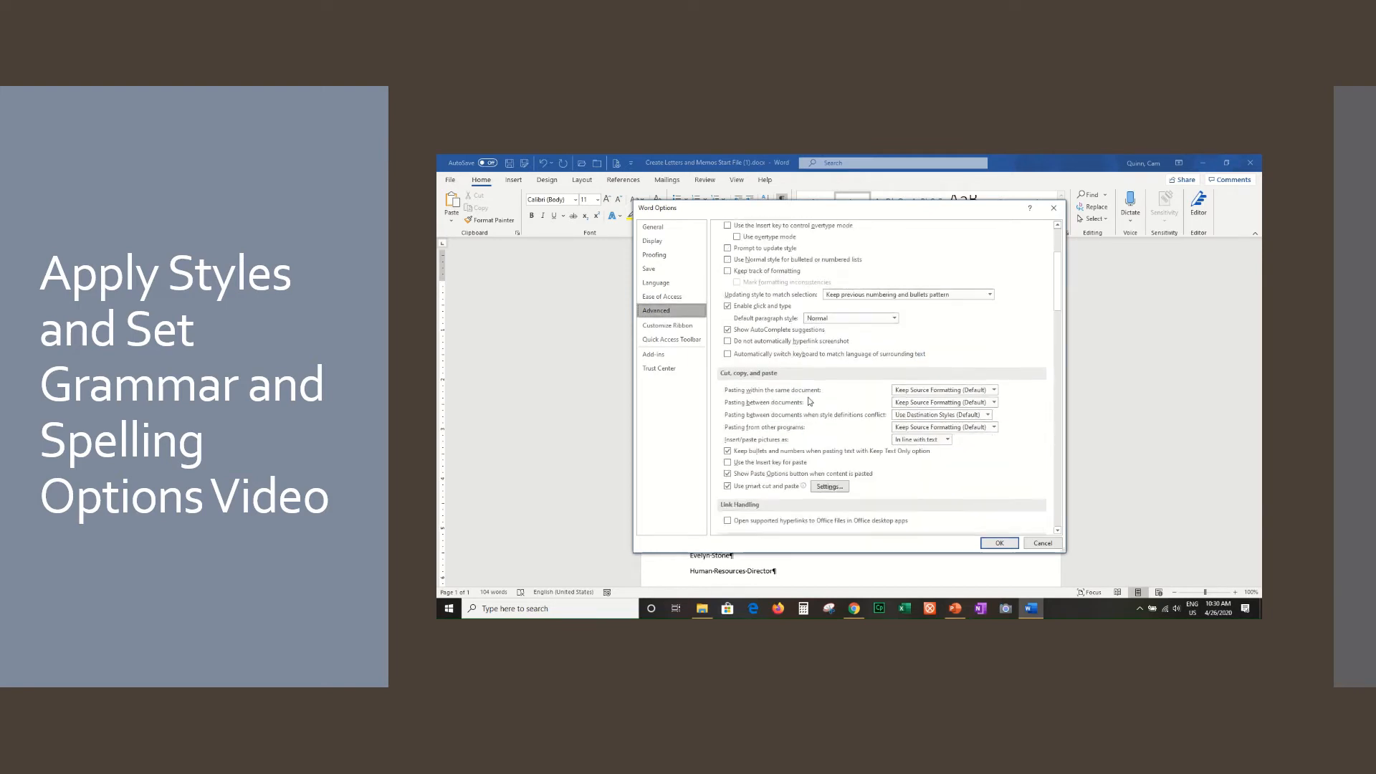
{"action": "scroll", "coordinate": [811, 398], "scroll_direction": "up", "scroll_amount": 10}
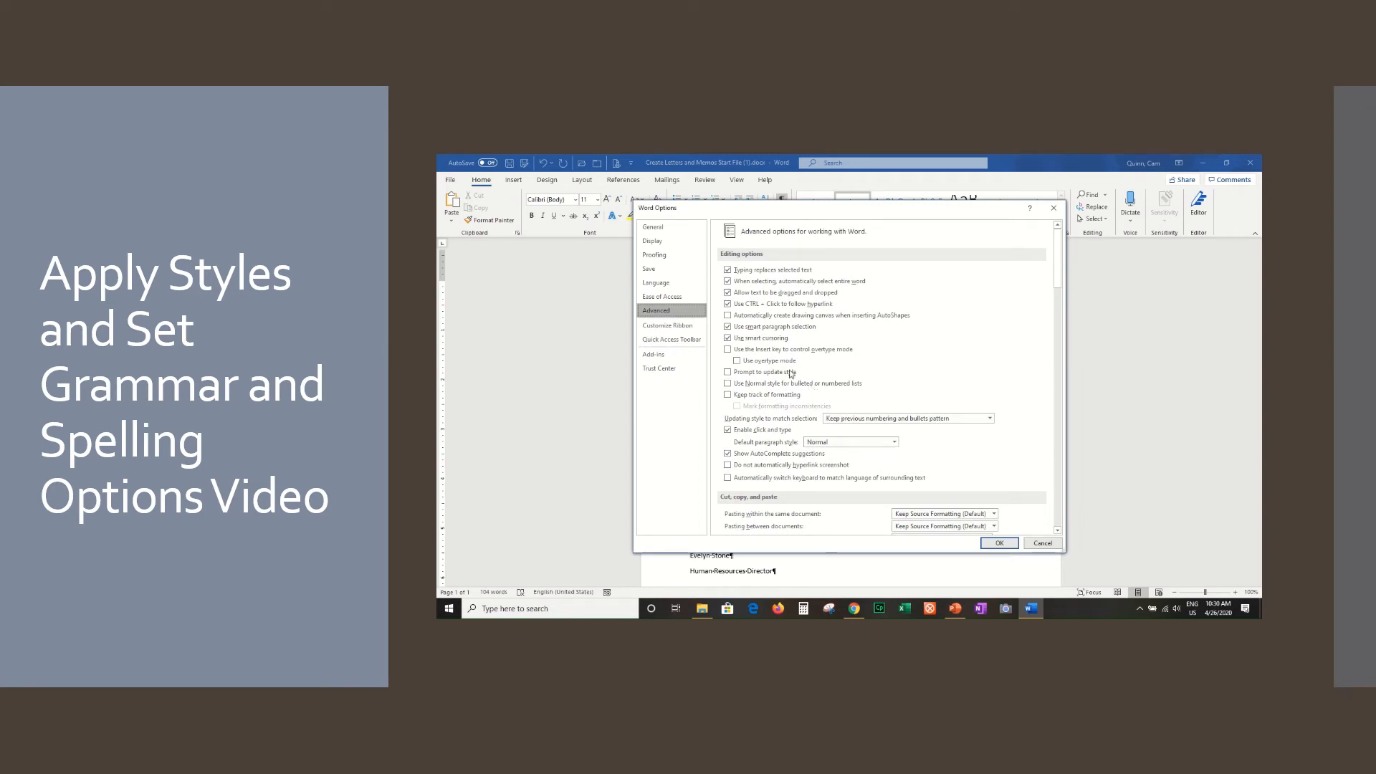
{"action": "left_click", "coordinate": [654, 255]}
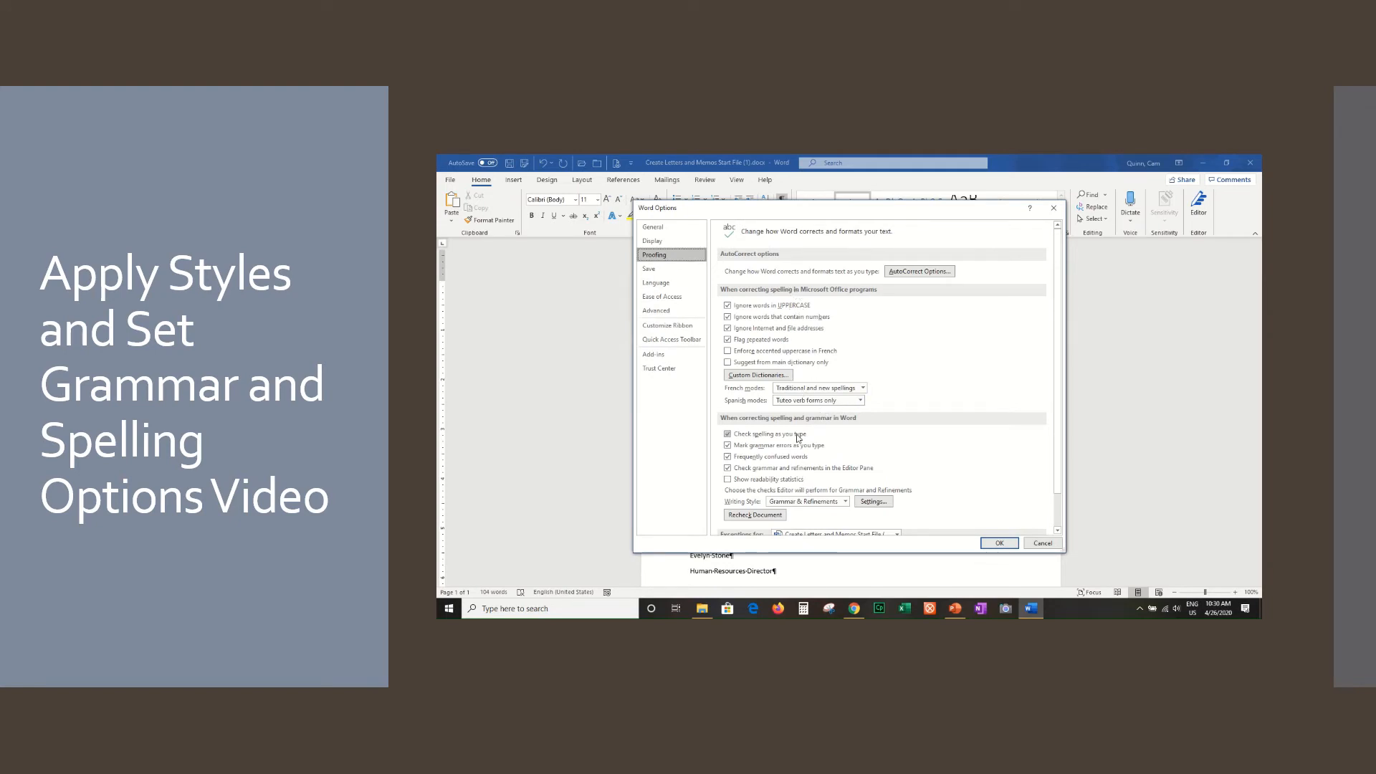
{"action": "left_click", "coordinate": [1001, 543]}
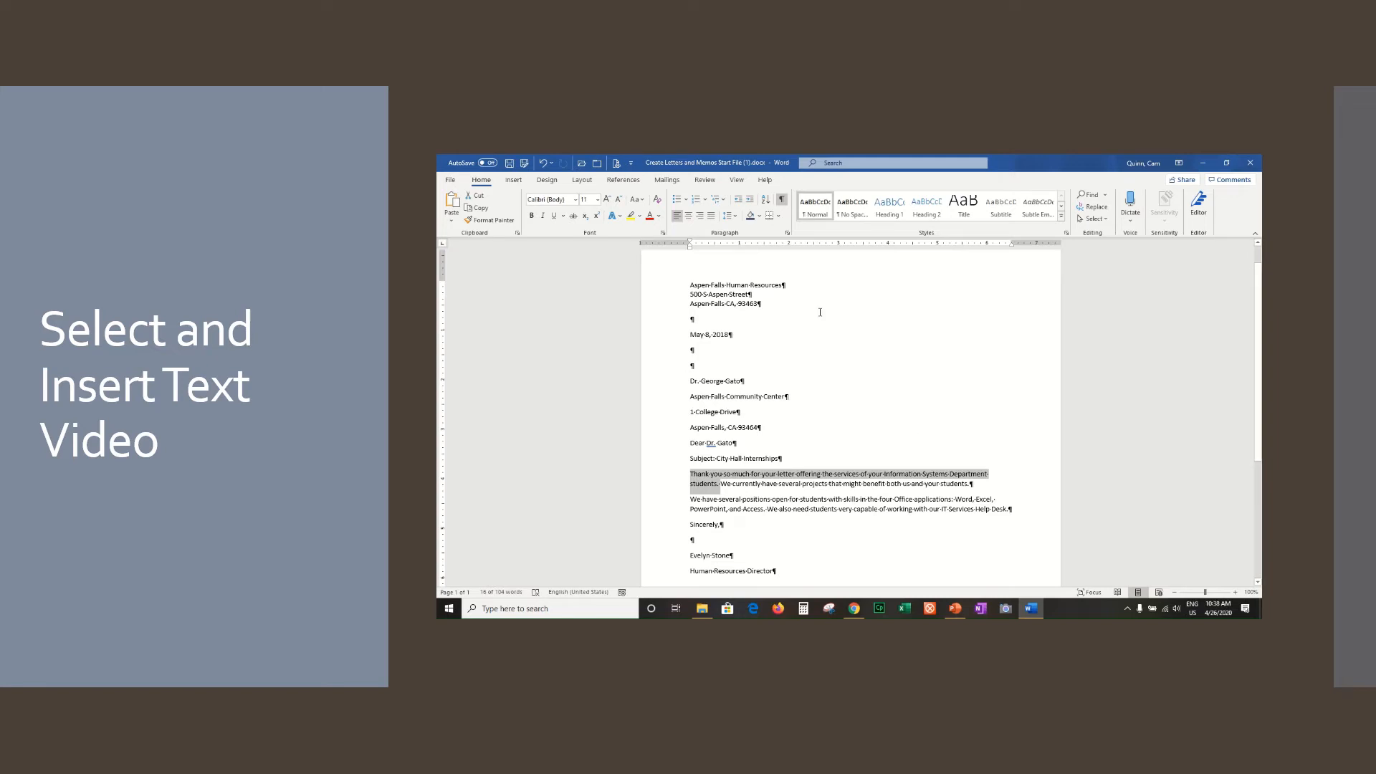
Center all three letterhead lines, from the department name through the city line
{"action": "left_click", "coordinate": [721, 284]}
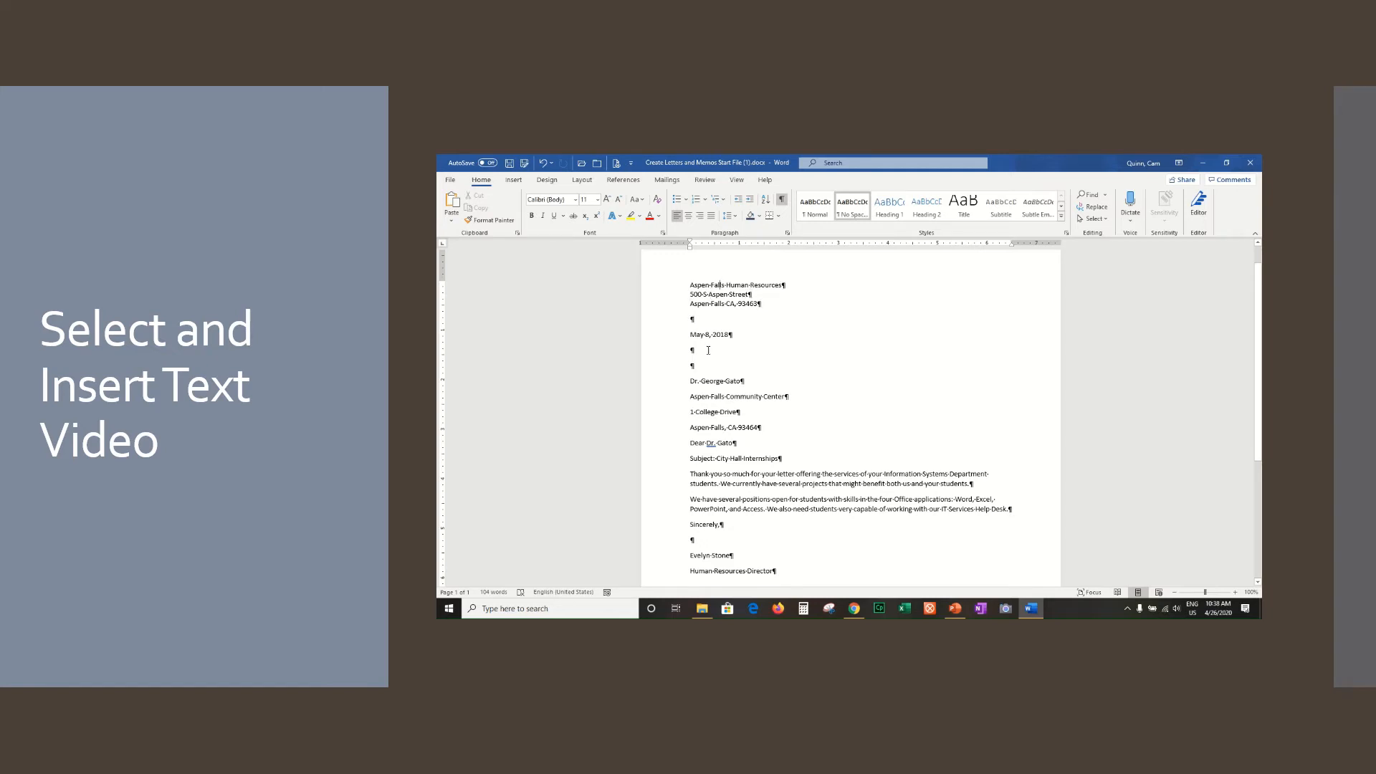
{"action": "left_click", "coordinate": [689, 216]}
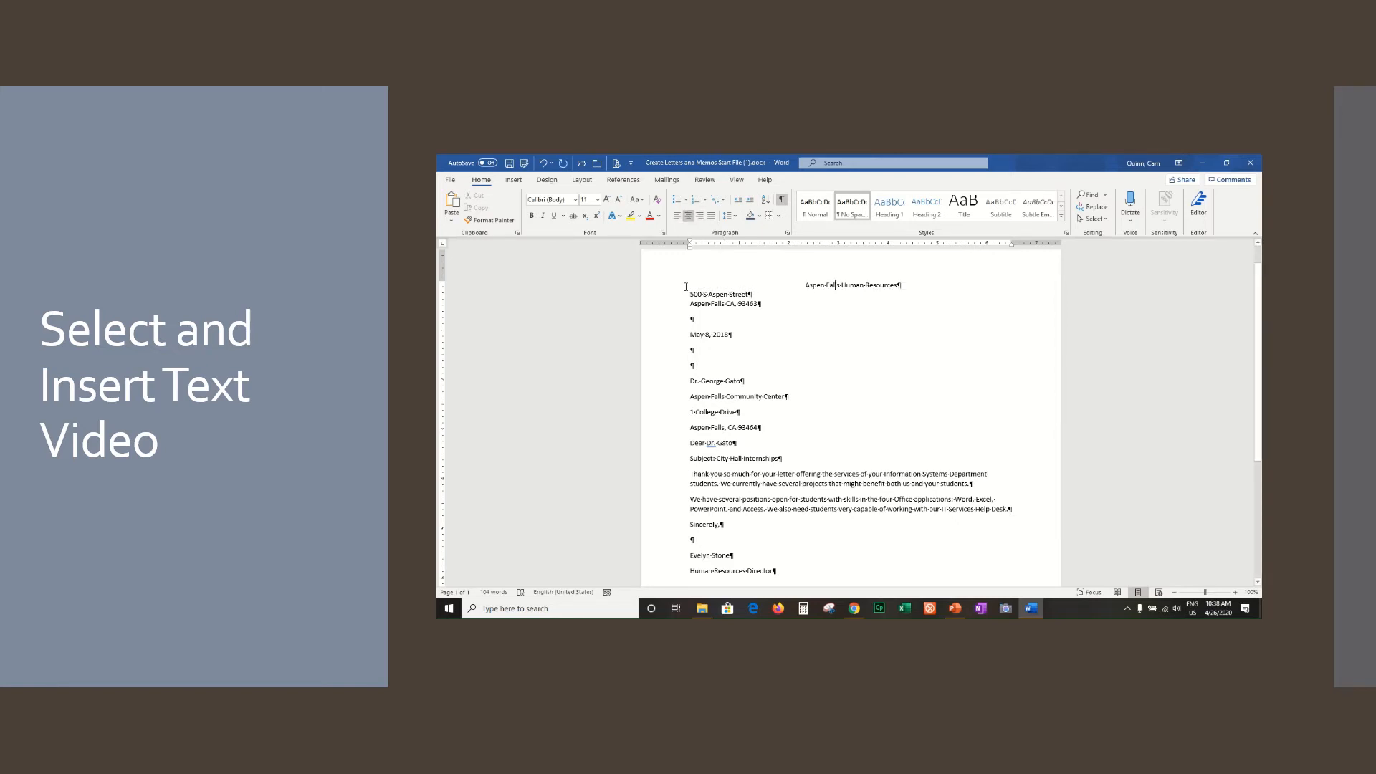
{"action": "left_click_drag", "start_coordinate": [667, 294], "coordinate": [666, 306]}
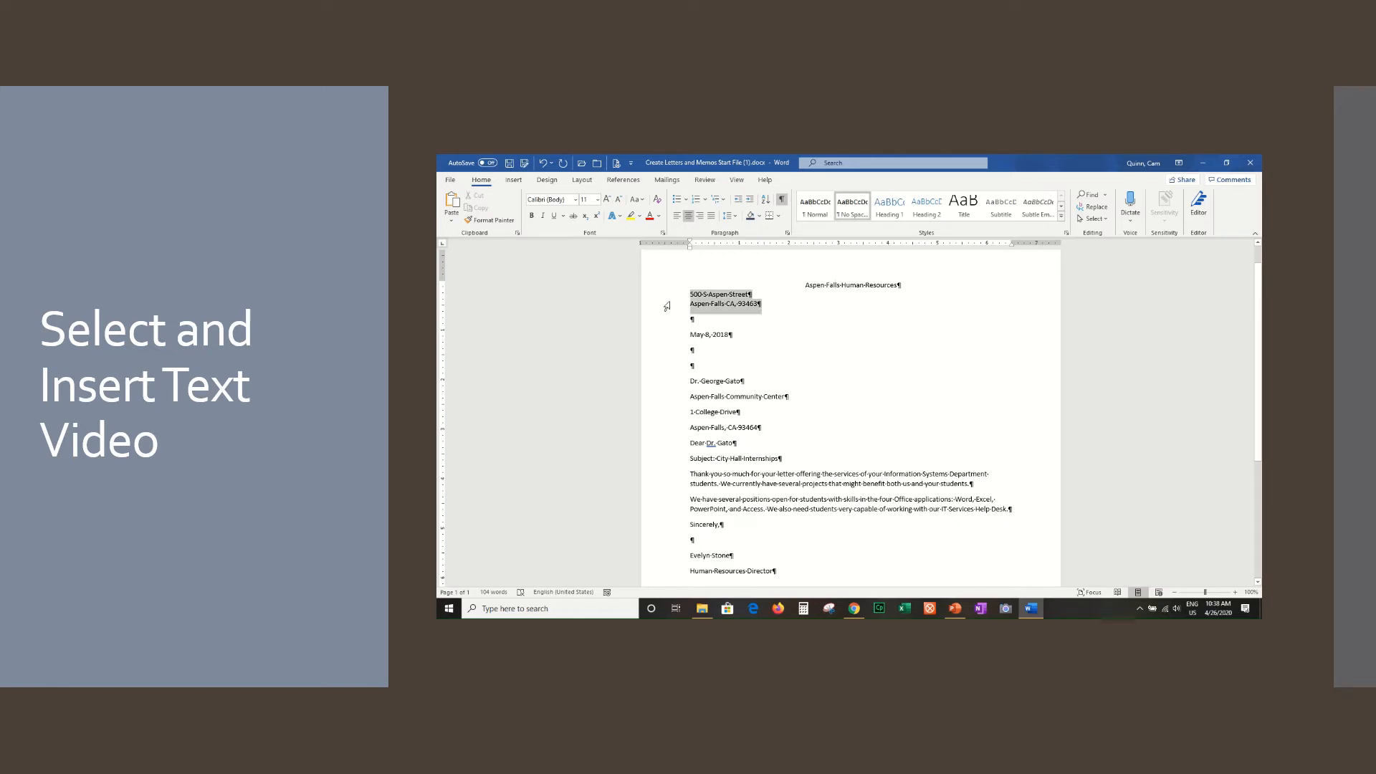
{"action": "left_click", "coordinate": [689, 215]}
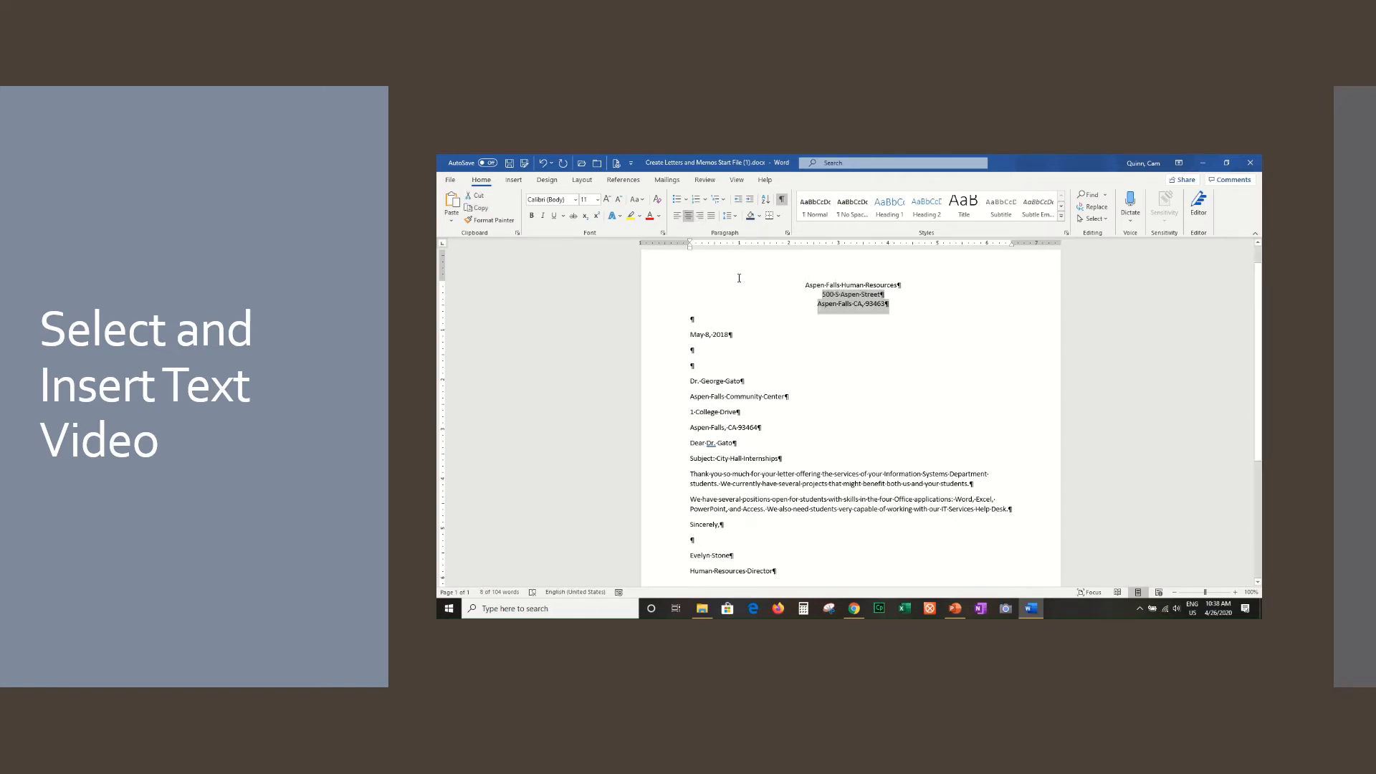
{"action": "left_click", "coordinate": [764, 304]}
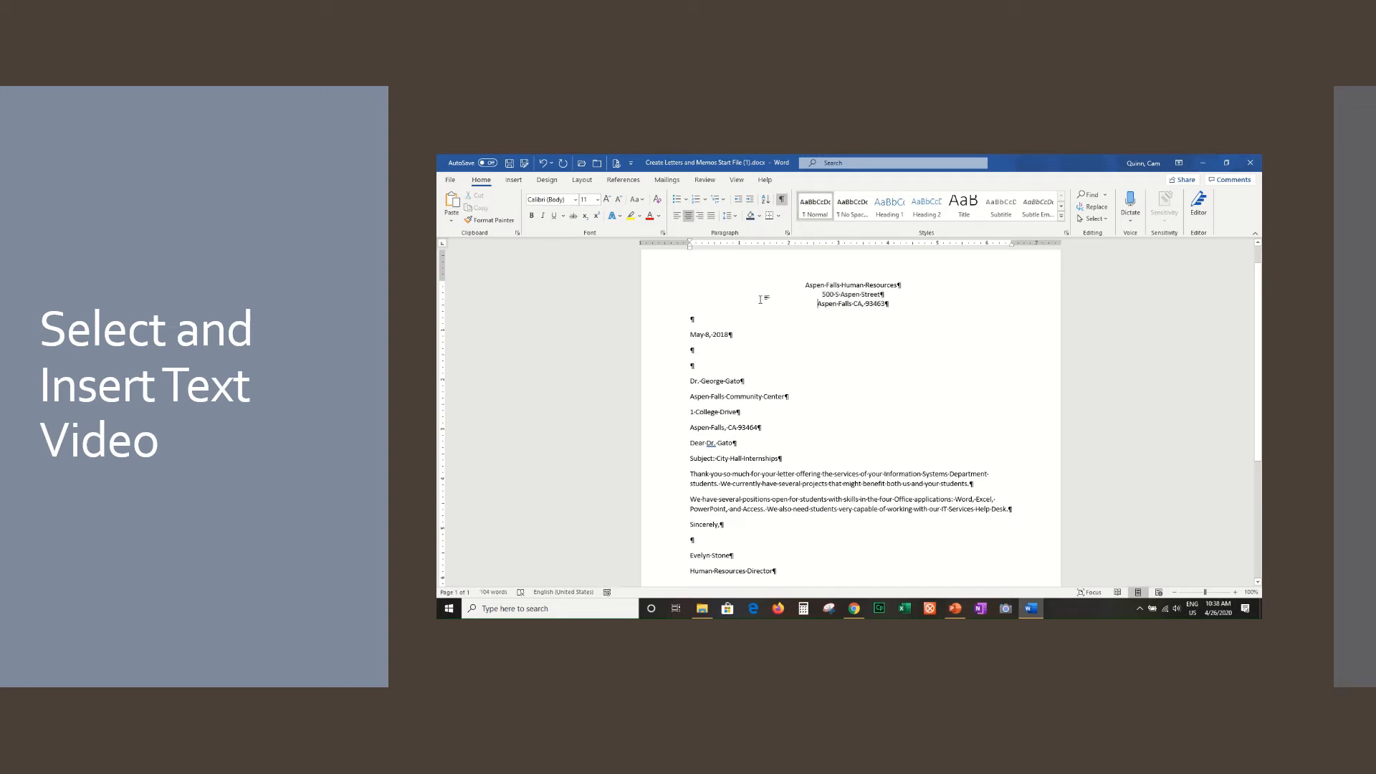
{"action": "left_click", "coordinate": [716, 334]}
Practise selecting the word "very", the whole second body paragraph, and that paragraph's first sentence
{"action": "left_click_drag", "start_coordinate": [840, 510], "coordinate": [853, 511]}
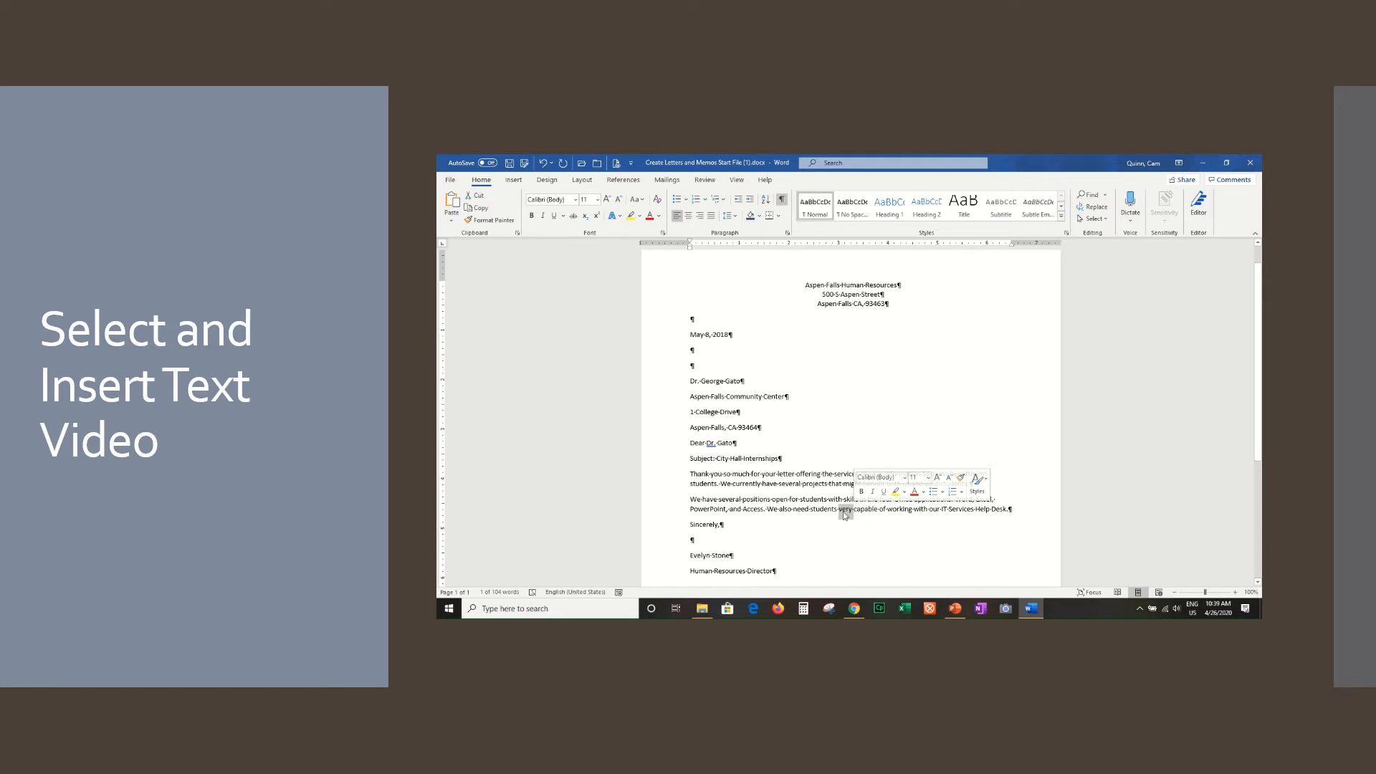
{"action": "left_click", "coordinate": [846, 512]}
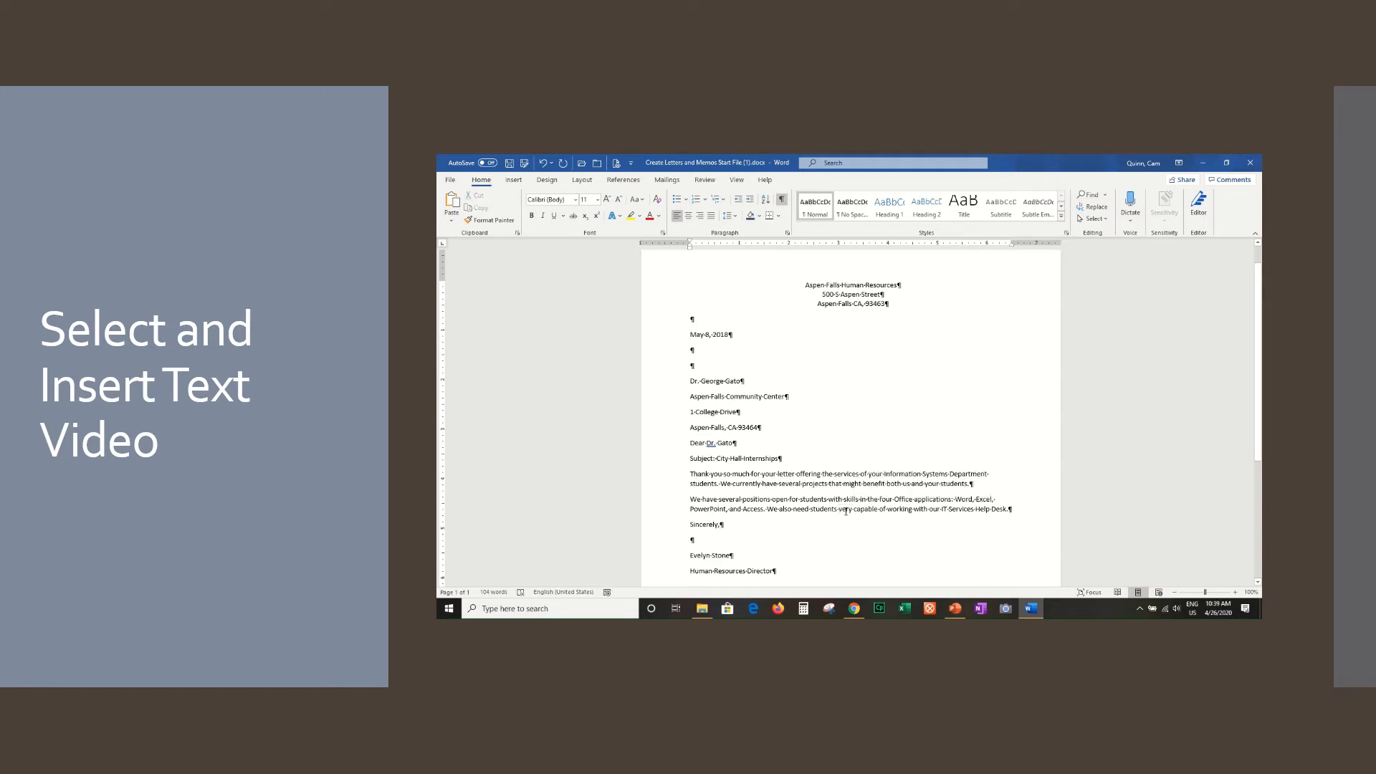
{"action": "double_click", "coordinate": [847, 509]}
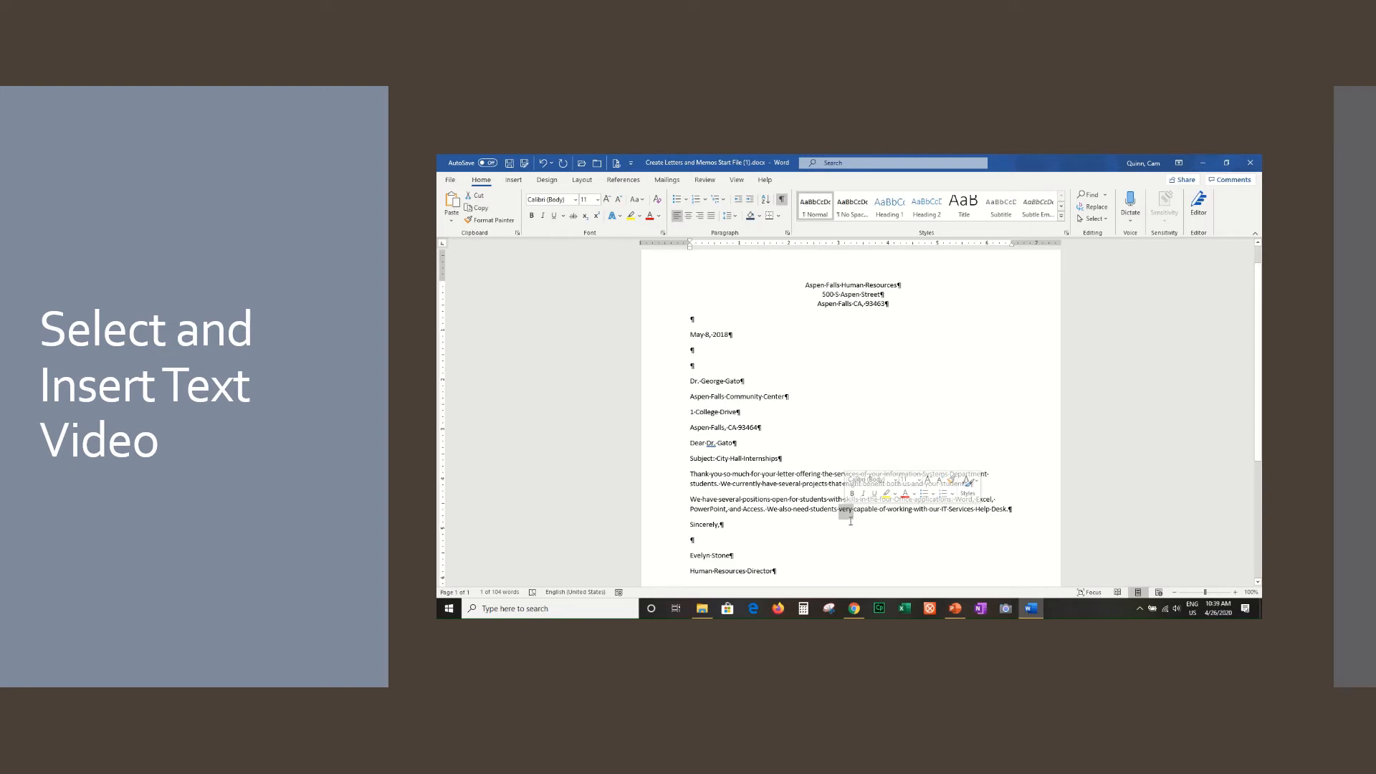
{"action": "triple_click", "coordinate": [810, 501]}
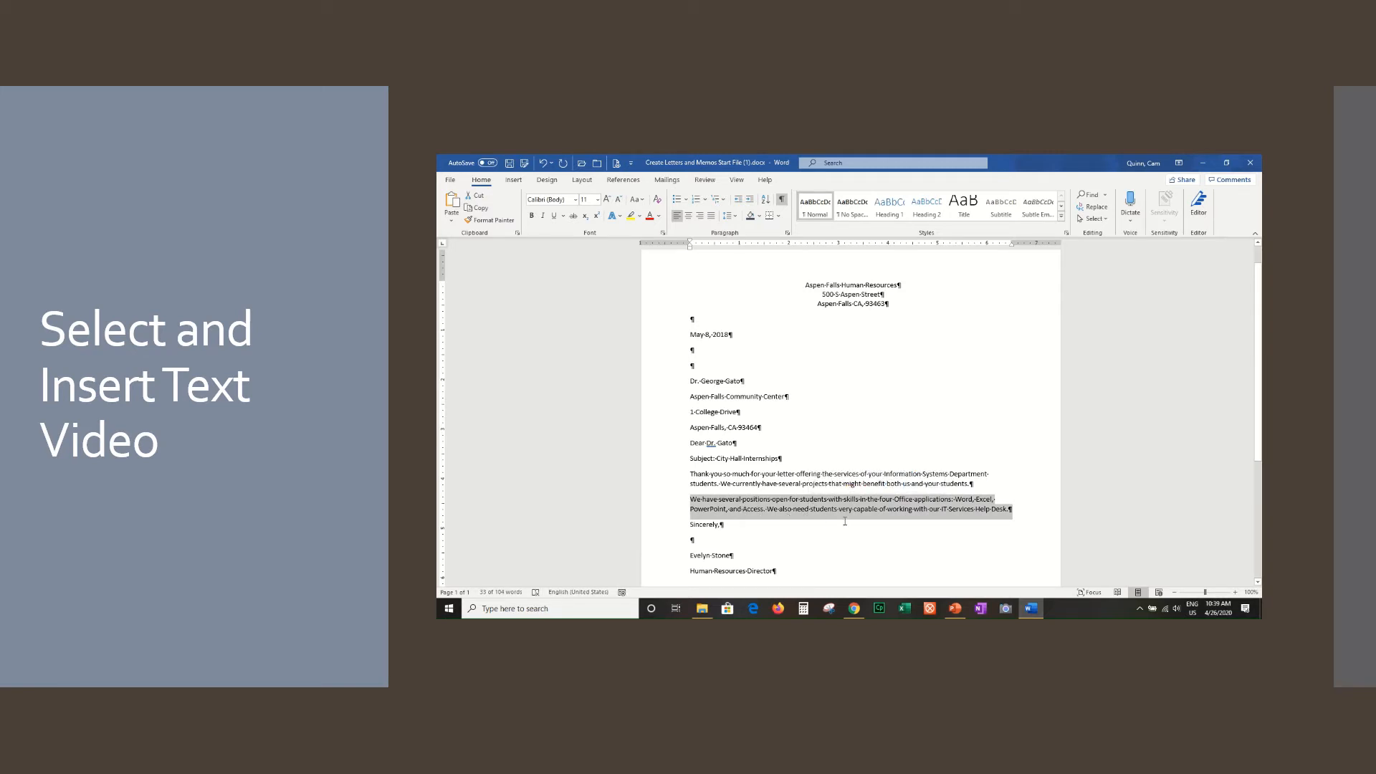
{"action": "left_click", "coordinate": [739, 499]}
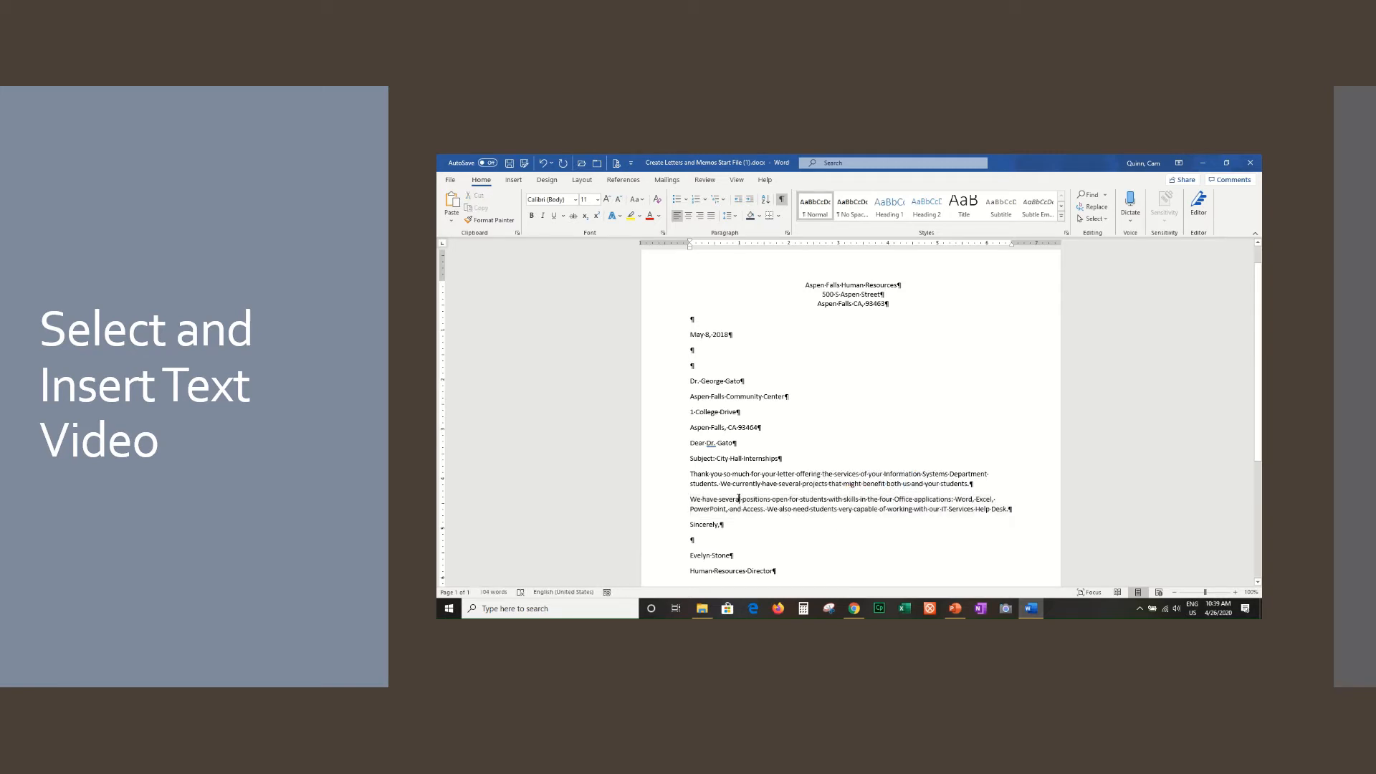
{"action": "left_click", "coordinate": [739, 499], "text": "ctrl"}
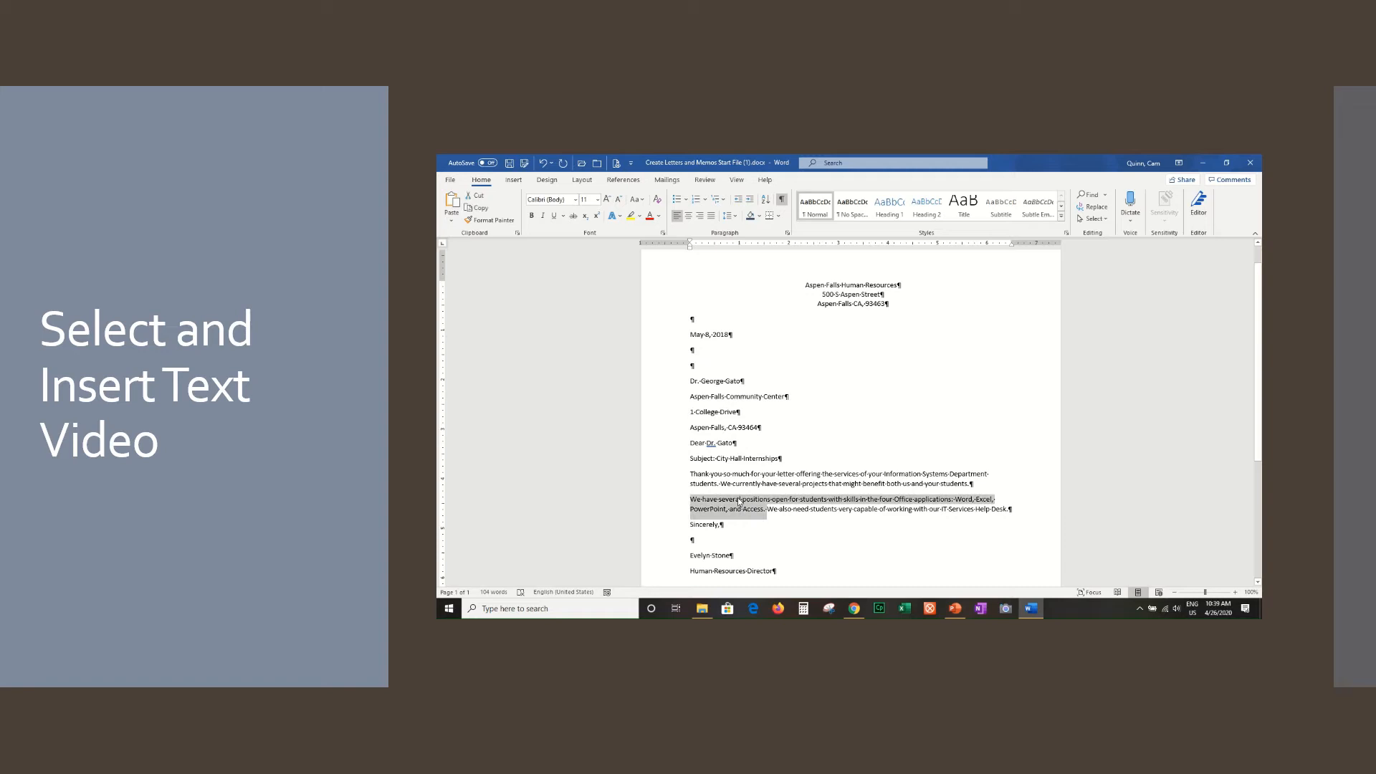
Practise selecting both body paragraphs together with the "Sincerely," line, and clear the selection
{"action": "left_click", "coordinate": [788, 523]}
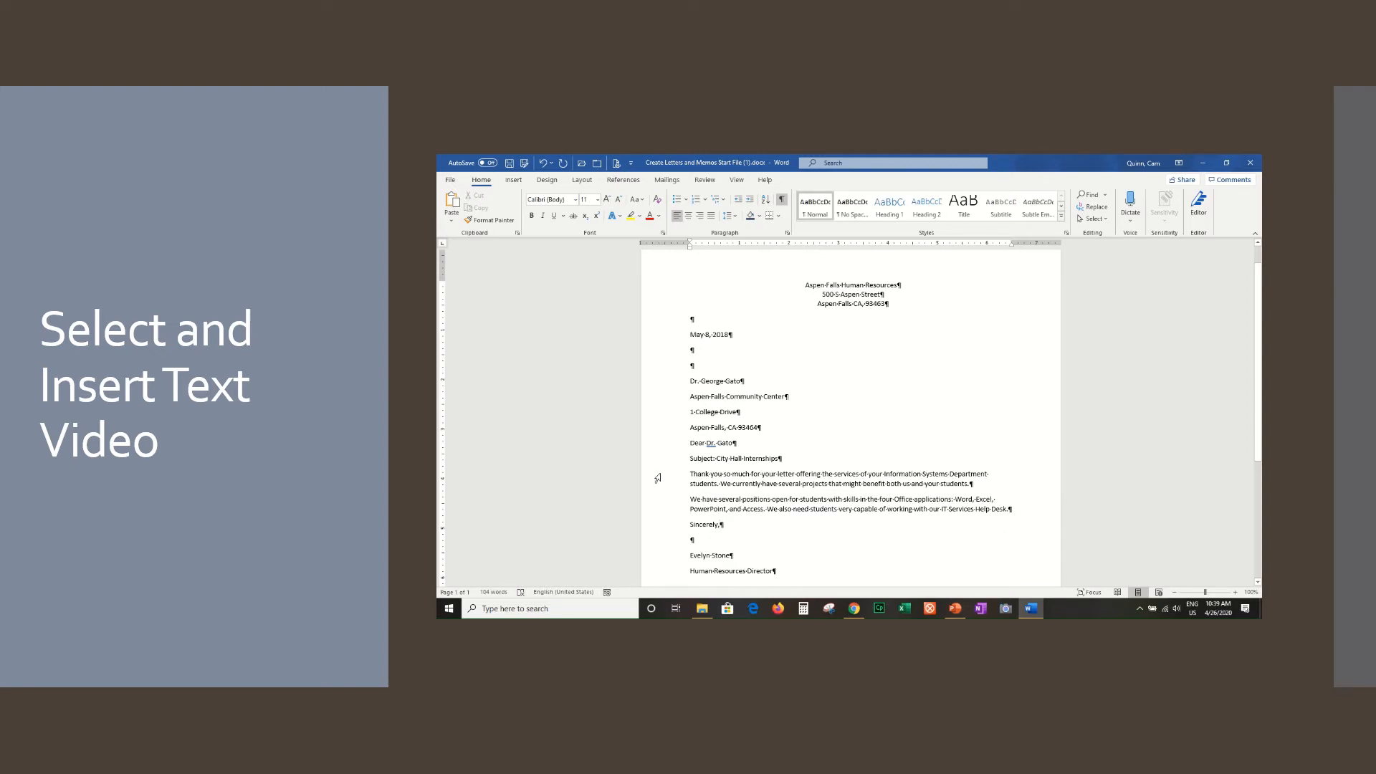
{"action": "left_click_drag", "start_coordinate": [657, 478], "coordinate": [668, 531]}
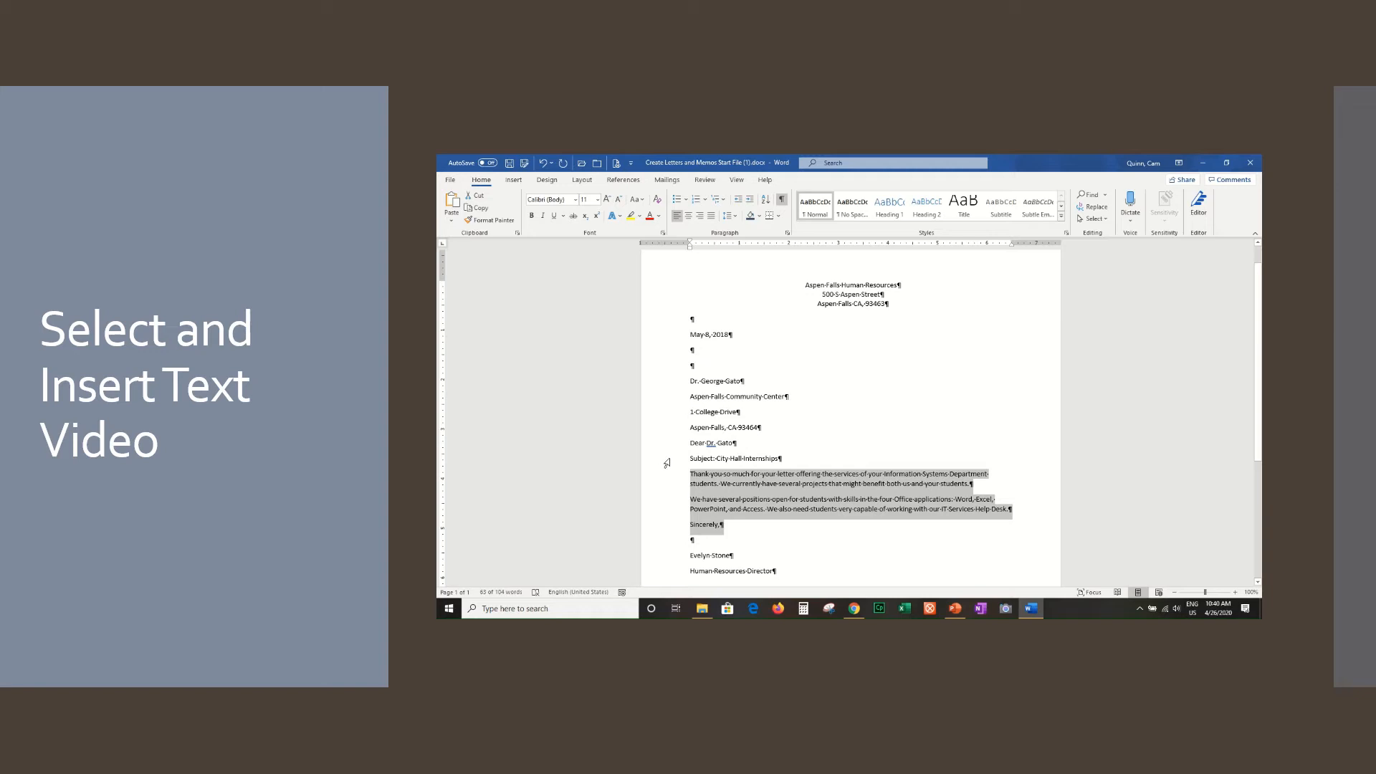
{"action": "left_click", "coordinate": [845, 554]}
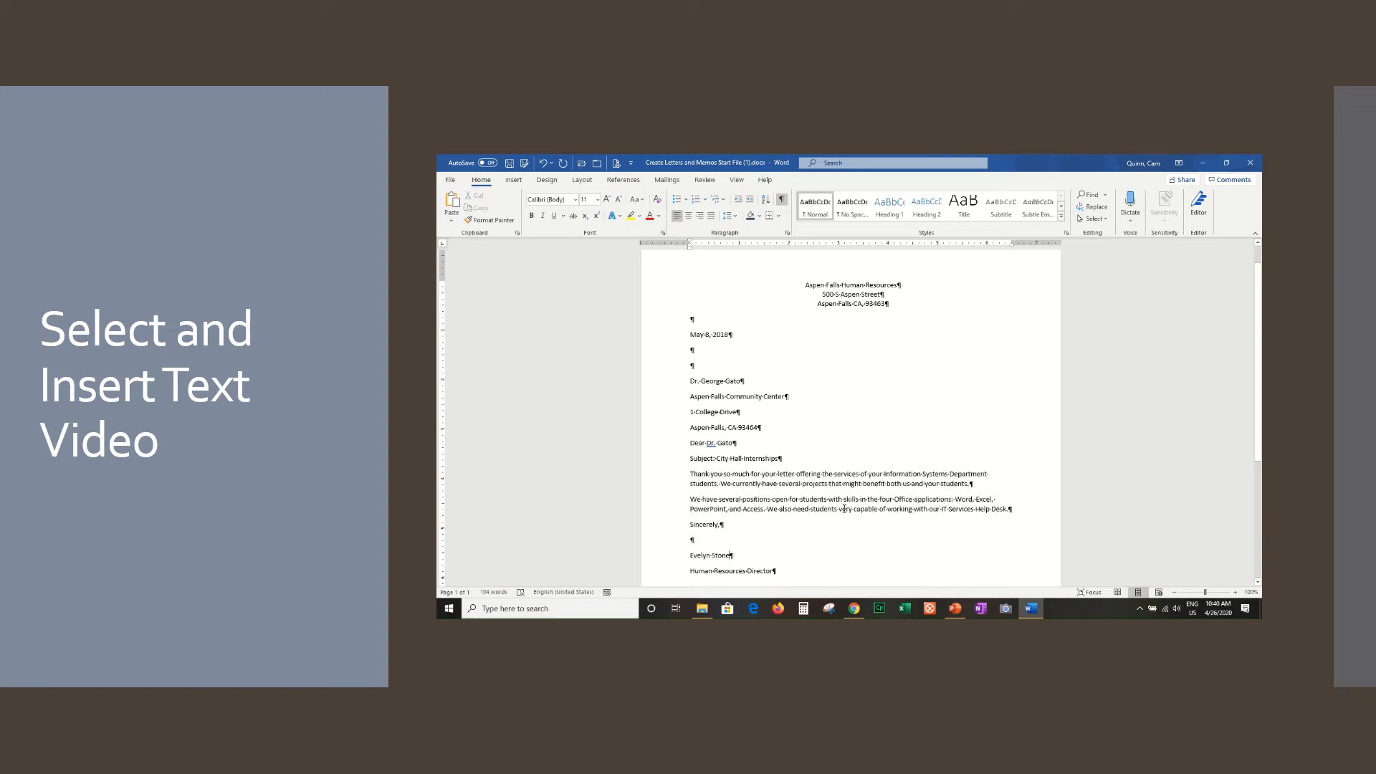
Delete the word "very" from the last sentence of the second body paragraph
{"action": "double_click", "coordinate": [844, 509]}
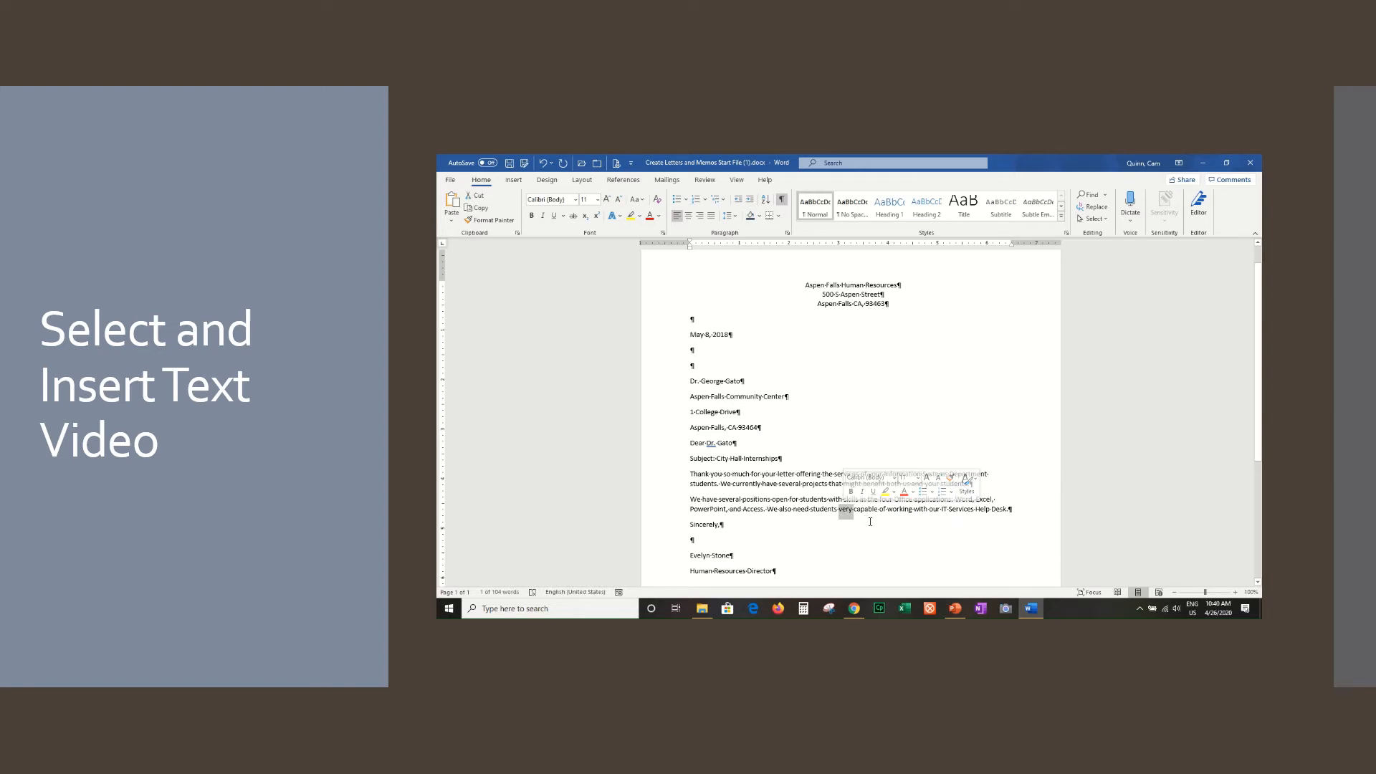
{"action": "key", "text": "Delete"}
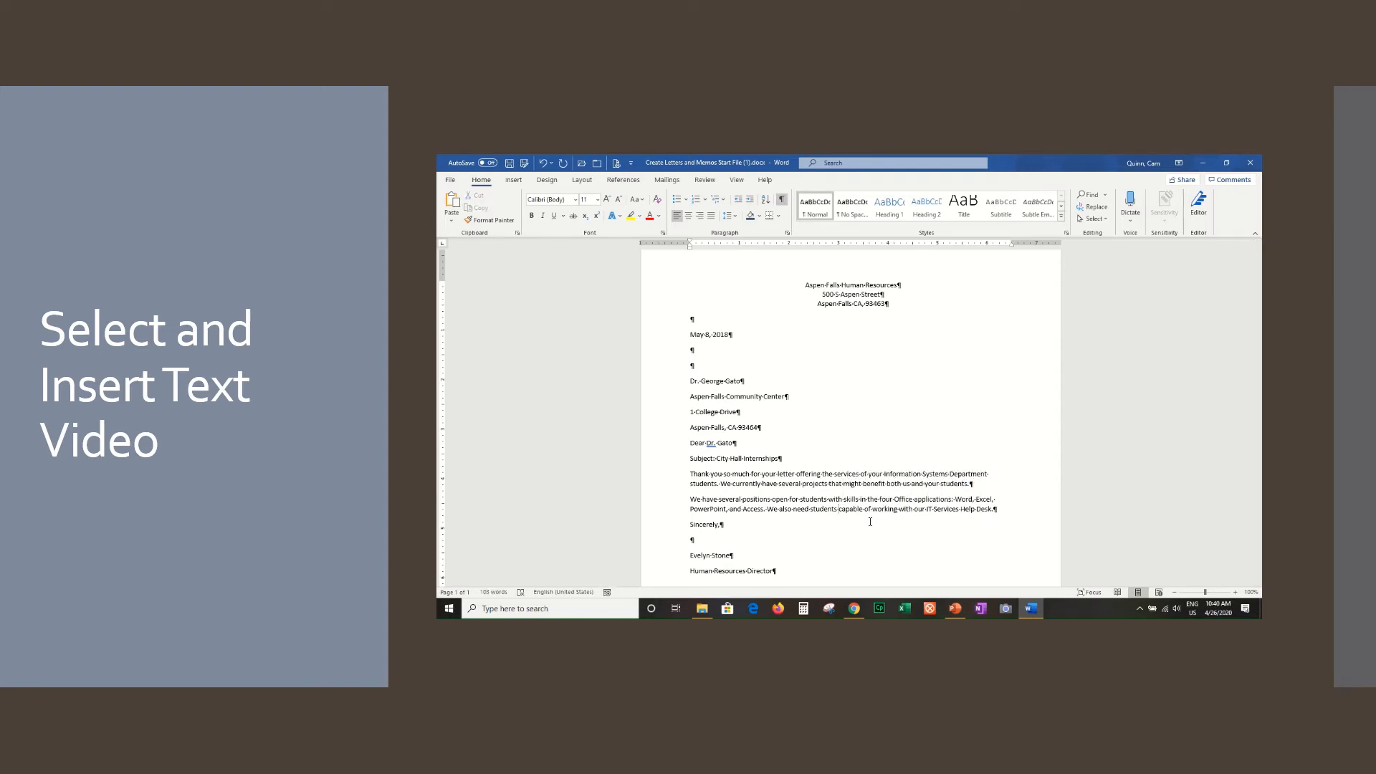
Apply the No Spacing style to the recipient's name and organization lines and to the sender's name and job title lines
{"action": "double_click", "coordinate": [705, 381]}
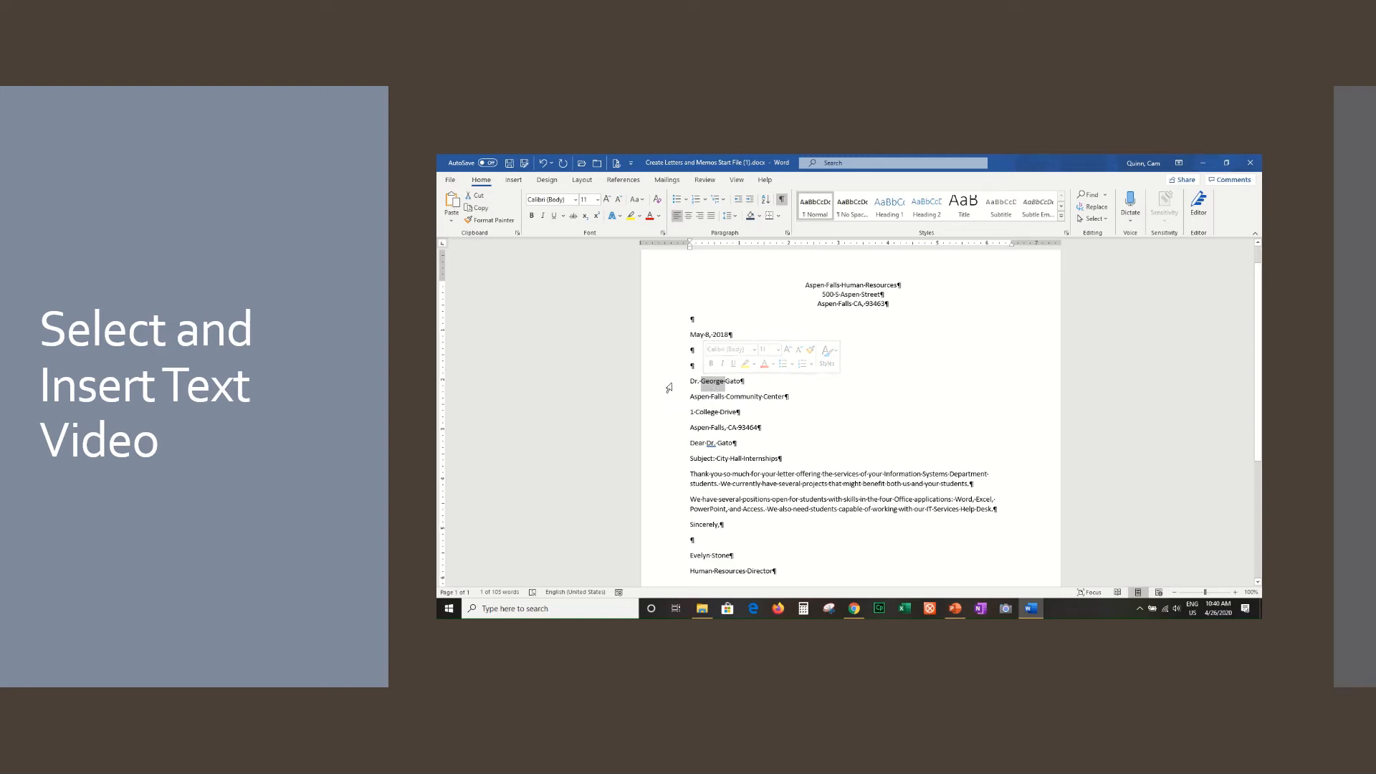
{"action": "left_click_drag", "start_coordinate": [670, 384], "coordinate": [667, 399]}
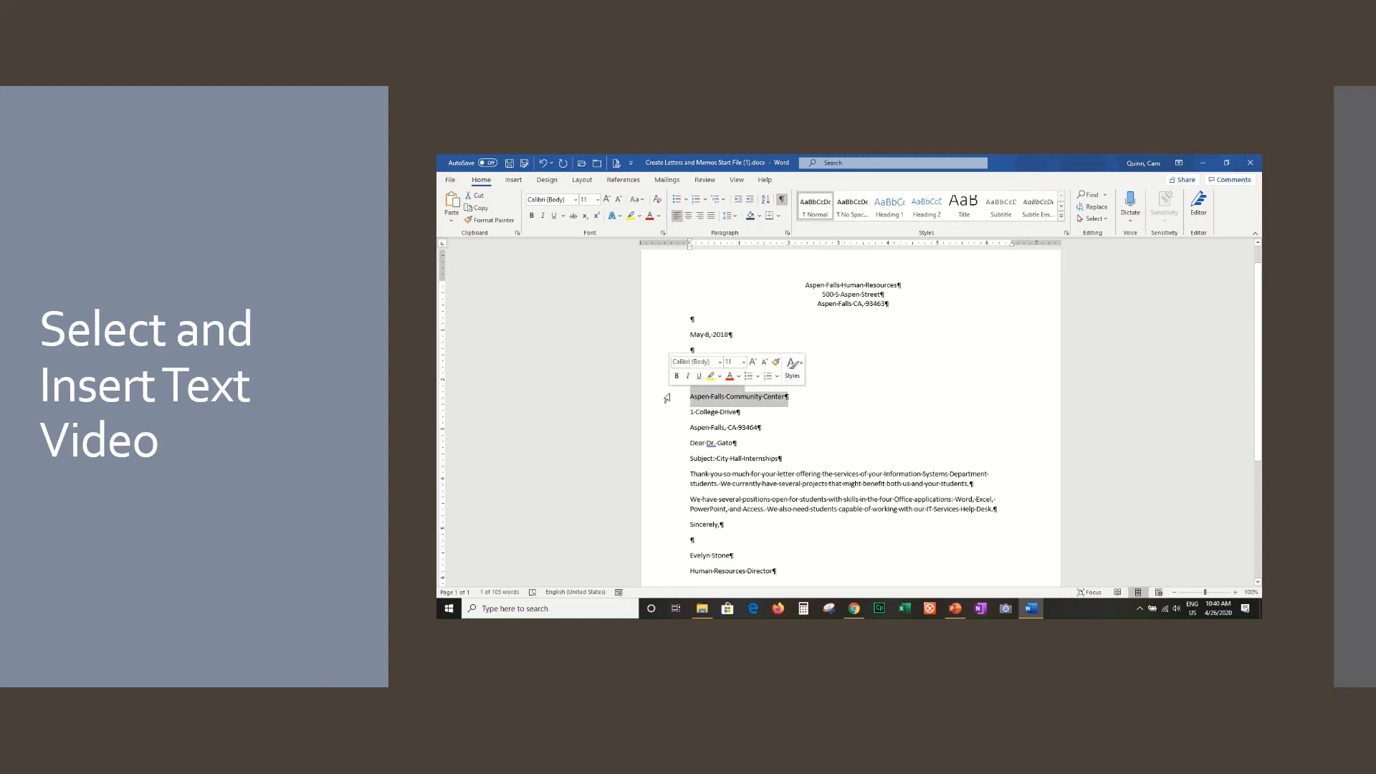
{"action": "left_click", "coordinate": [853, 208]}
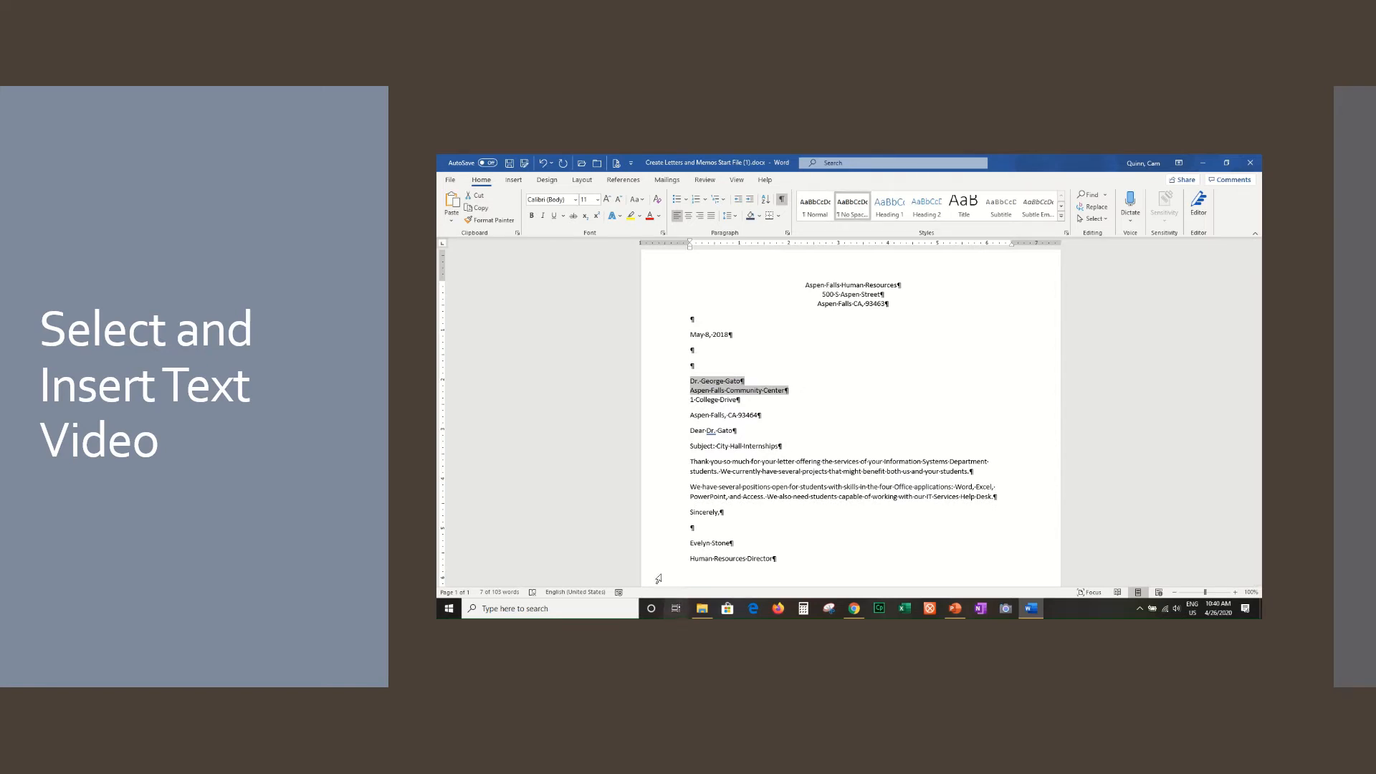
{"action": "left_click_drag", "start_coordinate": [661, 543], "coordinate": [663, 560]}
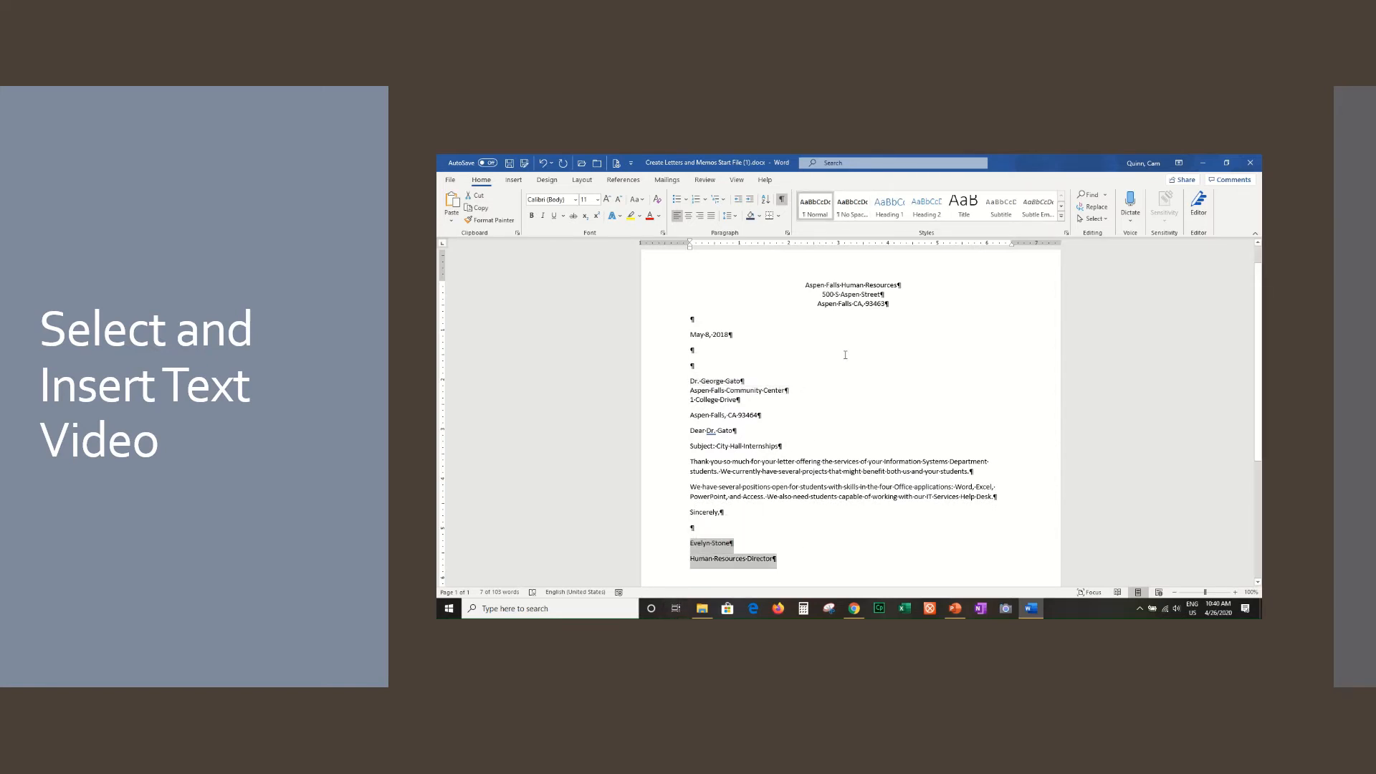
{"action": "left_click", "coordinate": [853, 209]}
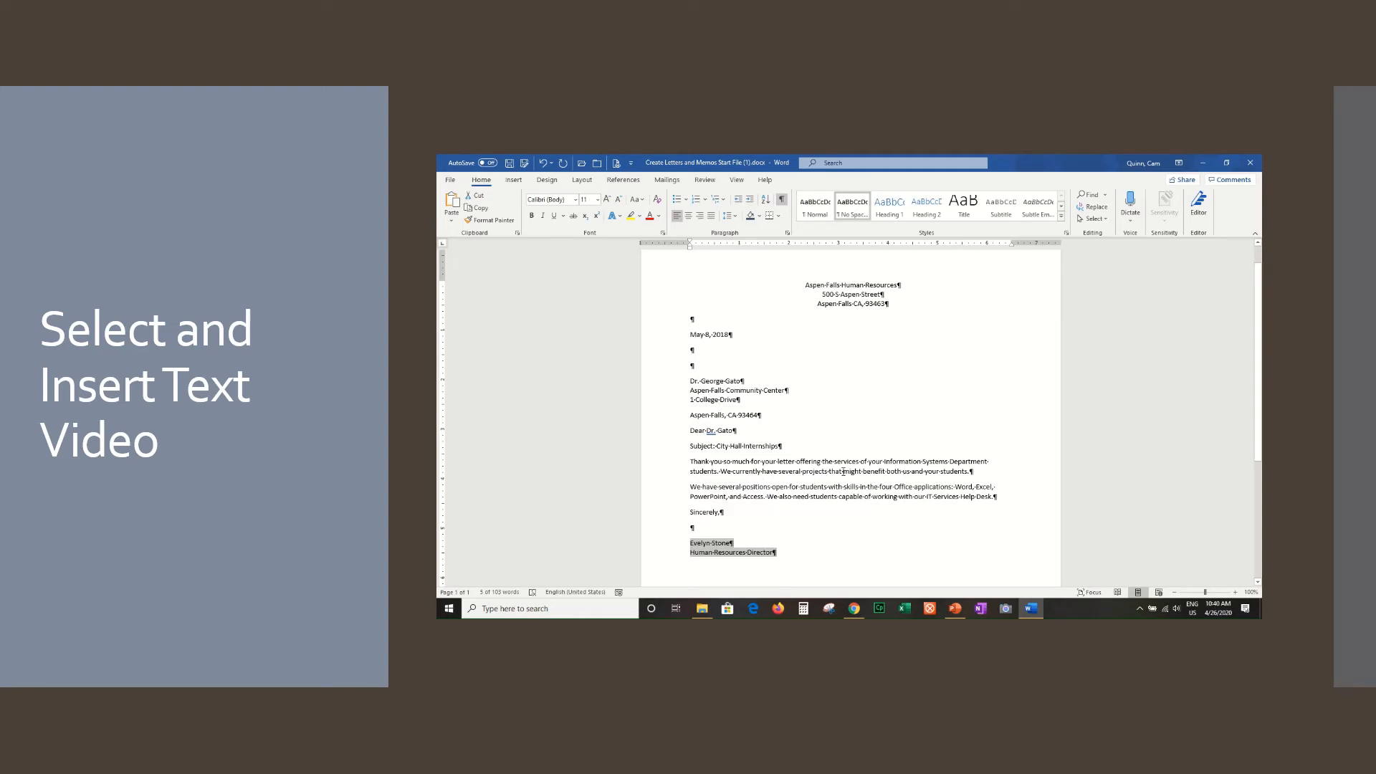
Replace the word "us" with "City Hall" in the last sentence of the first body paragraph
{"action": "double_click", "coordinate": [907, 471]}
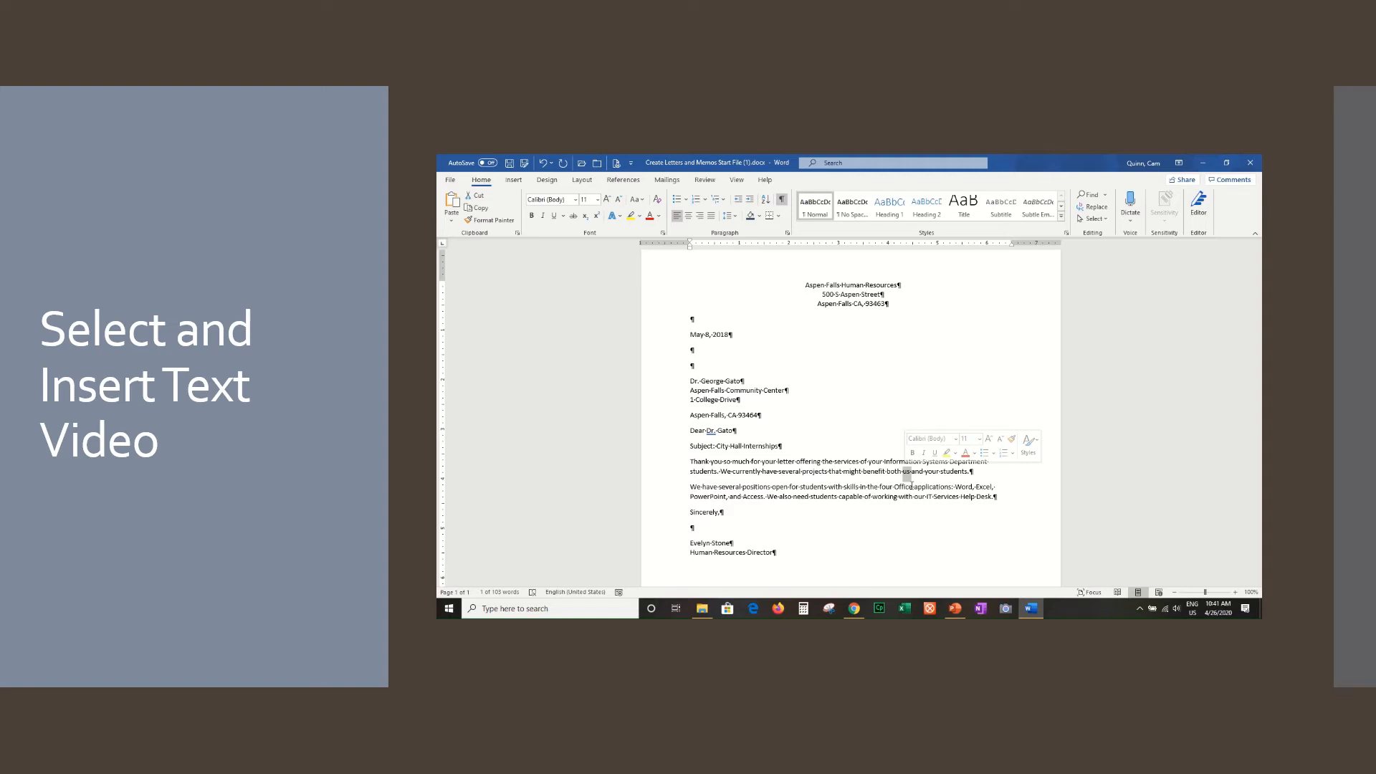
{"action": "type", "text": "City"}
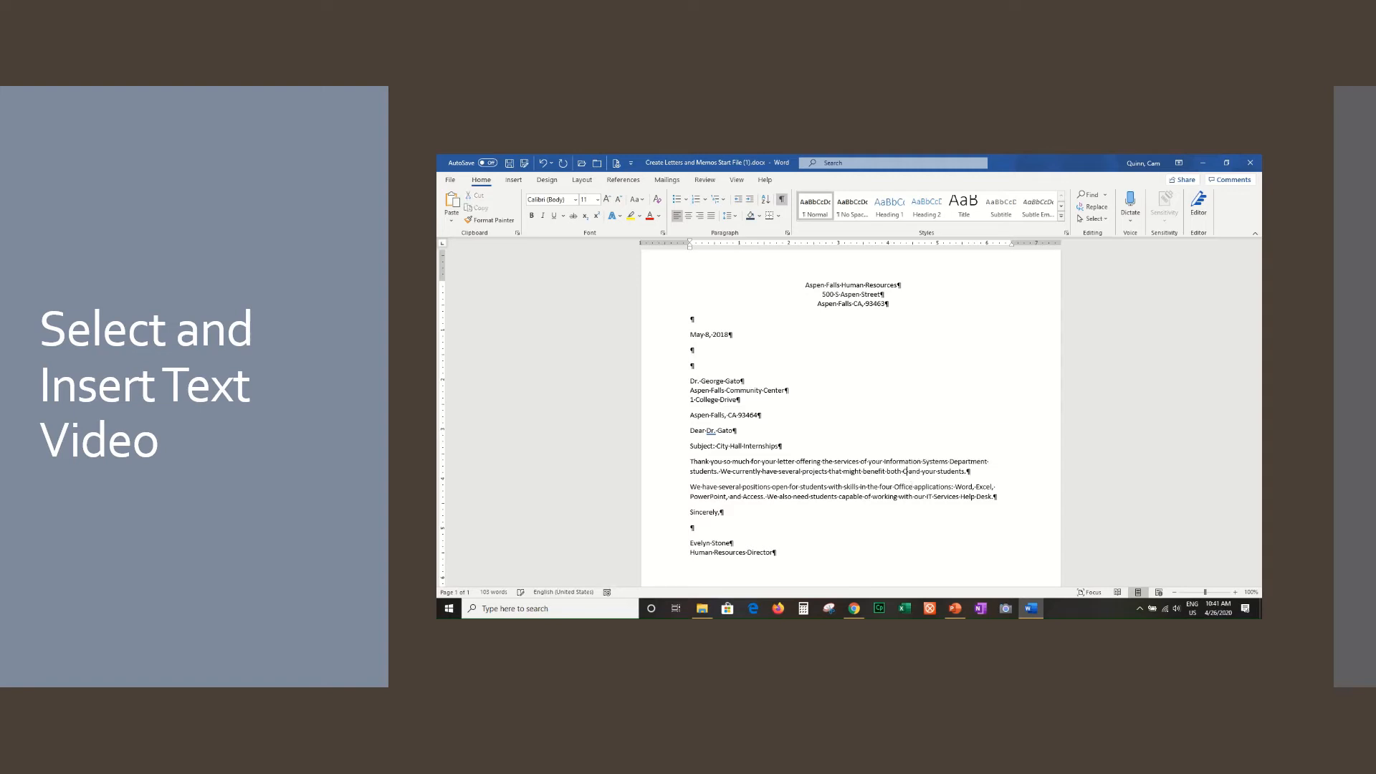
{"action": "type", "text": " Hall"}
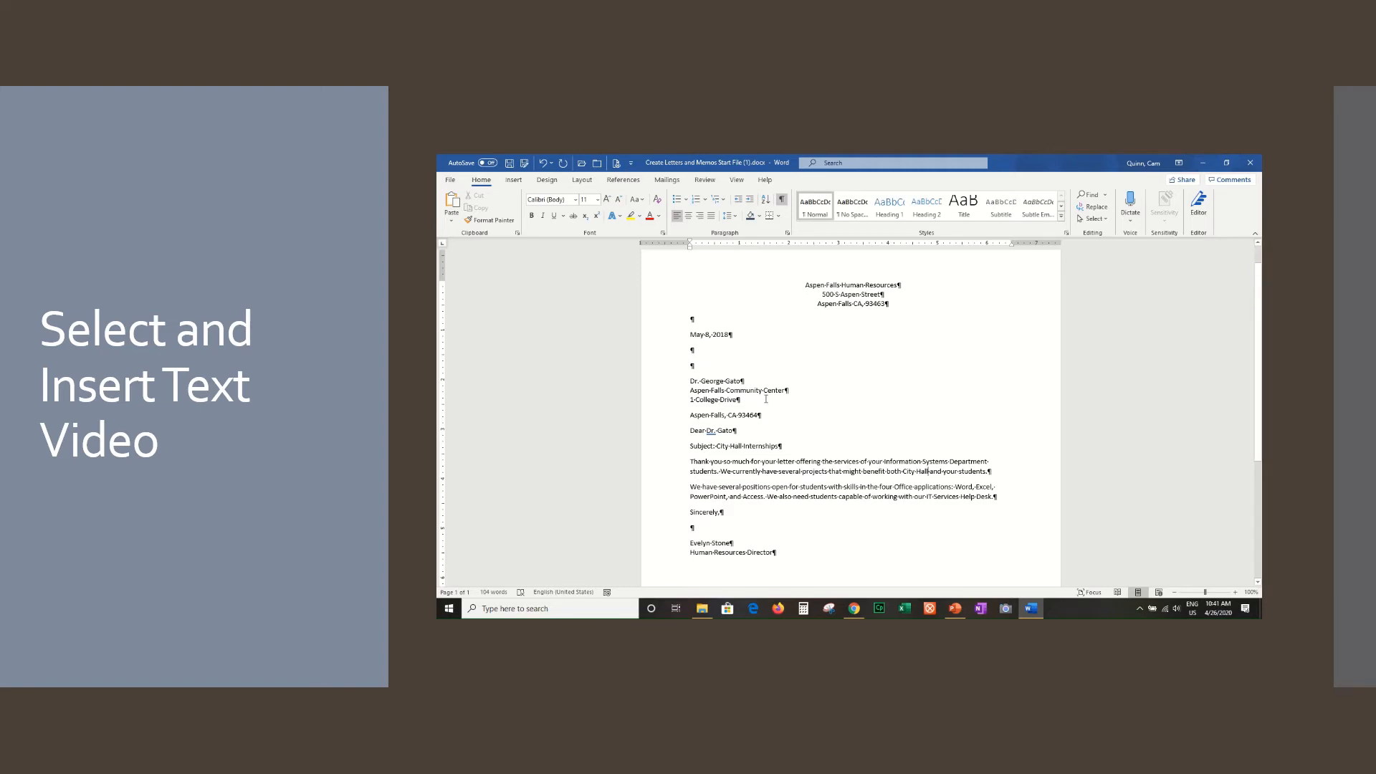
Overwrite the entire letter with "dfg", practise undoing and redoing the replacement, and restore the original letter text
{"action": "key", "text": "ctrl+a"}
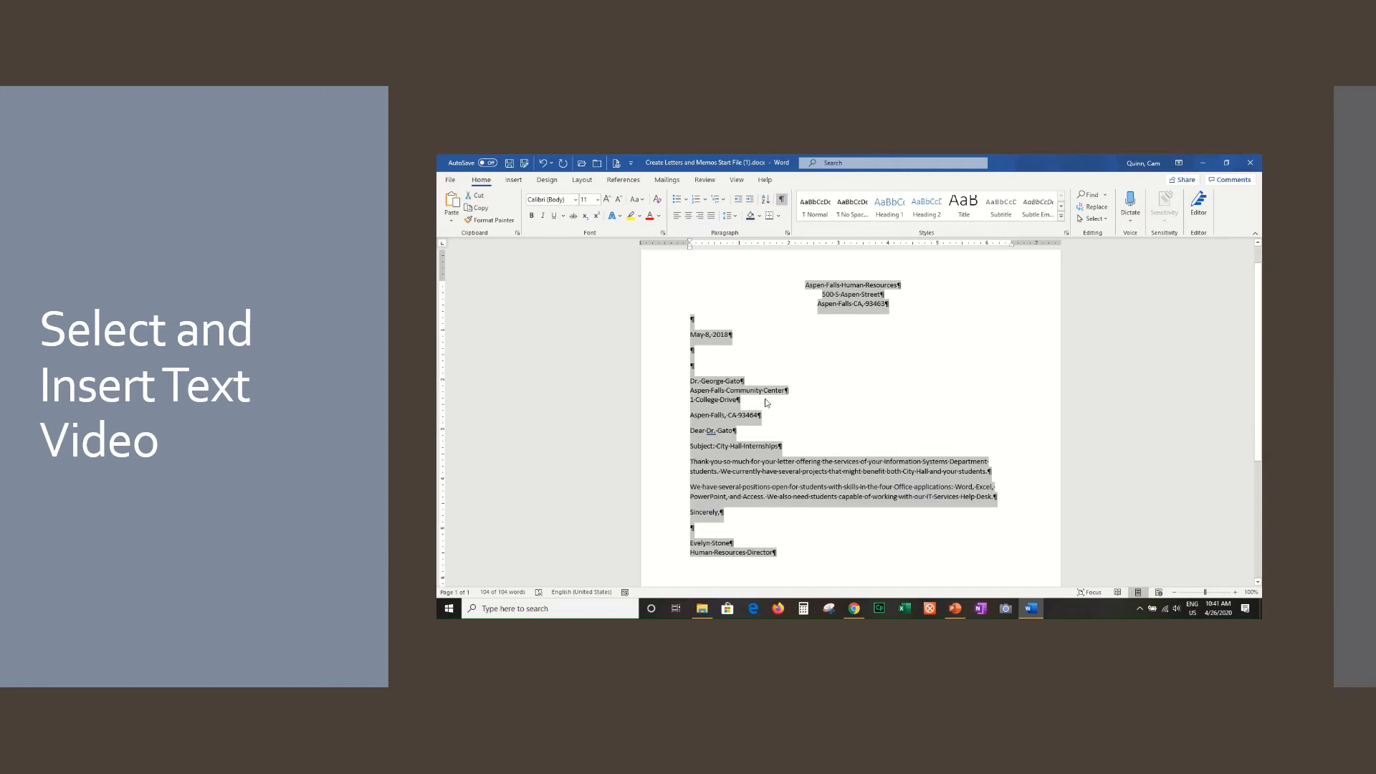
{"action": "type", "text": "dfg"}
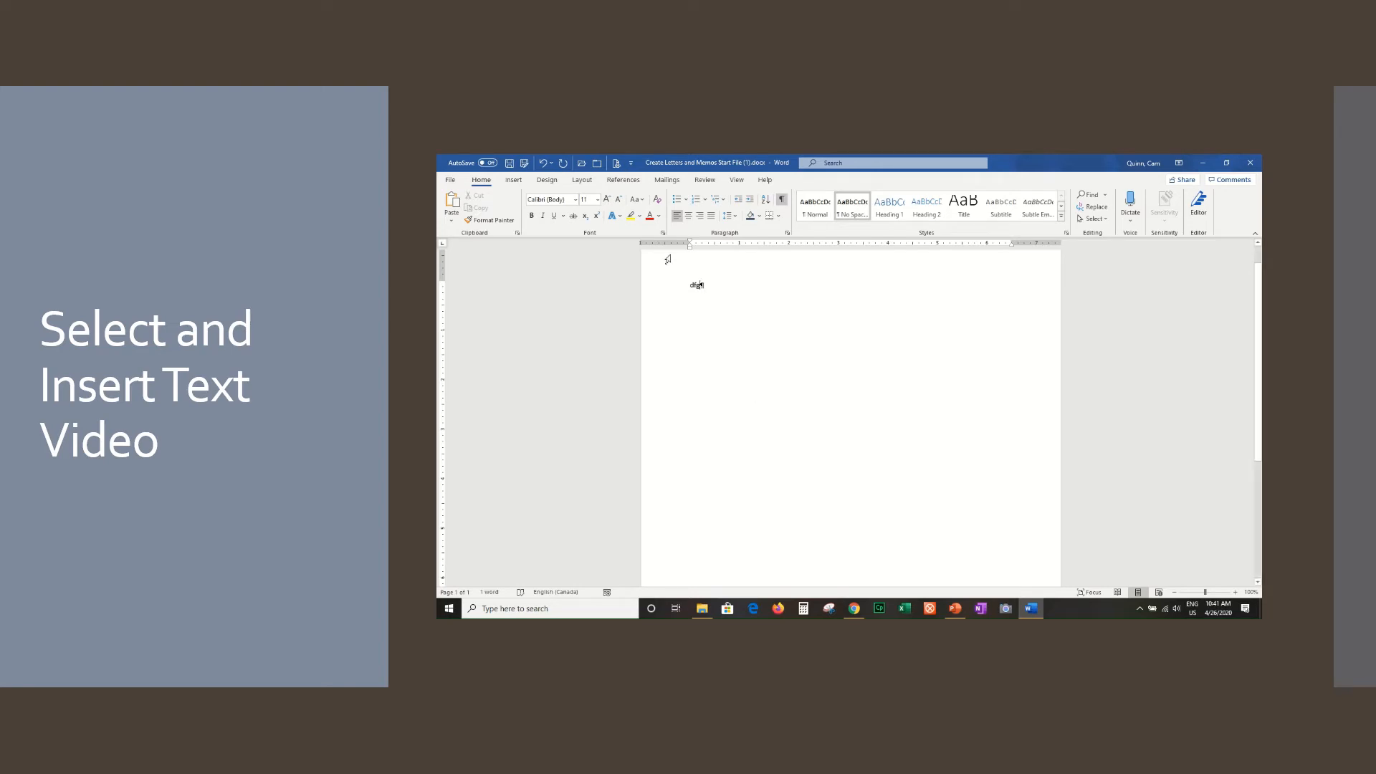
{"action": "left_click", "coordinate": [543, 164]}
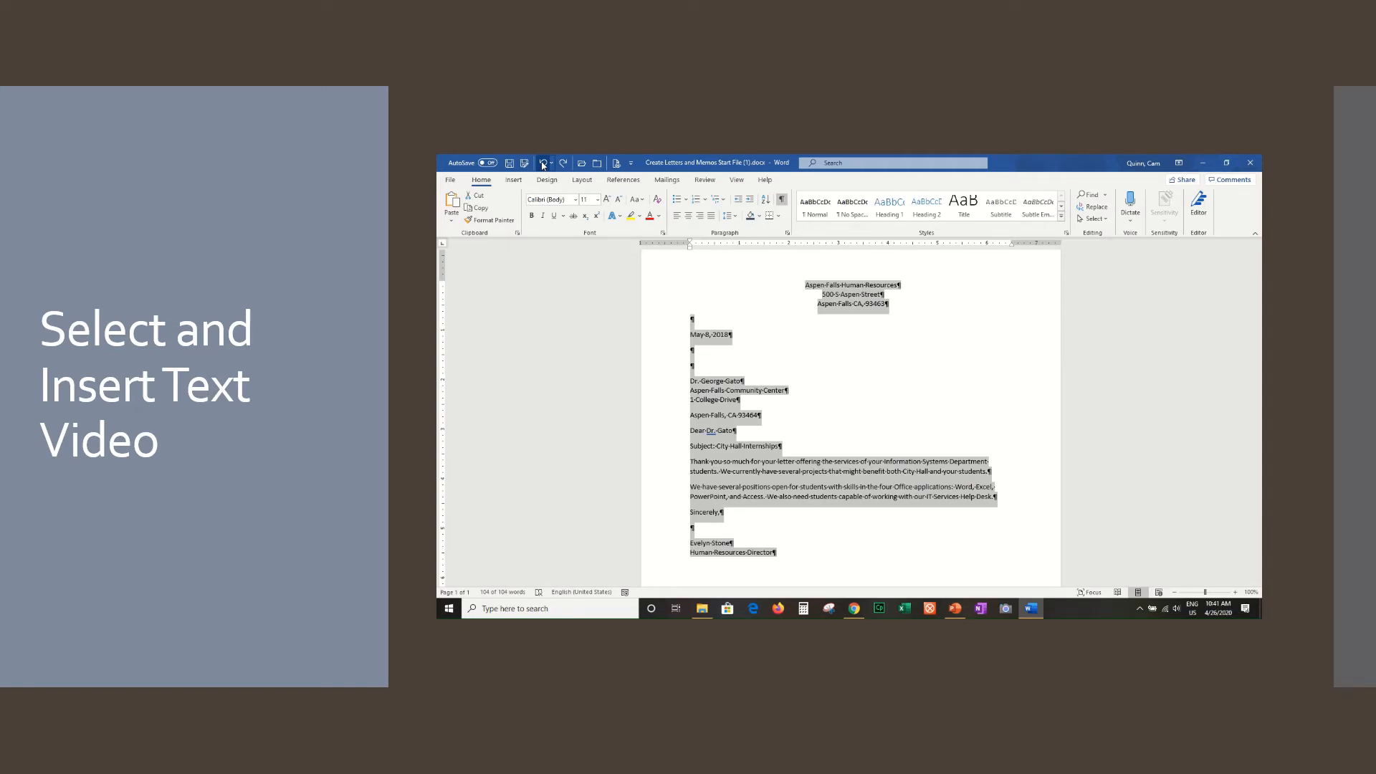
{"action": "left_click", "coordinate": [565, 164]}
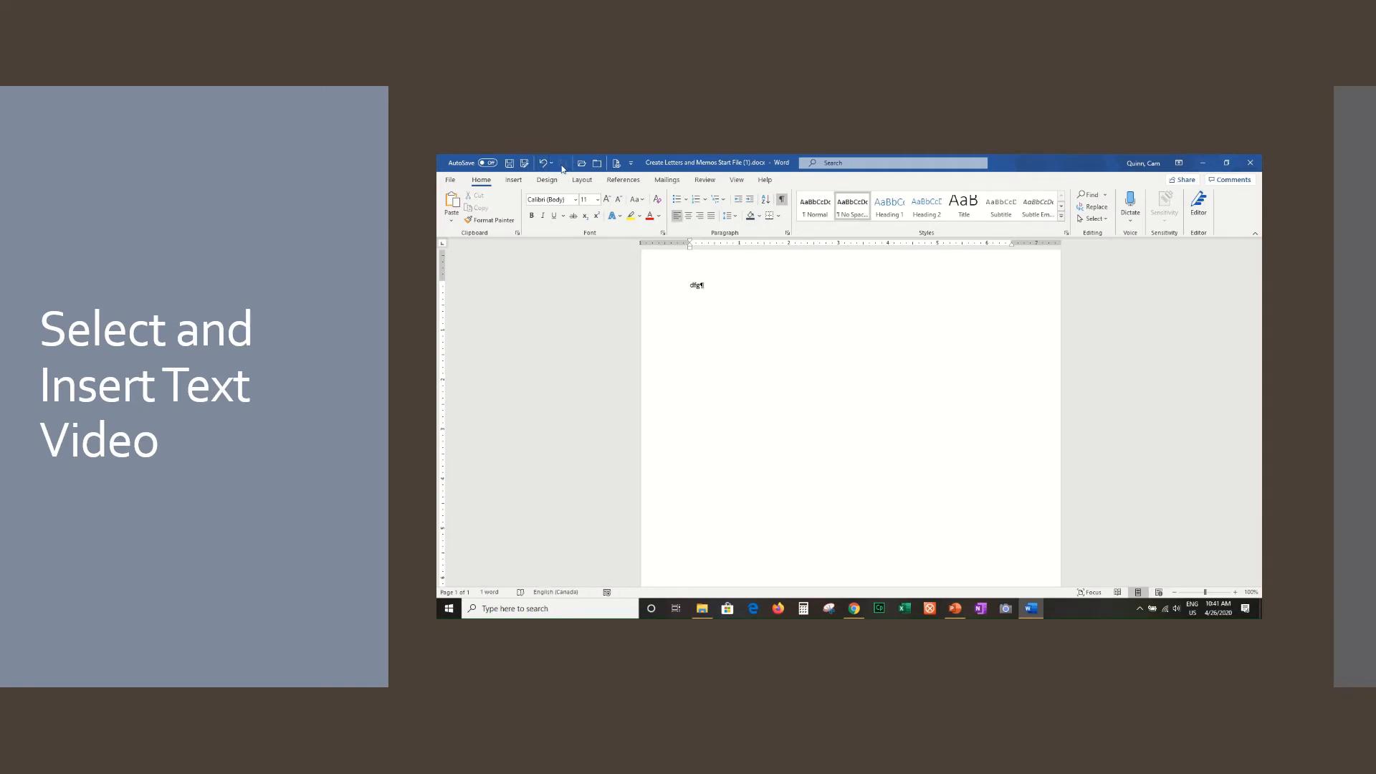
{"action": "key", "text": "ctrl+z"}
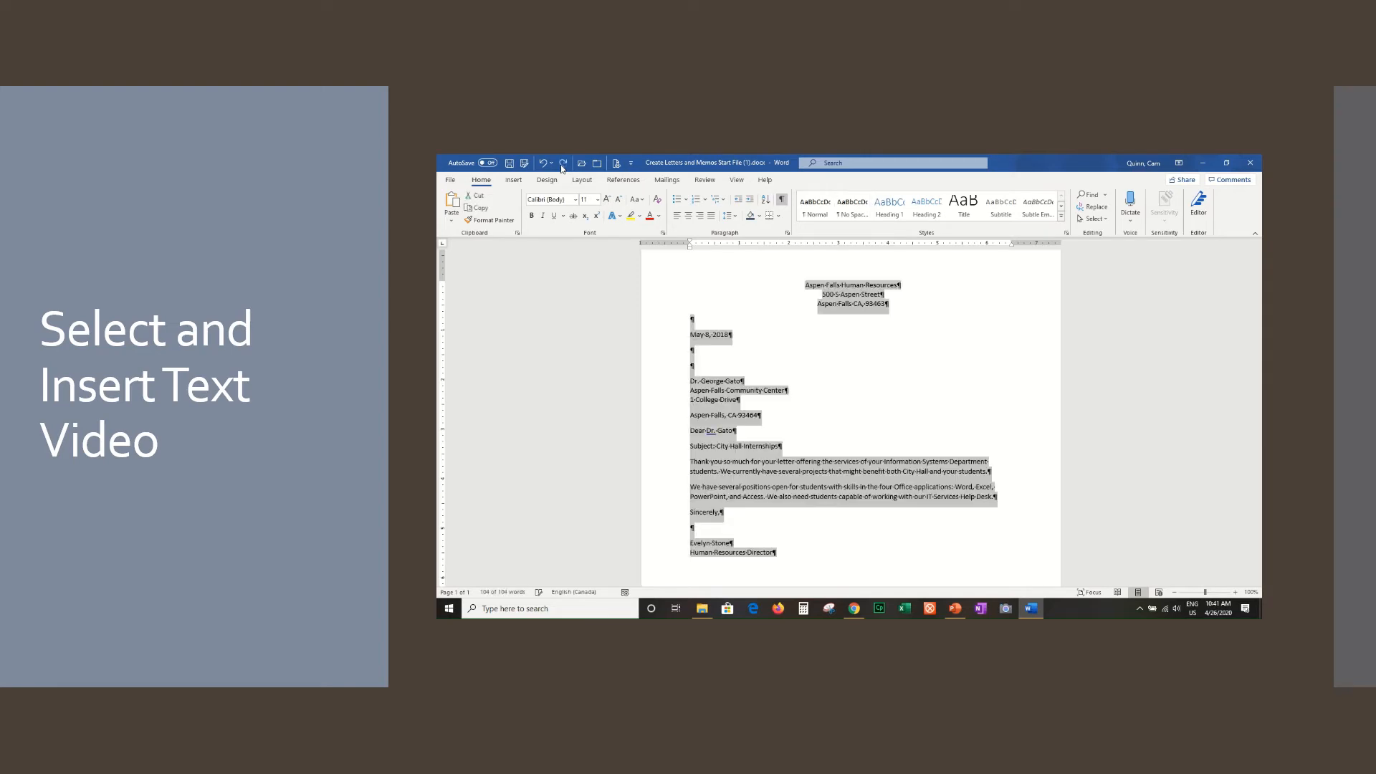
{"action": "left_click", "coordinate": [771, 356]}
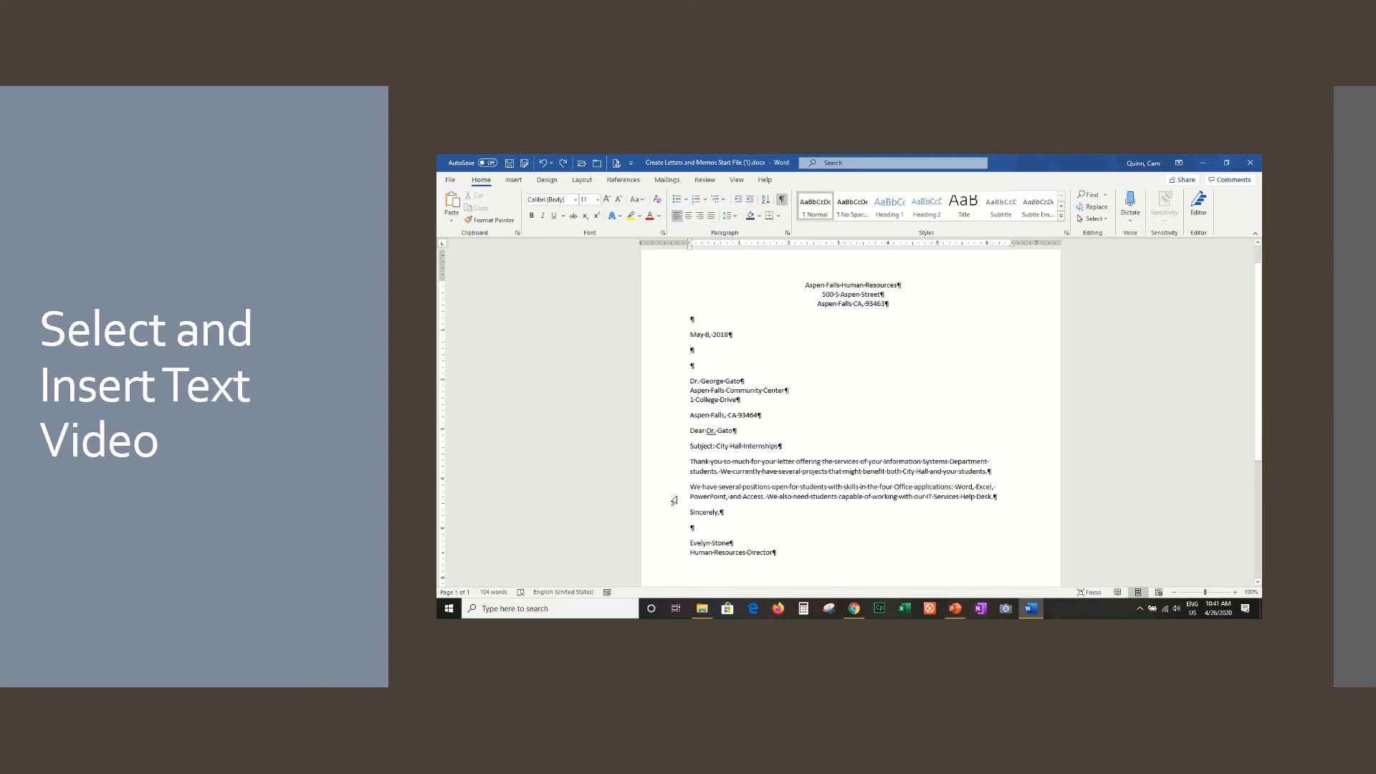
Insert an empty paragraph after the second body paragraph
{"action": "left_click", "coordinate": [998, 497]}
{"action": "key", "text": "Return"}
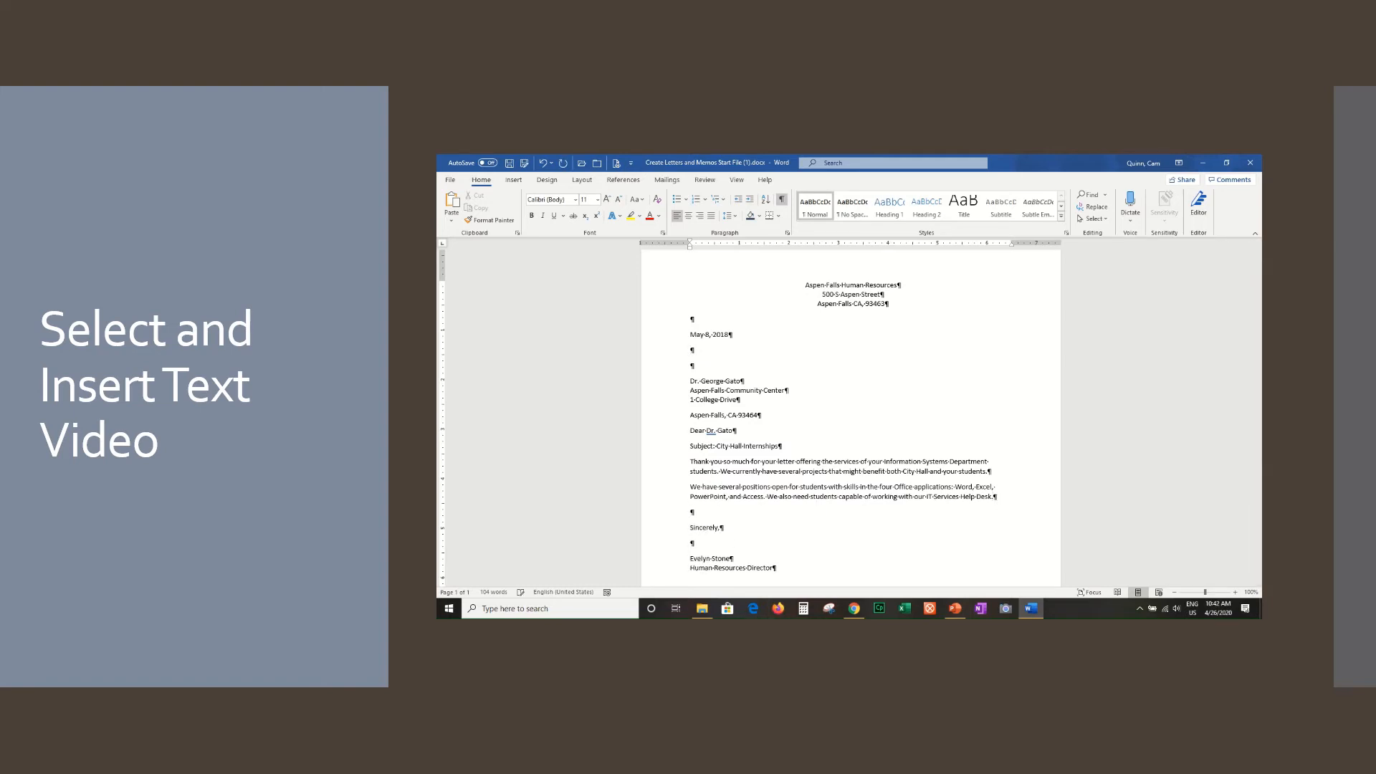
Enter a line of random filler text in the new paragraph above "Sincerely," and undo all of that typing
{"action": "type", "text": "Asdf asdfk jlasdfkjl ;asdfk jl;asdfk jl;adfjksdf adsfkasd;f asd;kj"}
{"action": "type", "text": "l"}
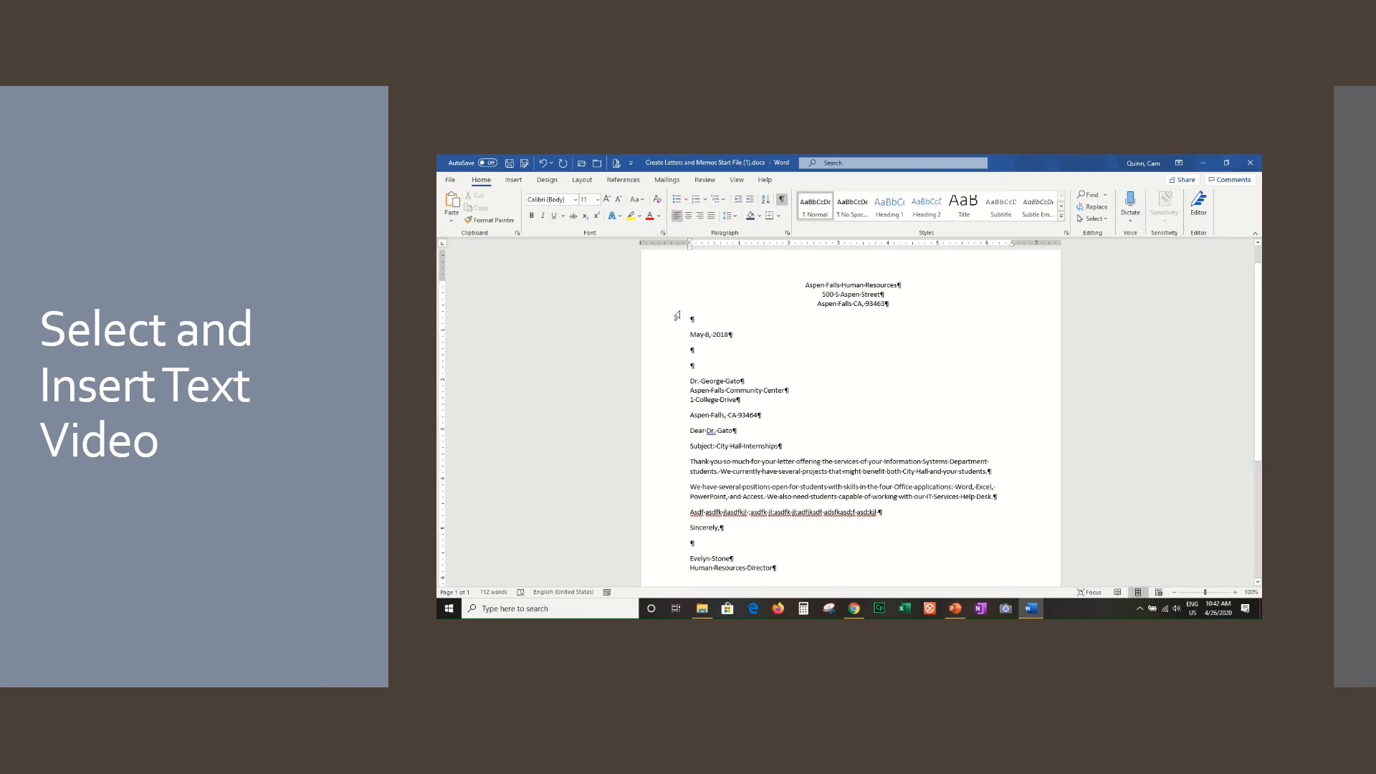
{"action": "left_click", "coordinate": [543, 165]}
{"action": "left_click", "coordinate": [543, 165]}
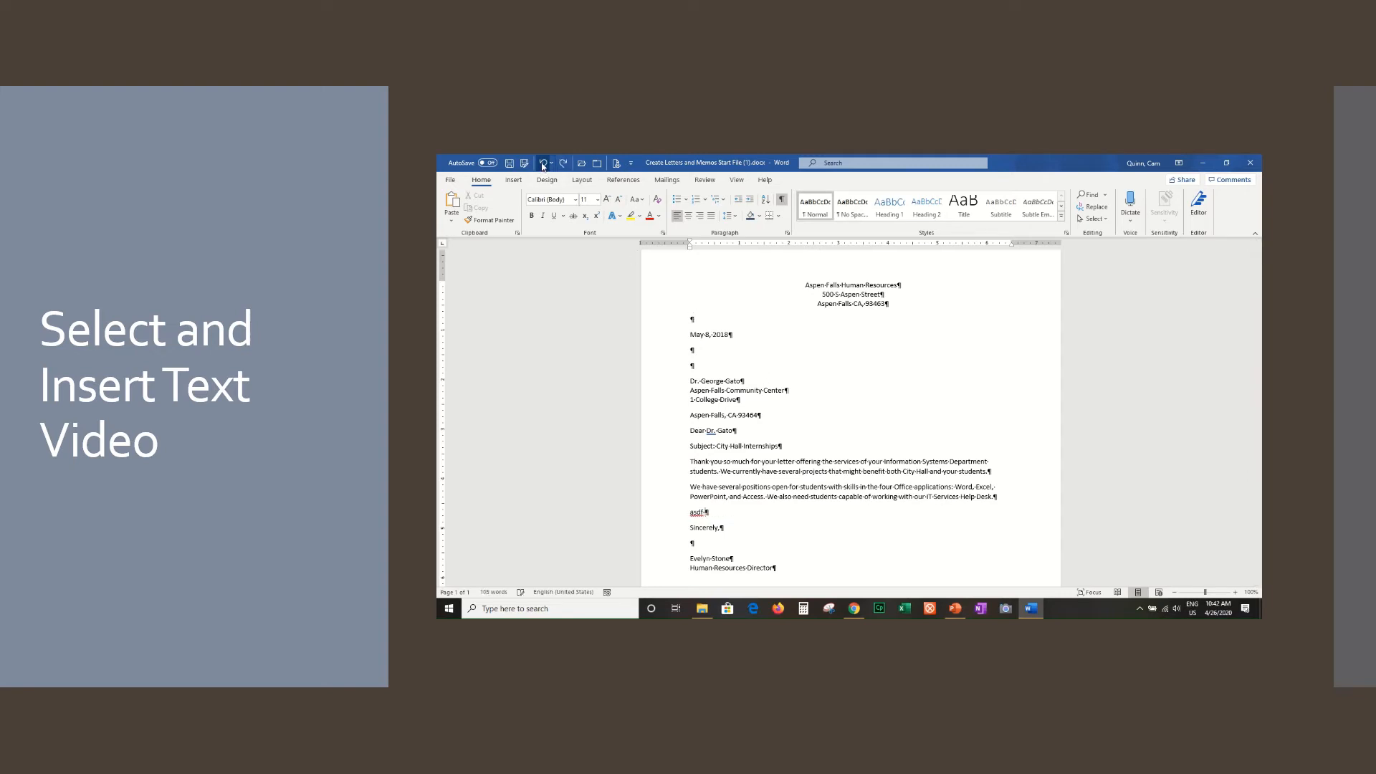
{"action": "left_click", "coordinate": [542, 165]}
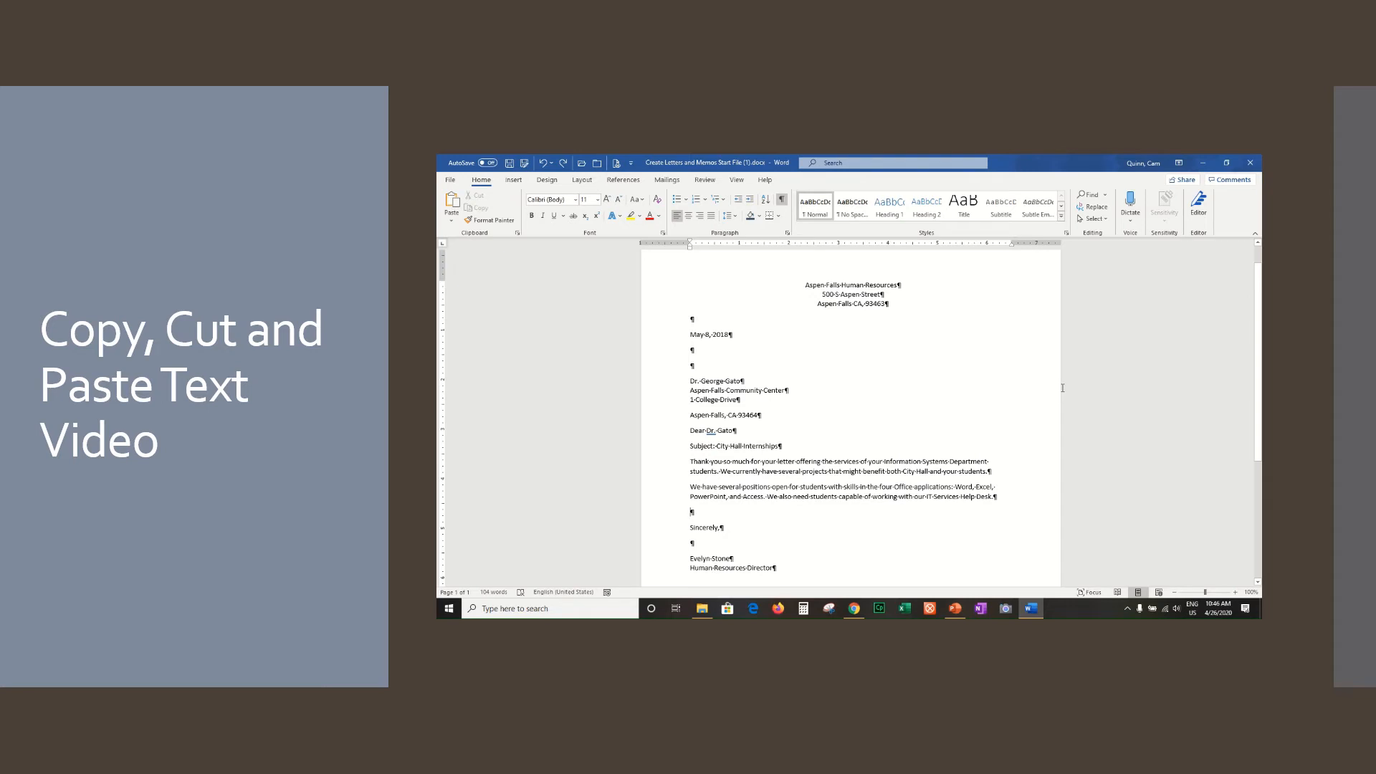
Add empty paragraphs below the sender's job title until a second page starts
{"action": "scroll", "coordinate": [1003, 408], "scroll_direction": "down", "scroll_amount": 7}
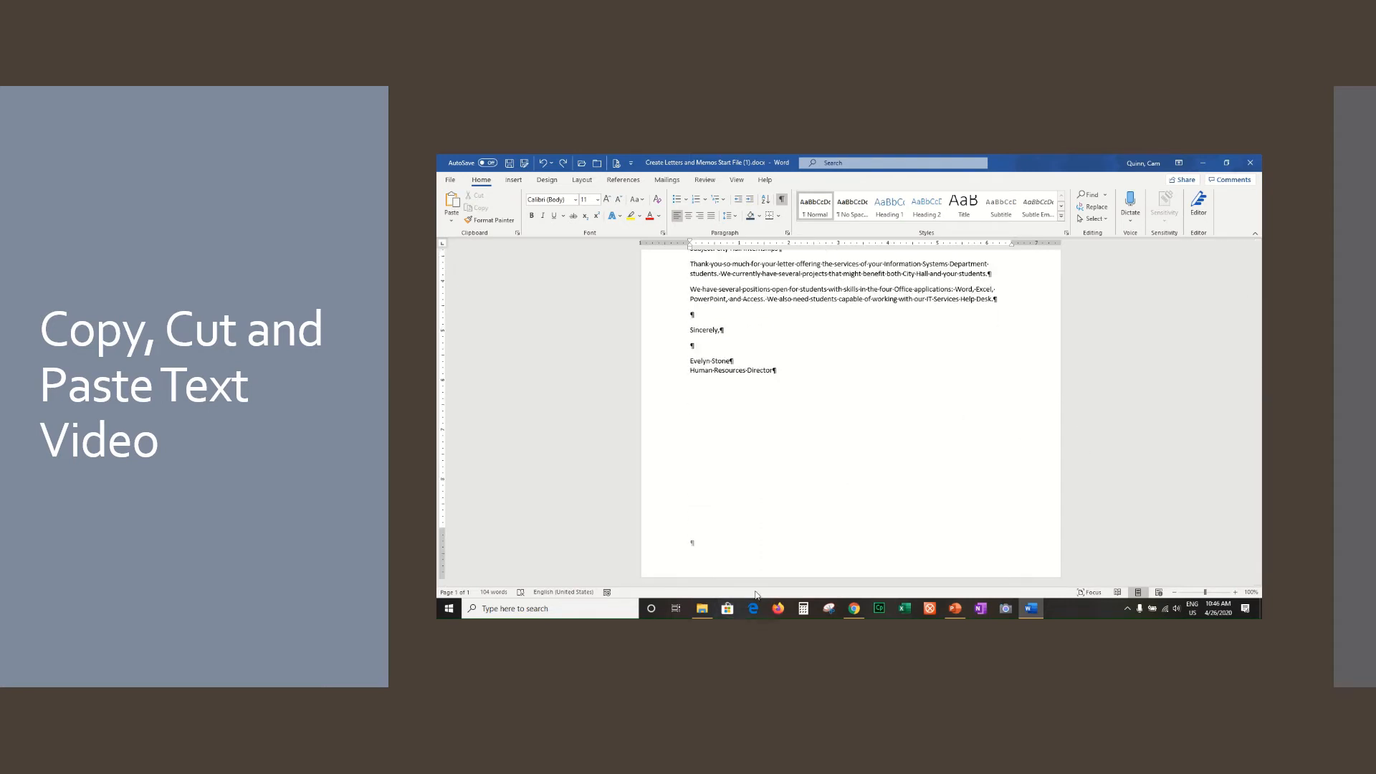
{"action": "scroll", "coordinate": [781, 523], "scroll_direction": "up", "scroll_amount": 2}
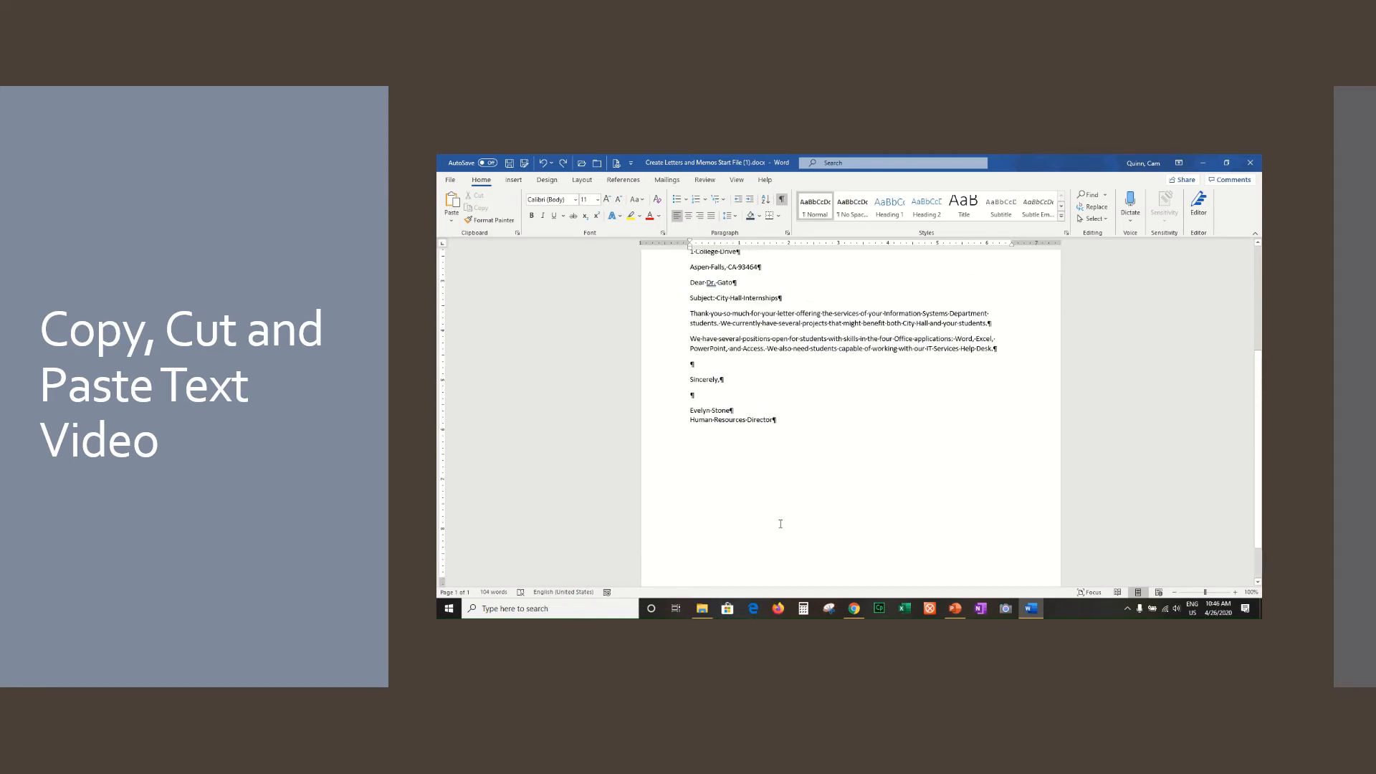
{"action": "left_click", "coordinate": [780, 421]}
{"action": "key", "text": "Return"}
{"action": "key", "text": "Return"}
{"action": "key", "text": "Return"}
{"action": "key", "text": "Return"}
{"action": "key", "text": "Return"}
{"action": "key", "text": "Return"}
{"action": "key", "text": "Return"}
{"action": "key", "text": "Return"}
{"action": "key", "text": "Return"}
{"action": "key", "text": "Return"}
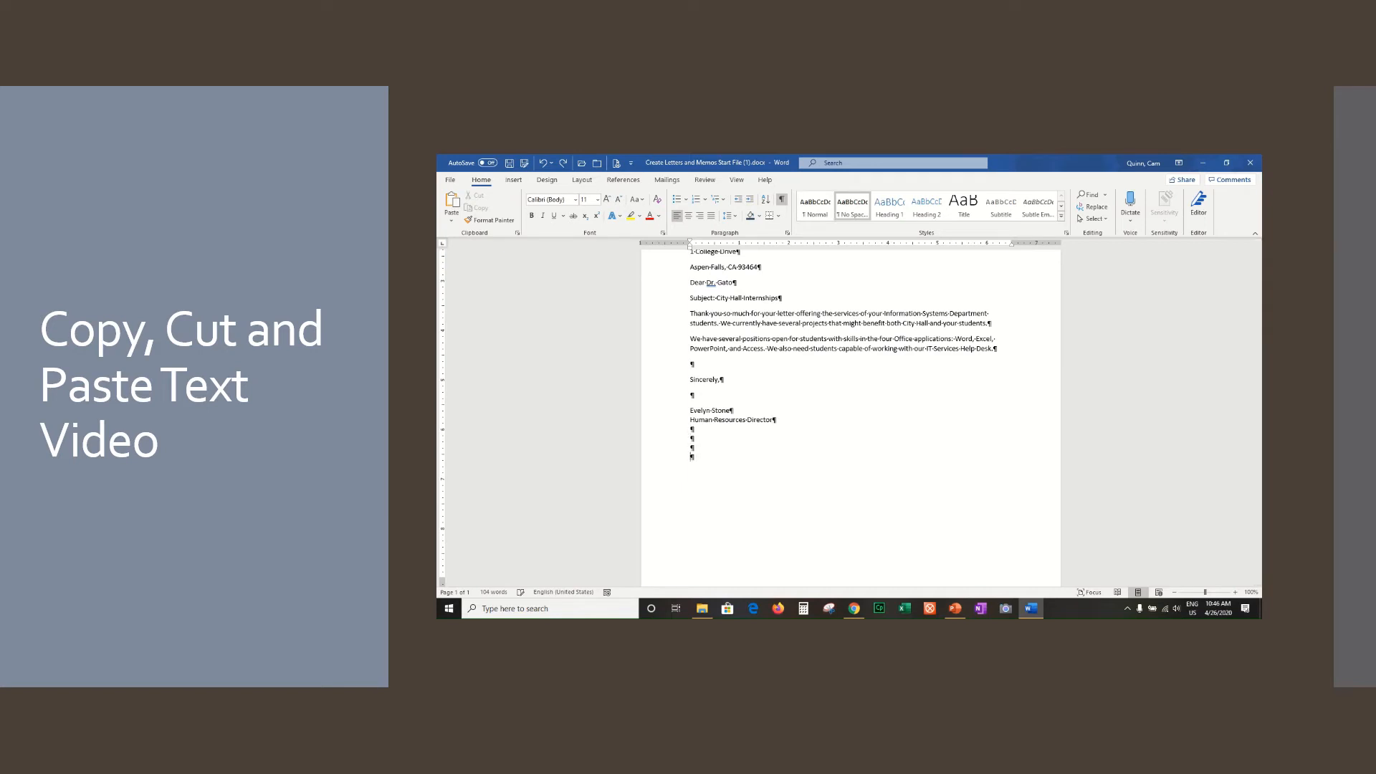
{"action": "key", "text": "Return"}
{"action": "key", "text": "Return"}
{"action": "key", "text": "Return"}
{"action": "key", "text": "Return"}
{"action": "key", "text": "Return"}
{"action": "key", "text": "Return"}
{"action": "key", "text": "Return"}
{"action": "key", "text": "Return"}
{"action": "key", "text": "Return"}
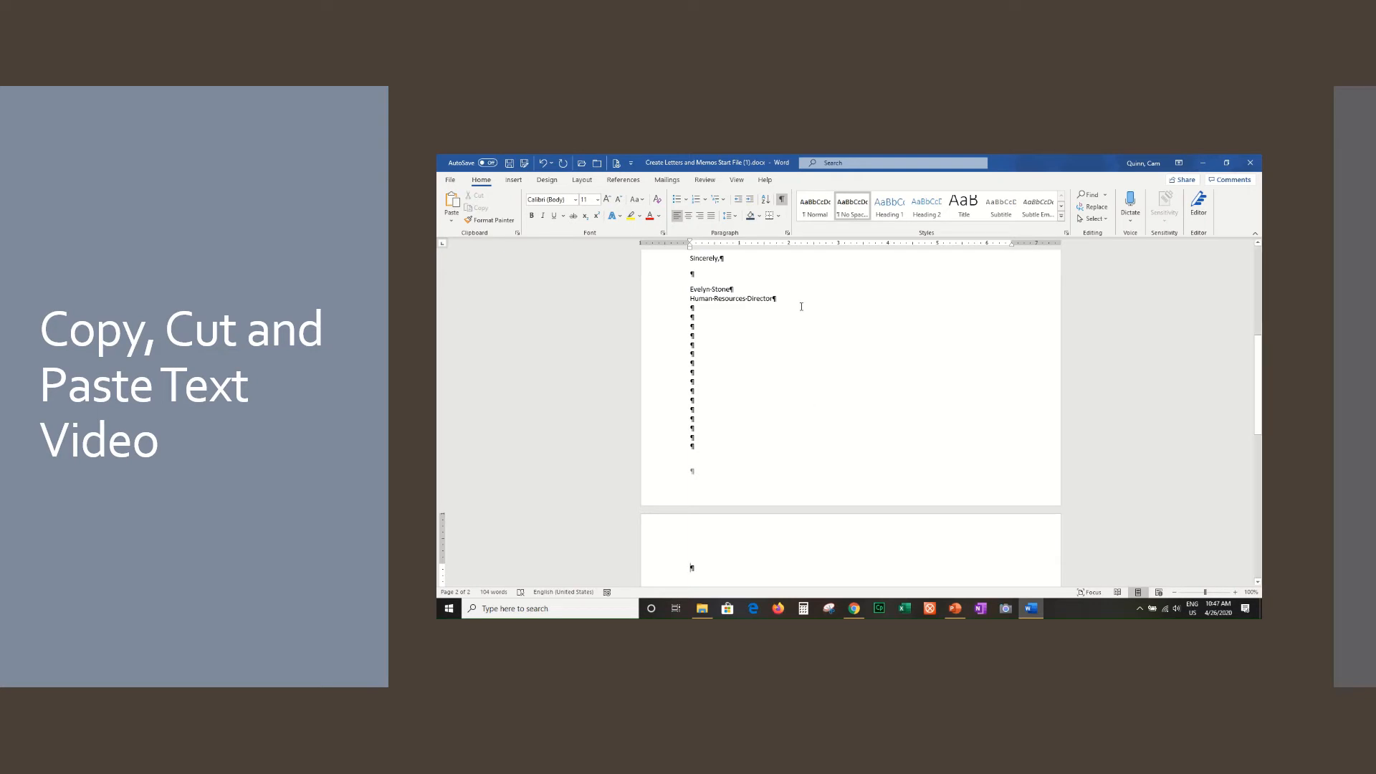
Delete all the empty paragraphs below the sender's job title, including the one on the second page
{"action": "scroll", "coordinate": [801, 304], "scroll_direction": "up", "scroll_amount": 6}
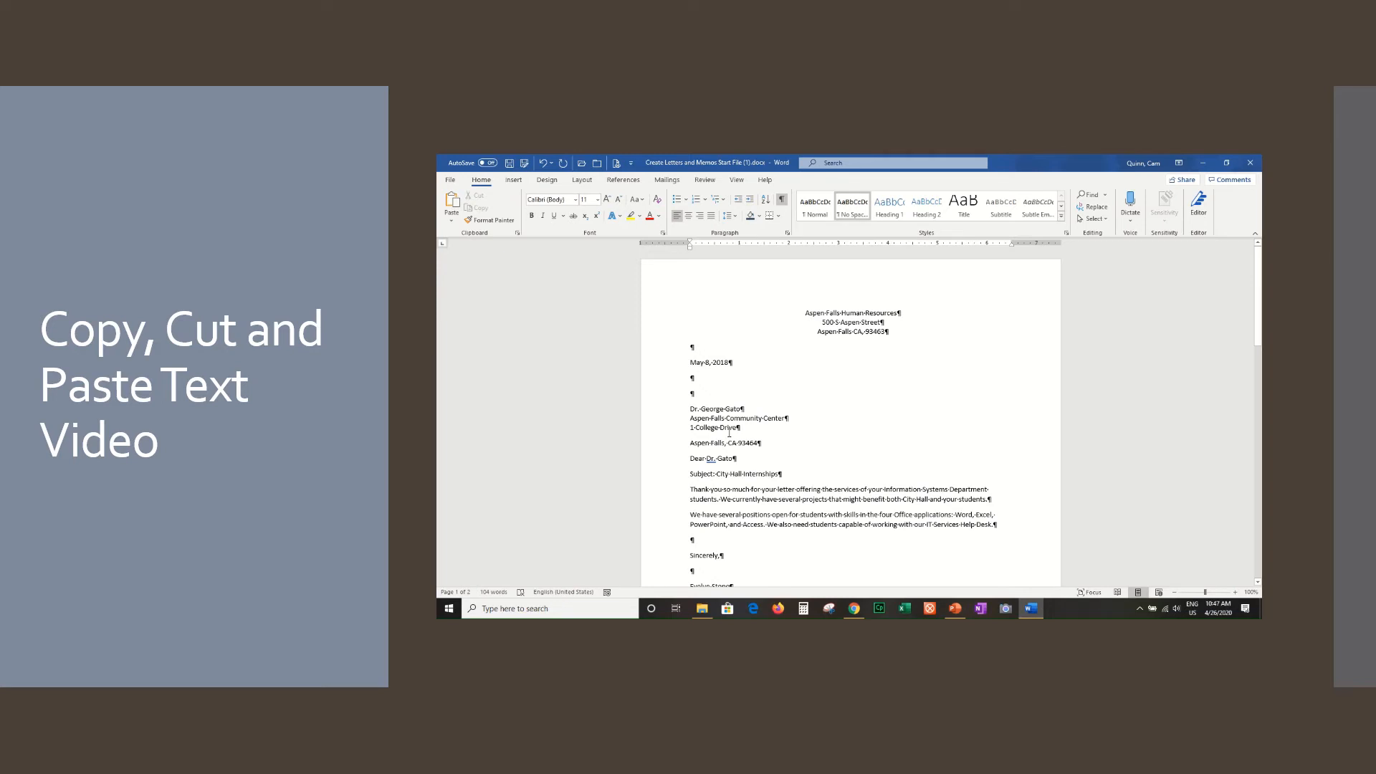
{"action": "scroll", "coordinate": [729, 433], "scroll_direction": "down", "scroll_amount": 5}
{"action": "scroll", "coordinate": [737, 484], "scroll_direction": "down", "scroll_amount": 1}
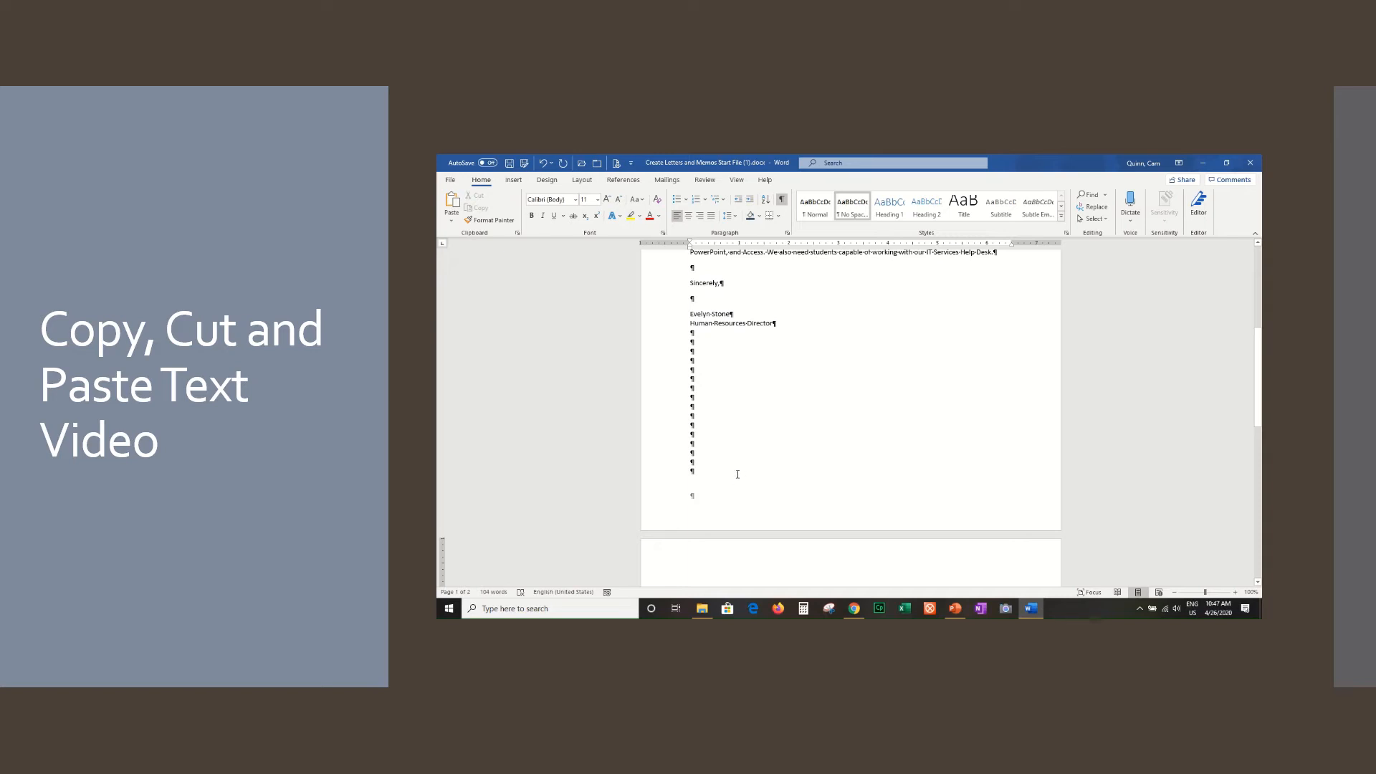
{"action": "scroll", "coordinate": [736, 473], "scroll_direction": "up", "scroll_amount": 1}
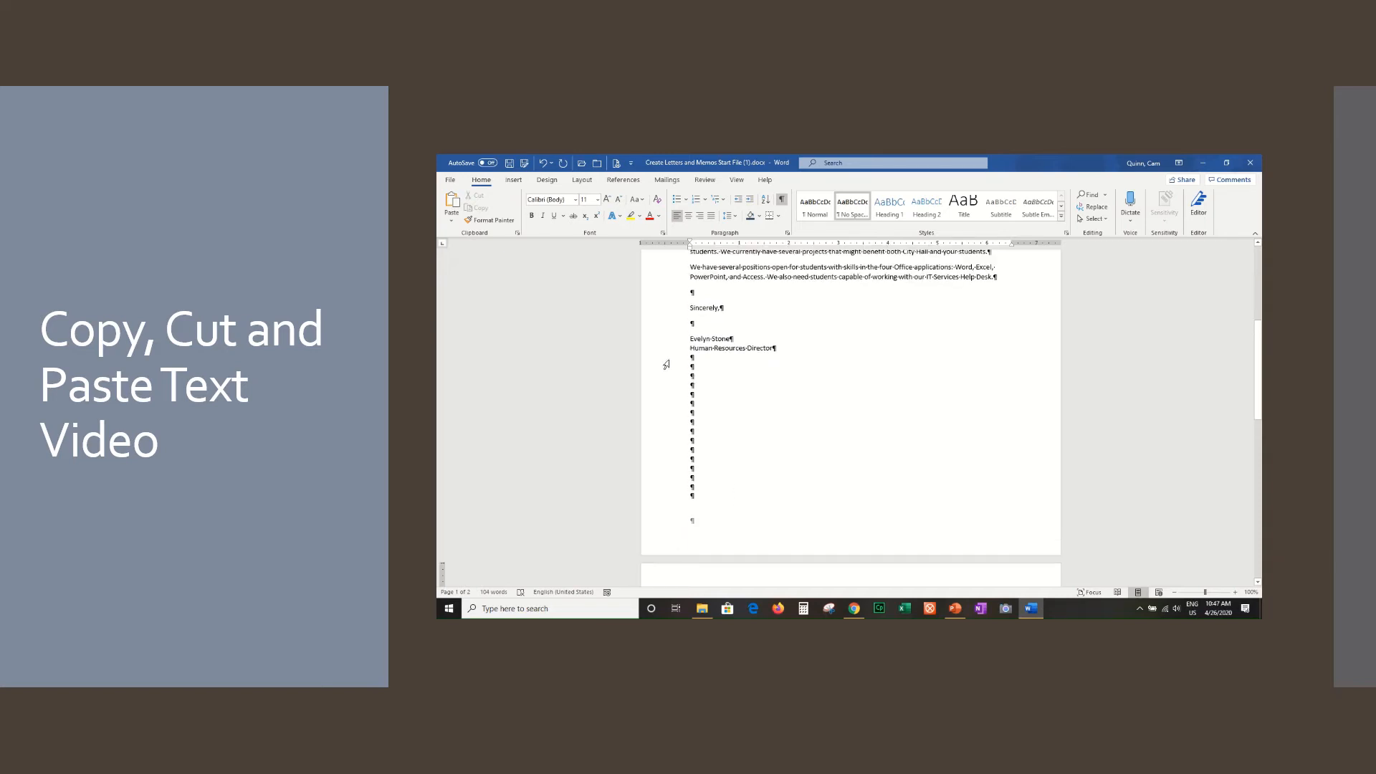
{"action": "left_click_drag", "start_coordinate": [665, 360], "coordinate": [668, 498]}
{"action": "scroll", "coordinate": [664, 539], "scroll_direction": "down", "scroll_amount": 5}
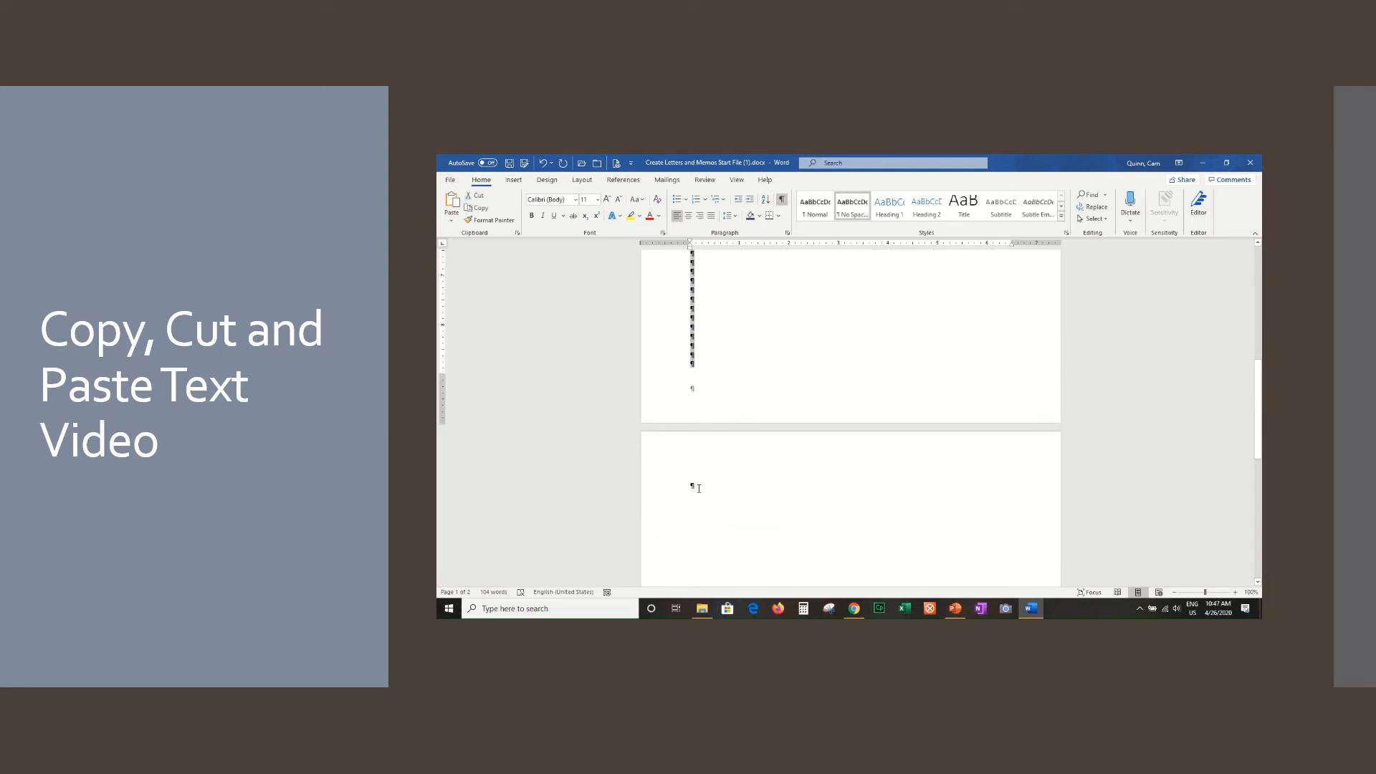
{"action": "key", "text": "Delete"}
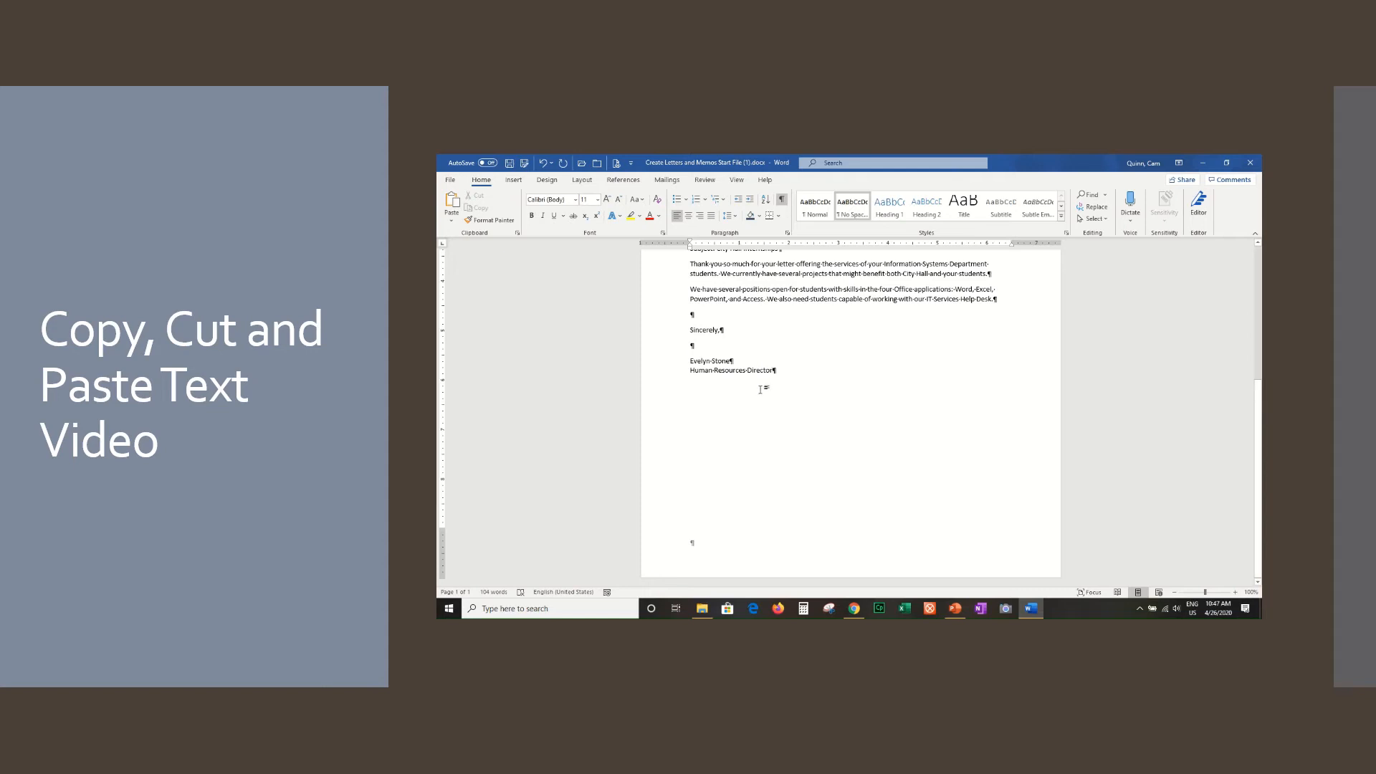
Insert a page break directly after the sender's job title below the signature
{"action": "left_click", "coordinate": [514, 182]}
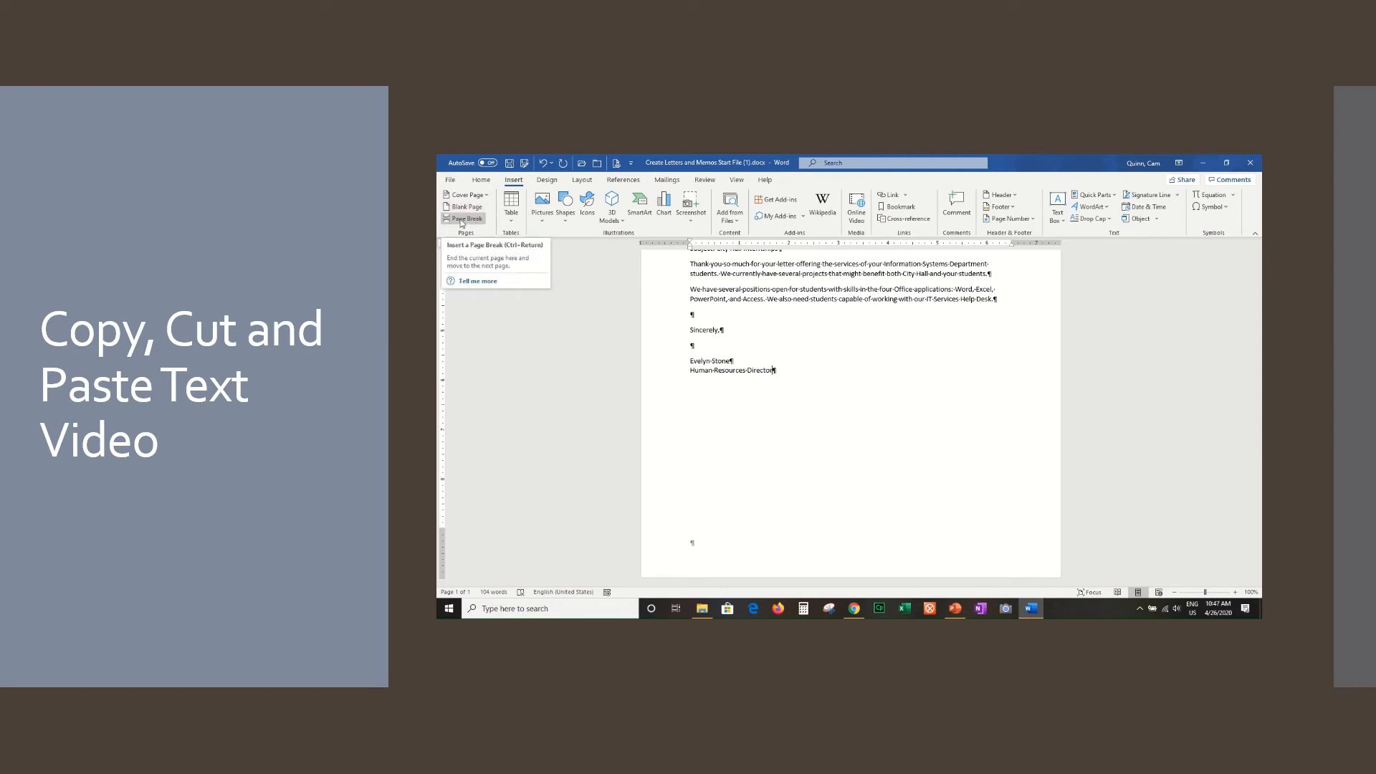
{"action": "left_click", "coordinate": [579, 184]}
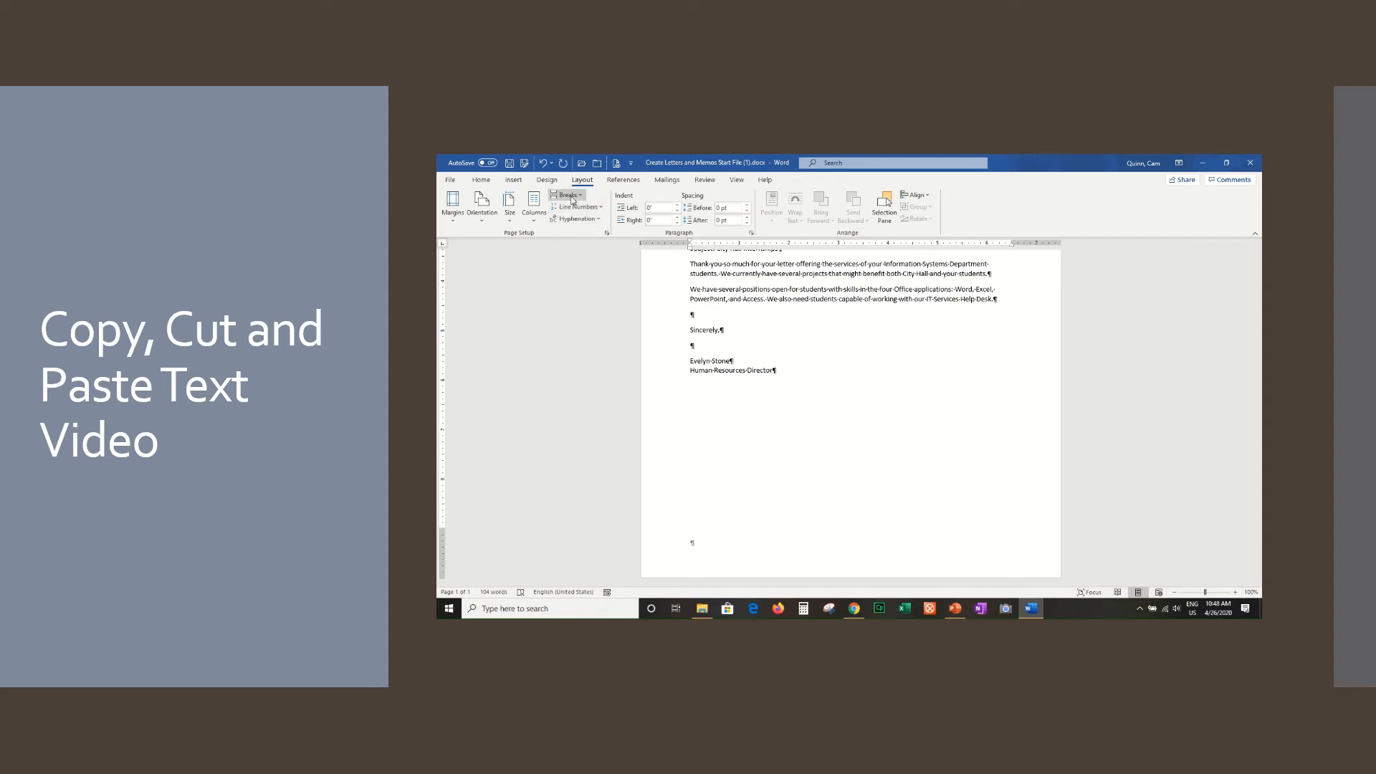
{"action": "left_click", "coordinate": [580, 197]}
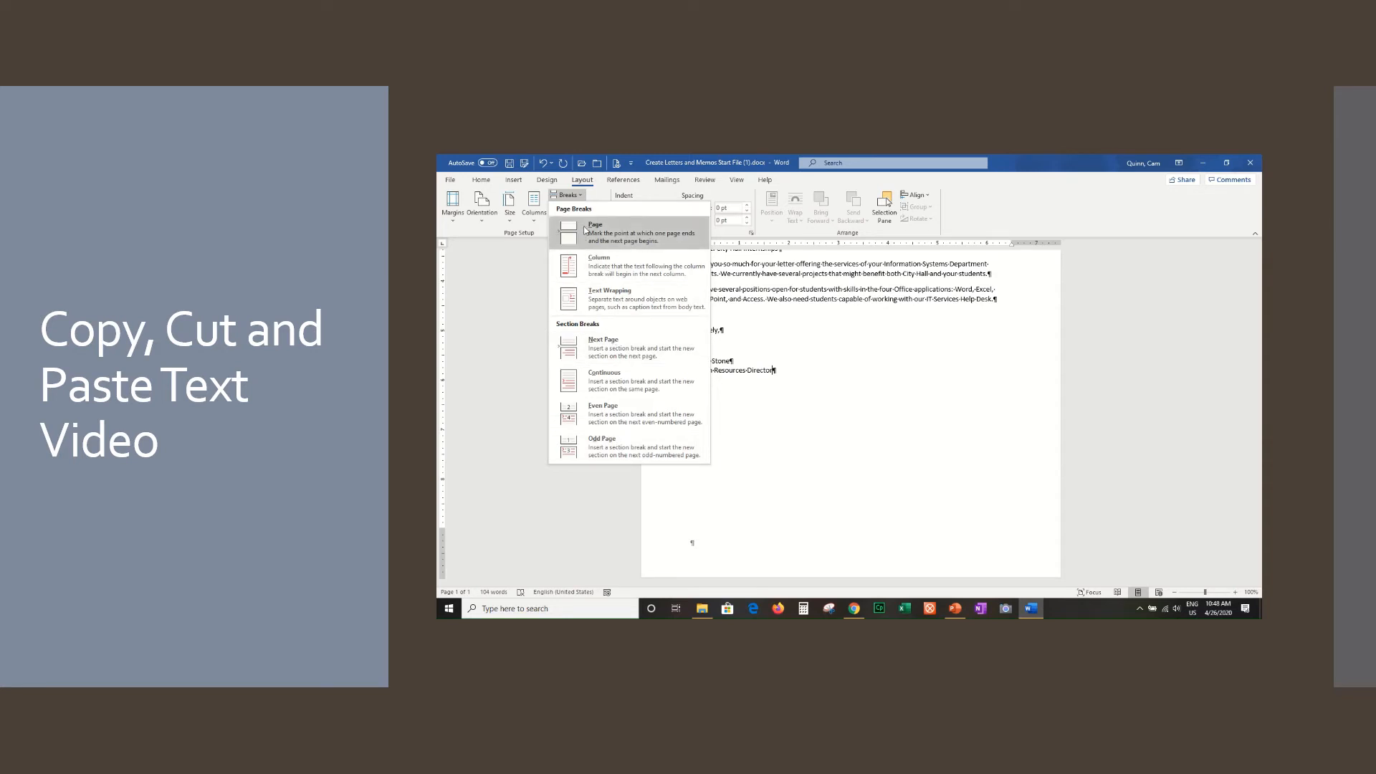
{"action": "left_click", "coordinate": [806, 391]}
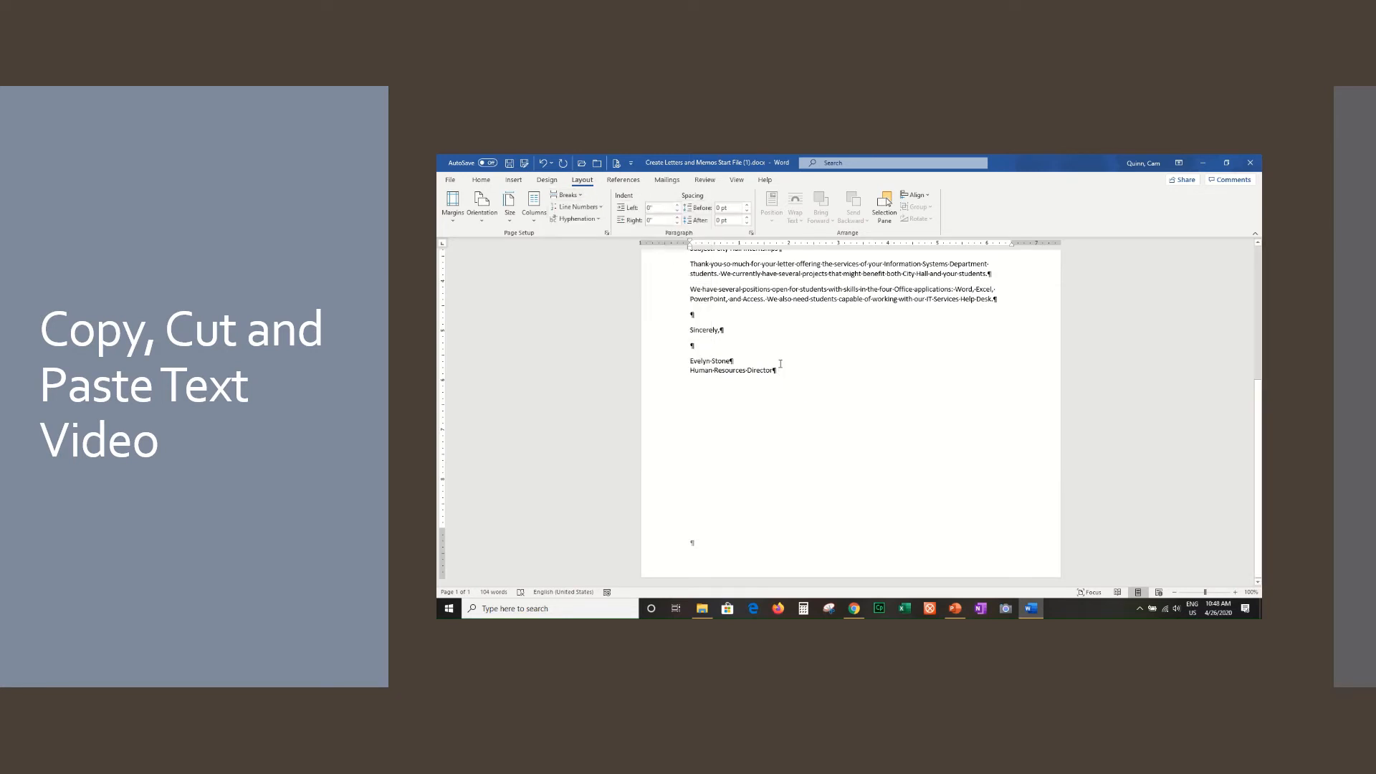
{"action": "key", "text": "ctrl+Return"}
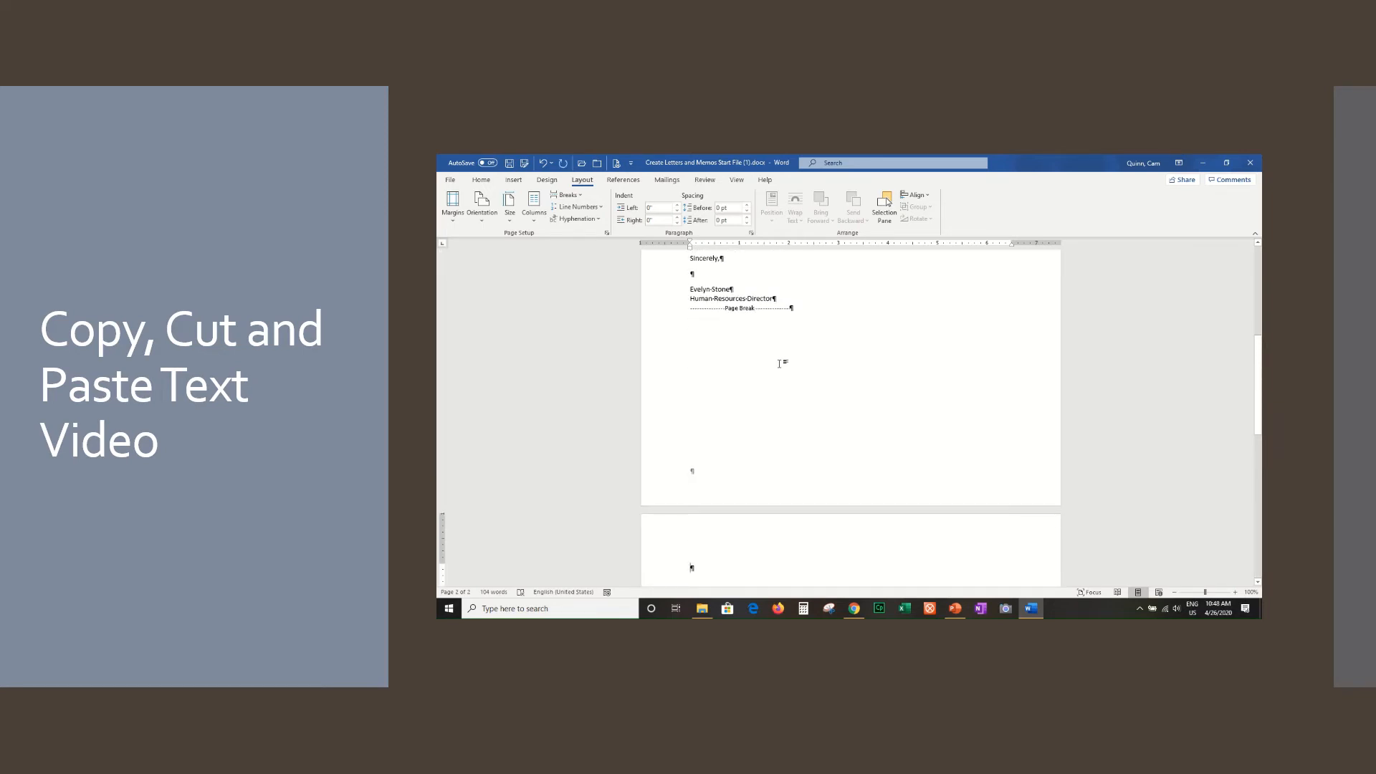
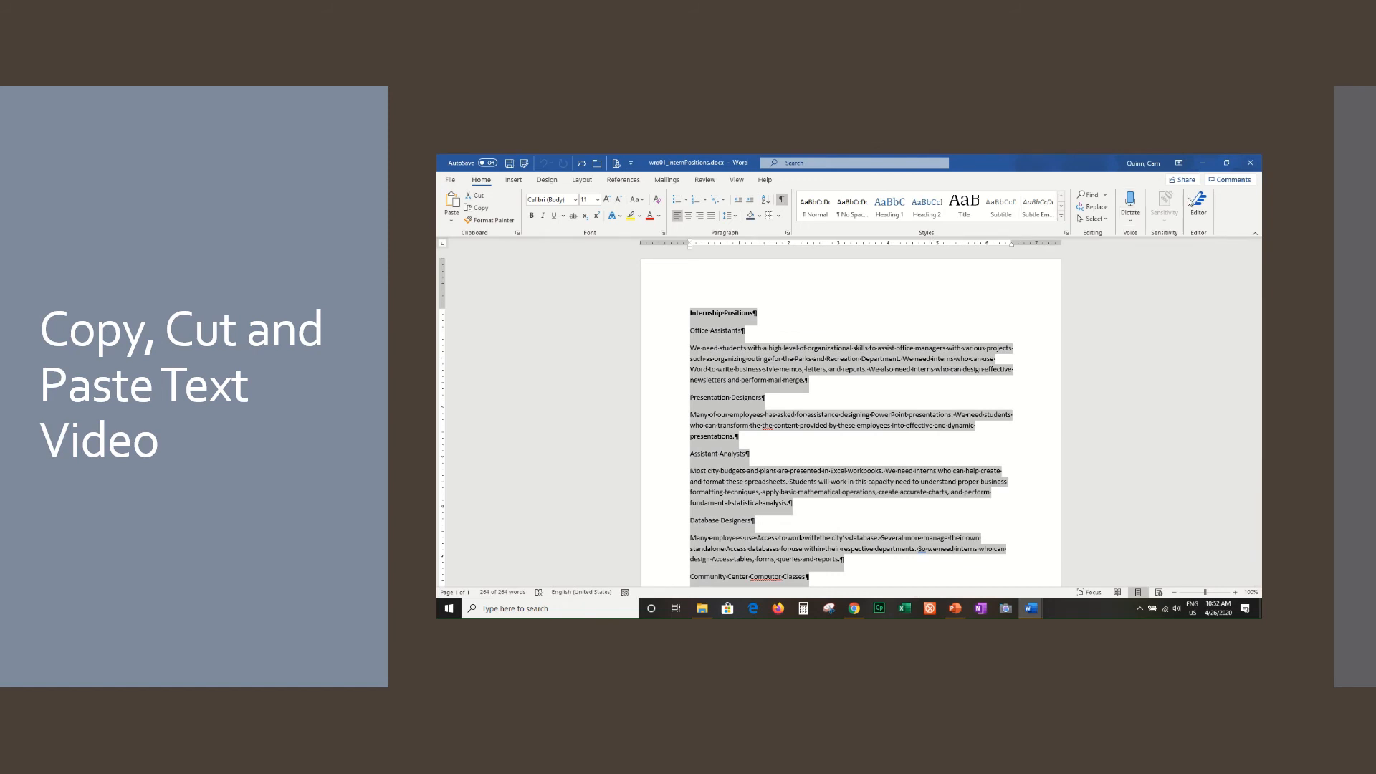
Close the document that holds the list of internship positions
{"action": "left_click", "coordinate": [1249, 162]}
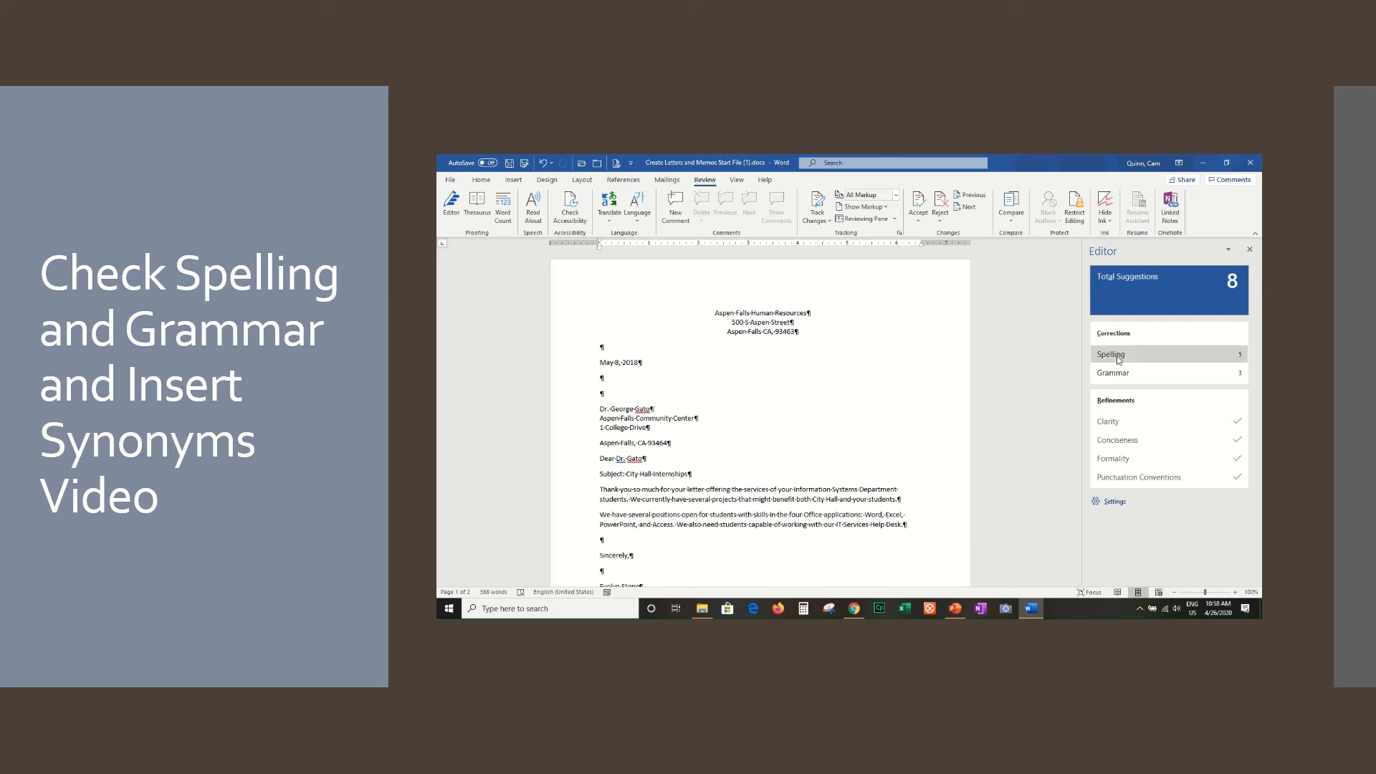
Review the Editor's spelling corrections and ignore all flagged occurrences of the recipient's surname
{"action": "left_click", "coordinate": [1111, 354]}
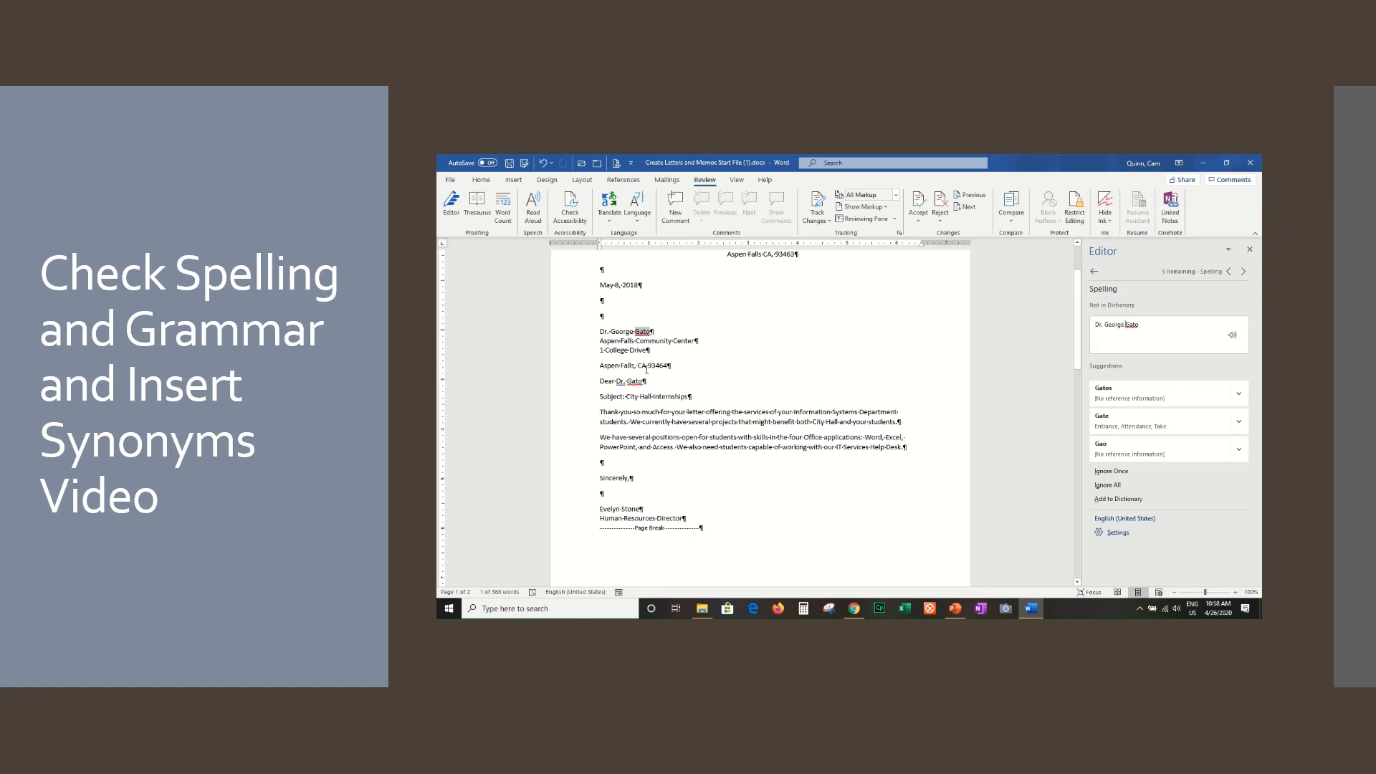
{"action": "left_click", "coordinate": [1116, 476]}
{"action": "left_click", "coordinate": [1111, 486]}
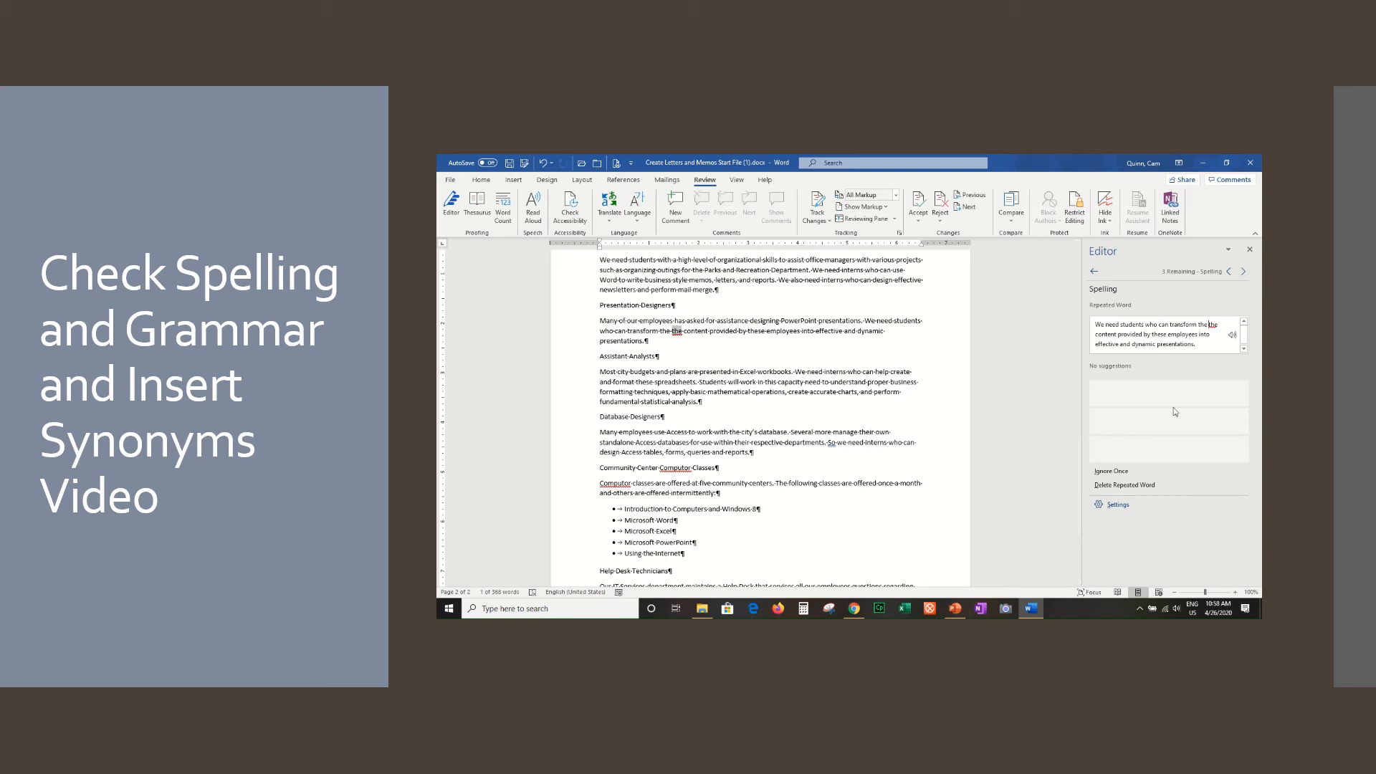
Delete the repeated "the" under Presentation Designers and correct both misspelled words in the Community Center classes section to "Computer"
{"action": "left_click", "coordinate": [1113, 486]}
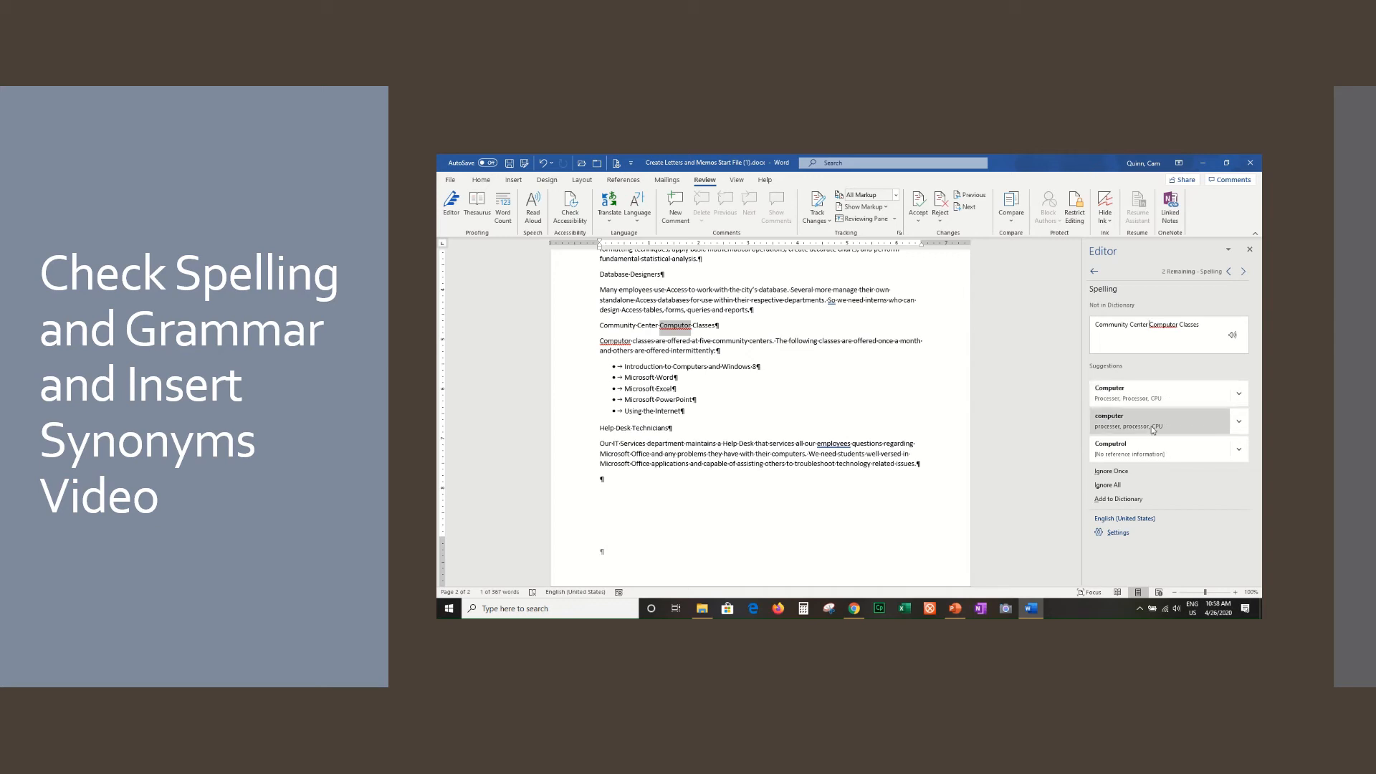
{"action": "left_click", "coordinate": [1116, 391]}
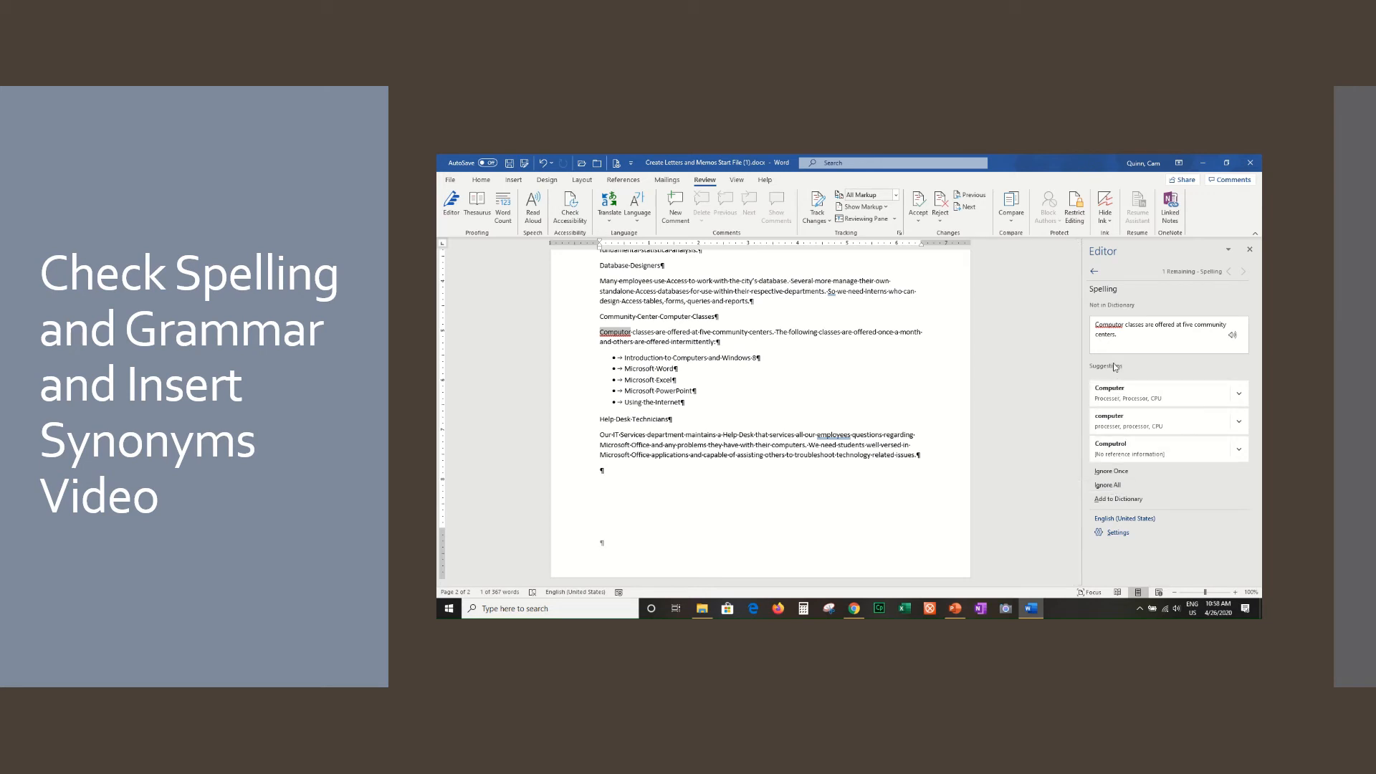
{"action": "left_click", "coordinate": [1110, 393]}
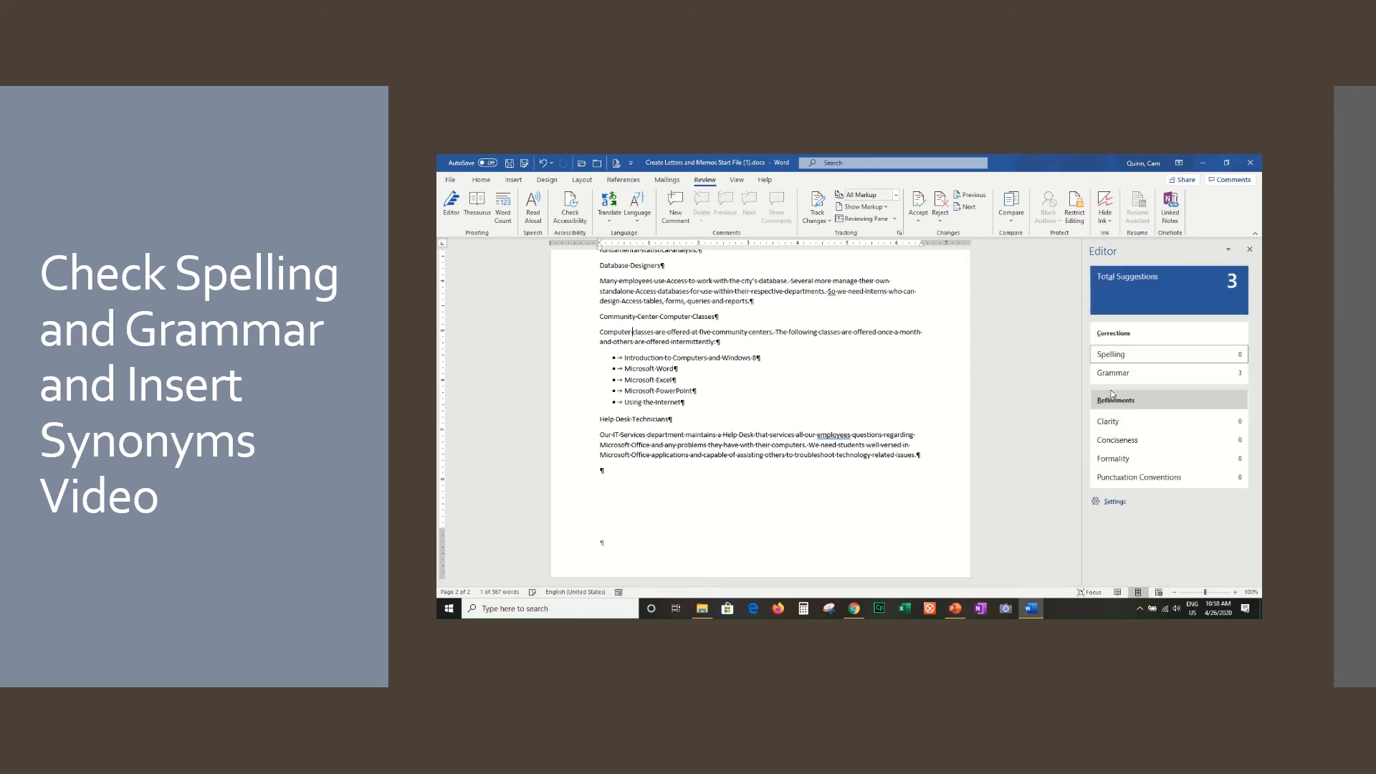
Change "employees" to "employee's" under Help Desk Technicians, ignore once the comma suggestions for "Dr." and "So", and close the Editor
{"action": "left_click", "coordinate": [1125, 374]}
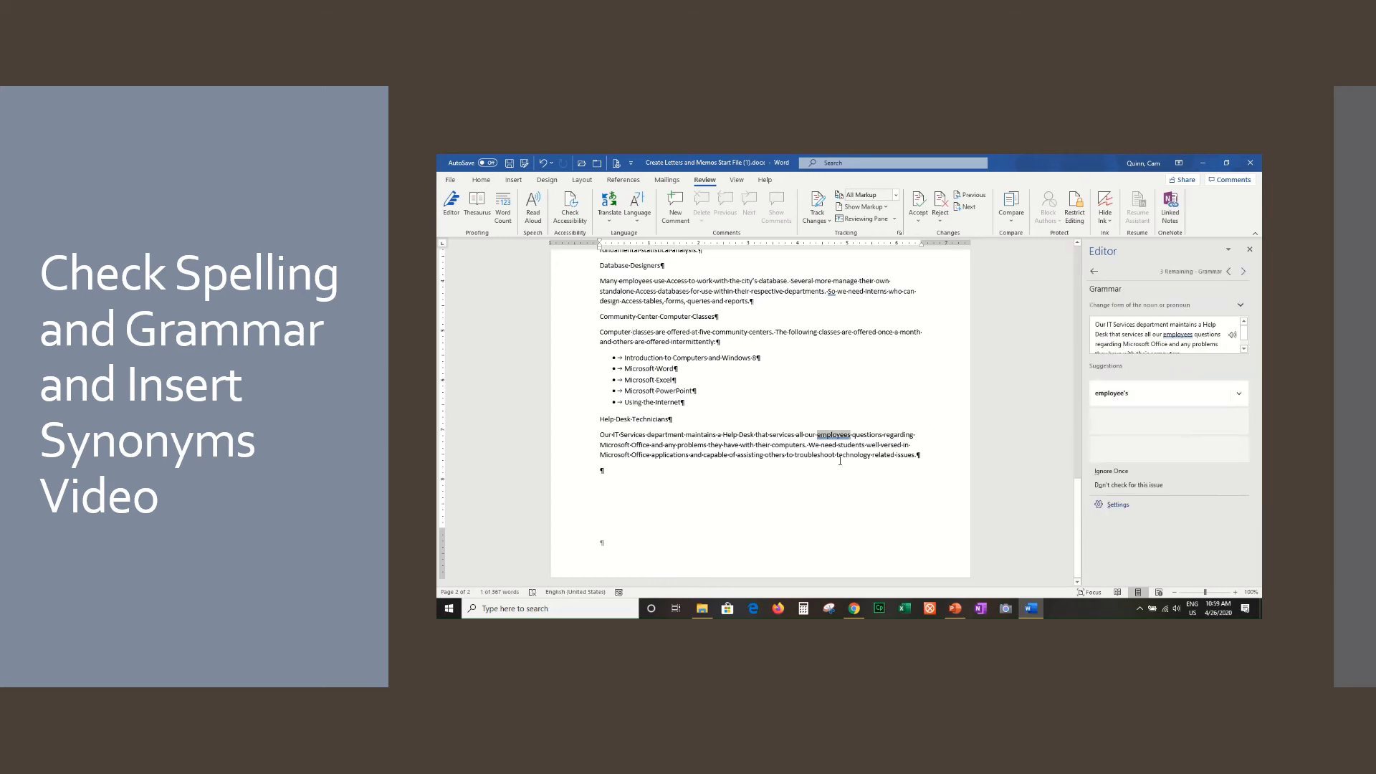
{"action": "left_click", "coordinate": [1113, 399]}
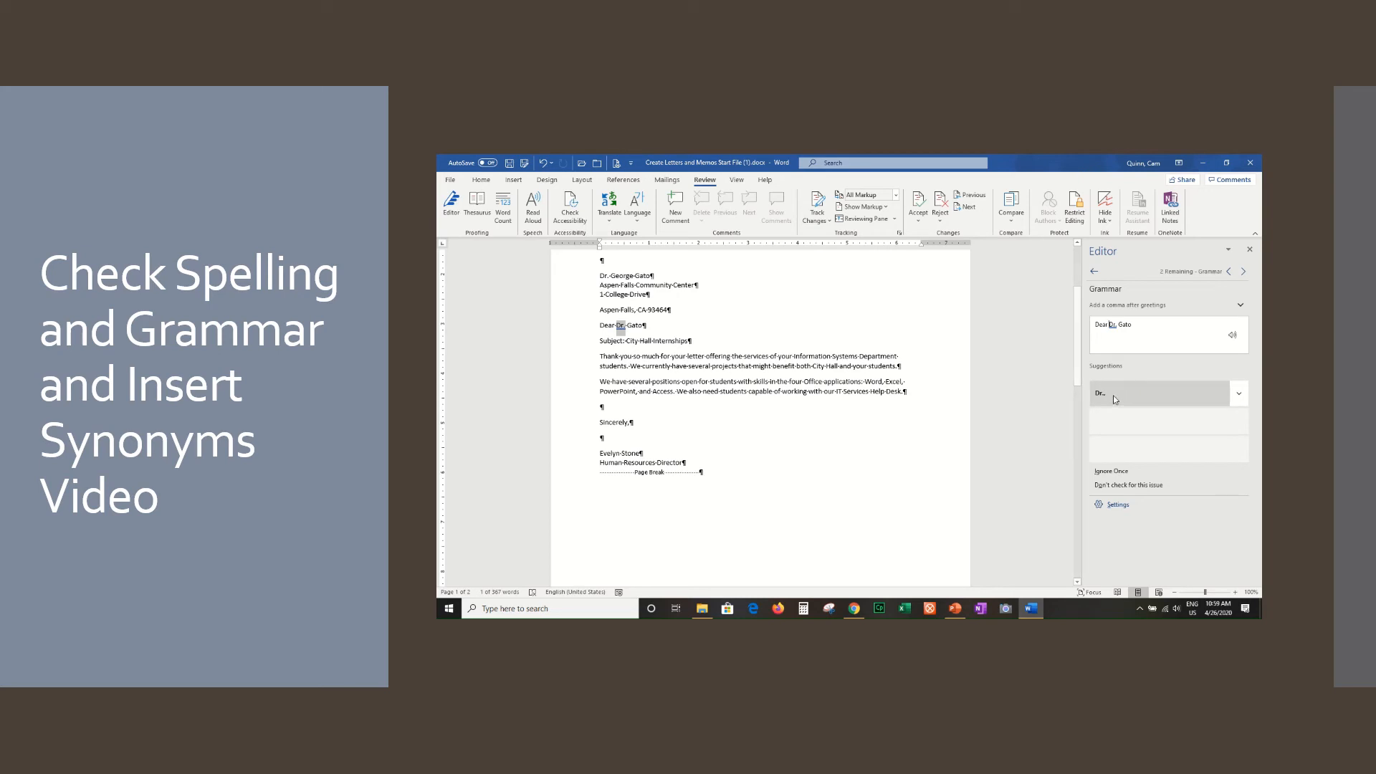
{"action": "left_click", "coordinate": [1111, 471]}
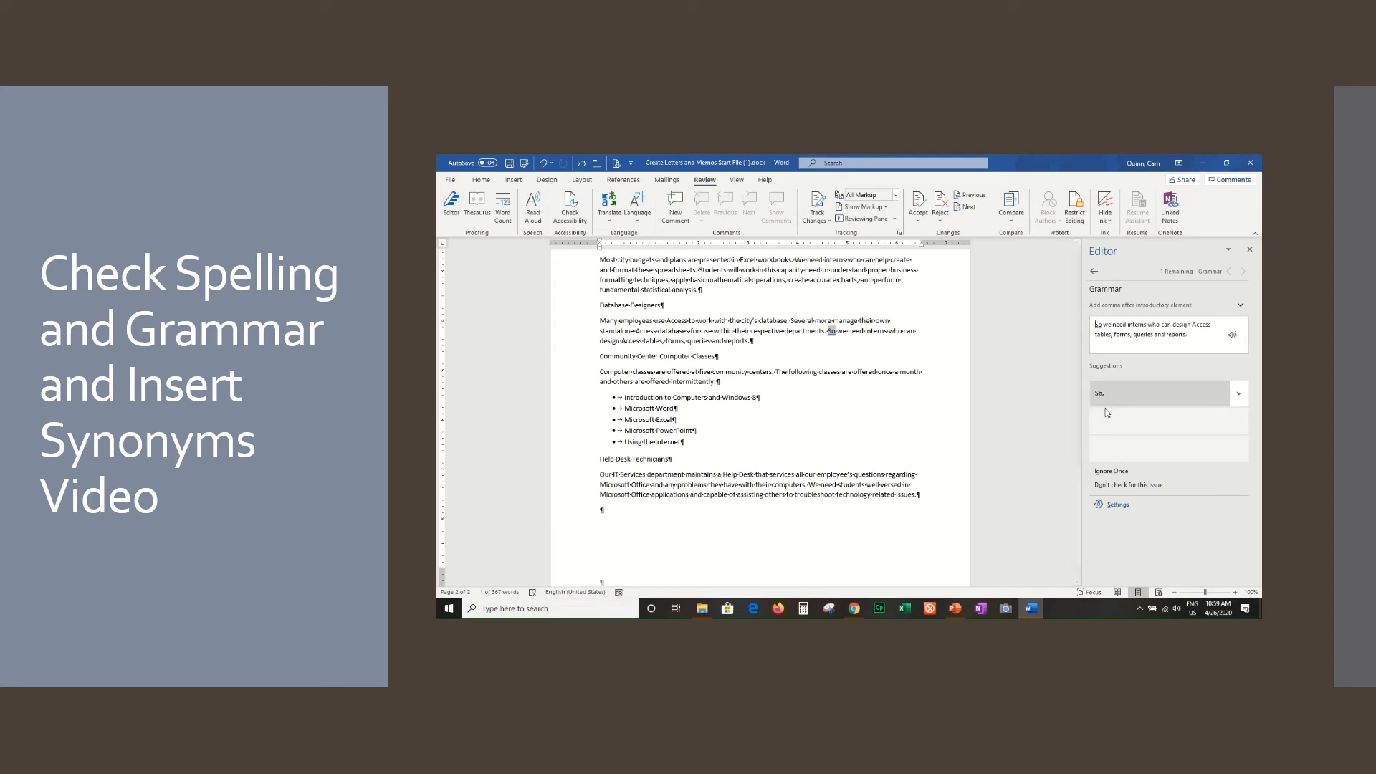
{"action": "left_click", "coordinate": [1108, 474]}
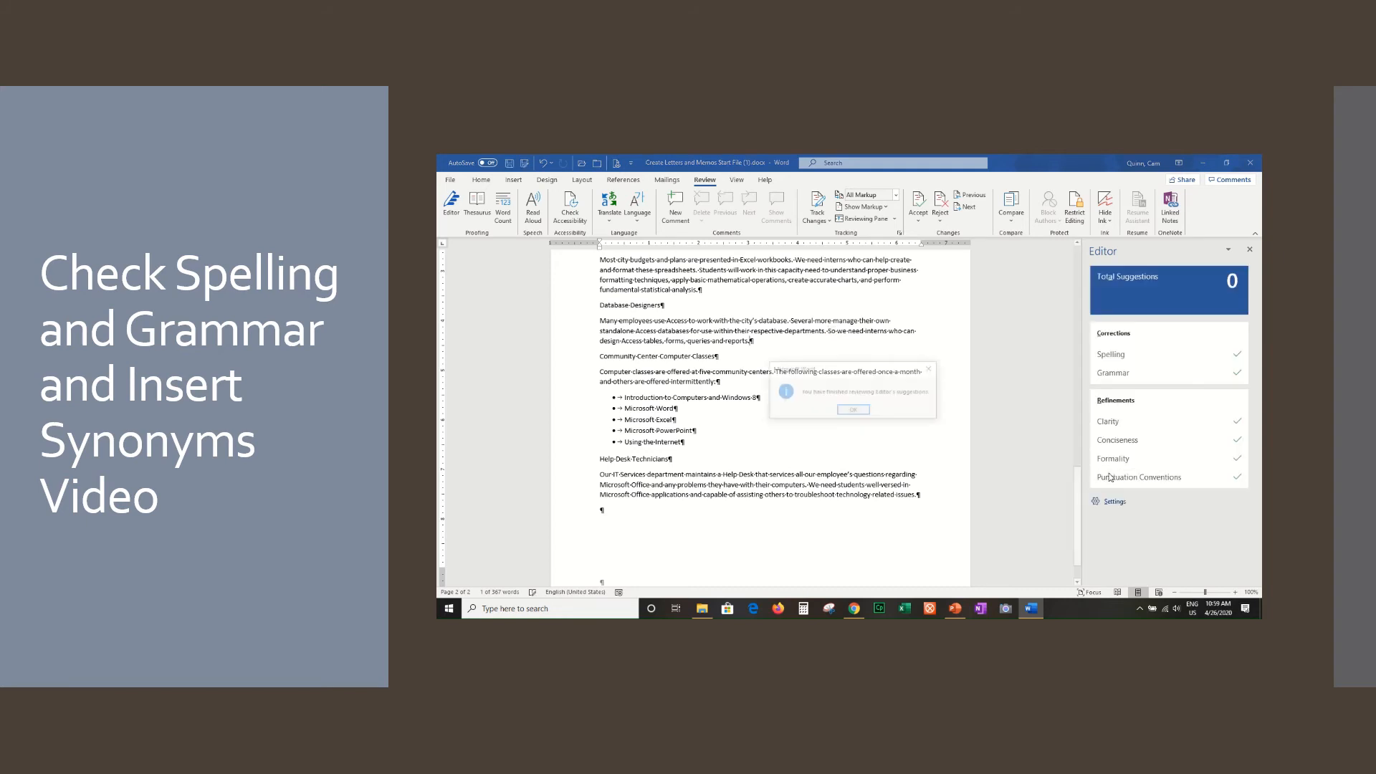
{"action": "left_click", "coordinate": [853, 412]}
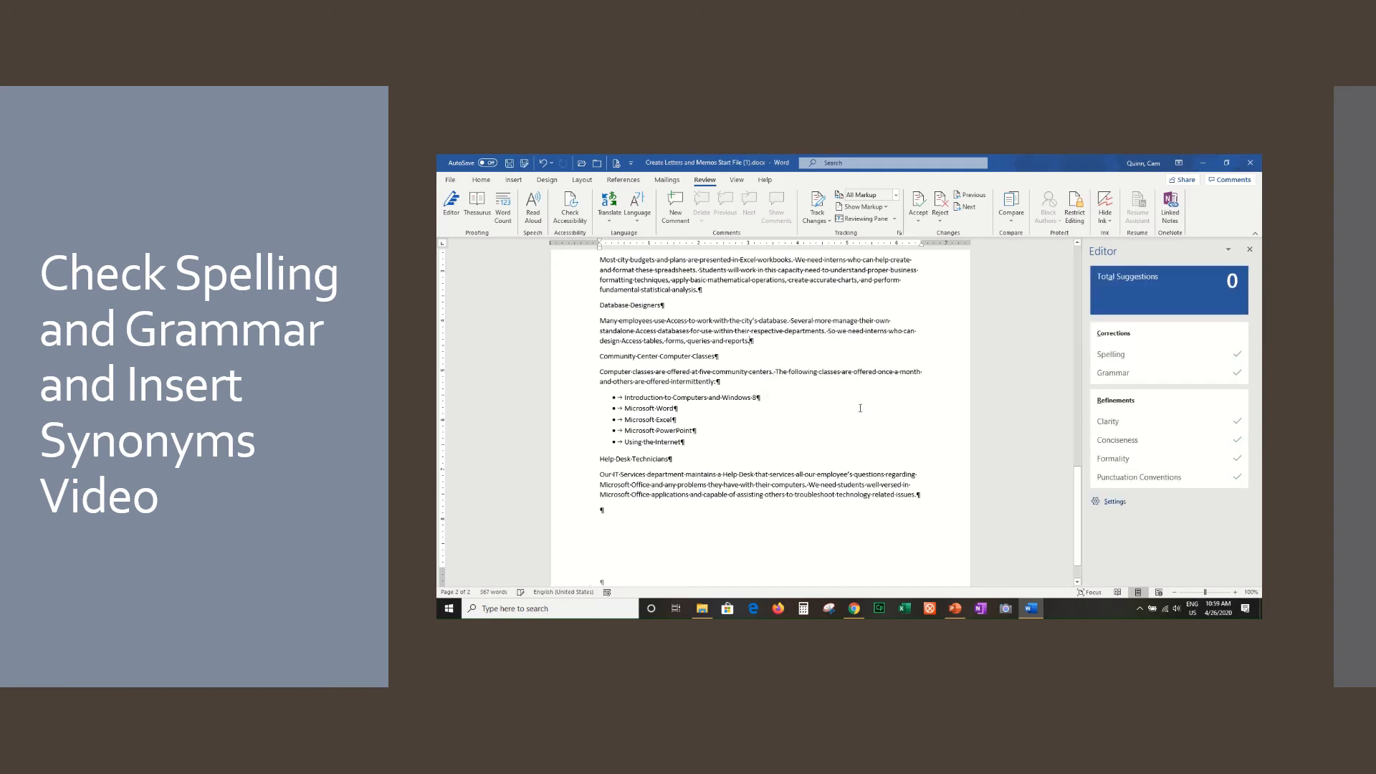
{"action": "left_click", "coordinate": [1248, 252]}
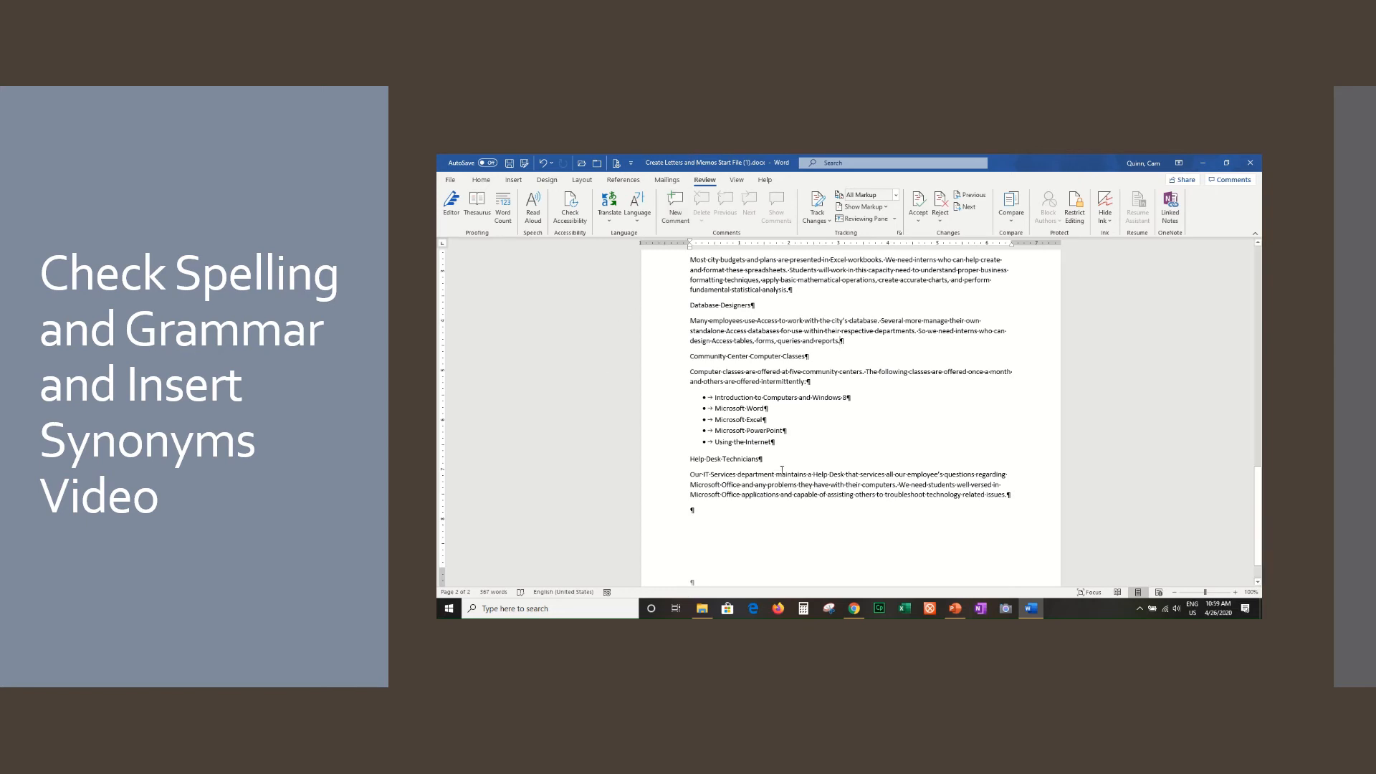
Rerun the Editor check on the document and close it after reviewing the results
{"action": "left_click", "coordinate": [449, 206]}
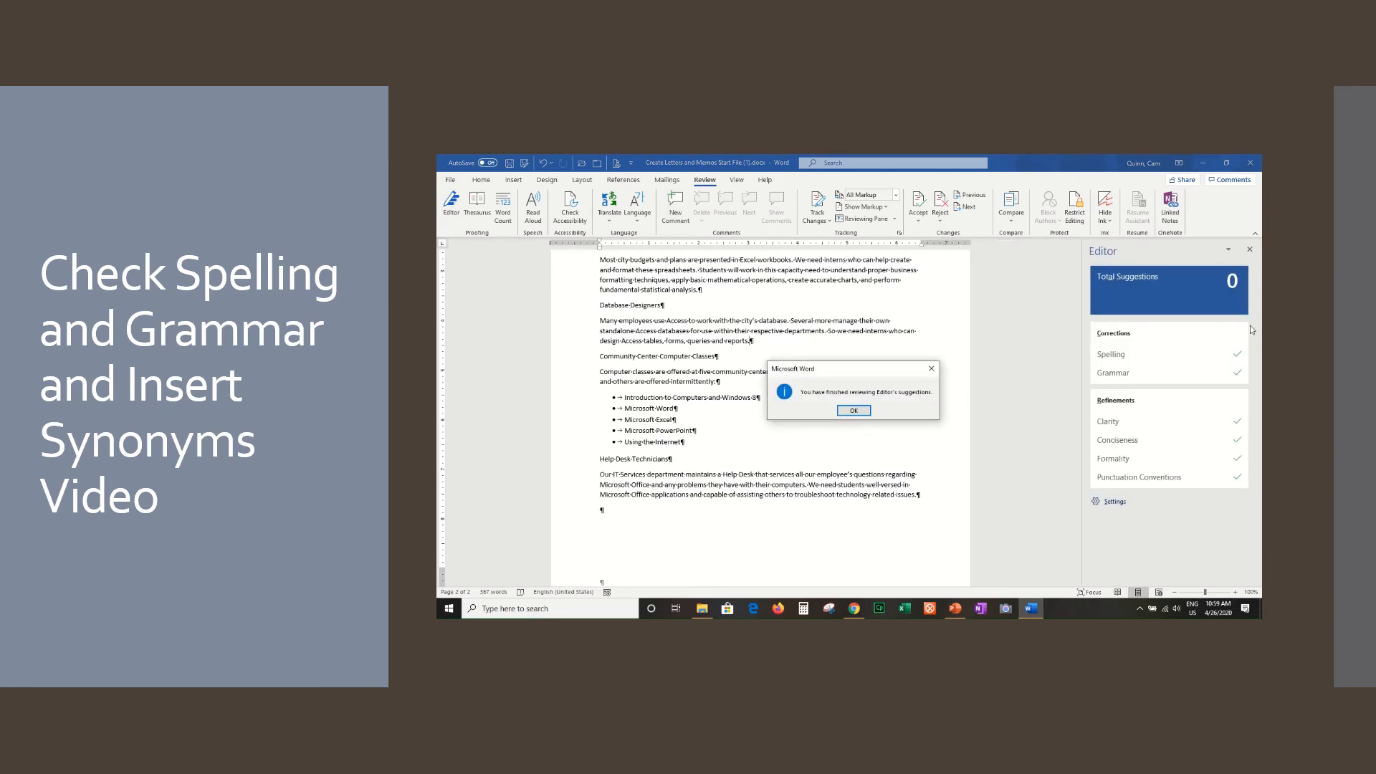
{"action": "left_click", "coordinate": [843, 408]}
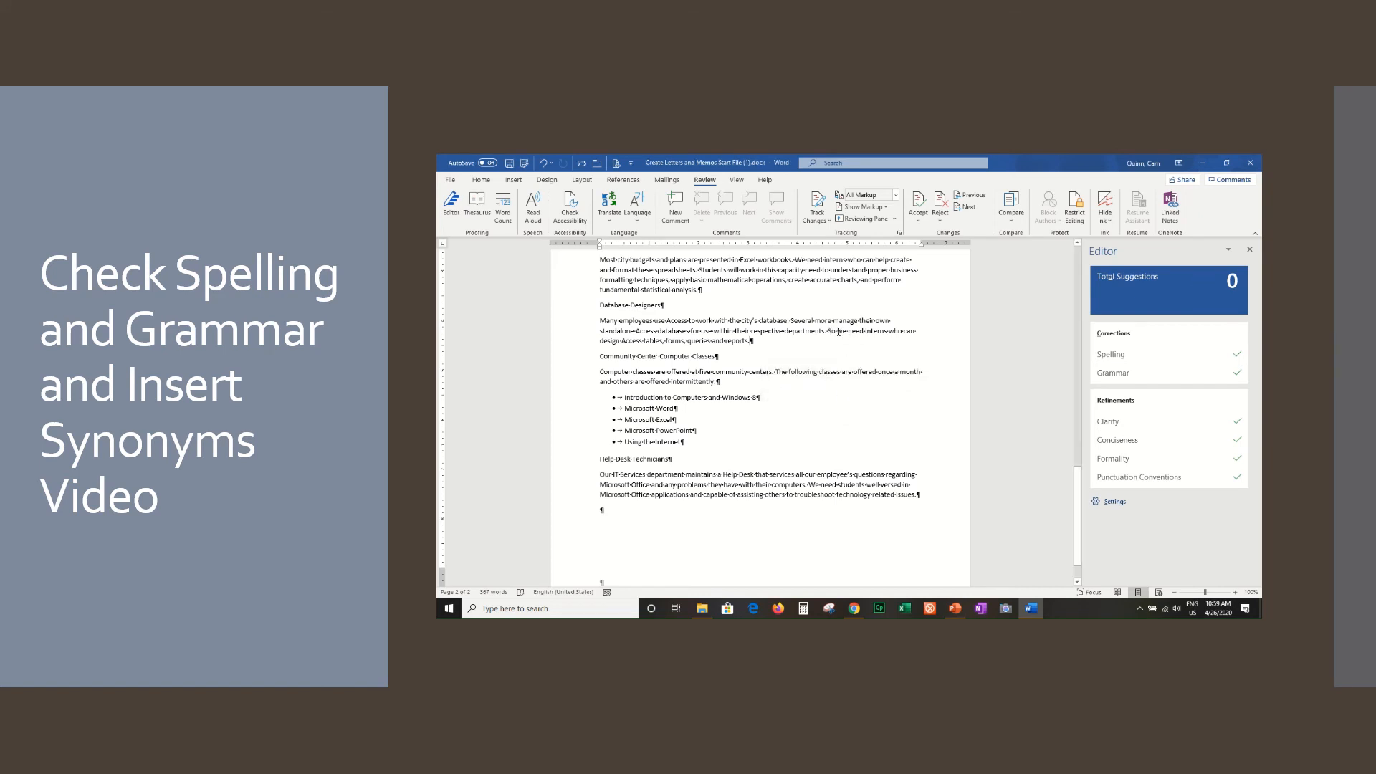
{"action": "left_click", "coordinate": [1250, 249]}
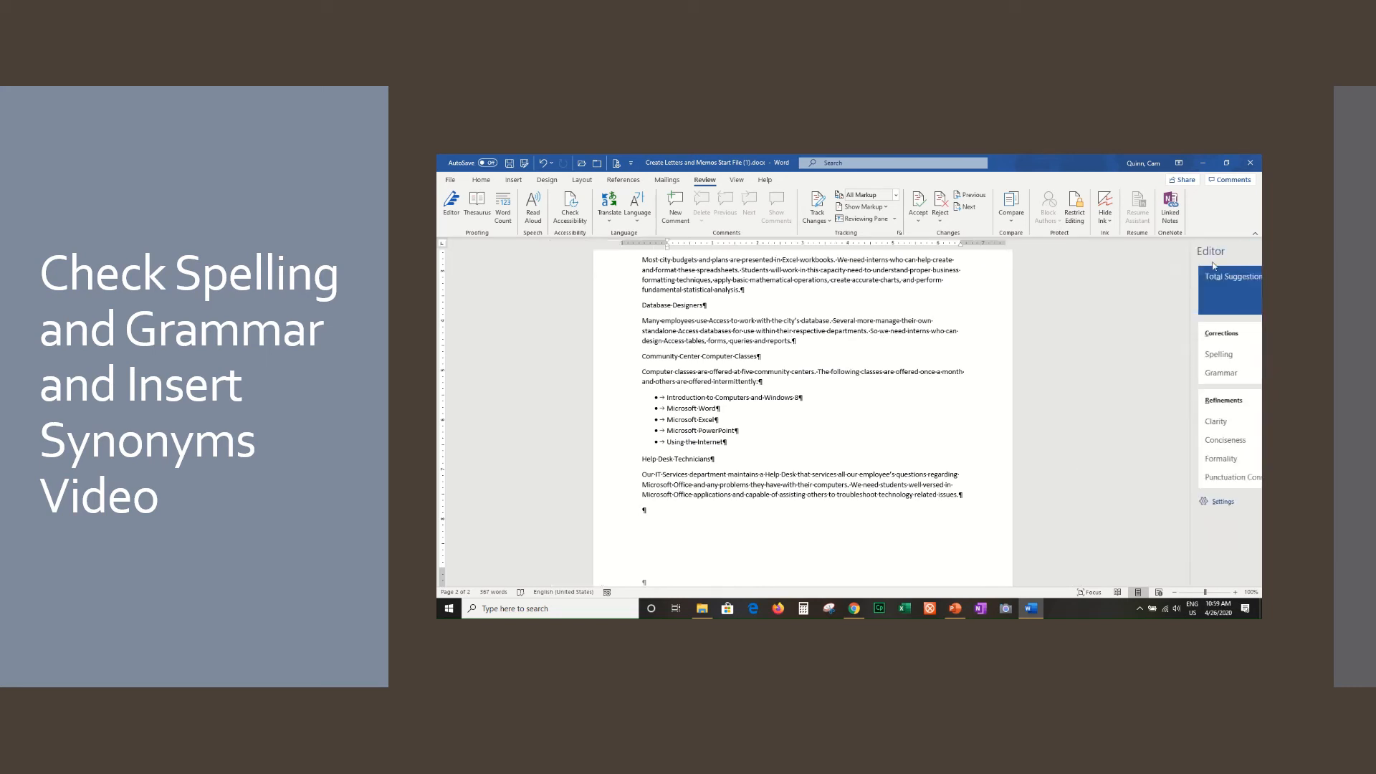
Reset the spelling and grammar checker with Recheck Document in the Proofing options and apply the options
{"action": "left_click", "coordinate": [450, 181]}
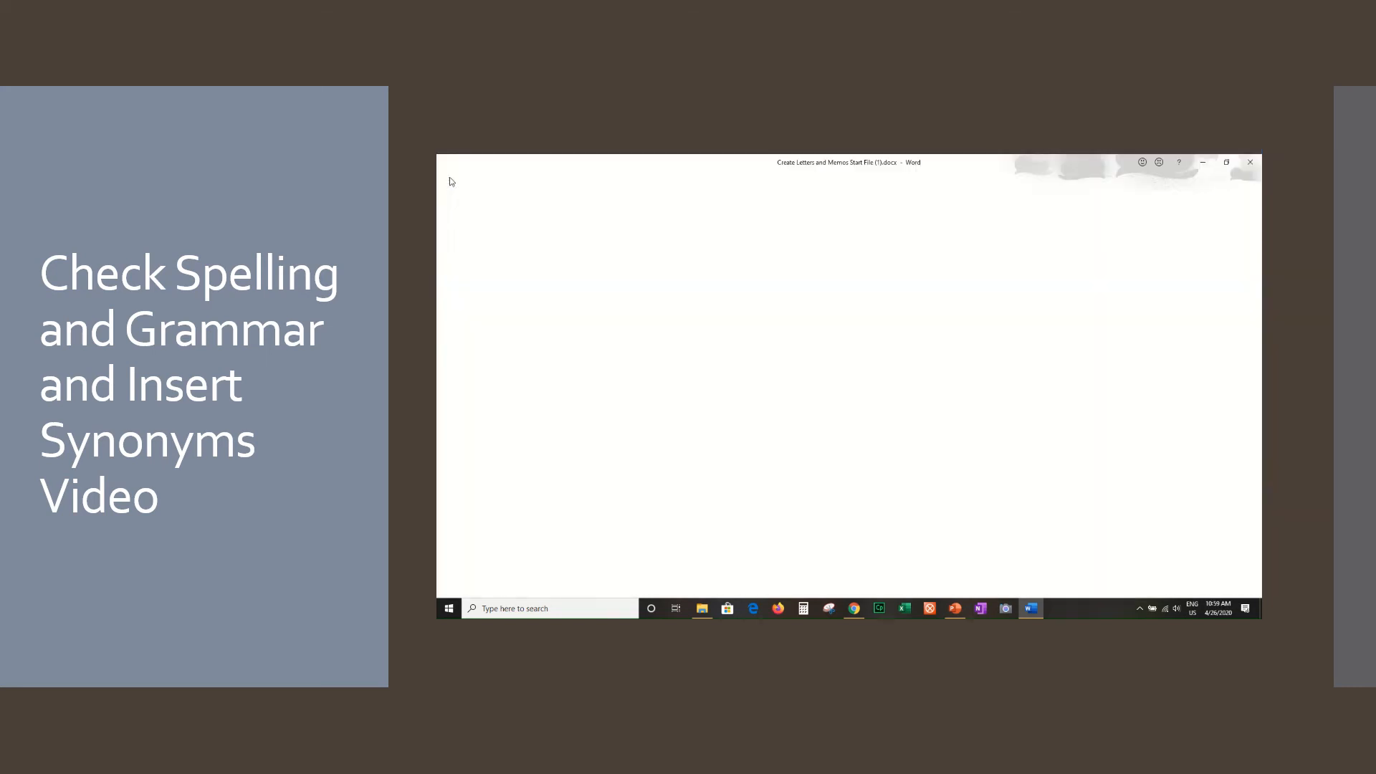
{"action": "left_click", "coordinate": [471, 581]}
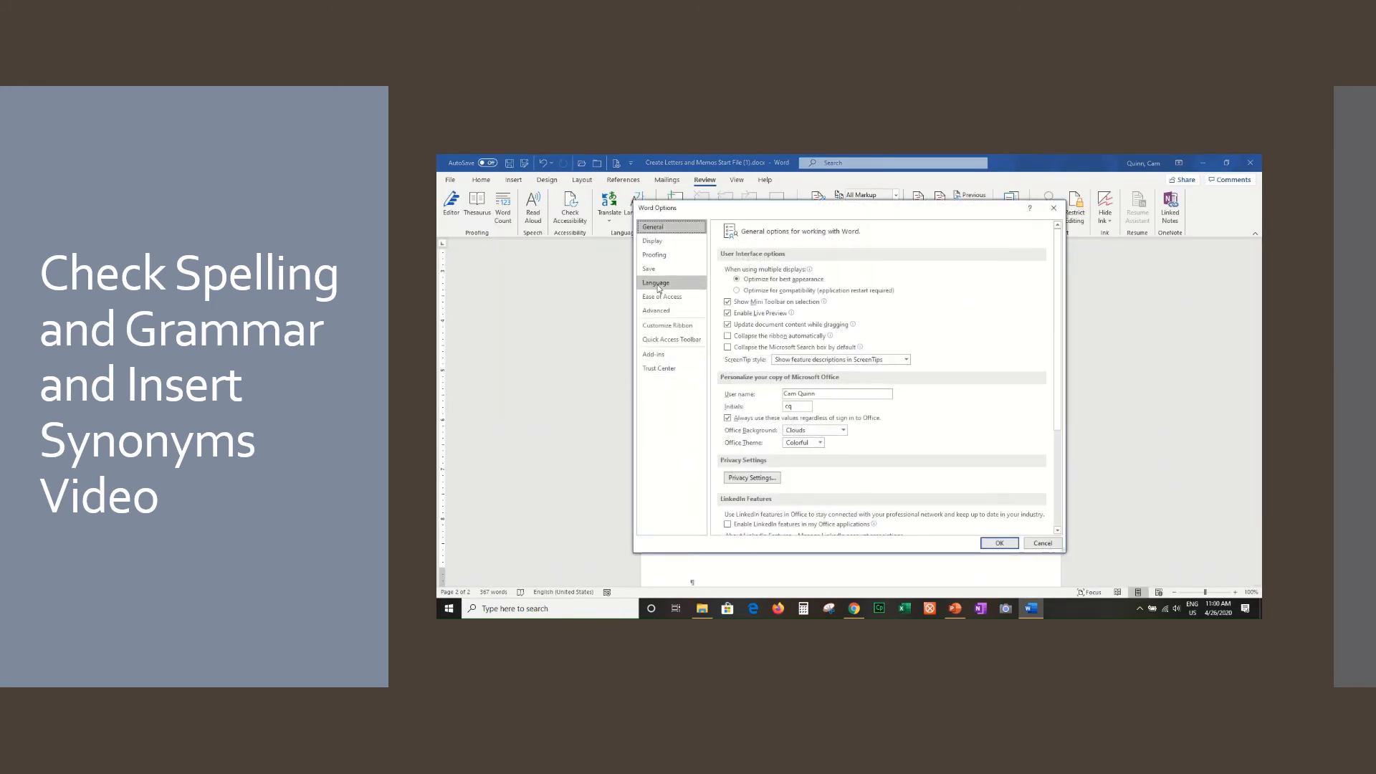
{"action": "left_click", "coordinate": [654, 258]}
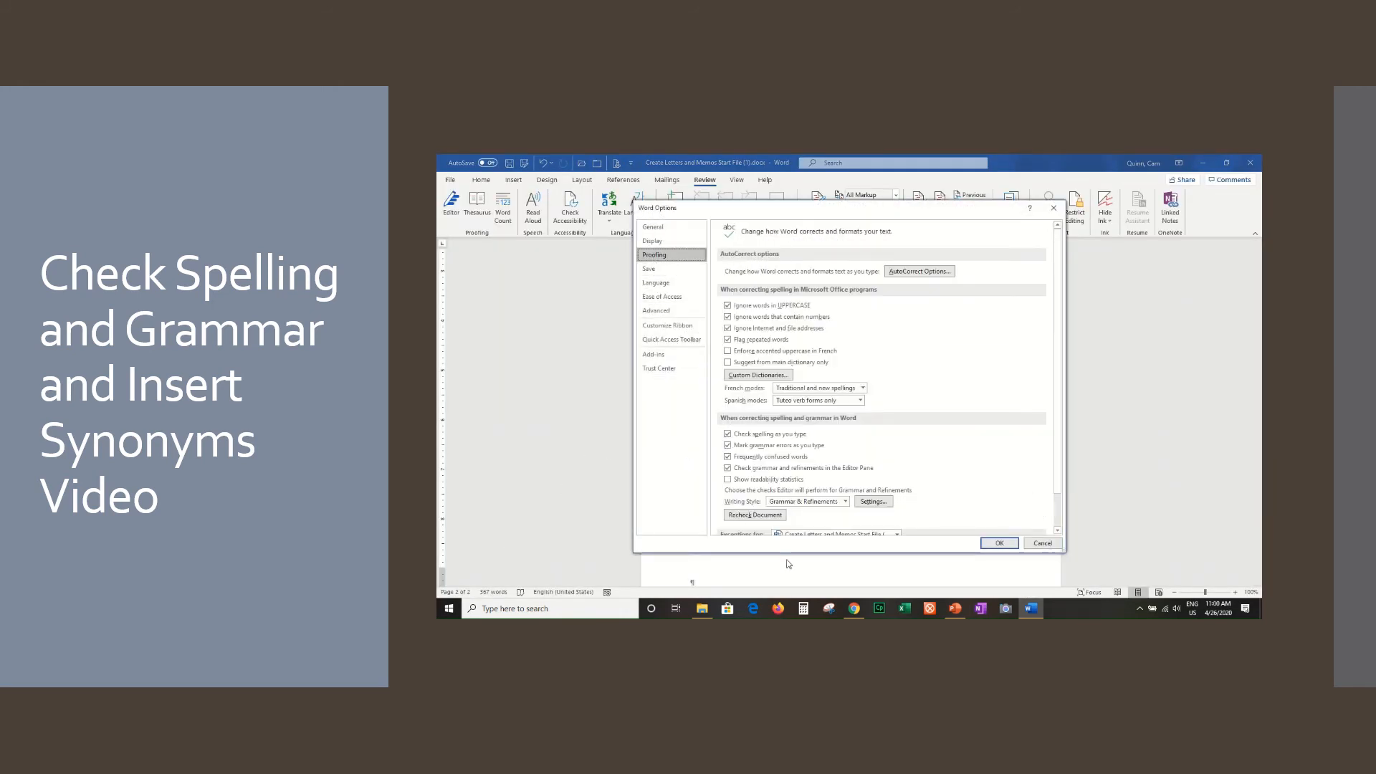
{"action": "left_click", "coordinate": [750, 515]}
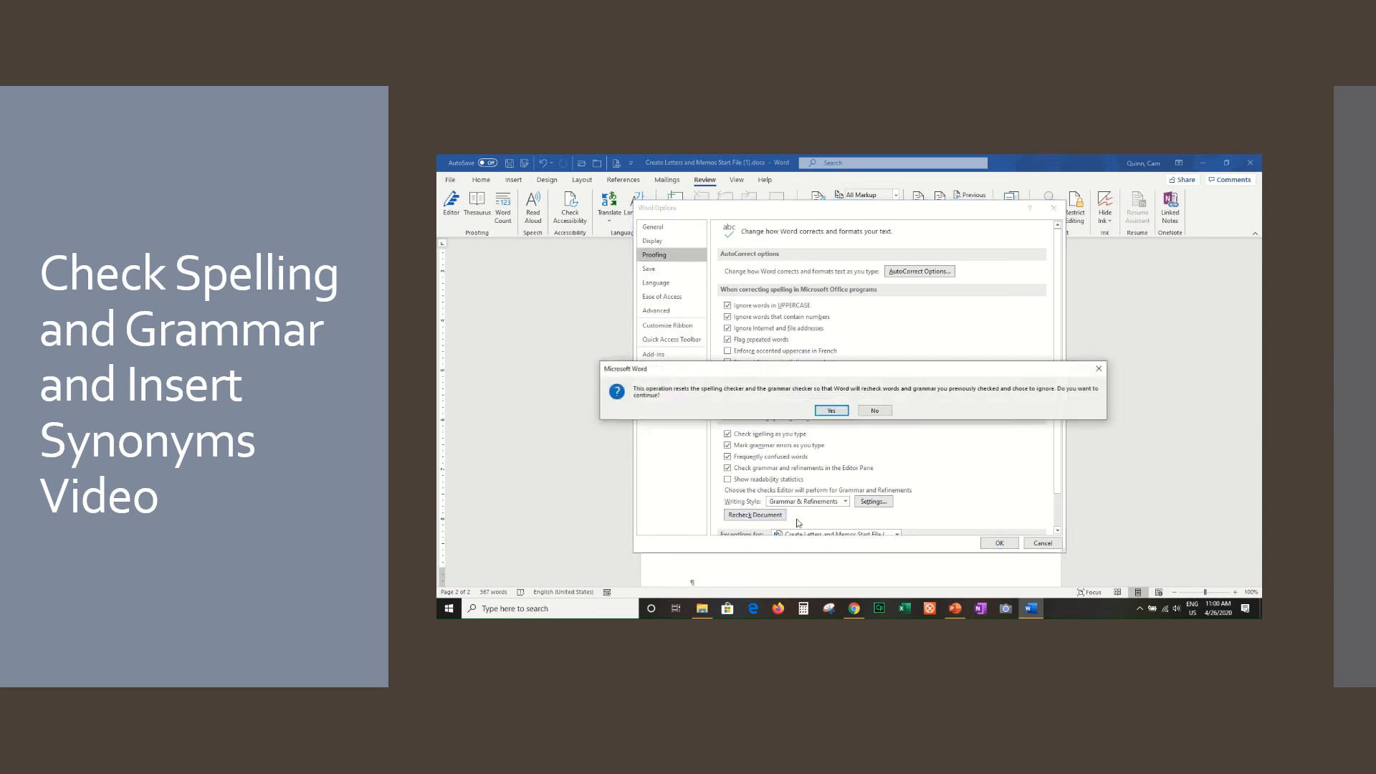
{"action": "left_click", "coordinate": [830, 409]}
{"action": "left_click", "coordinate": [998, 543]}
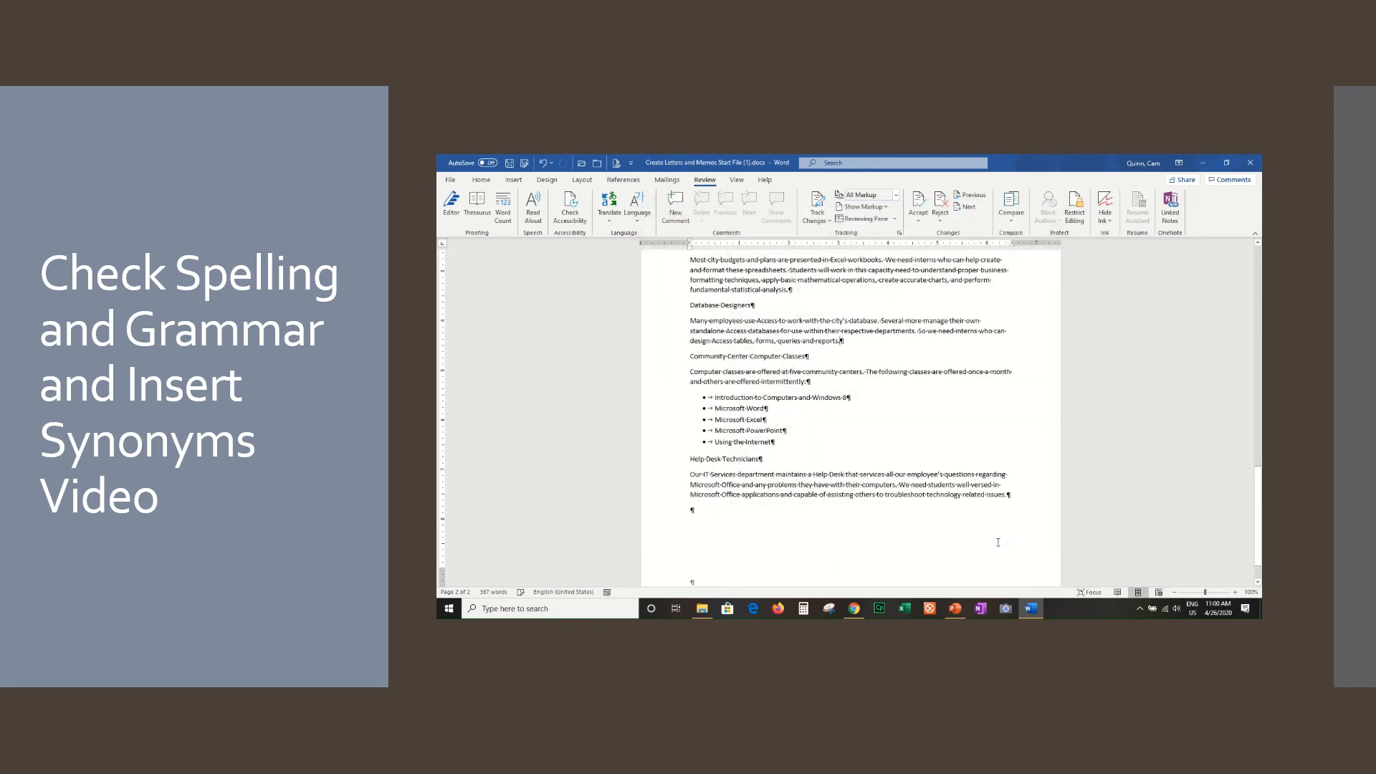
Run the Editor again from the start of the letter and ignore all spelling flags on the recipient's surname
{"action": "scroll", "coordinate": [801, 473], "scroll_direction": "up", "scroll_amount": 20}
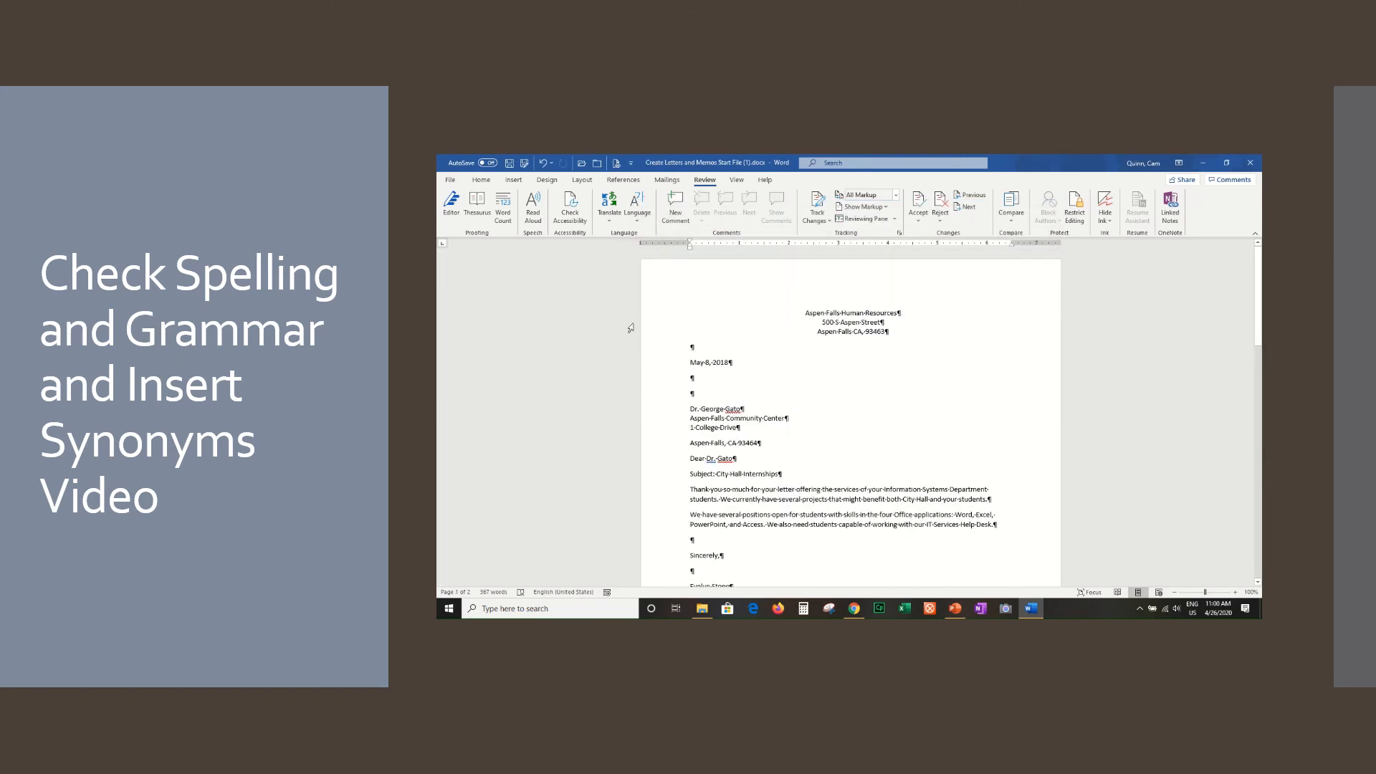
{"action": "left_click", "coordinate": [450, 204]}
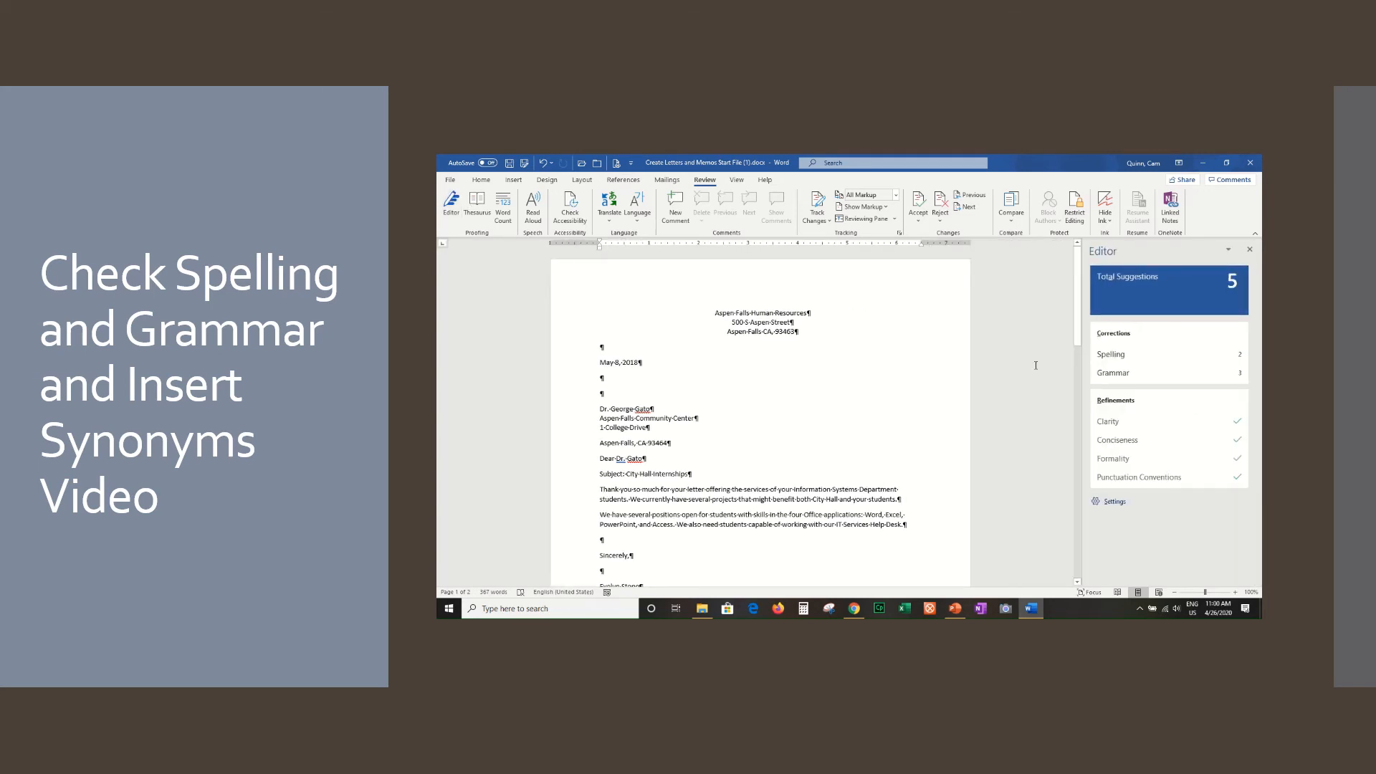
{"action": "left_click", "coordinate": [1116, 356]}
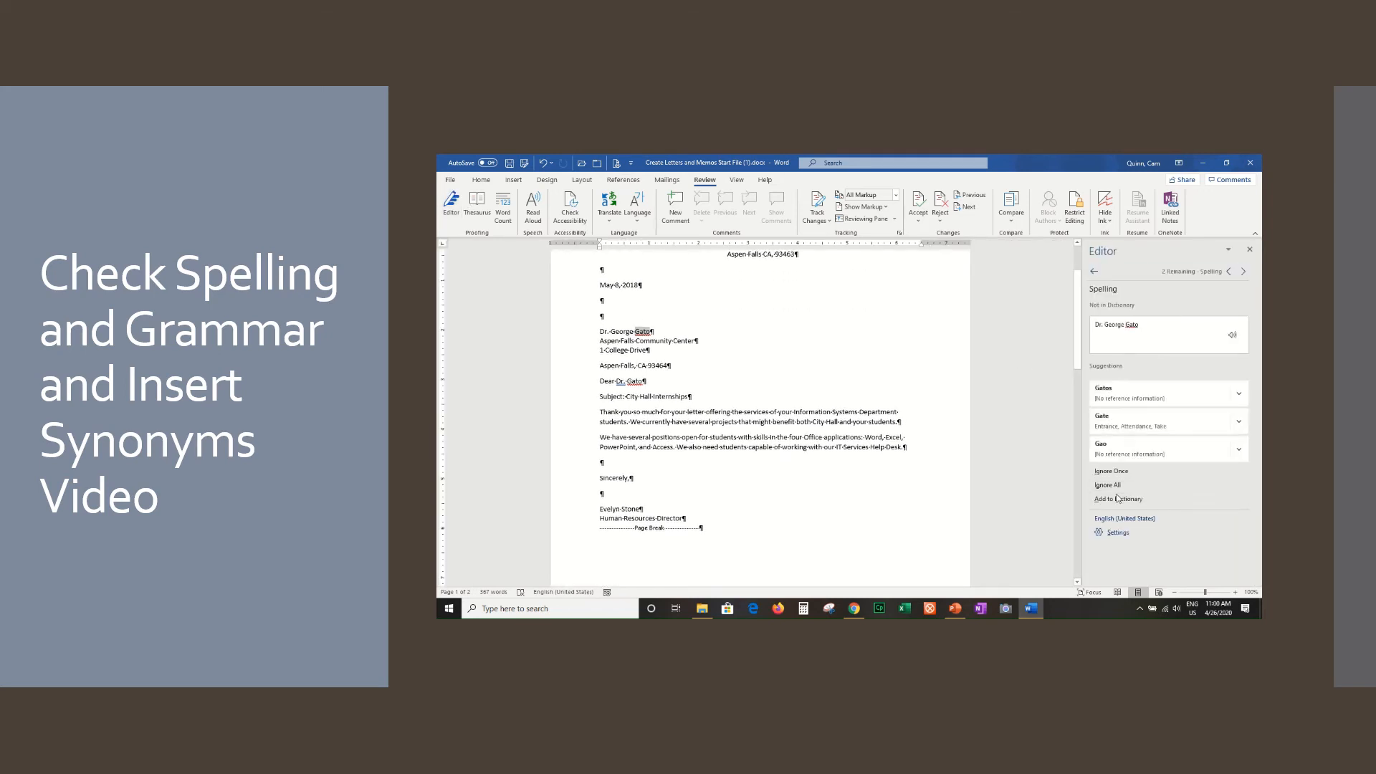
{"action": "left_click", "coordinate": [1114, 487]}
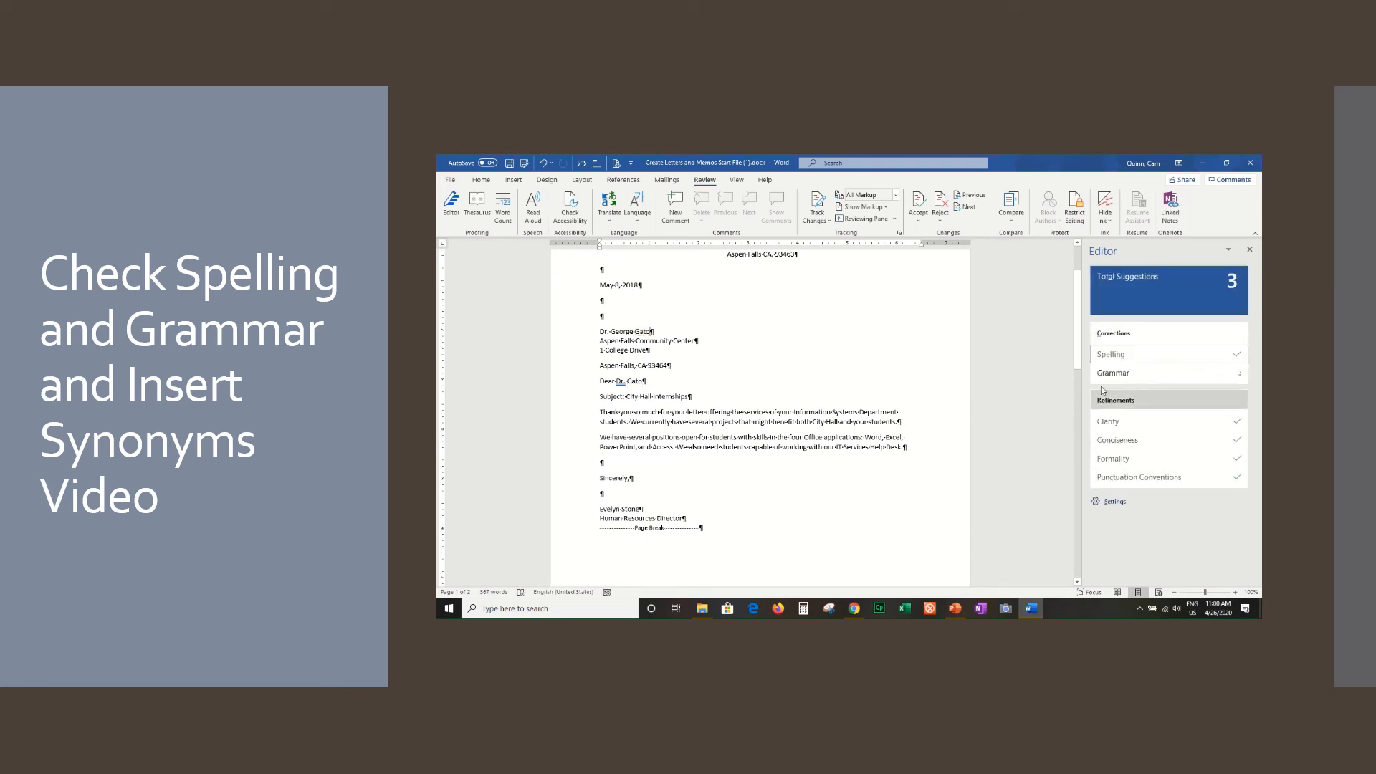
Ignore once the greeting comma and the question mark after "presentations", resume the grammar check to the "So" suggestion, and close the Editor
{"action": "left_click", "coordinate": [1104, 374]}
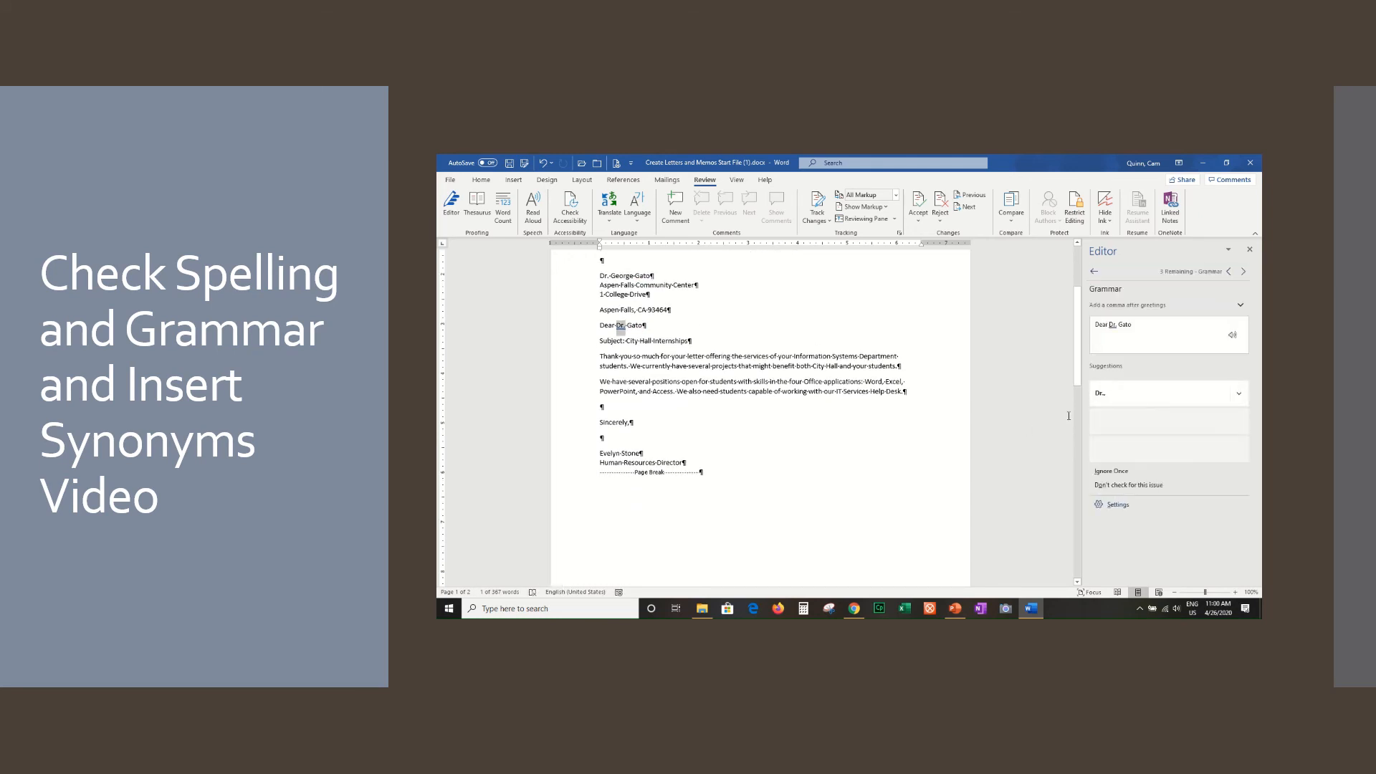
{"action": "left_click", "coordinate": [1112, 473]}
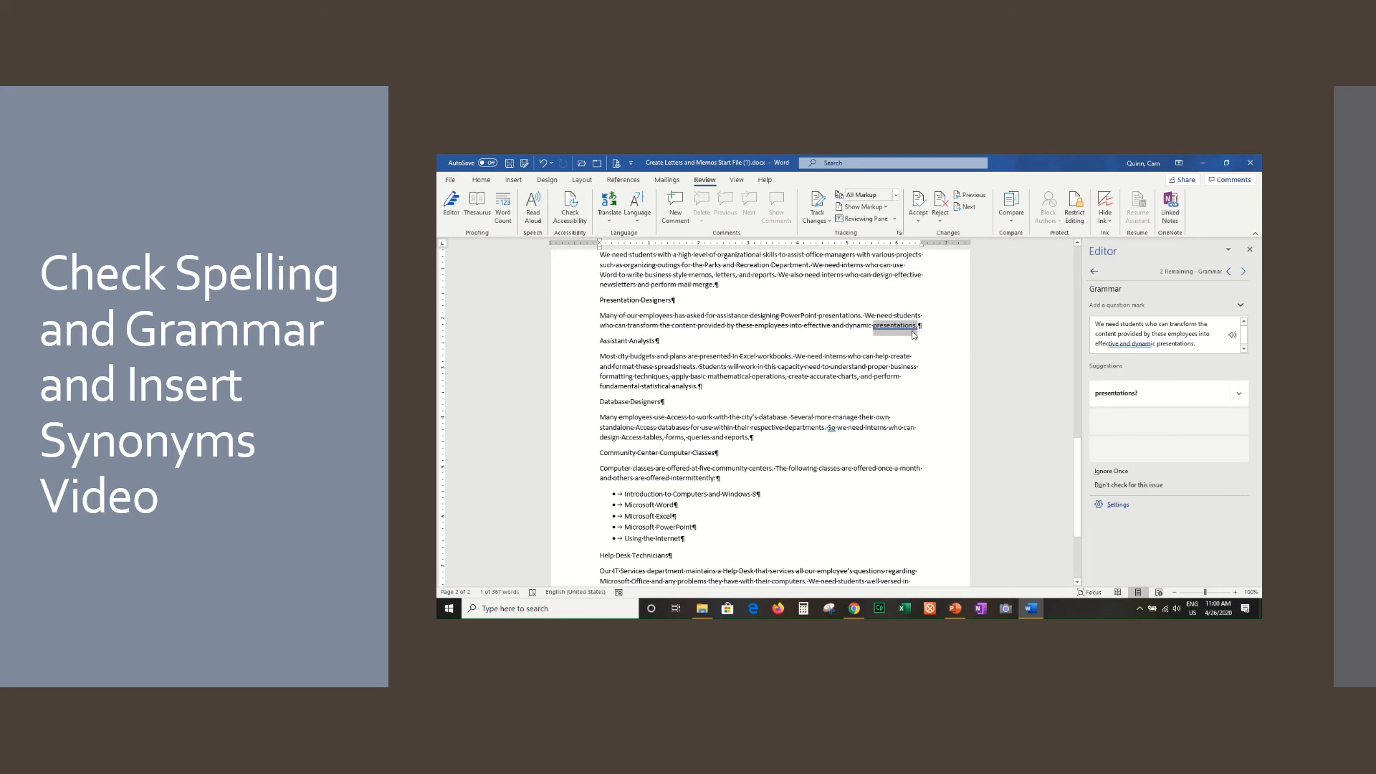
{"action": "left_click", "coordinate": [1112, 471]}
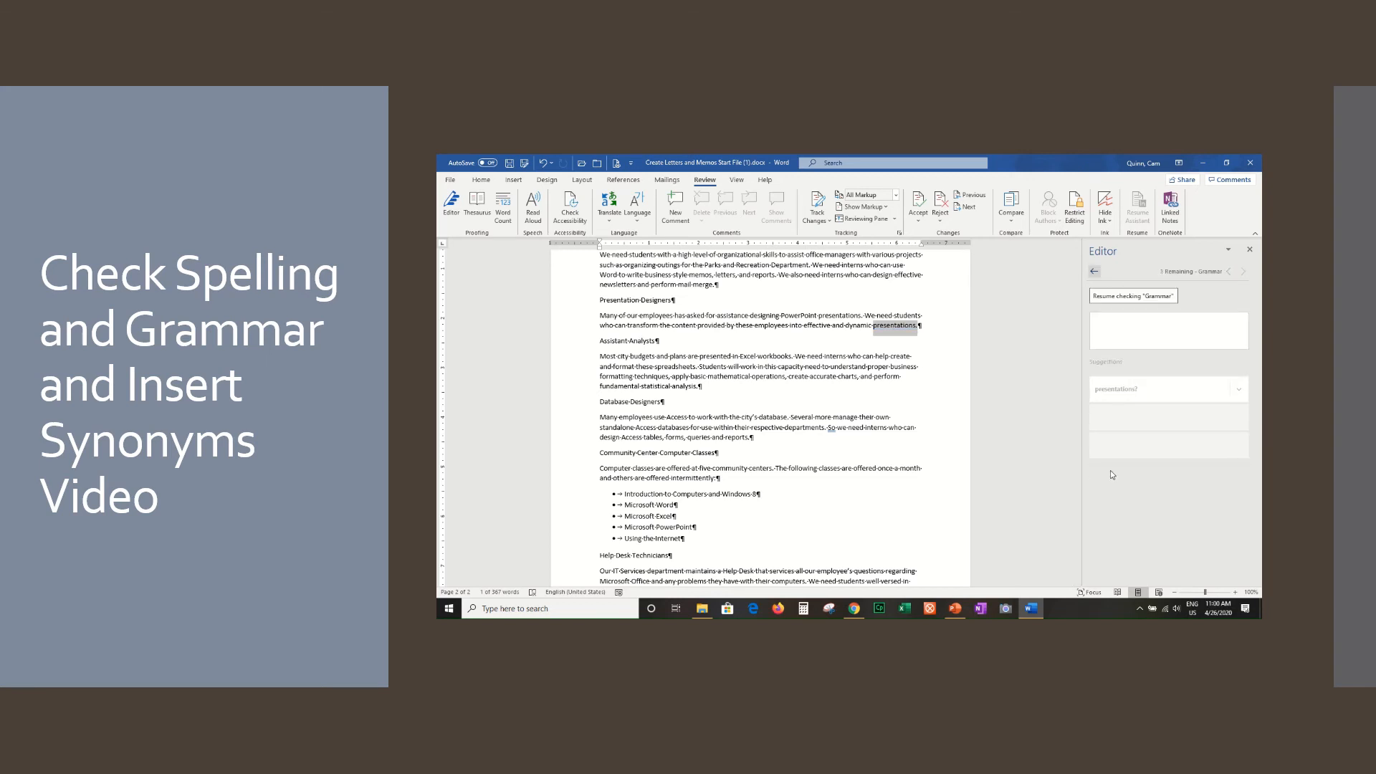
{"action": "left_click", "coordinate": [1110, 298]}
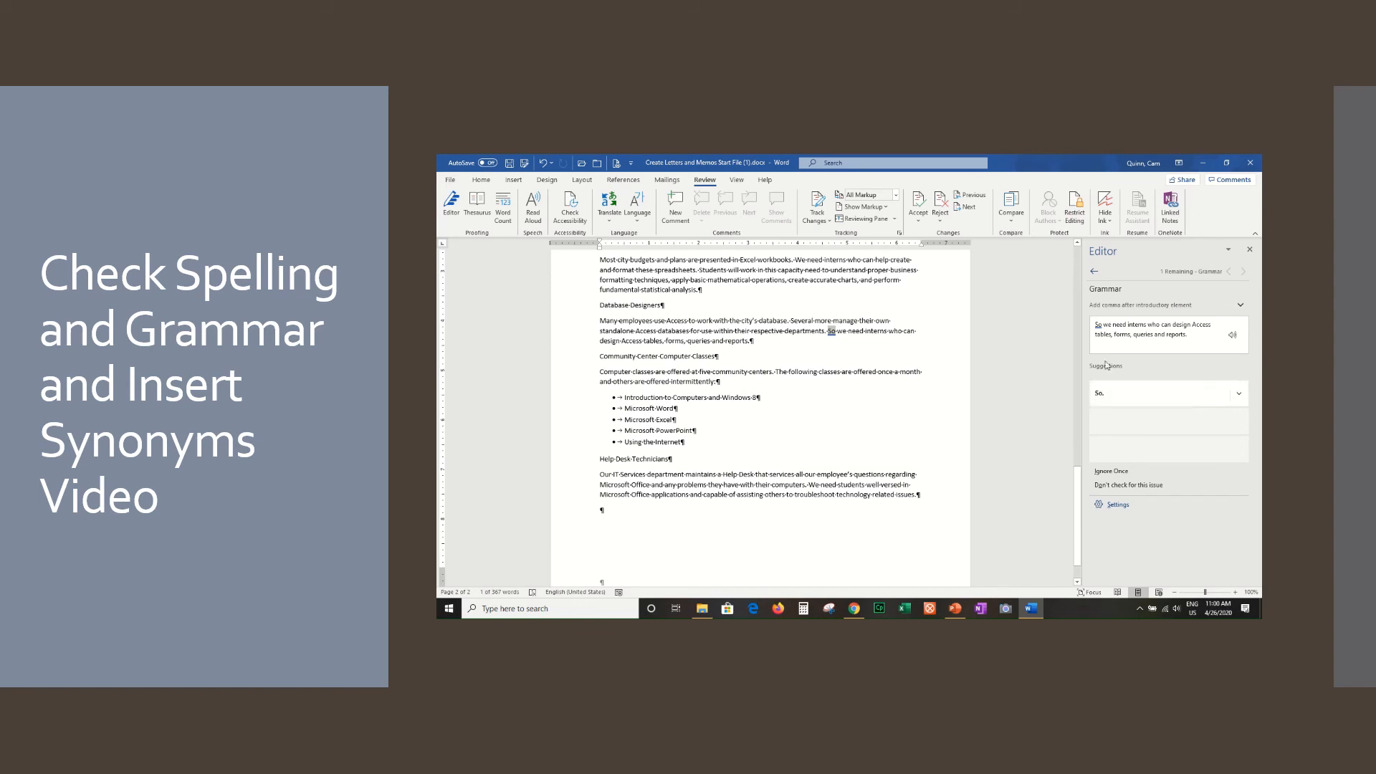
{"action": "left_click", "coordinate": [1250, 249]}
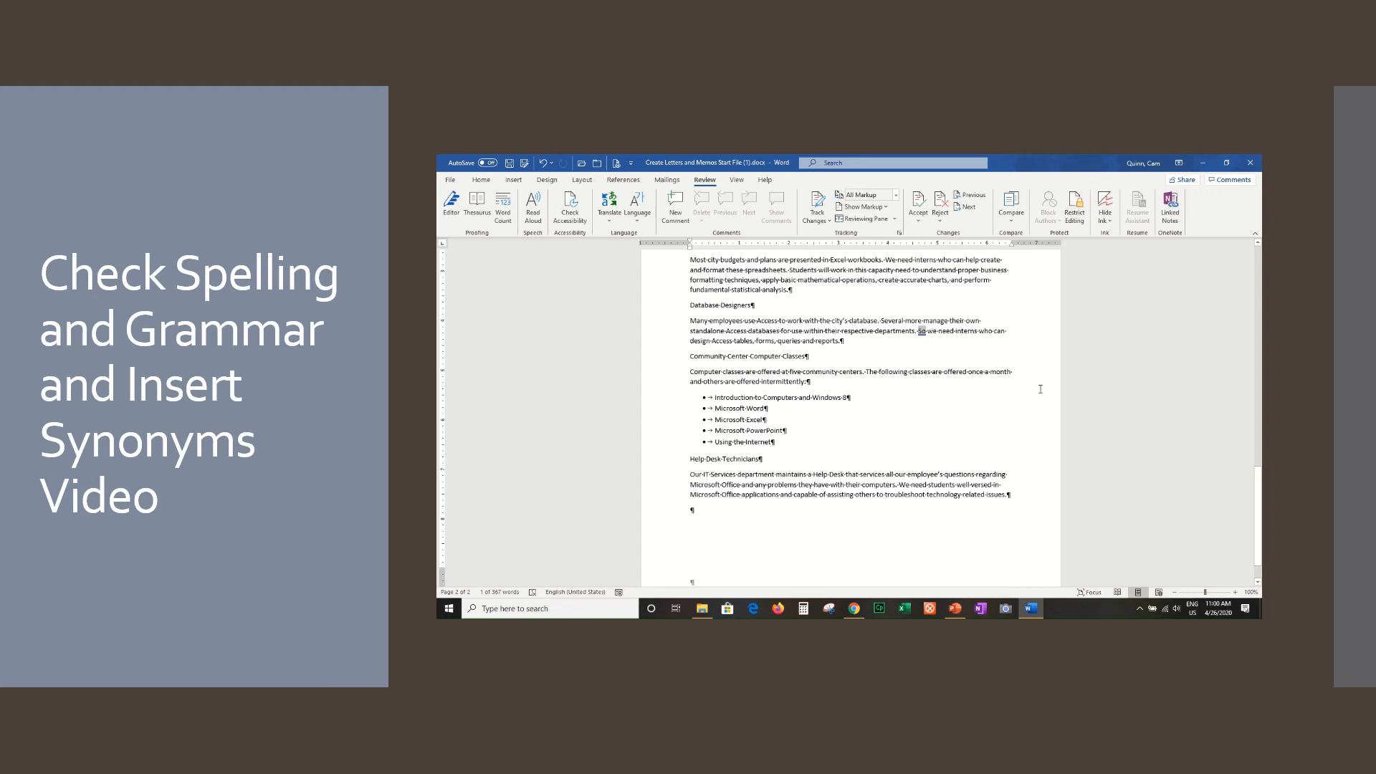
Review the grammar suggestion for "So" in the Database Designers paragraph without applying a correction
{"action": "right_click", "coordinate": [922, 335]}
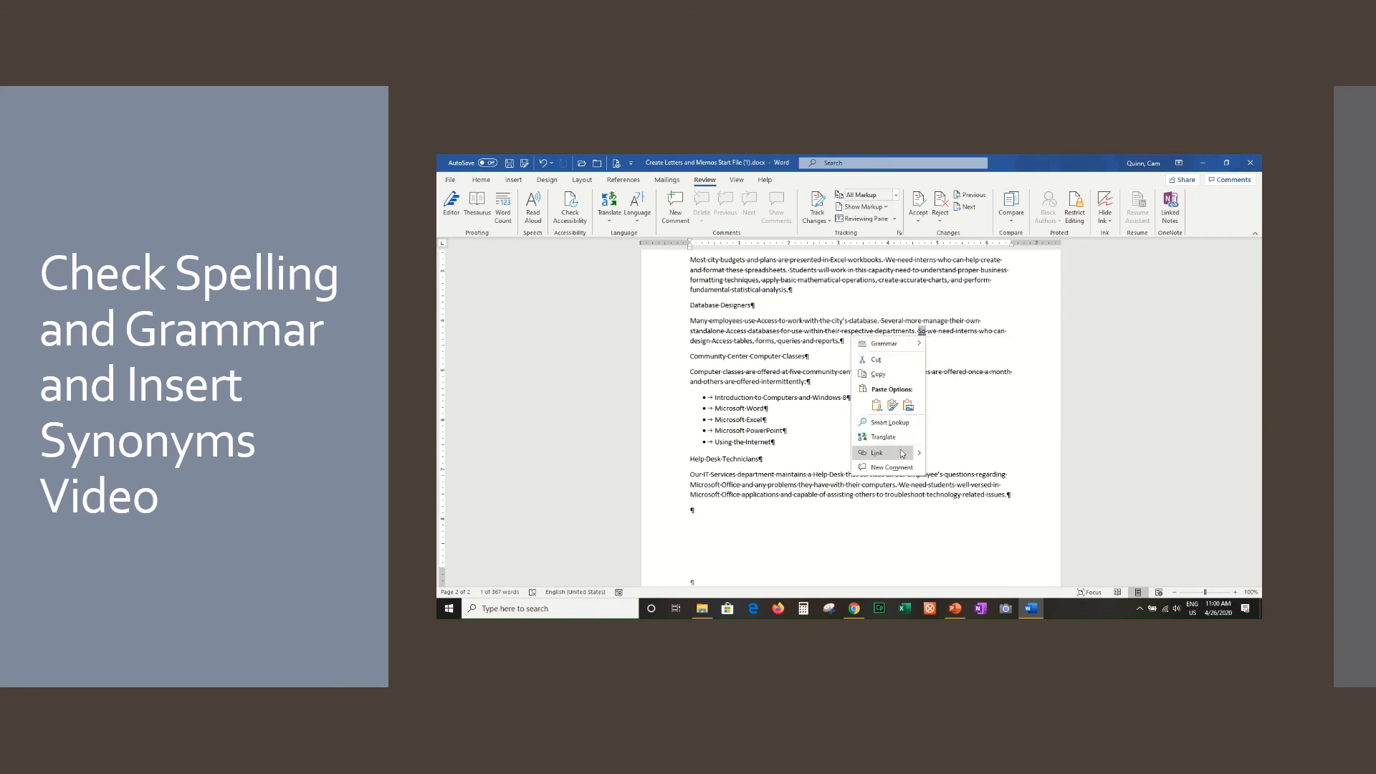
{"action": "right_click", "coordinate": [922, 335]}
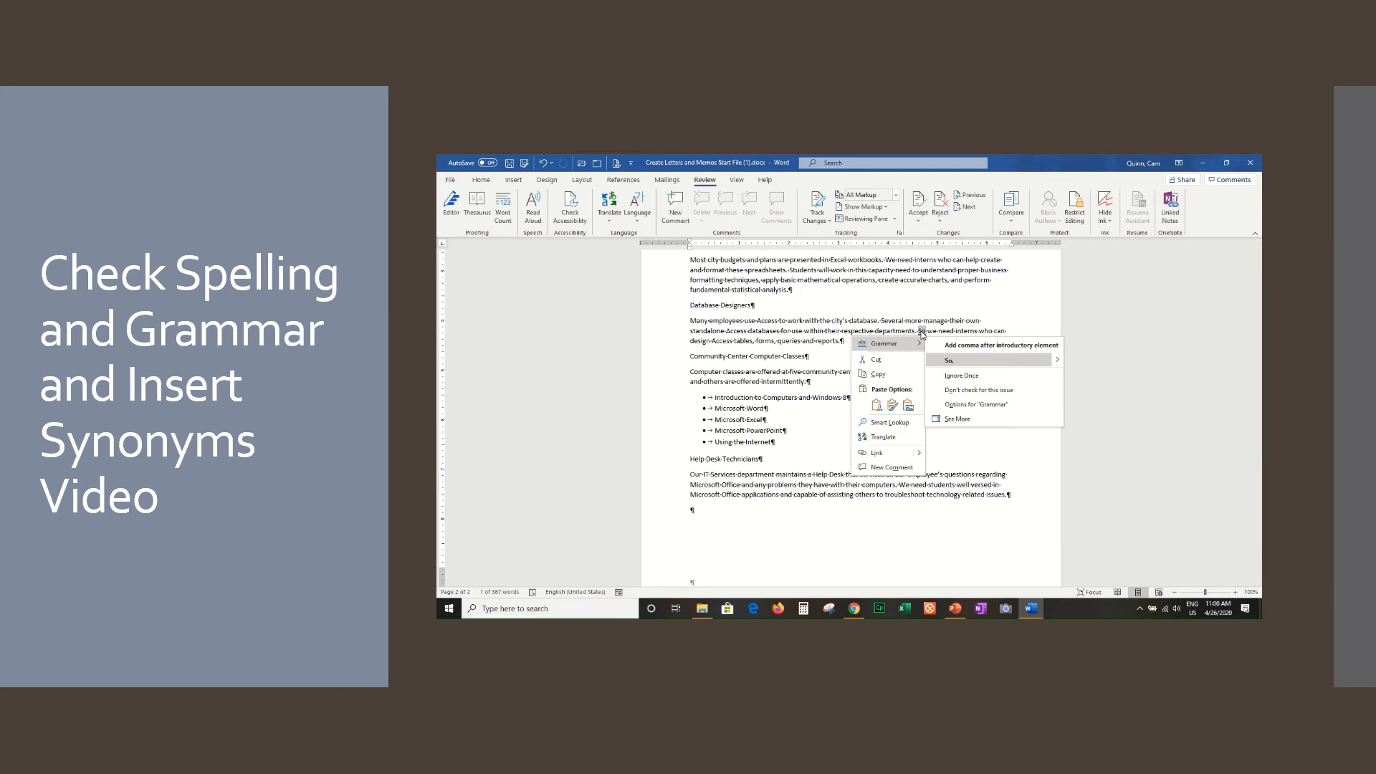
{"action": "left_click", "coordinate": [978, 455]}
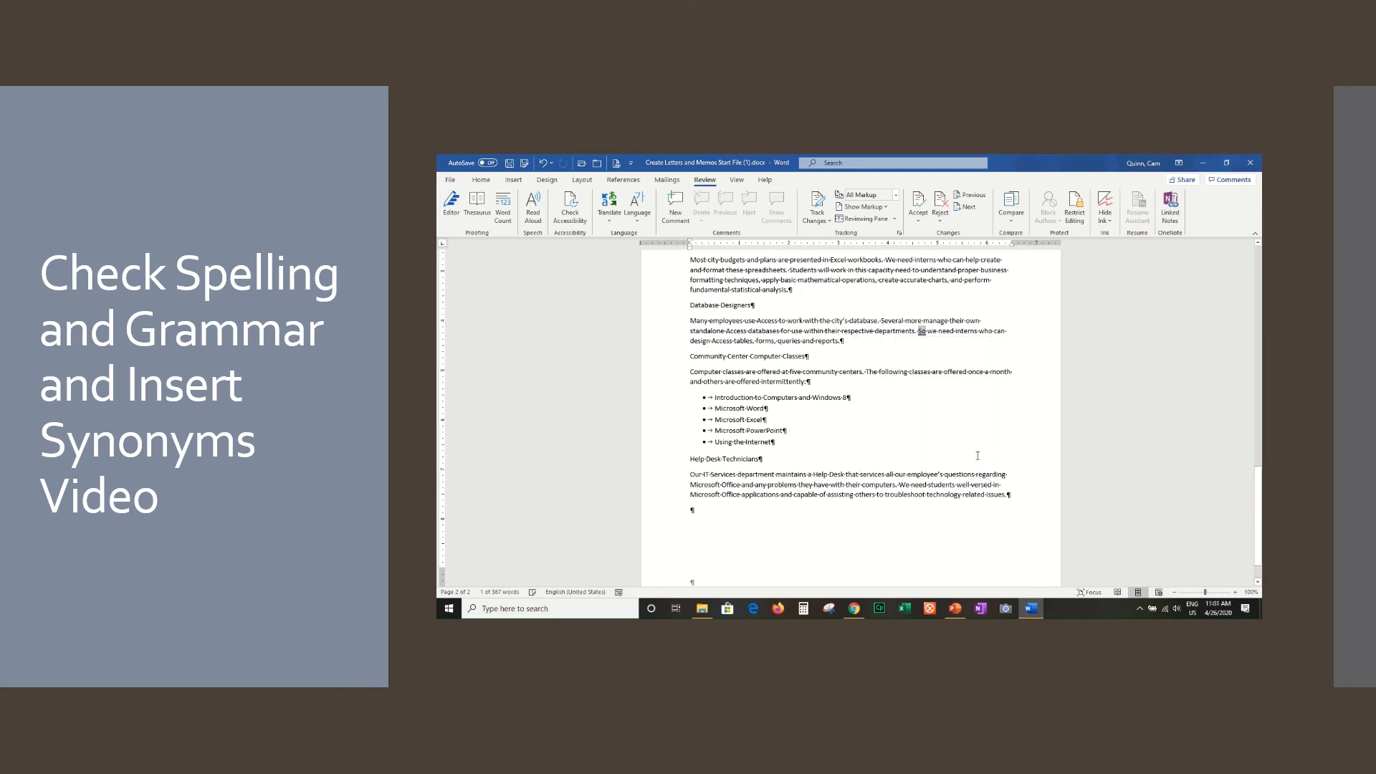
Replace "Computer" in the heading "Community Center Computer Classes" with the synonym Notebook
{"action": "right_click", "coordinate": [764, 354]}
{"action": "mouse_move", "coordinate": [787, 472]}
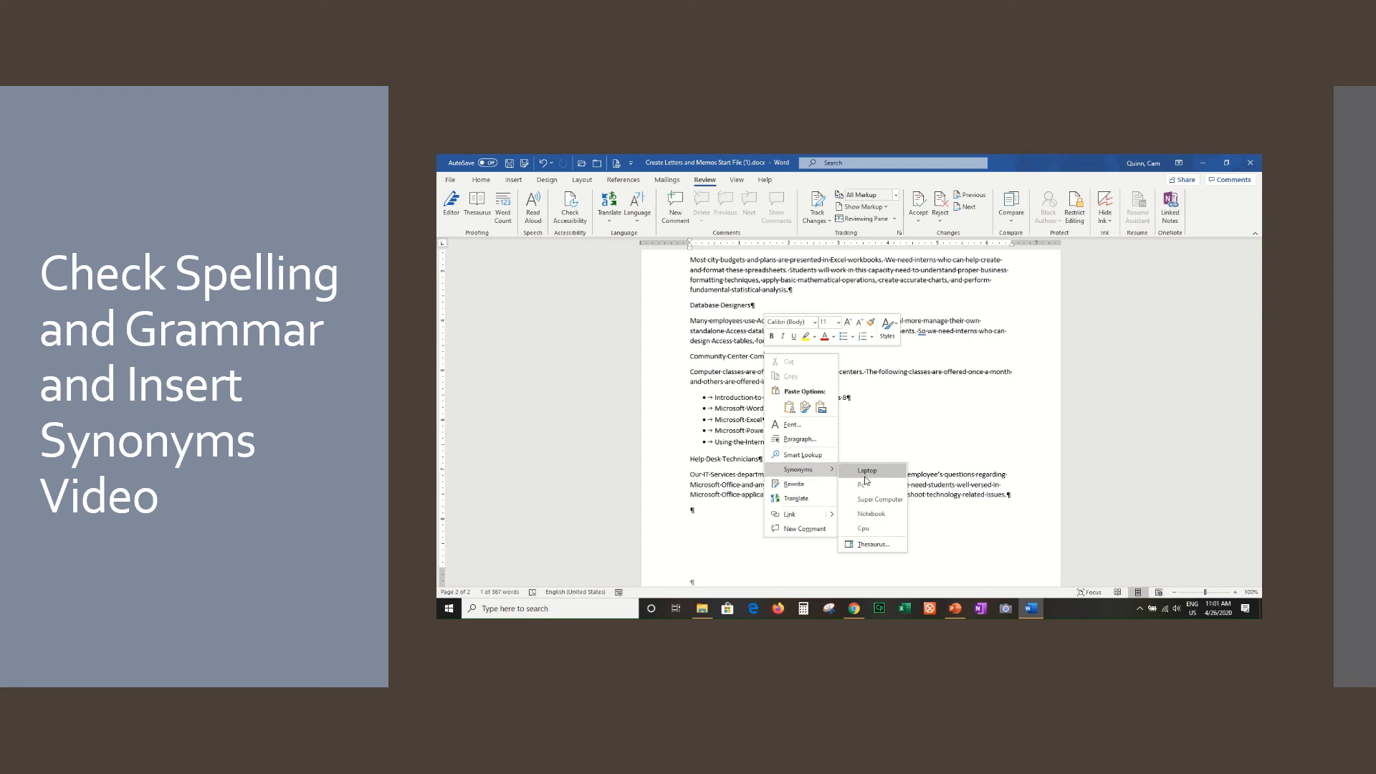
{"action": "left_click", "coordinate": [871, 513]}
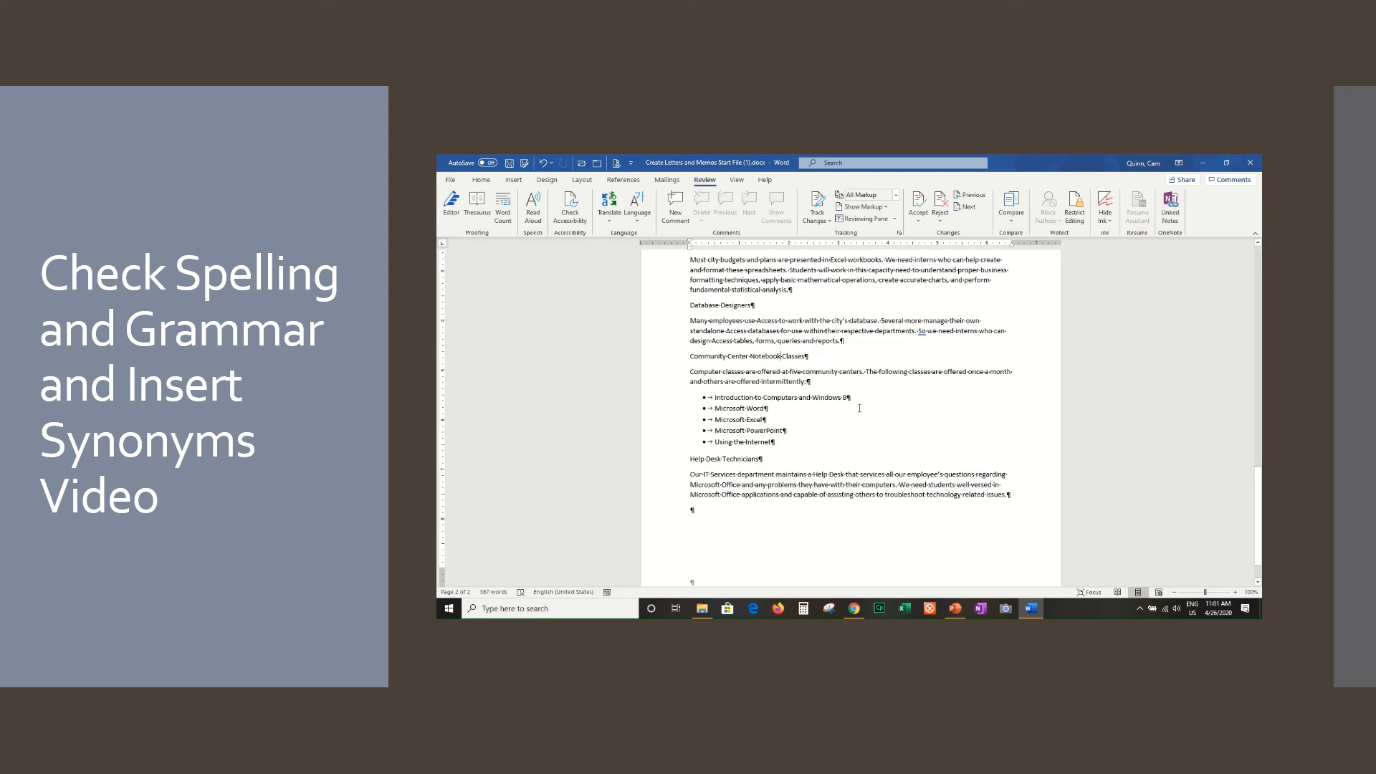
Look up "Notebook" from the classes heading in the Thesaurus, look up its synonym Notepad, and close the Thesaurus
{"action": "right_click", "coordinate": [767, 357]}
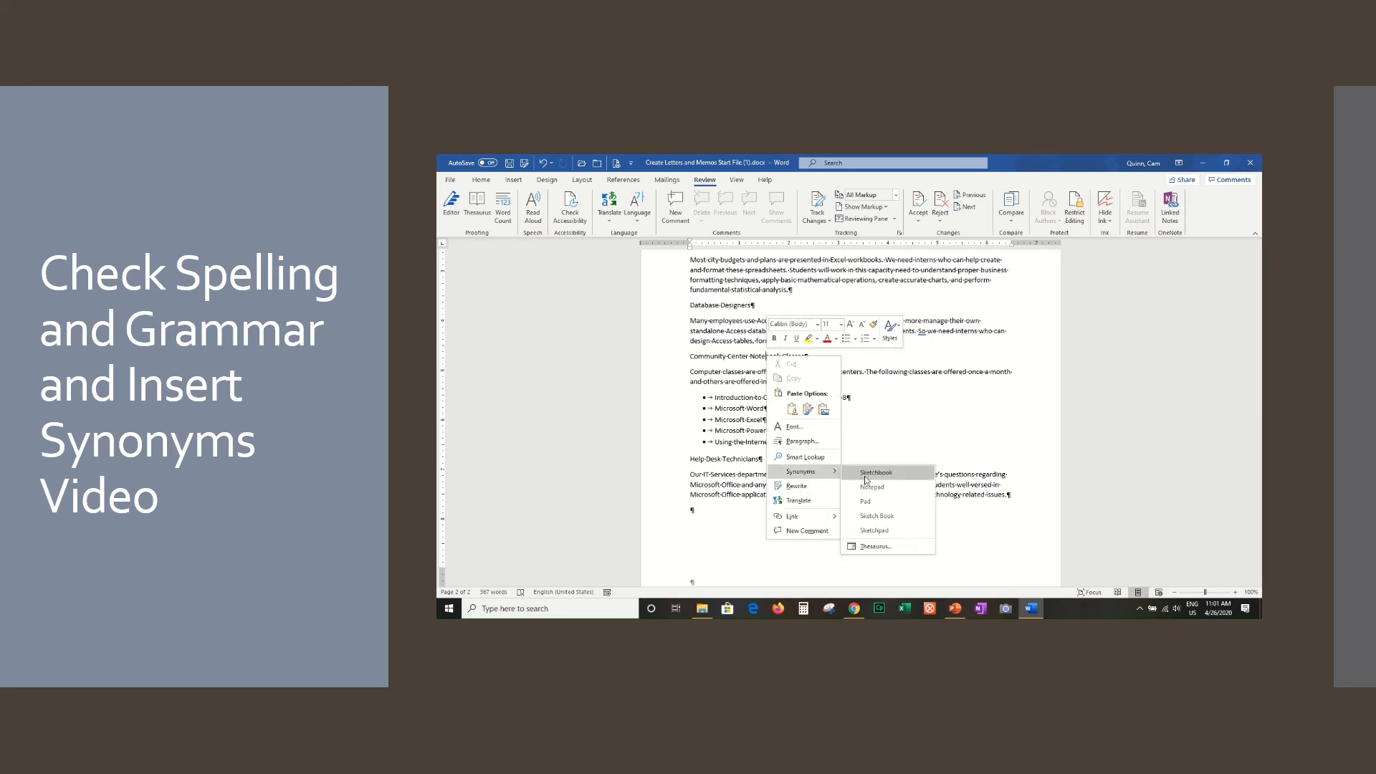
{"action": "left_click", "coordinate": [879, 547]}
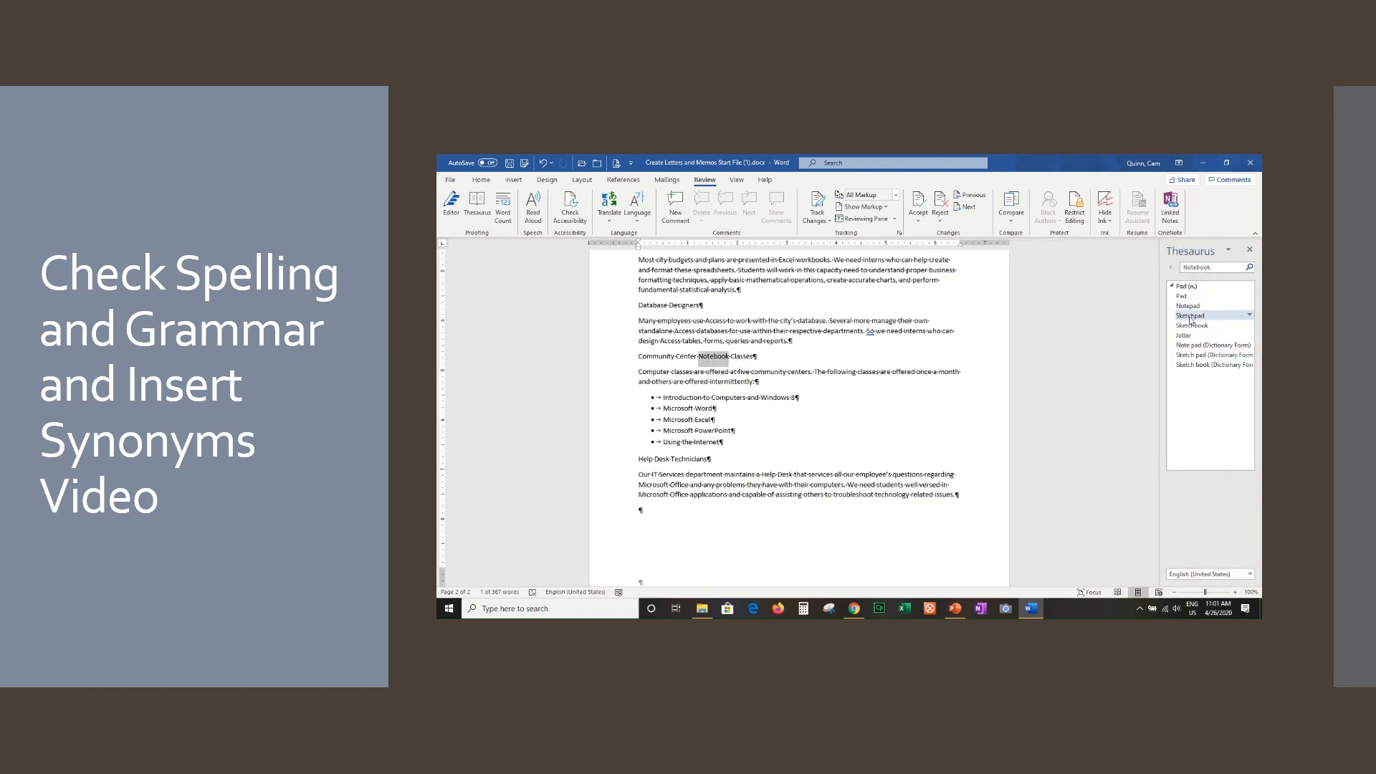
{"action": "left_click", "coordinate": [1187, 306]}
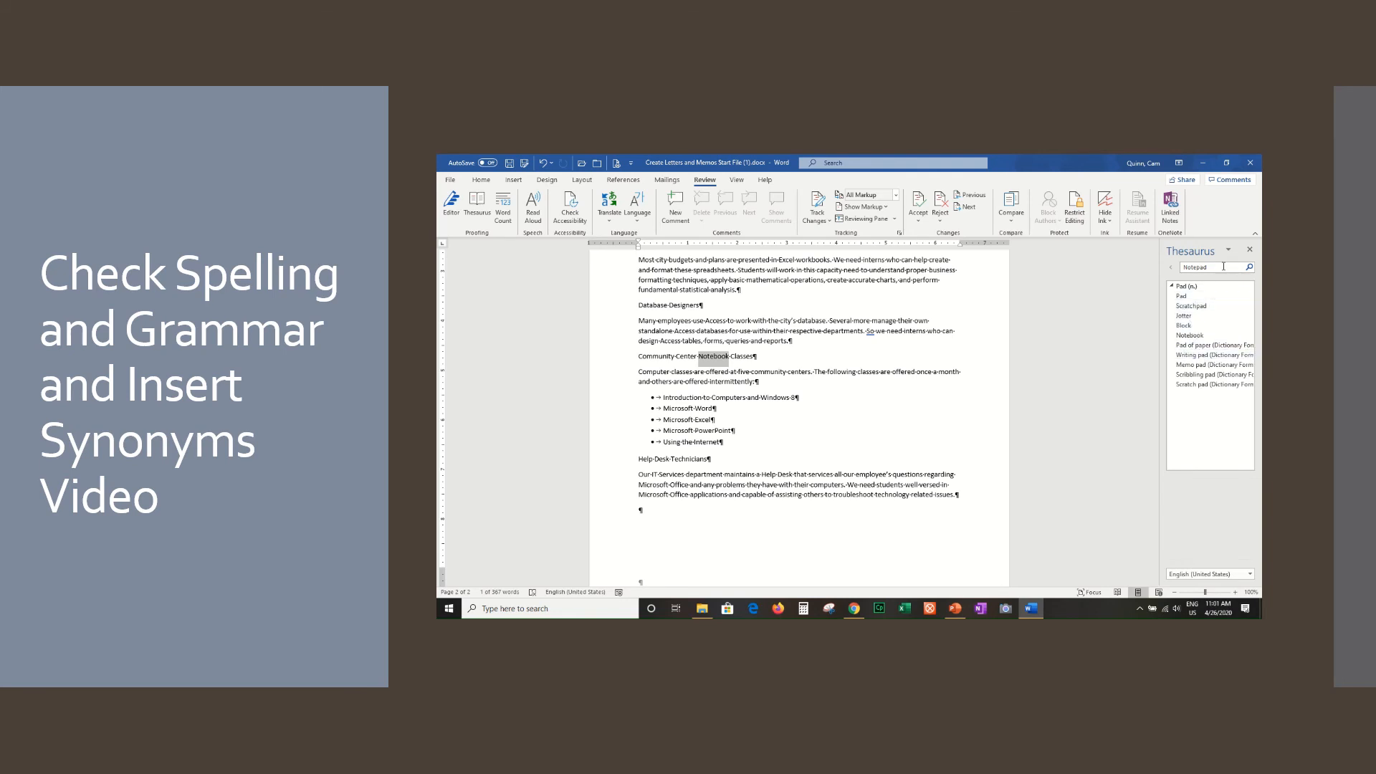
{"action": "left_click", "coordinate": [1249, 250]}
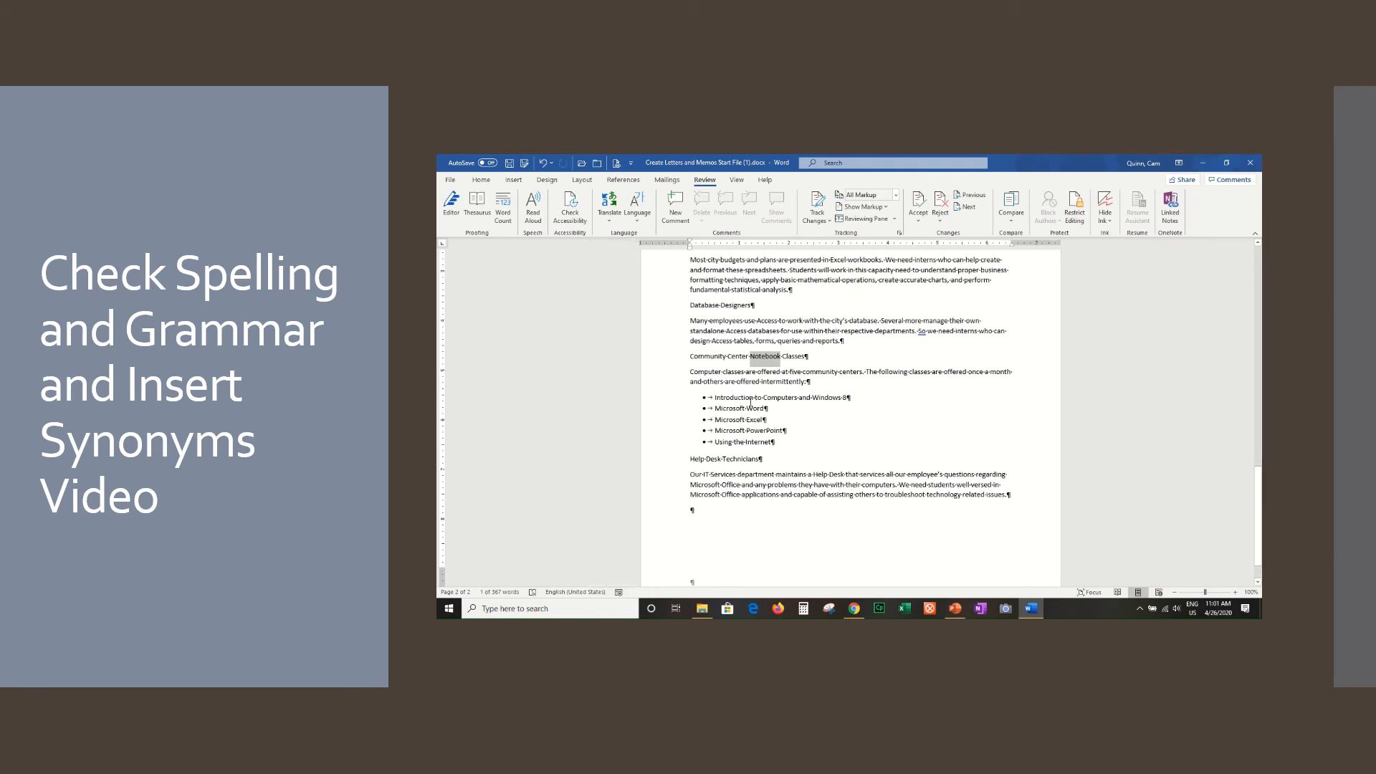
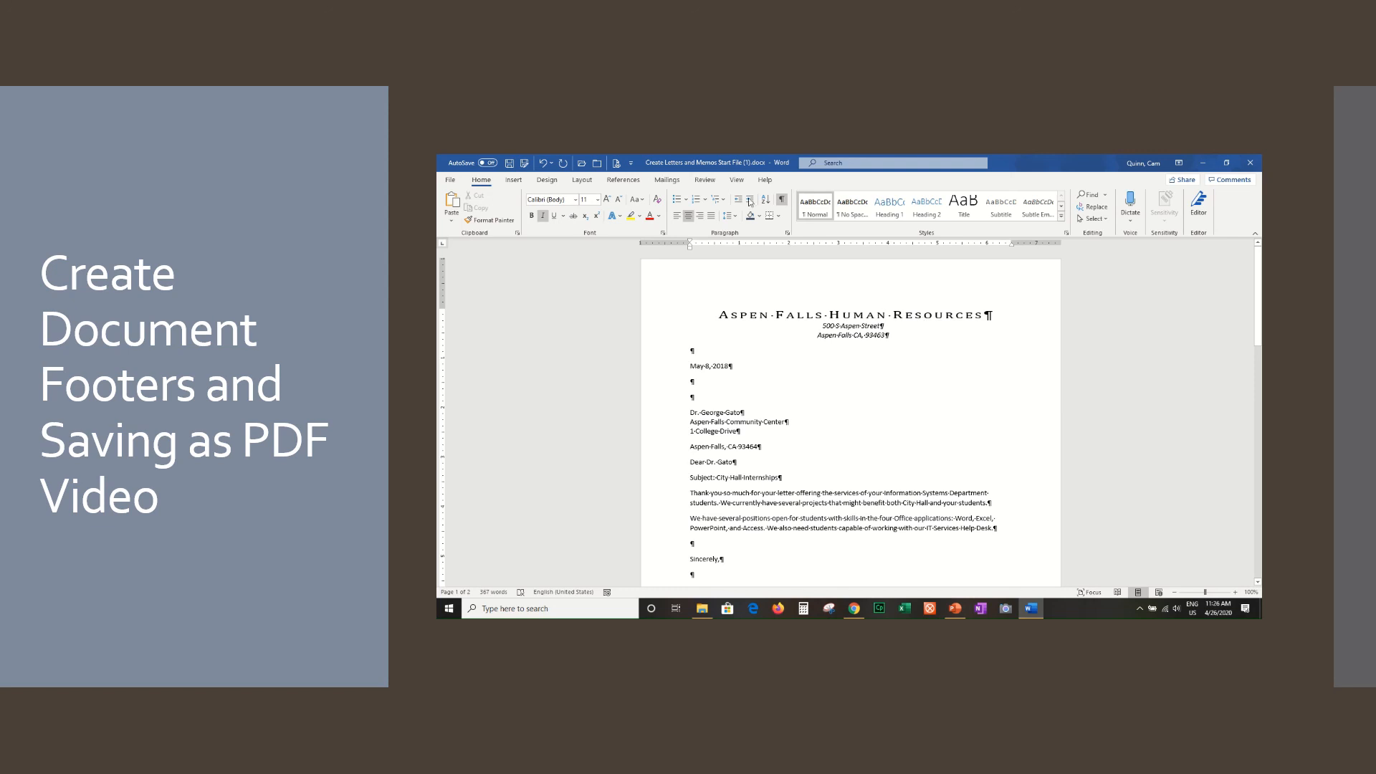
Open the letter's footer for editing, bypassing the built-in designs, and undo a trial text entry in it
{"action": "left_click", "coordinate": [513, 180]}
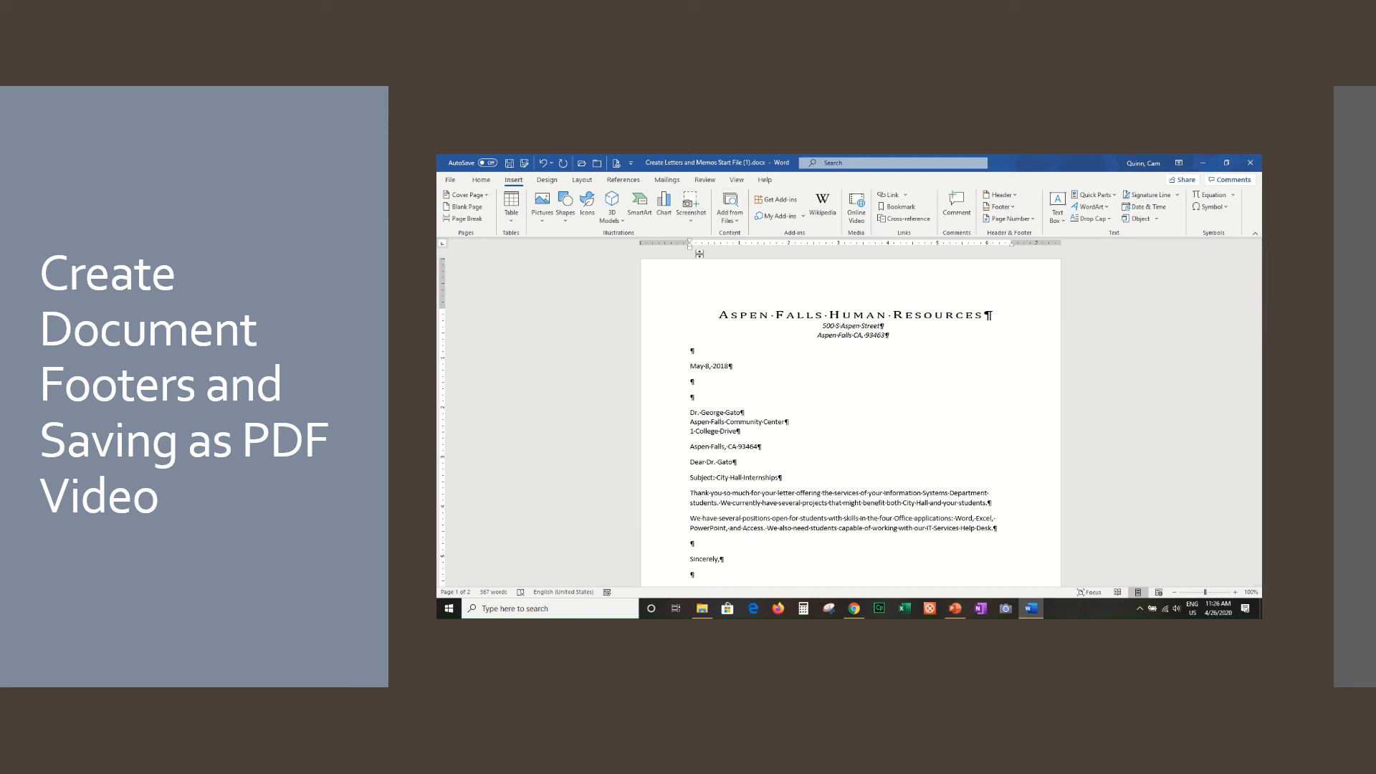
{"action": "left_click", "coordinate": [1004, 210]}
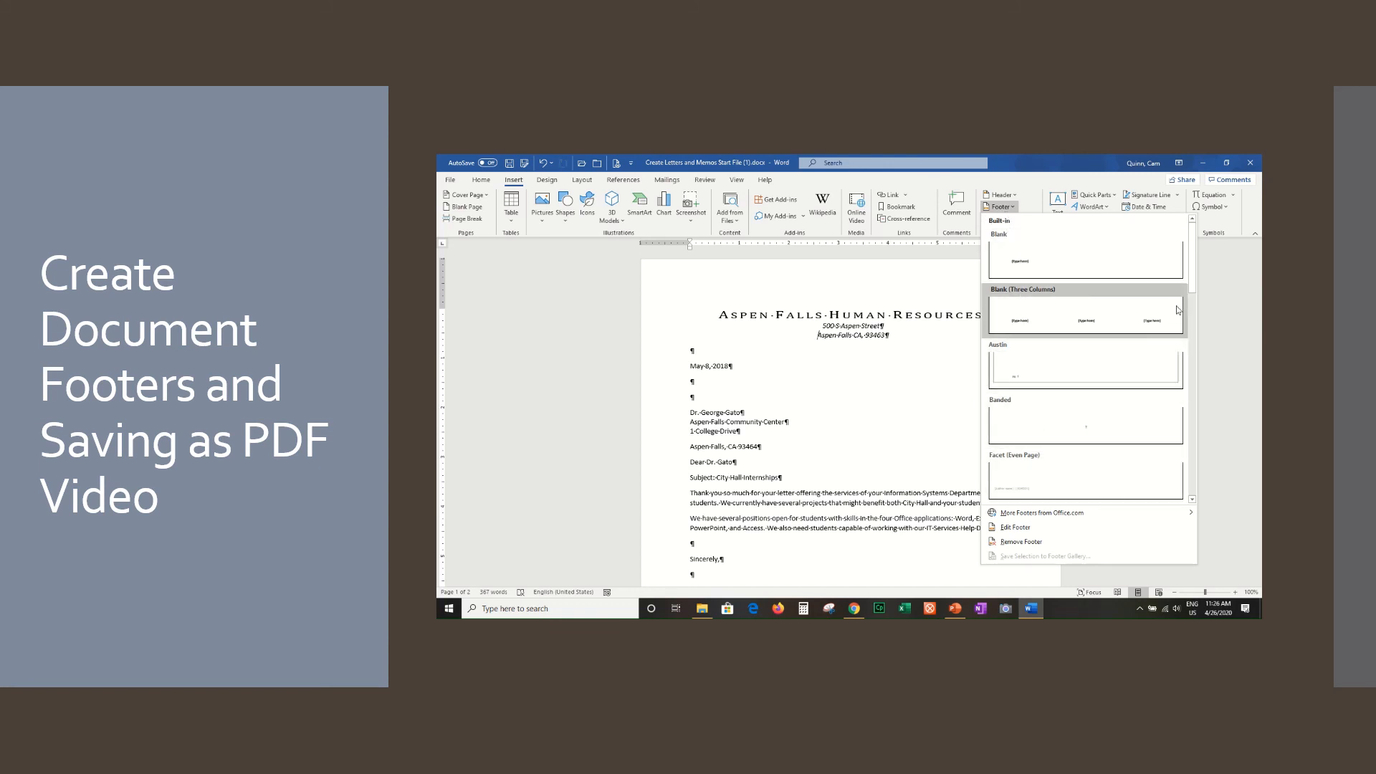
{"action": "mouse_move", "coordinate": [1192, 287]}
{"action": "left_mouse_down"}
{"action": "mouse_move", "coordinate": [1197, 487]}
{"action": "mouse_move", "coordinate": [1203, 283]}
{"action": "left_mouse_up"}
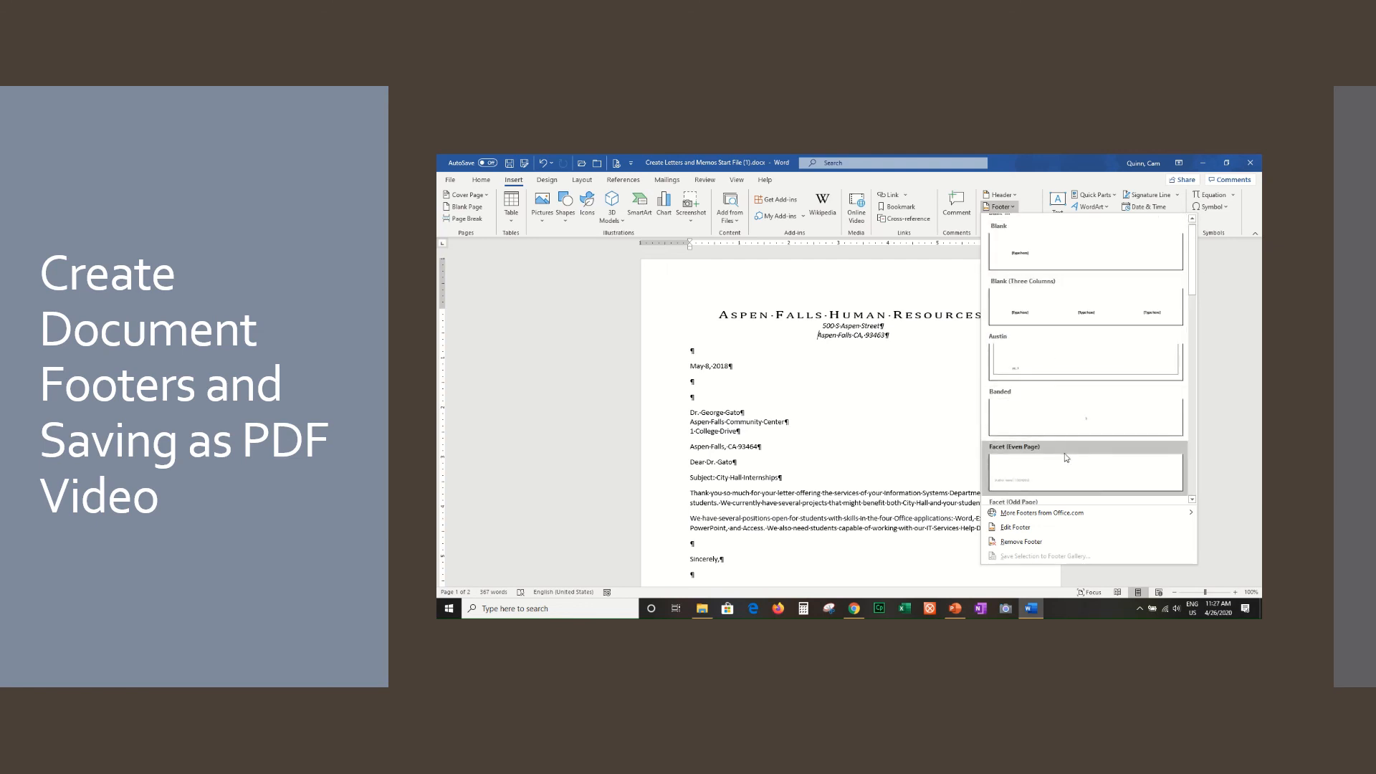
{"action": "left_click", "coordinate": [1012, 528]}
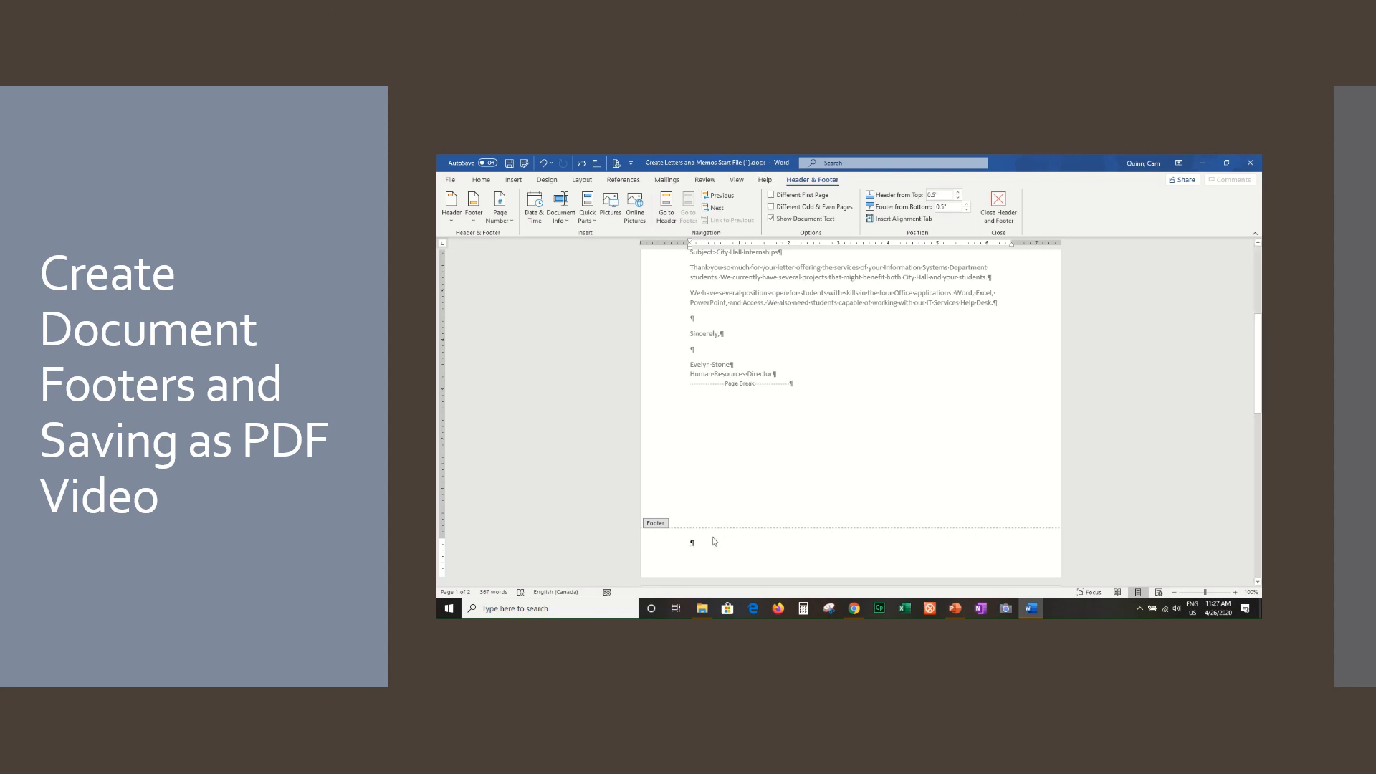
{"action": "type", "text": "dfghdfghdf"}
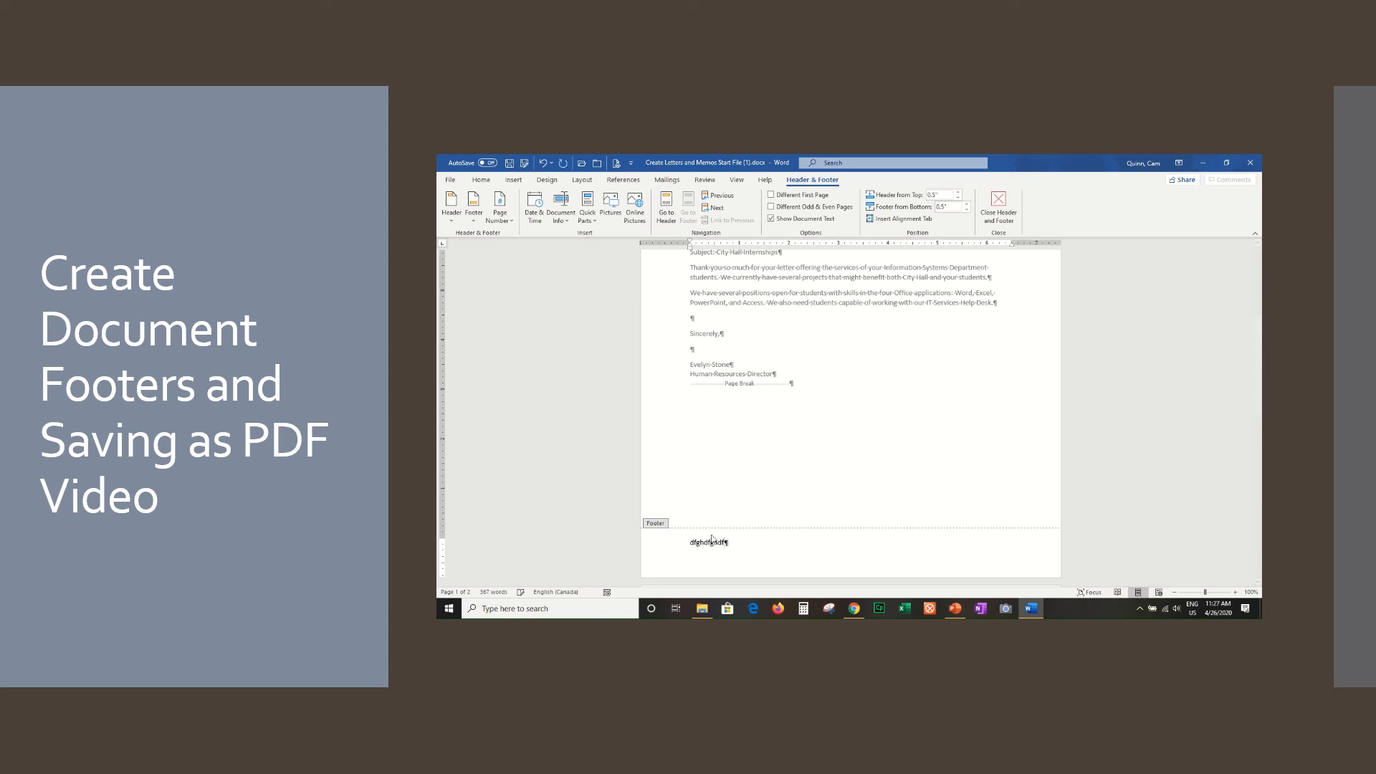
{"action": "key", "text": "ctrl+z"}
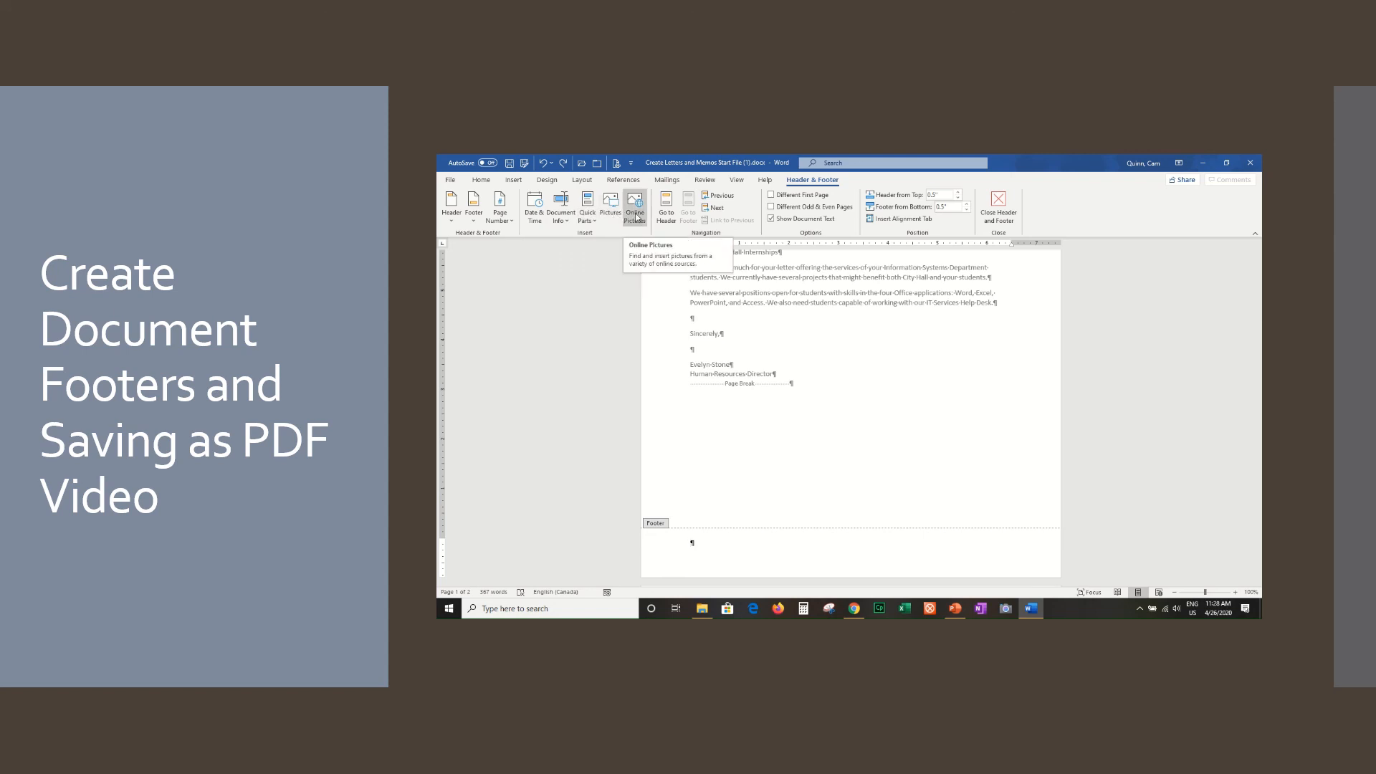
Insert a FileName field with no special format and no path into the footer using the Field dialog
{"action": "left_click", "coordinate": [589, 219]}
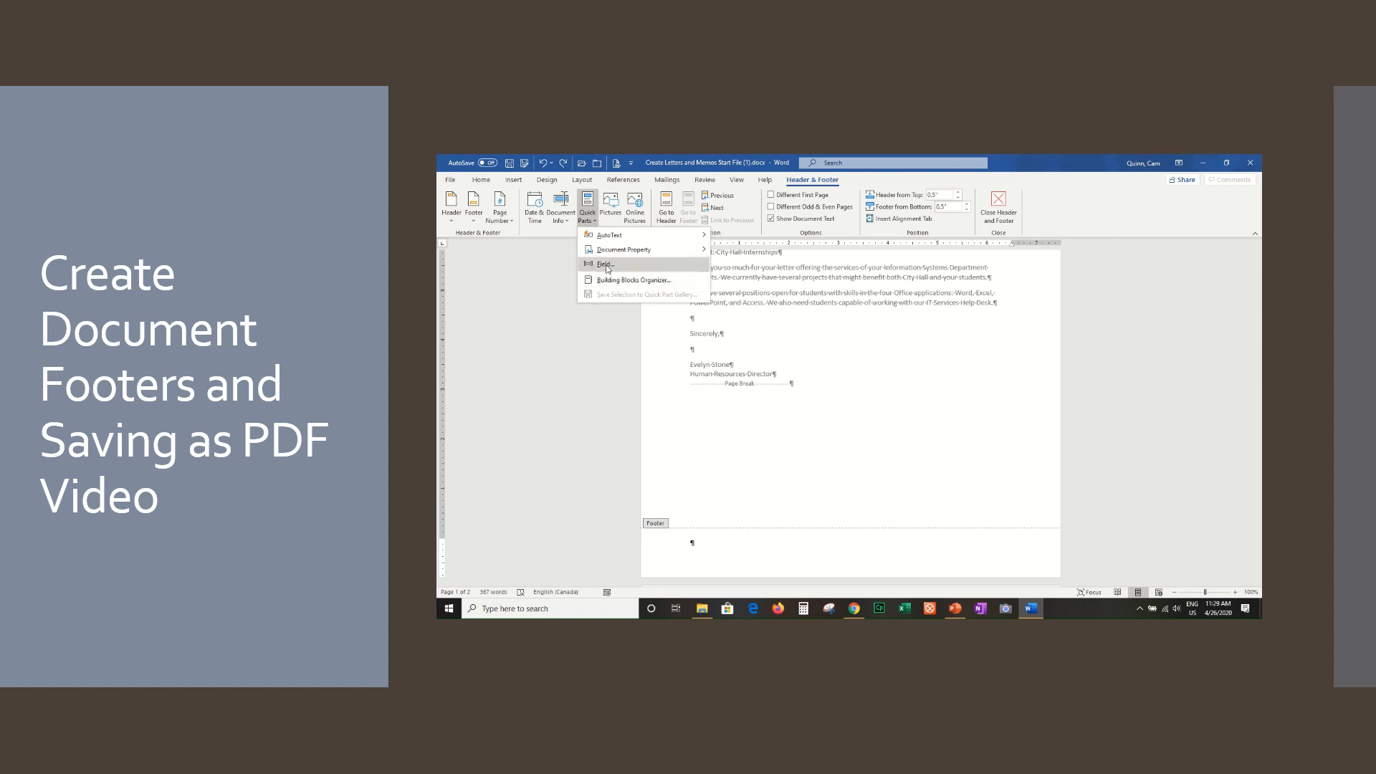
{"action": "left_click", "coordinate": [607, 267]}
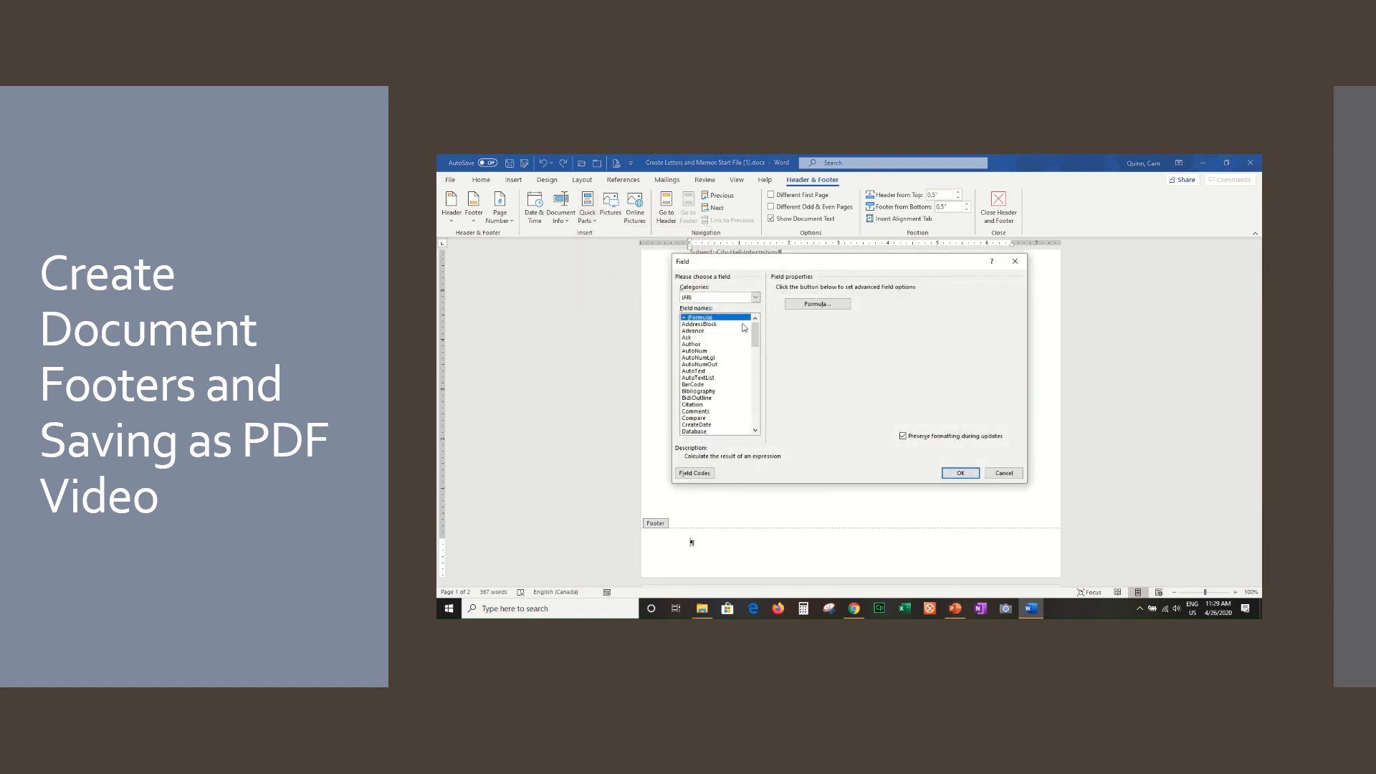
{"action": "left_click_drag", "start_coordinate": [755, 333], "coordinate": [745, 413]}
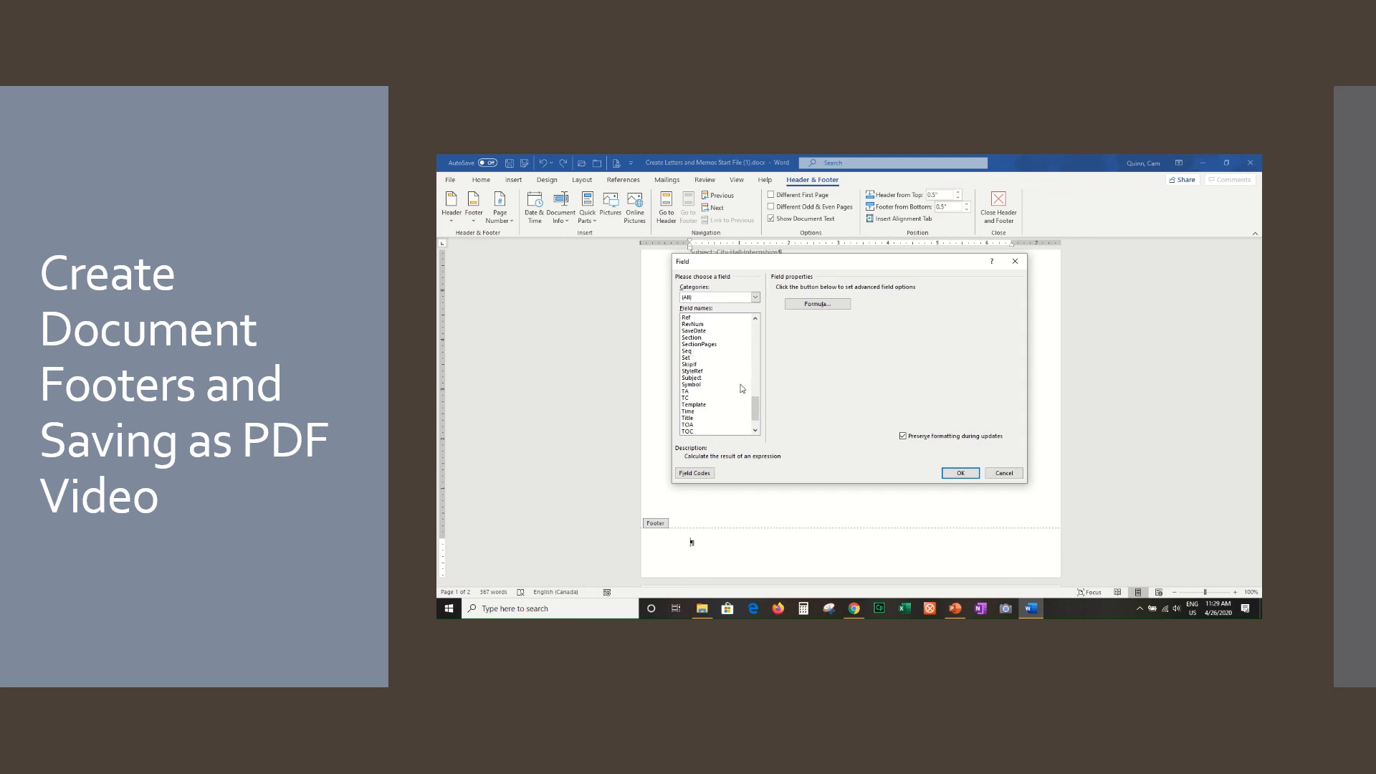
{"action": "left_click_drag", "start_coordinate": [755, 405], "coordinate": [742, 358]}
{"action": "left_click", "coordinate": [693, 338]}
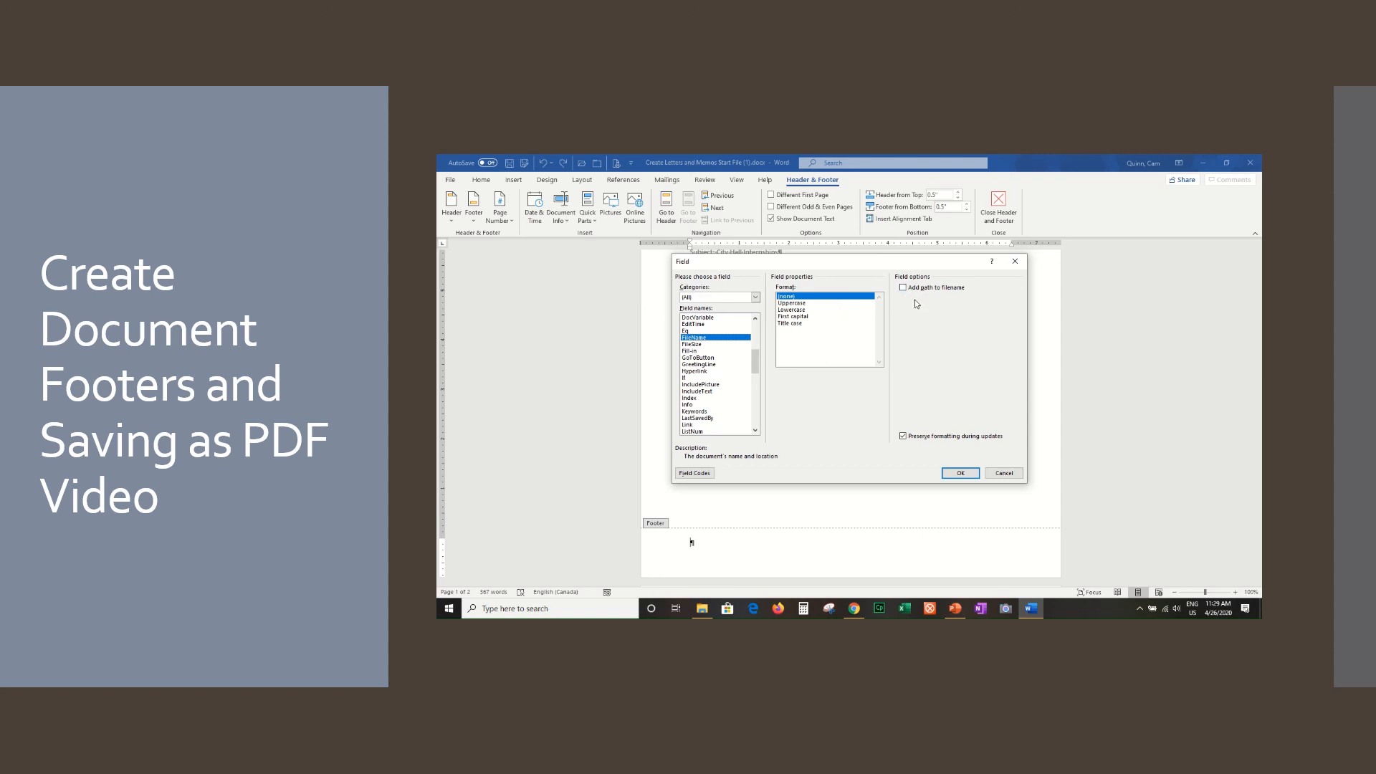
{"action": "left_click", "coordinate": [961, 474]}
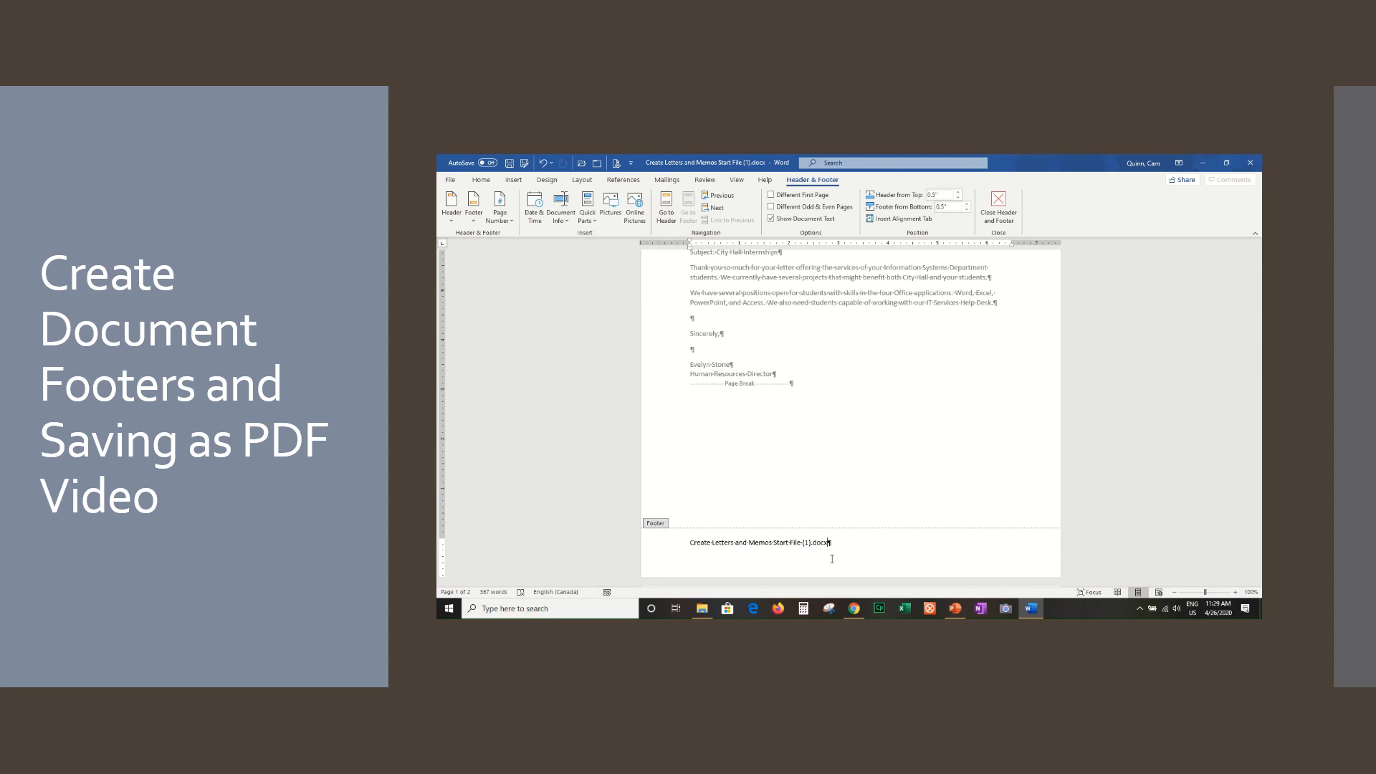
Check the available Document Info entries and delete the file name field from the footer
{"action": "left_click", "coordinate": [567, 225]}
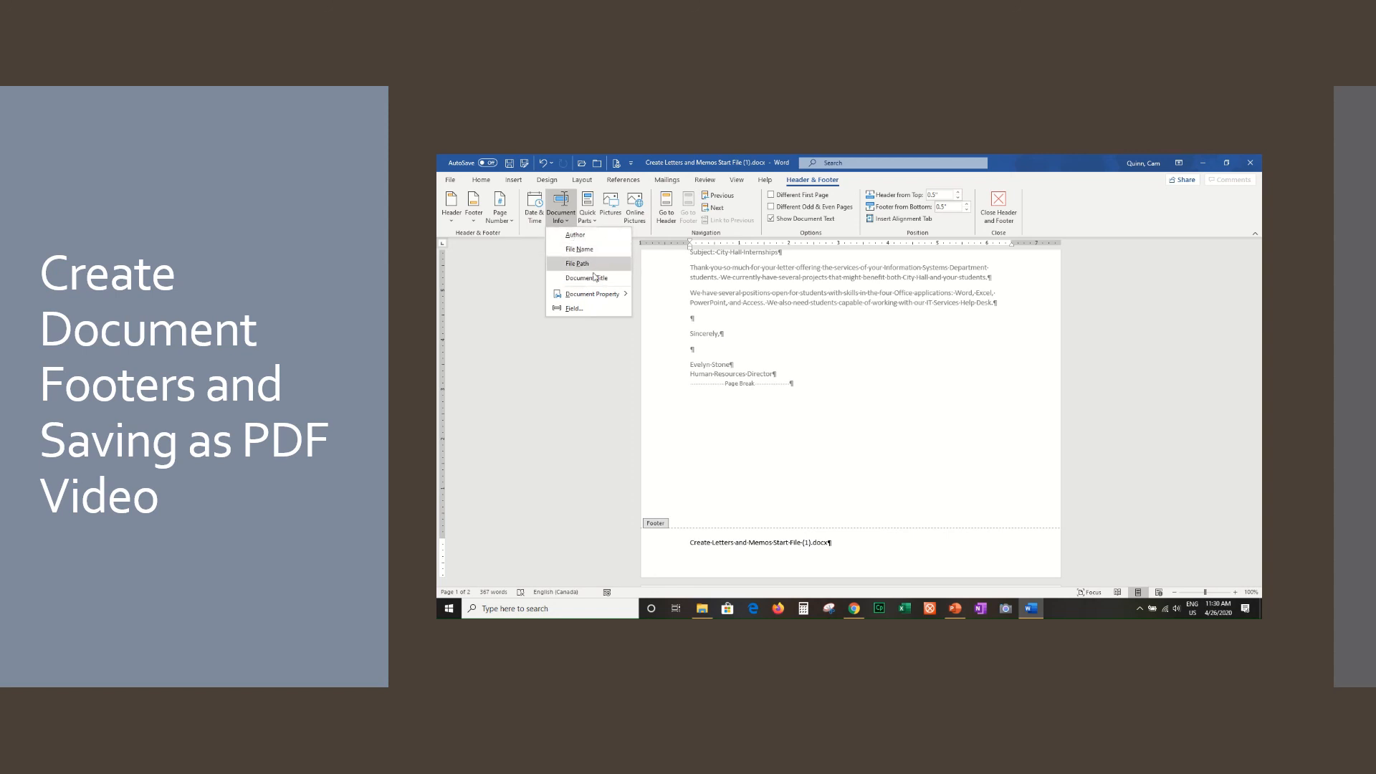
{"action": "left_click", "coordinate": [678, 469]}
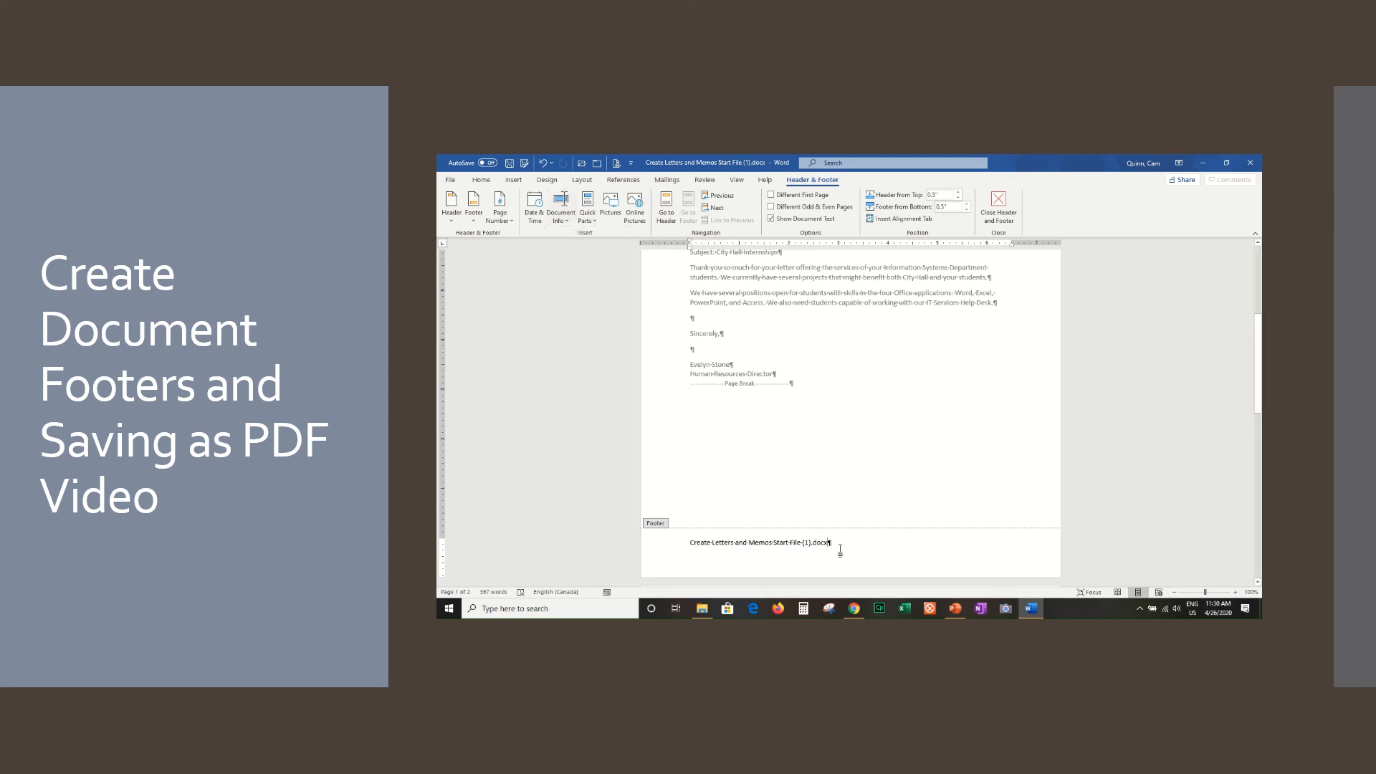
{"action": "left_click", "coordinate": [646, 544]}
{"action": "key", "text": "Delete"}
Insert the File Name entry from Document Info into the footer and close the footer
{"action": "left_click", "coordinate": [588, 213]}
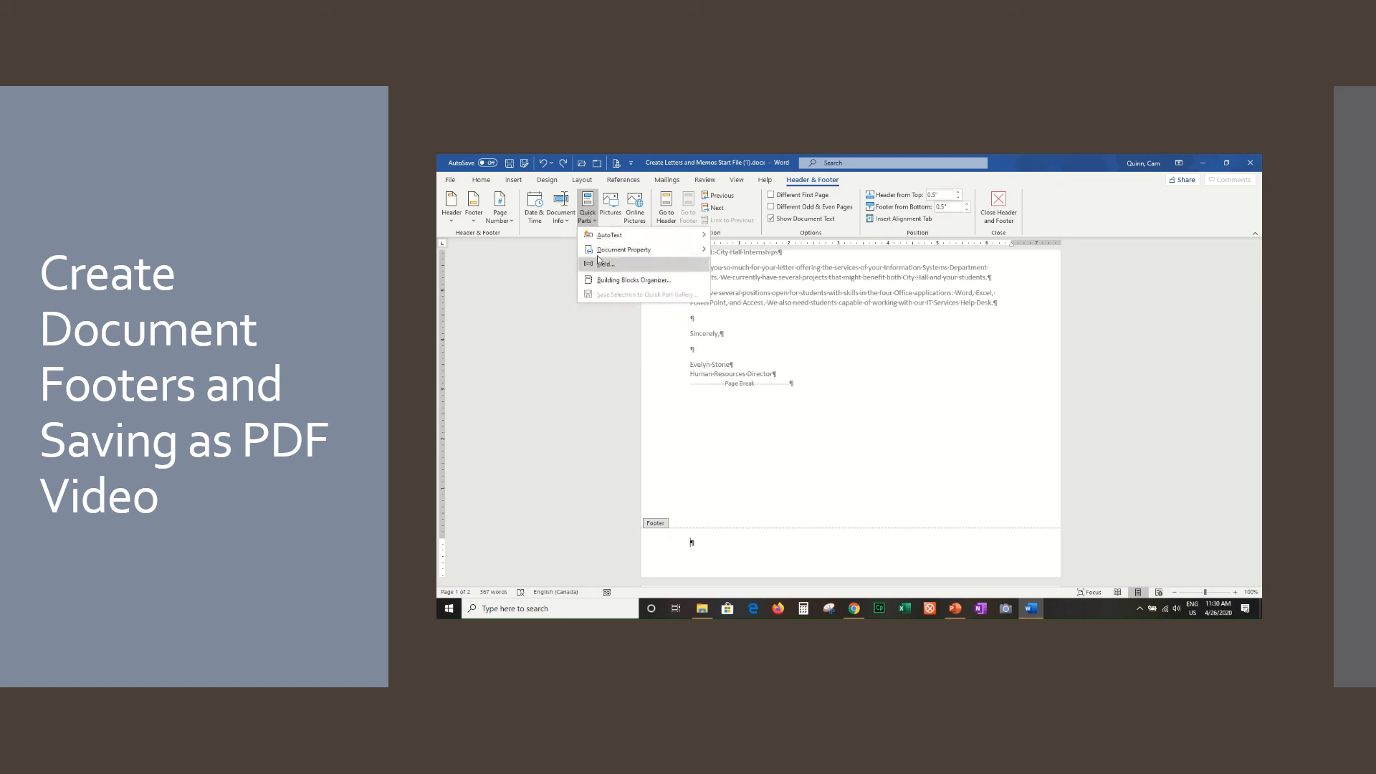
{"action": "left_click", "coordinate": [560, 213]}
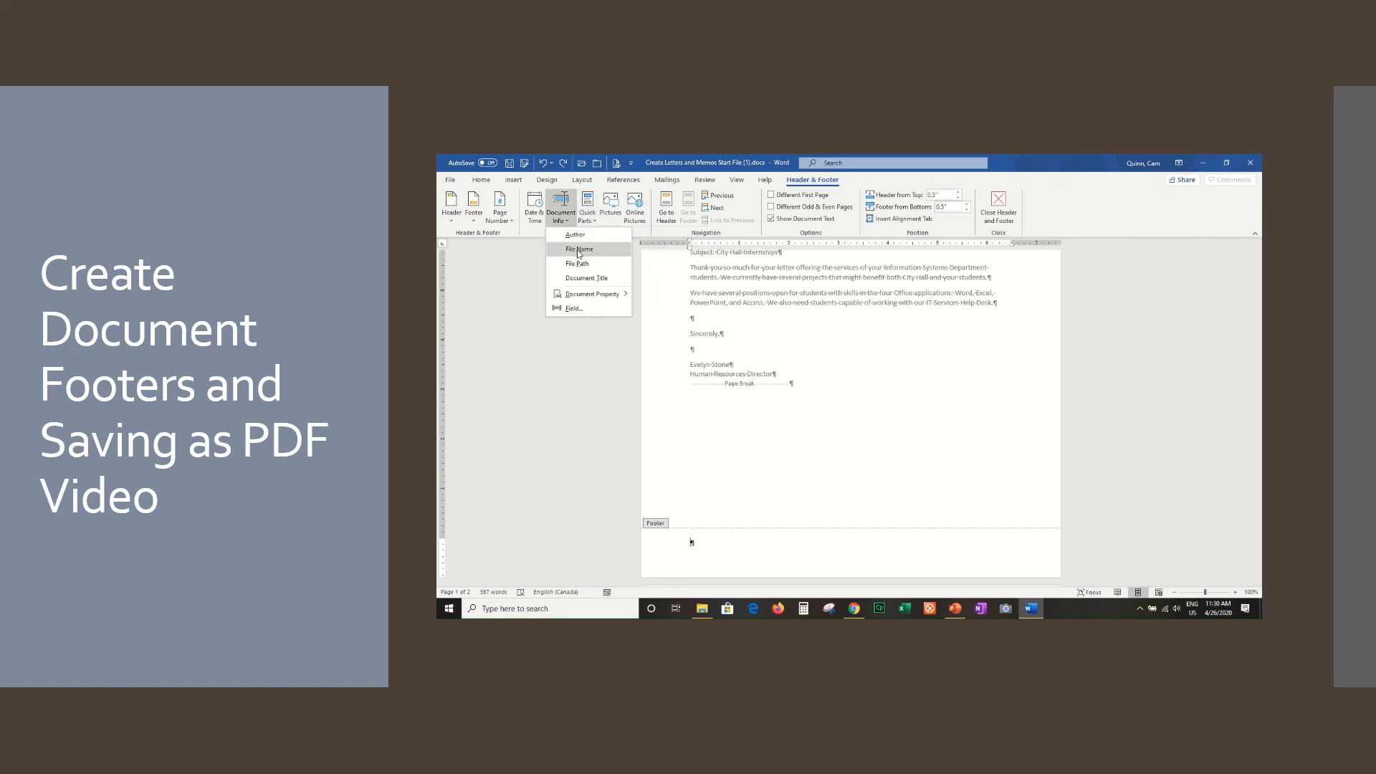
{"action": "left_click", "coordinate": [586, 219]}
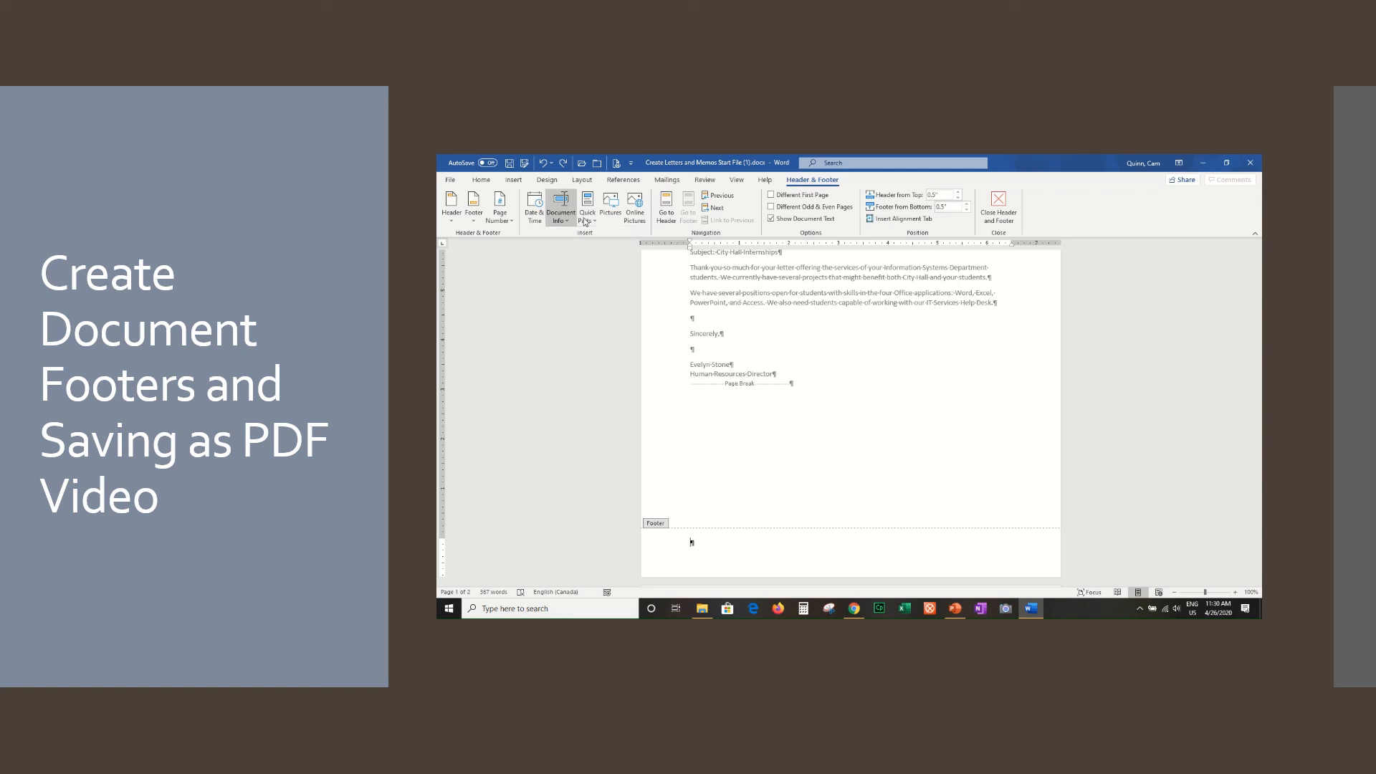
{"action": "left_click", "coordinate": [586, 219]}
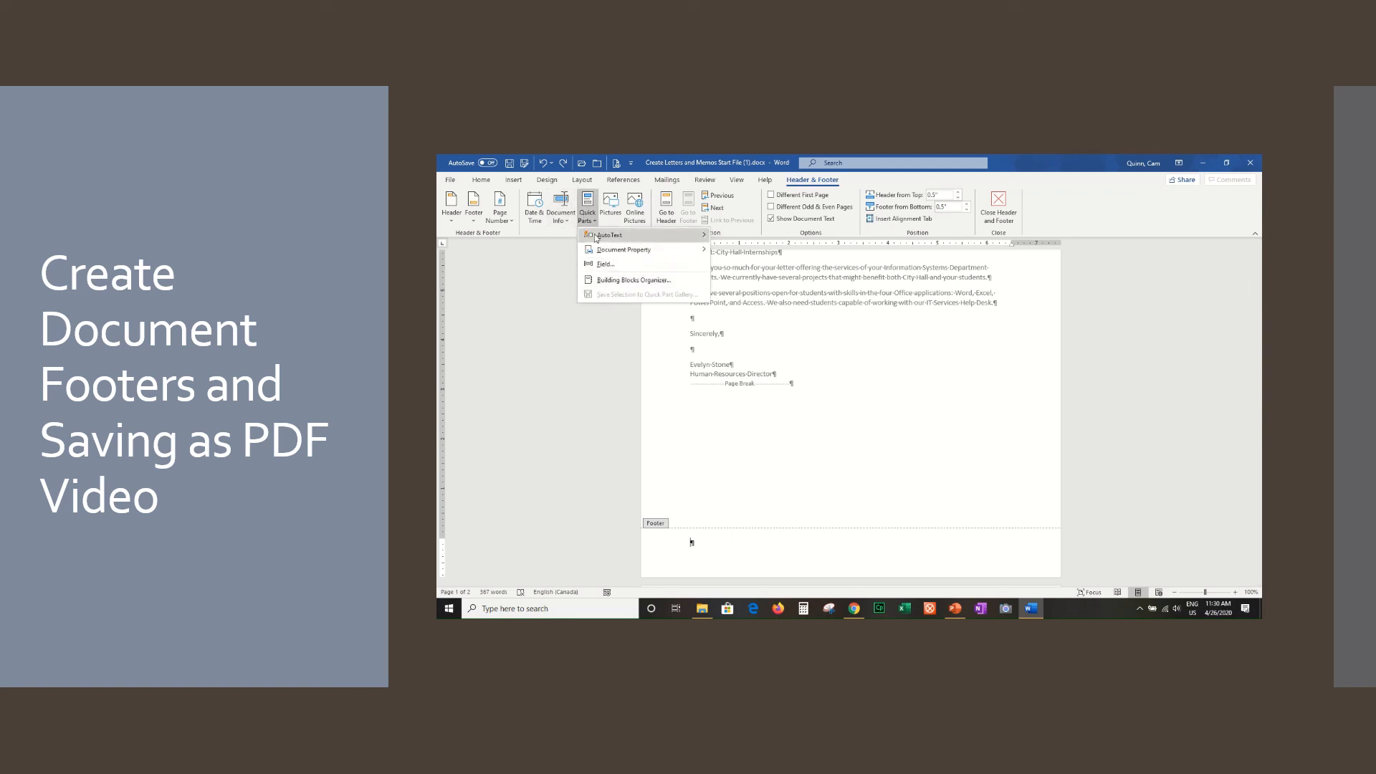
{"action": "left_click", "coordinate": [563, 214]}
{"action": "left_click", "coordinate": [562, 214]}
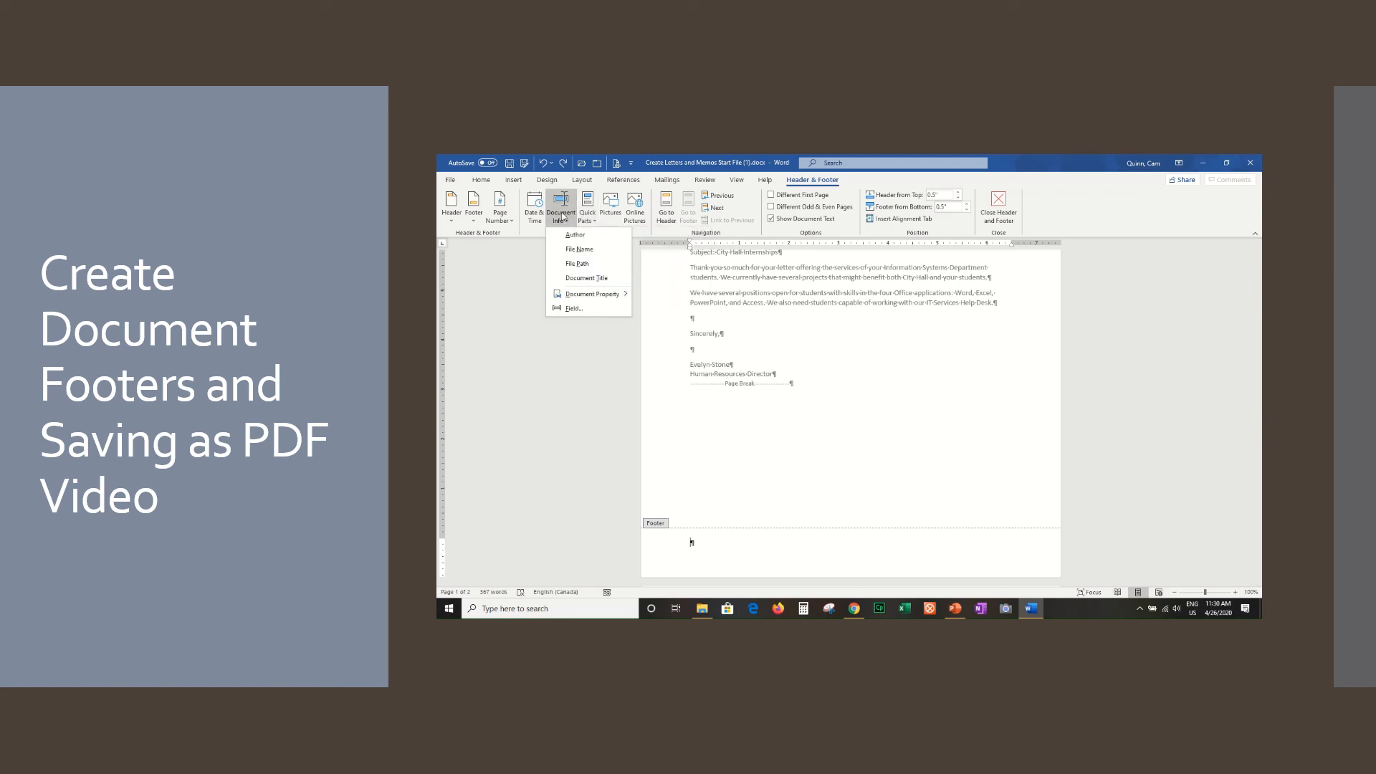
{"action": "left_click", "coordinate": [579, 249]}
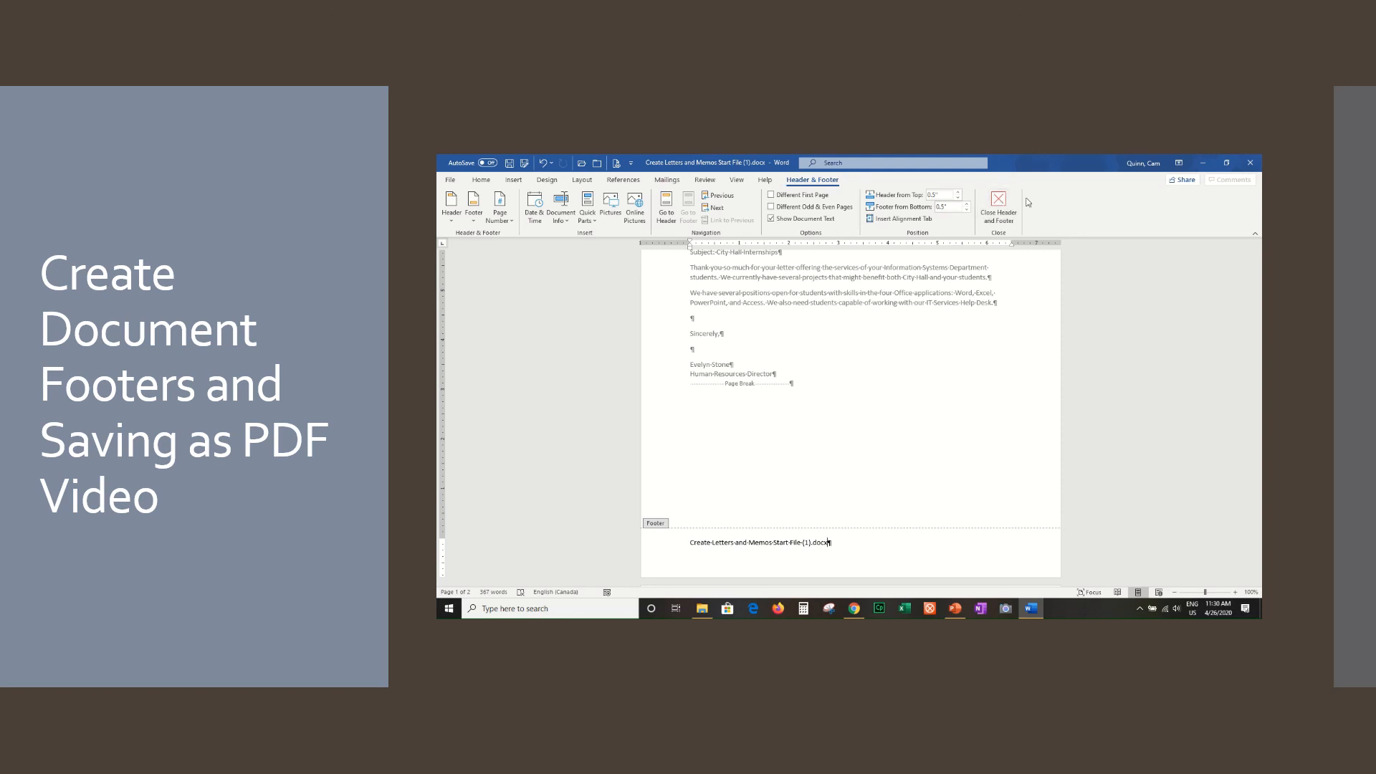
{"action": "left_click", "coordinate": [1000, 204]}
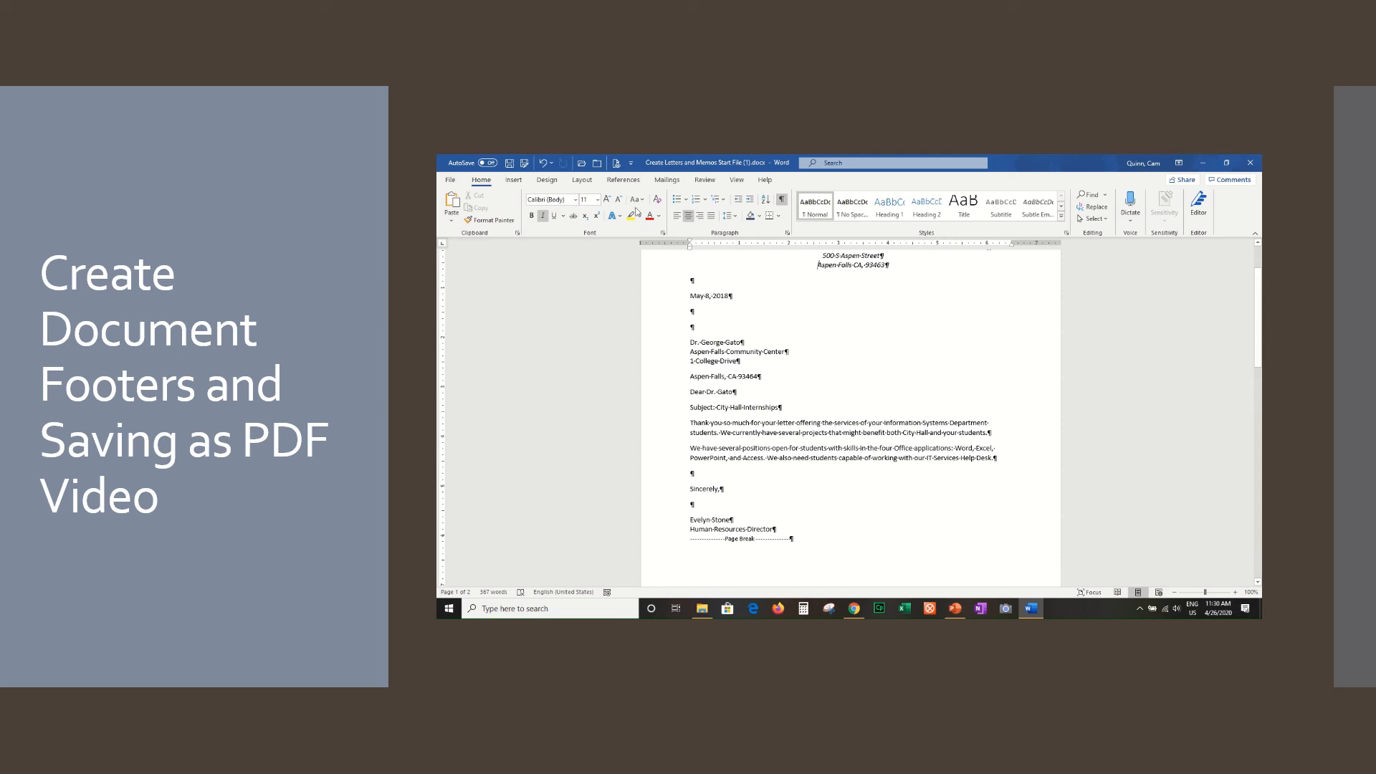
{"action": "left_click", "coordinate": [452, 180]}
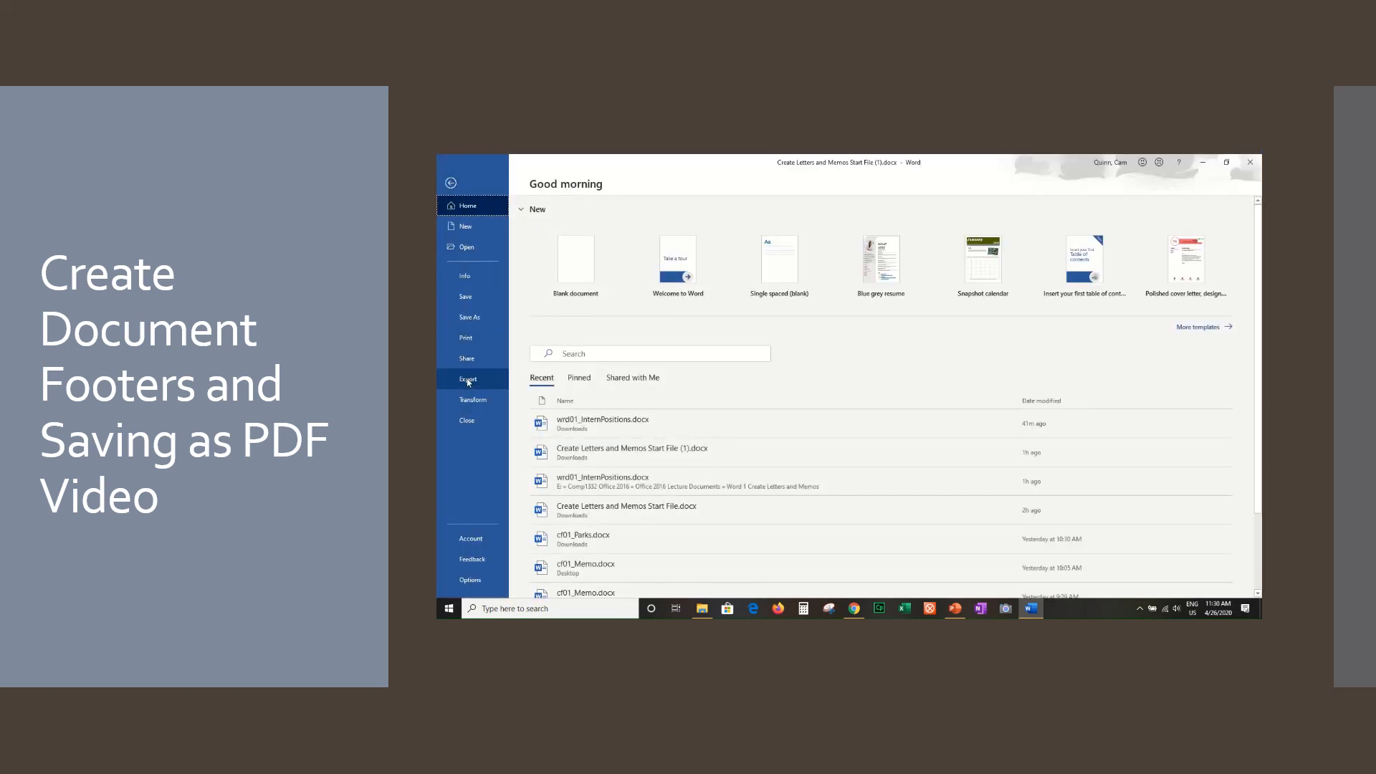
{"action": "left_click", "coordinate": [469, 380]}
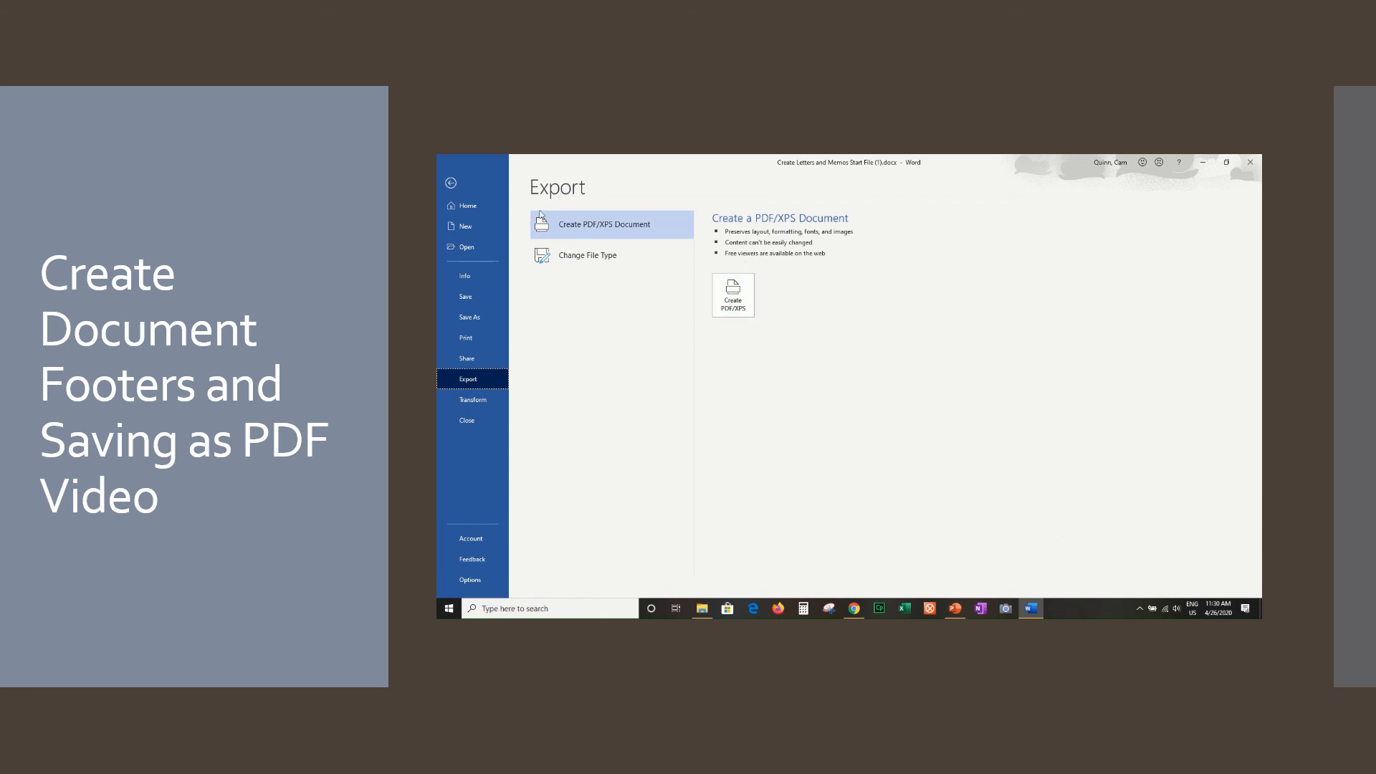
{"action": "left_click", "coordinate": [450, 182]}
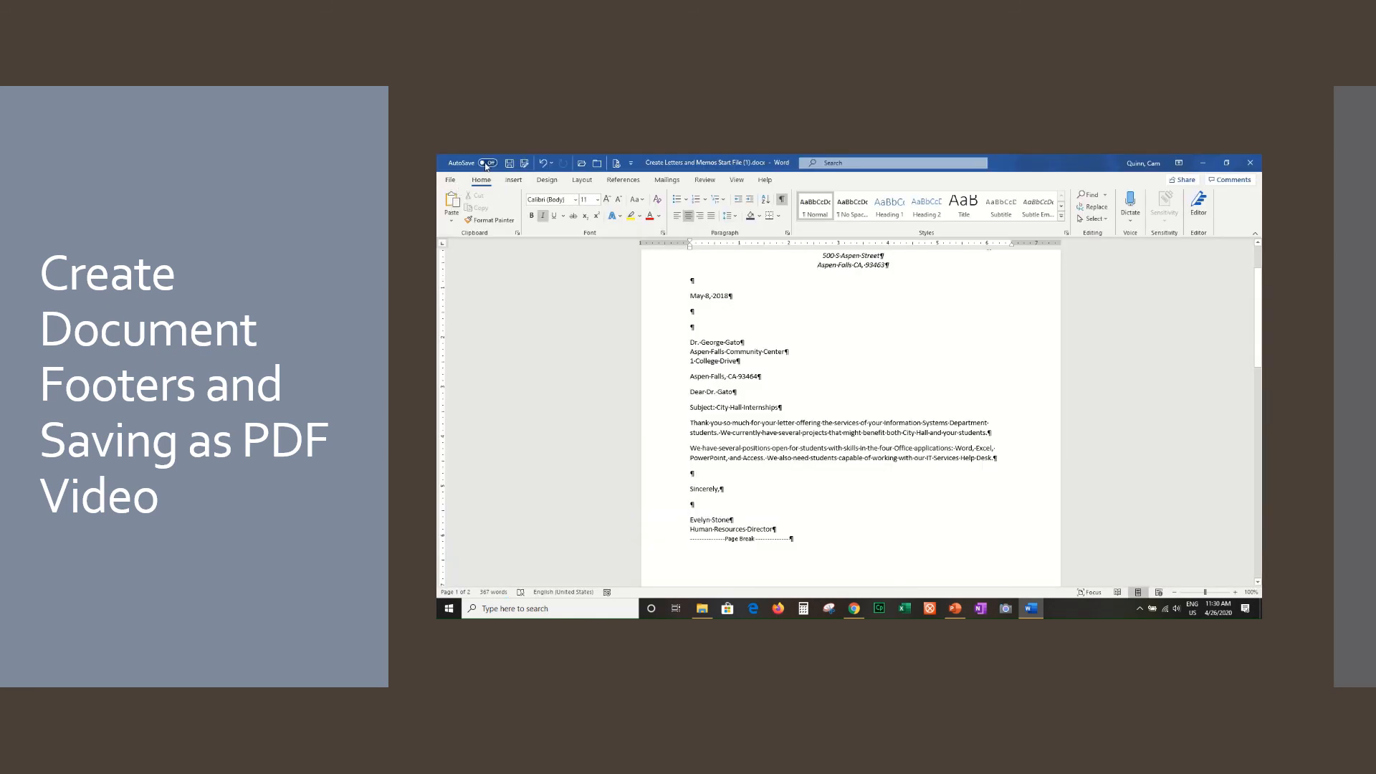
Save a copy of the letter as a PDF in the Downloads folder under its existing file name
{"action": "left_click", "coordinate": [450, 181]}
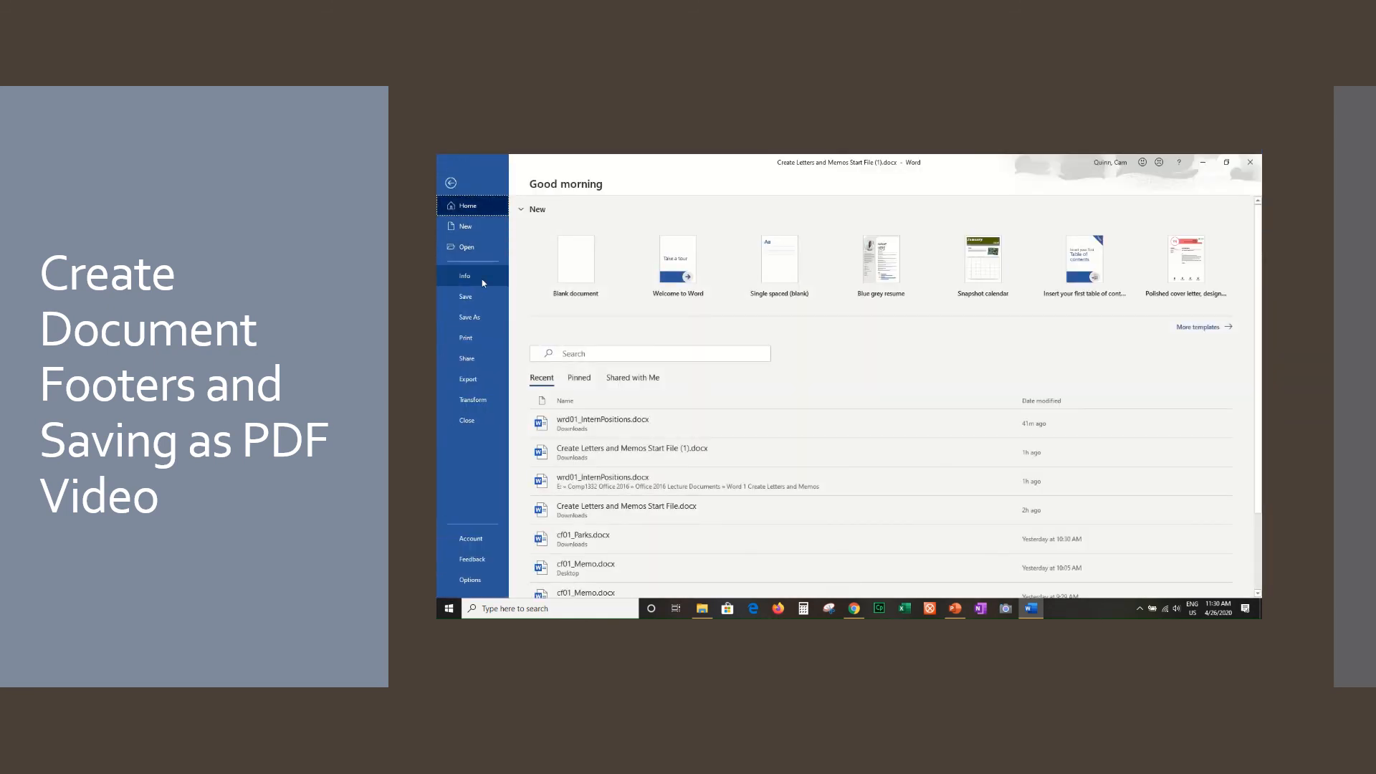
{"action": "left_click", "coordinate": [470, 320]}
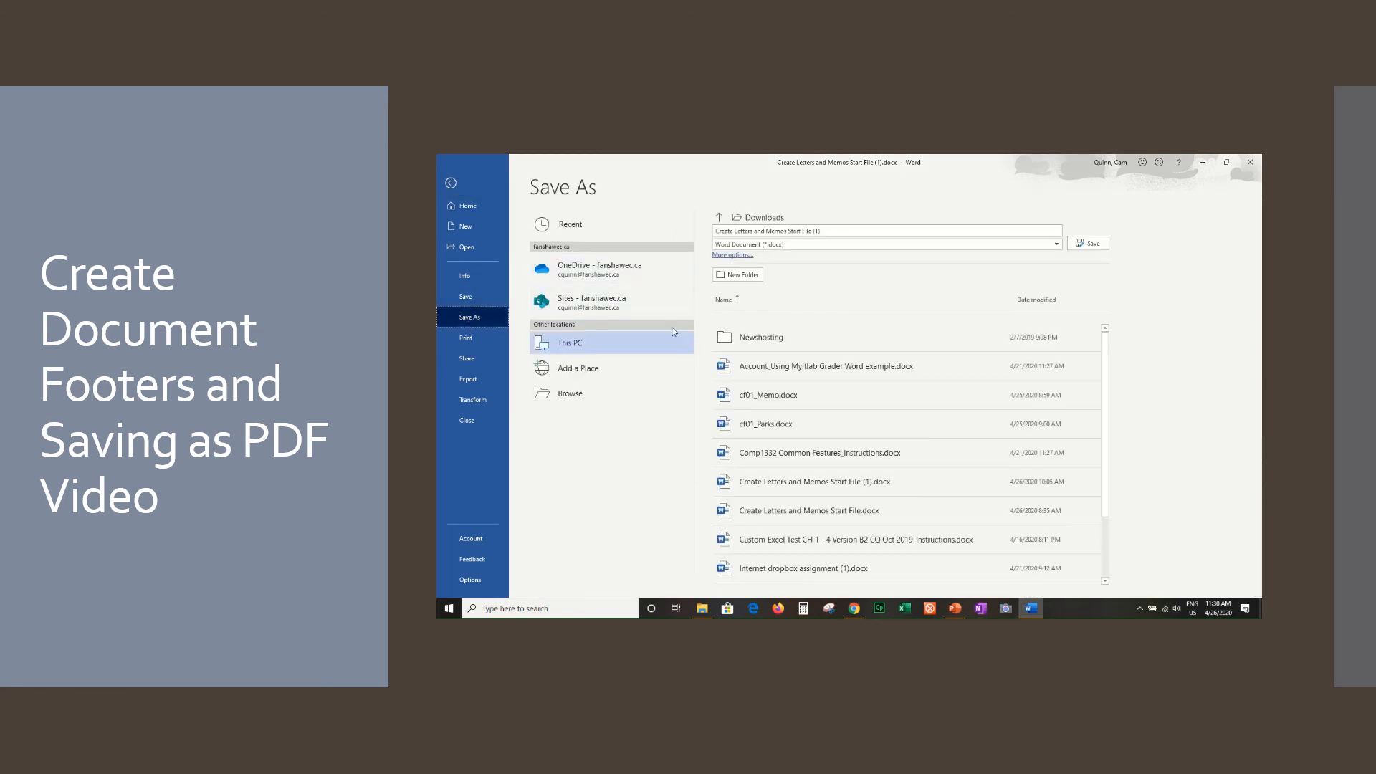
{"action": "left_click", "coordinate": [788, 244]}
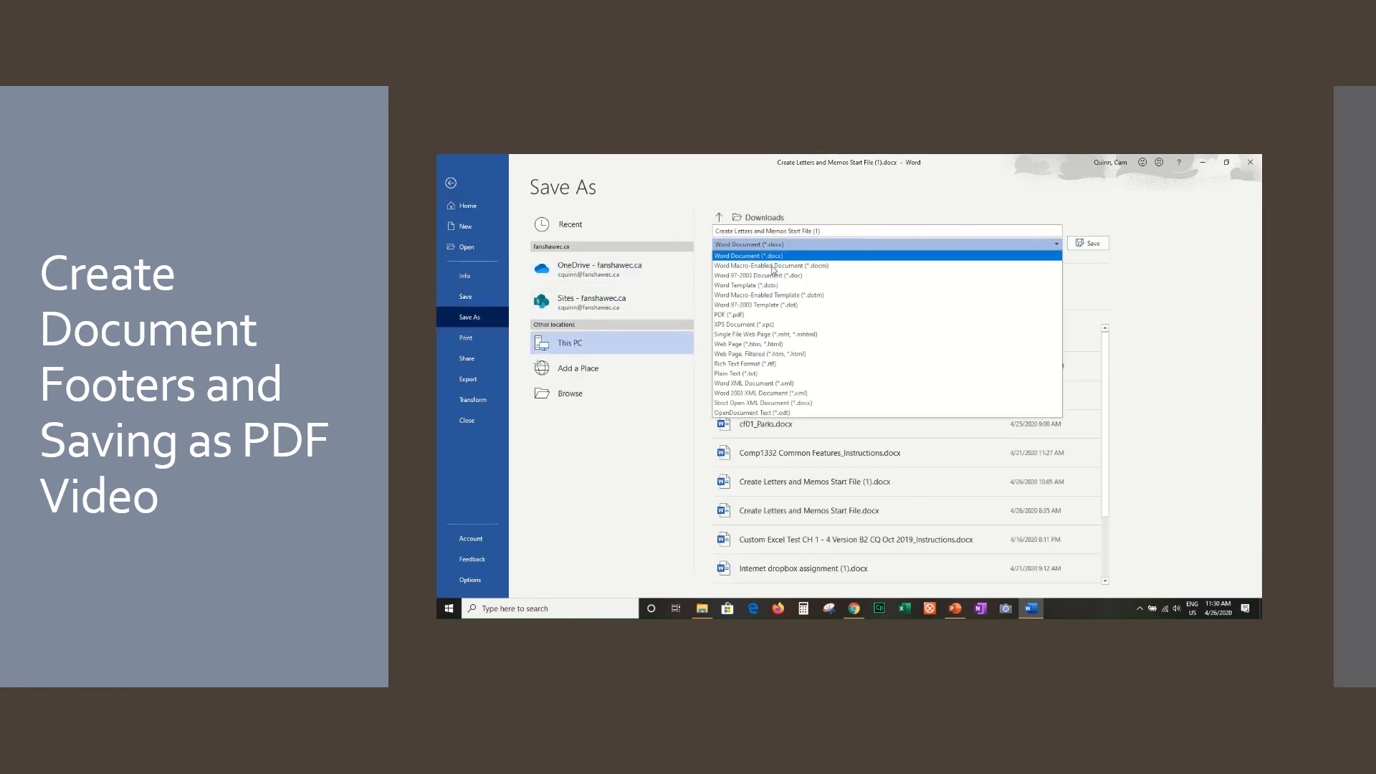
{"action": "left_click", "coordinate": [739, 314]}
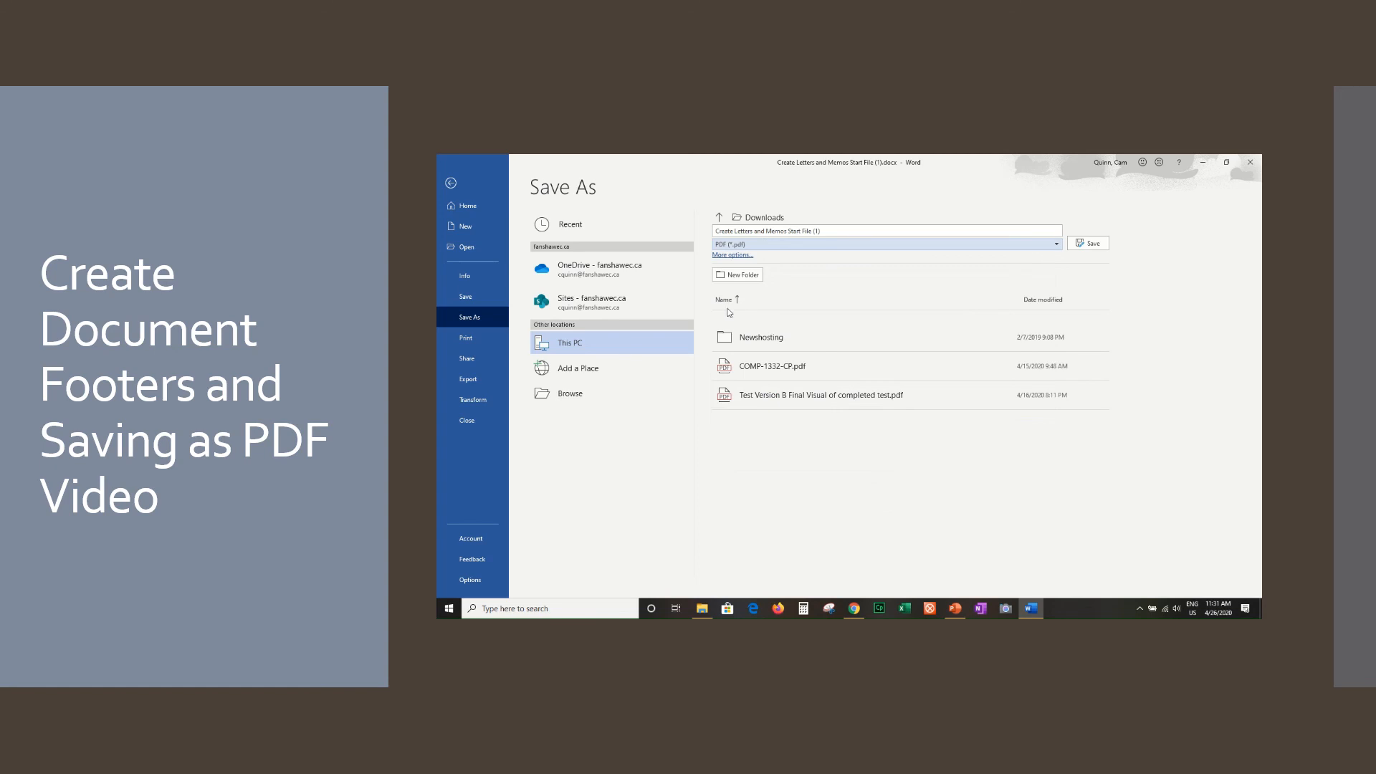
{"action": "left_click", "coordinate": [1081, 245]}
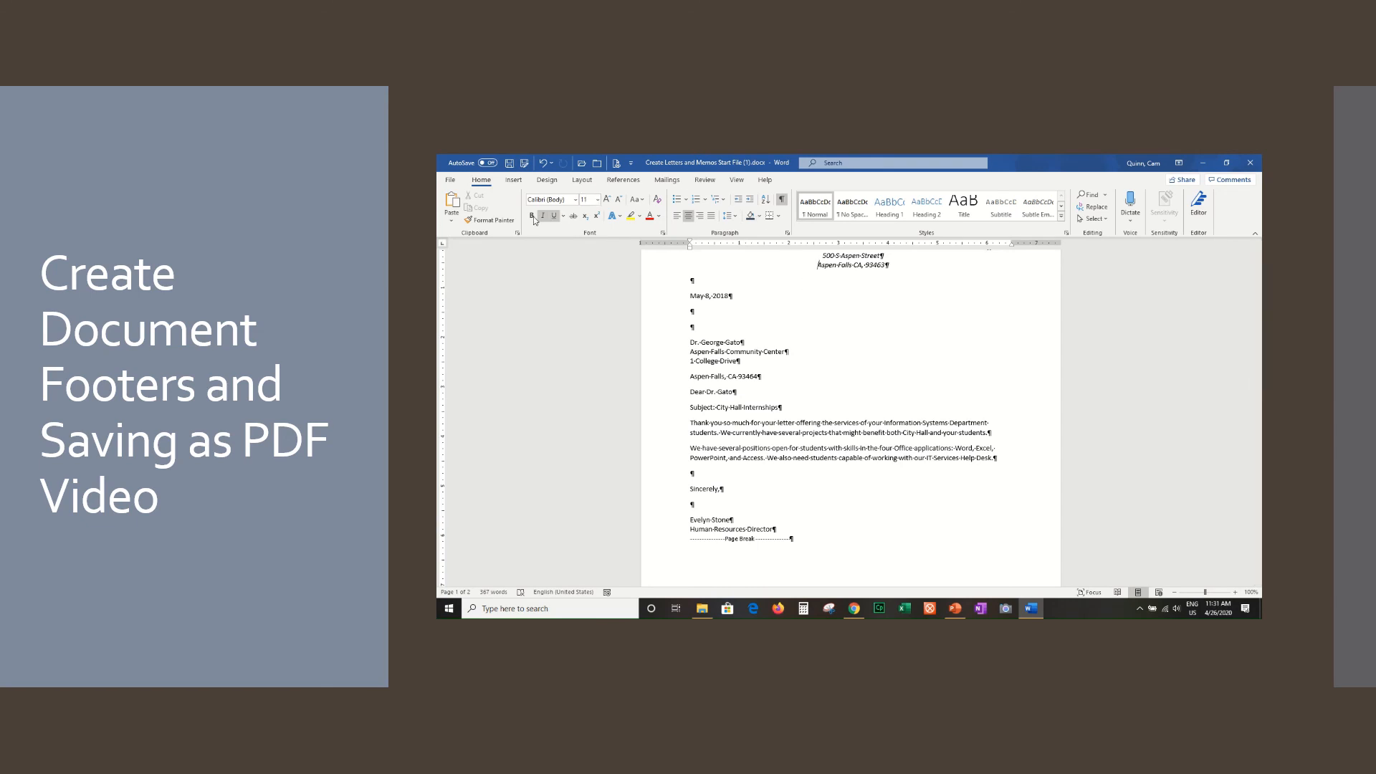
Examine the additional save settings and publishing options for PDF output, leaving them without saving again
{"action": "left_click", "coordinate": [451, 182]}
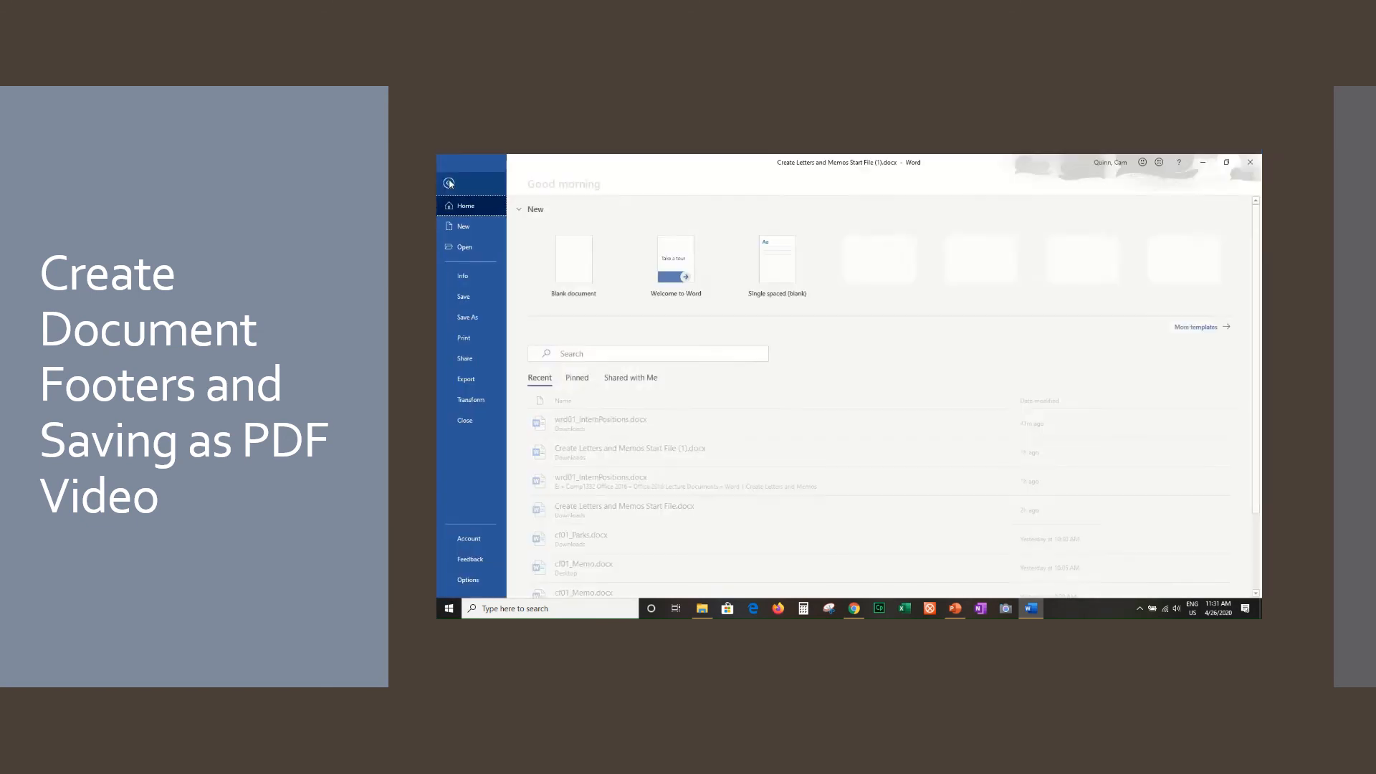
{"action": "left_click", "coordinate": [472, 324]}
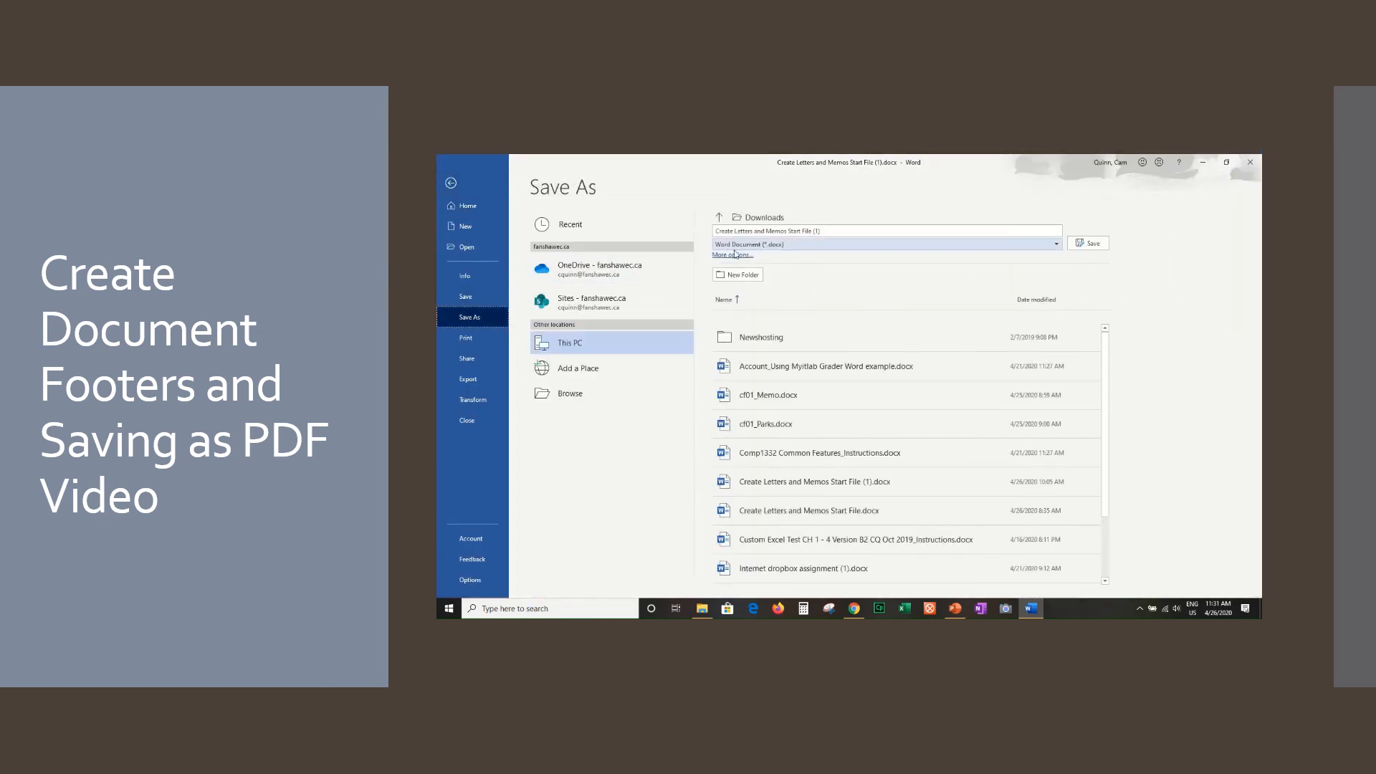
{"action": "left_click", "coordinate": [782, 247]}
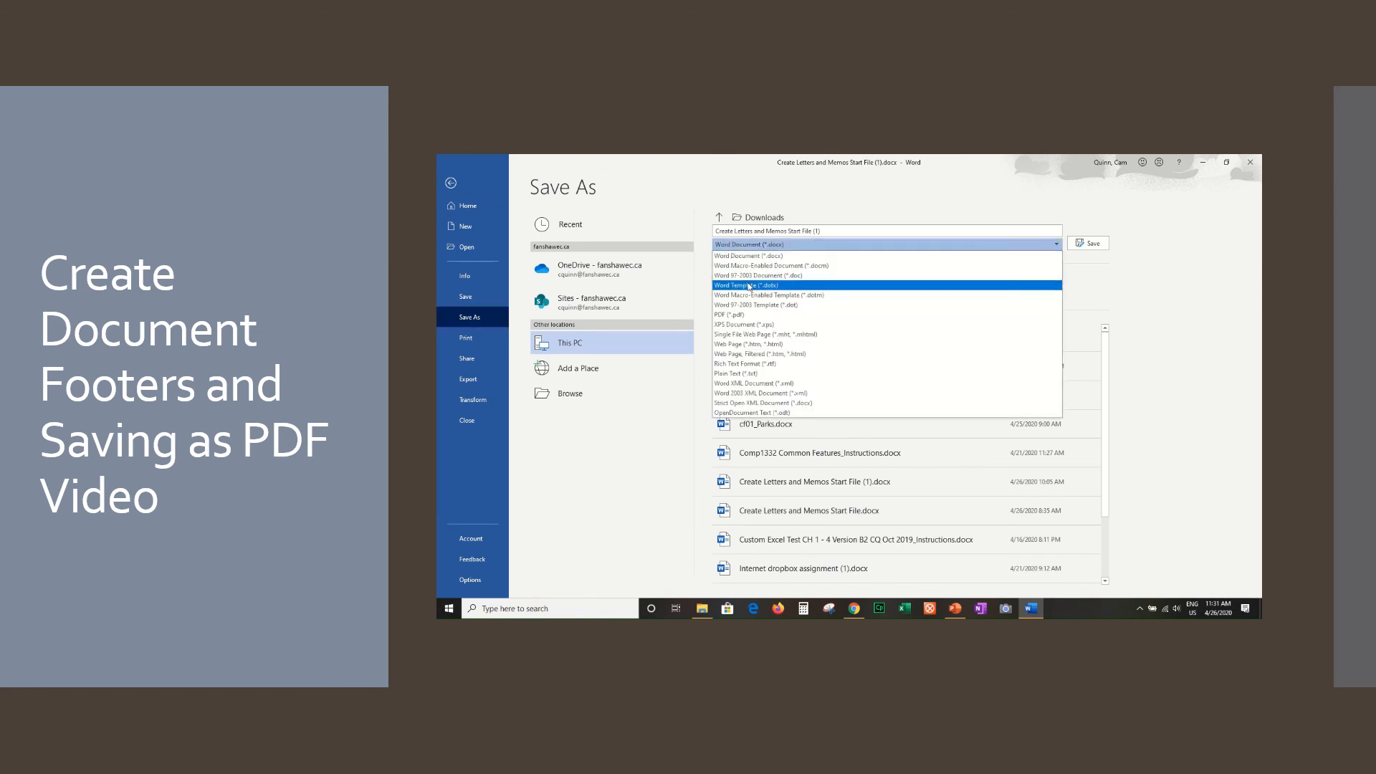
{"action": "left_click", "coordinate": [736, 315]}
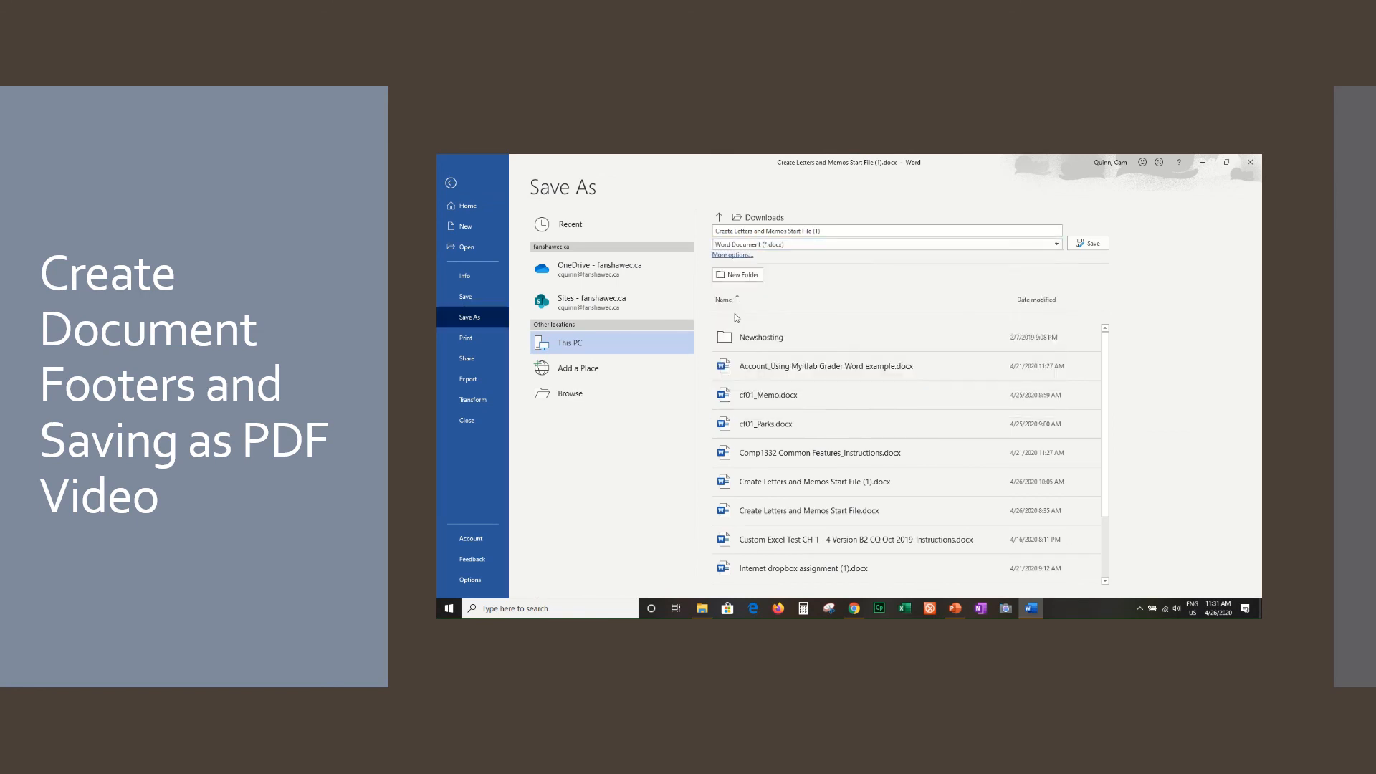
{"action": "left_click", "coordinate": [731, 255]}
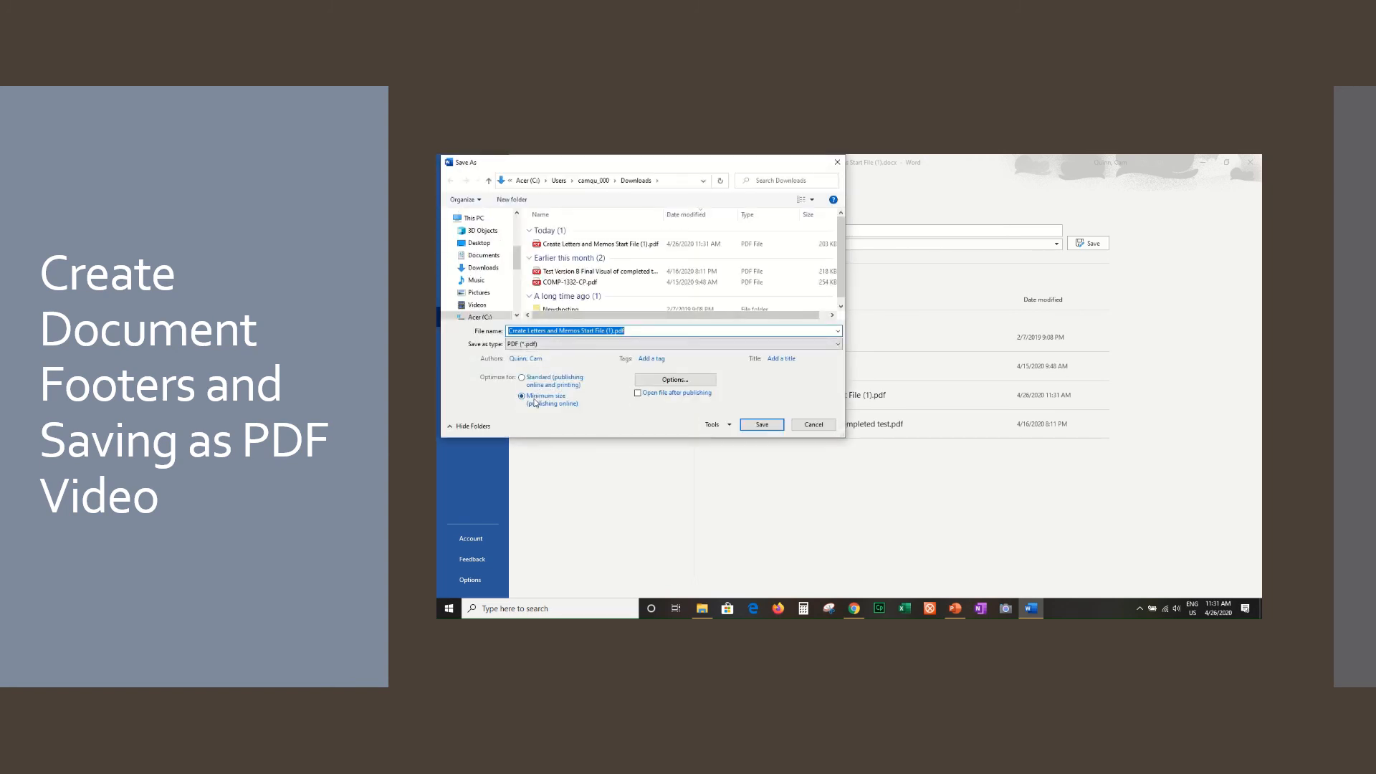
{"action": "left_click", "coordinate": [665, 379]}
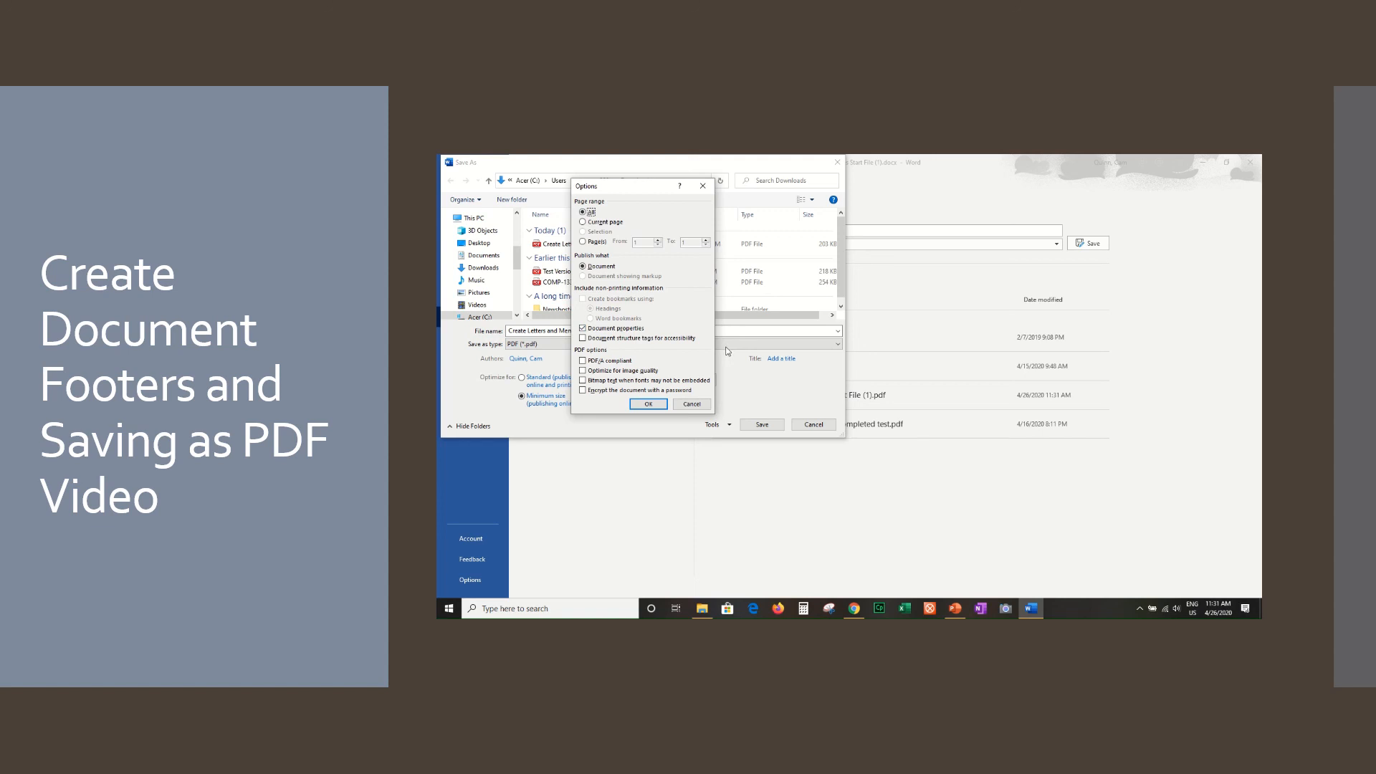
{"action": "left_click", "coordinate": [692, 405]}
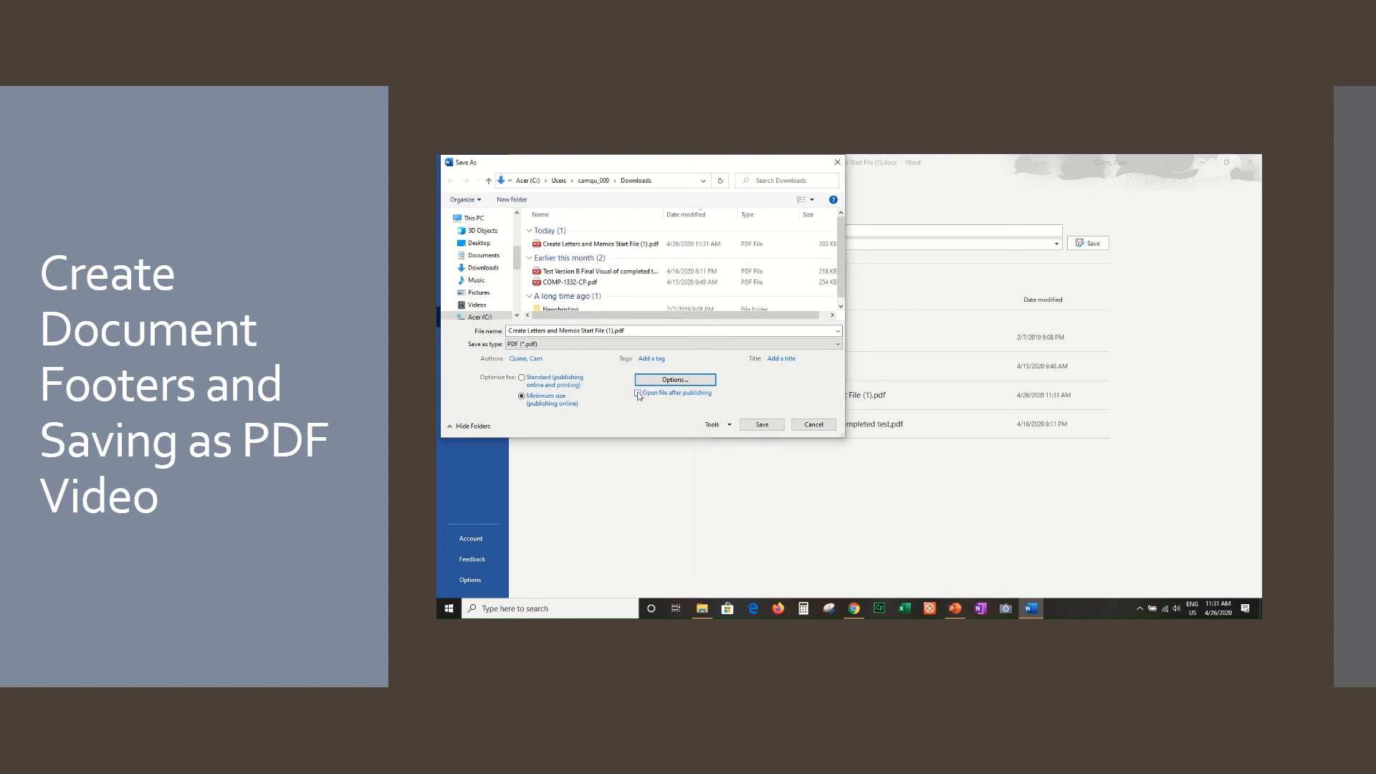
{"action": "left_click", "coordinate": [813, 425]}
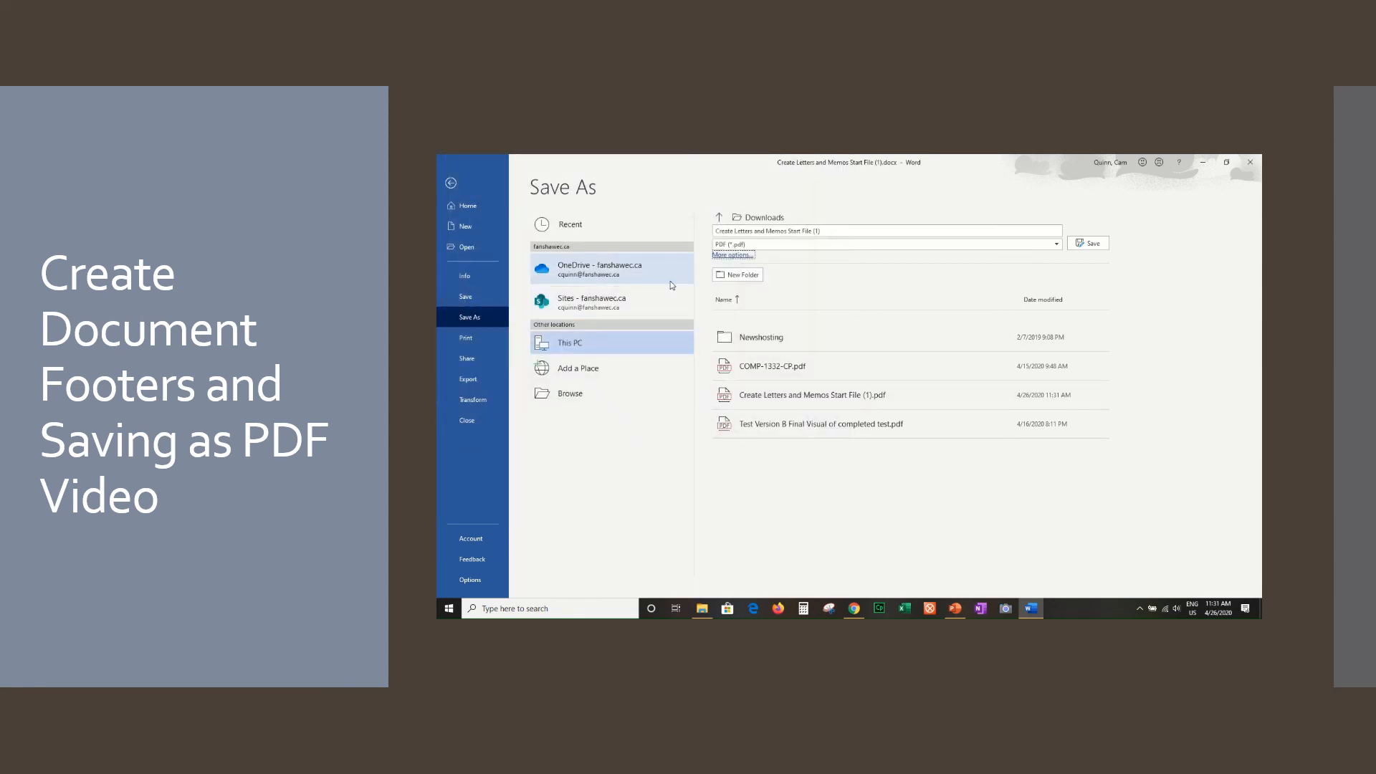